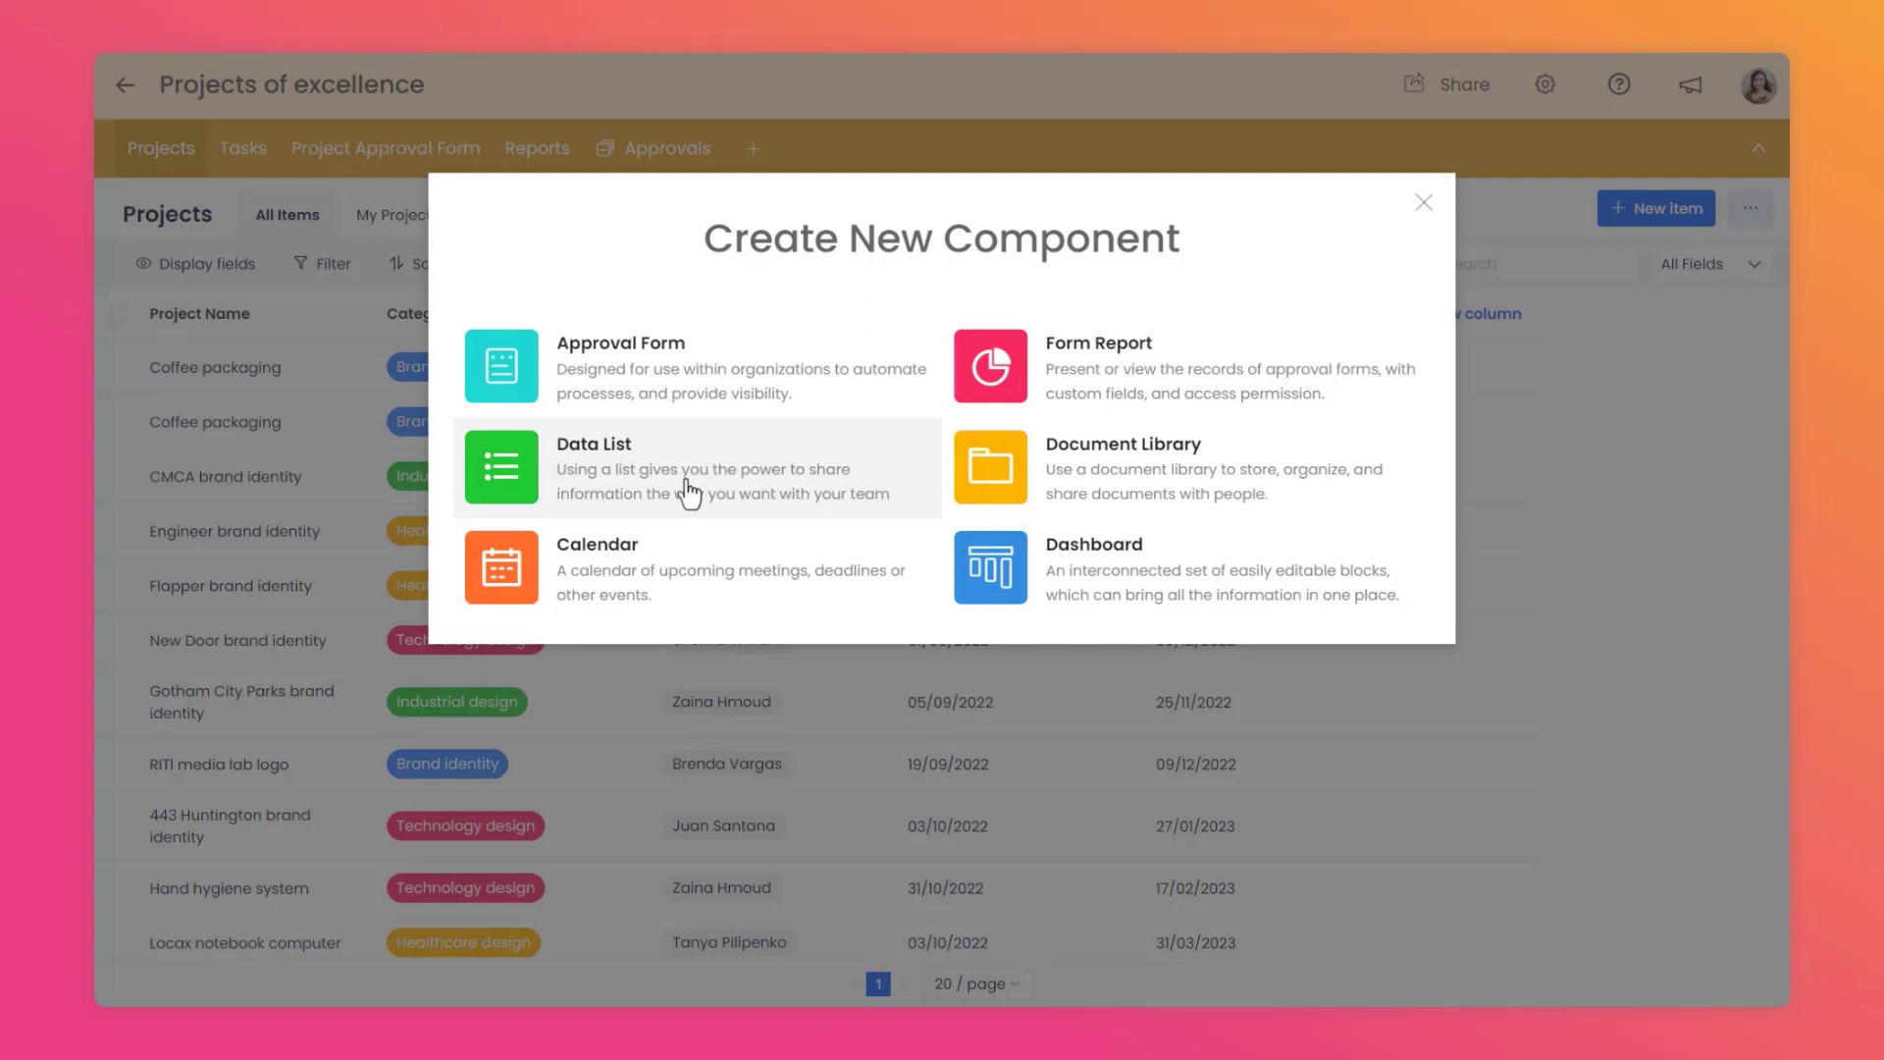
Create a new Data List component named "Job application".
click(692, 491)
click(873, 277)
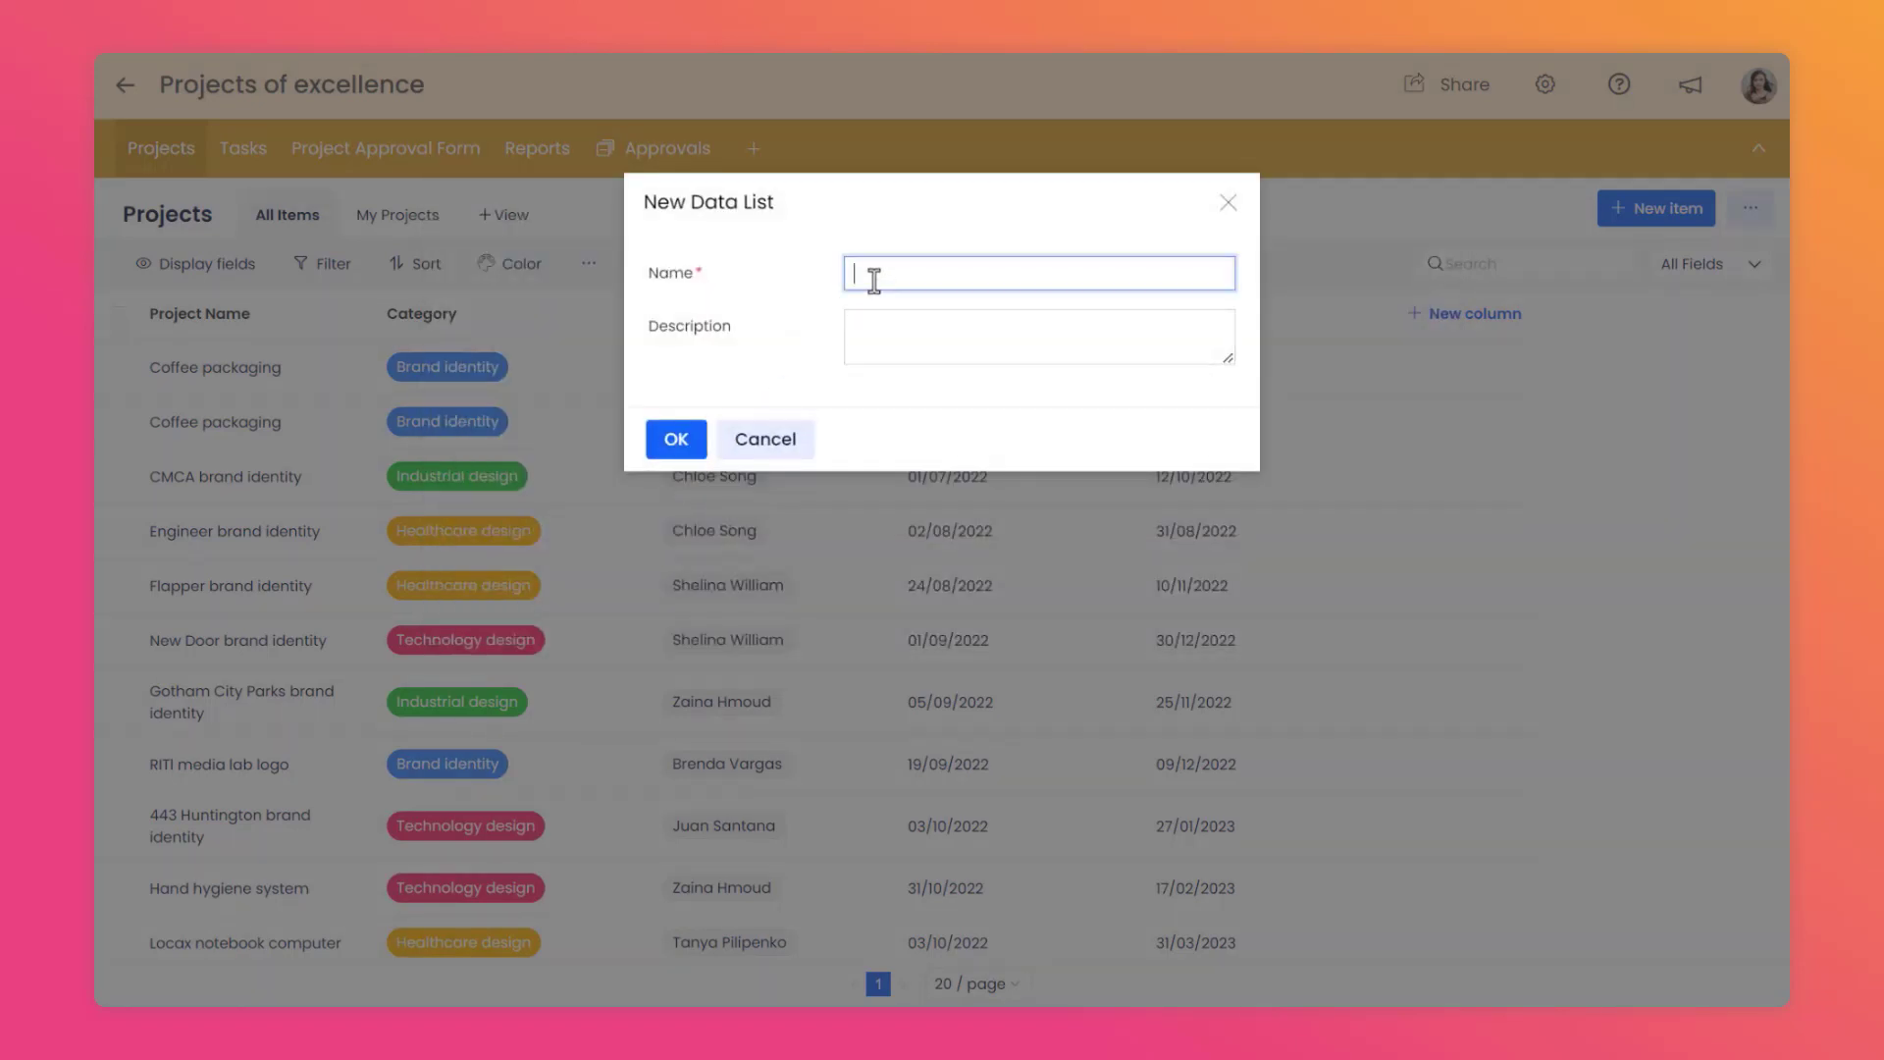
text(Job application)
click(795, 350)
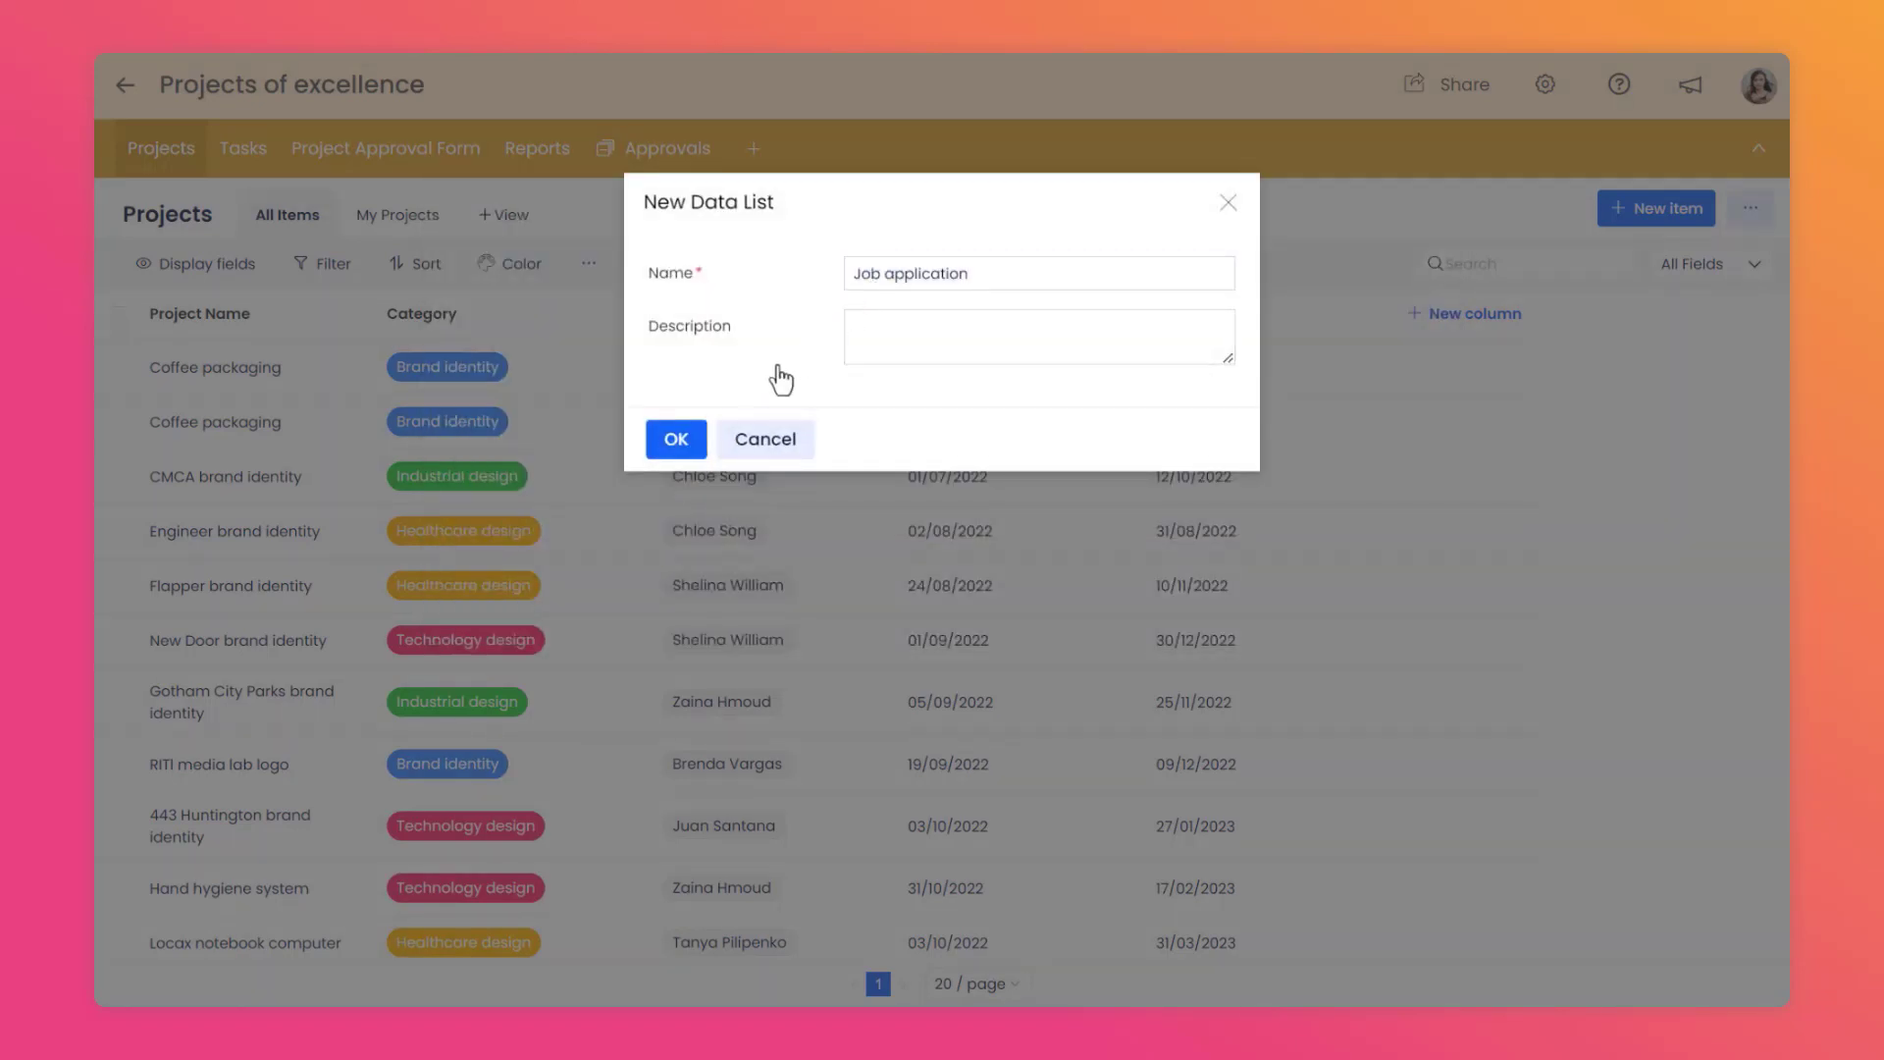
click(676, 453)
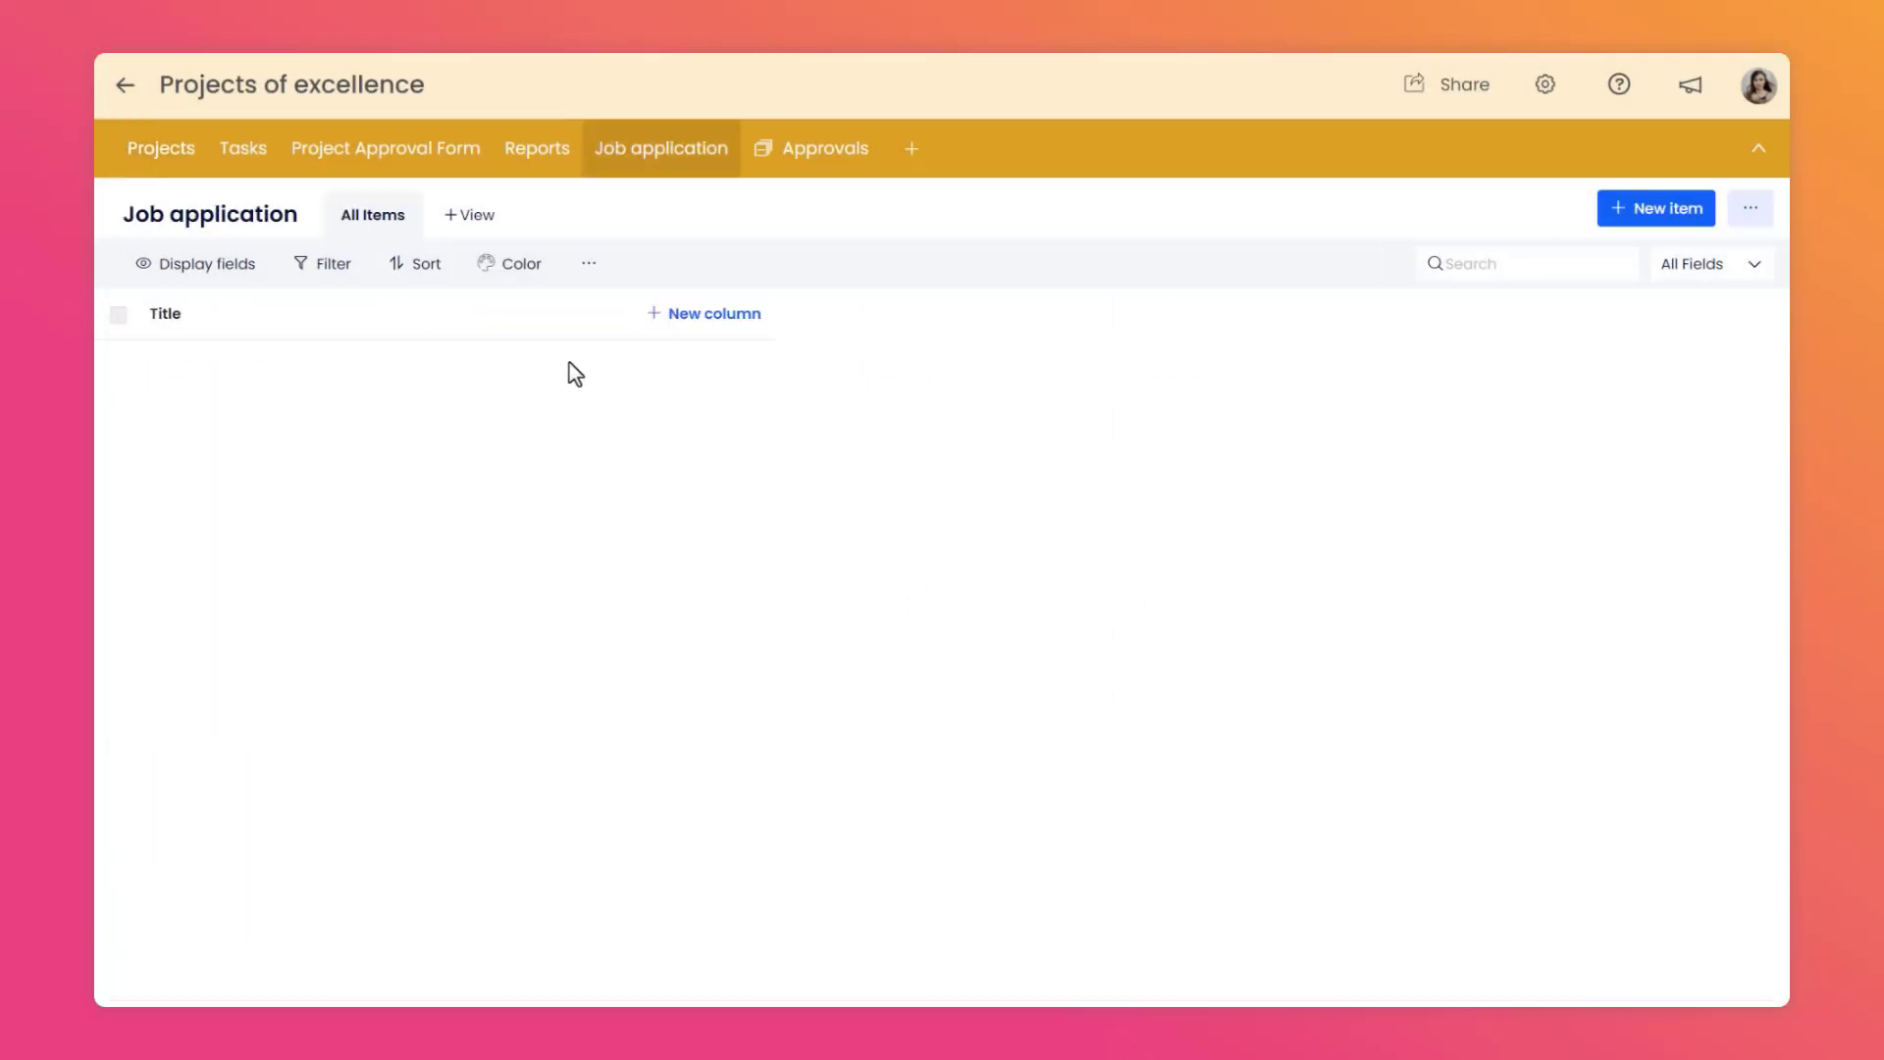
Edit the default Title field, renaming it to "First Name" and making it required.
click(603, 314)
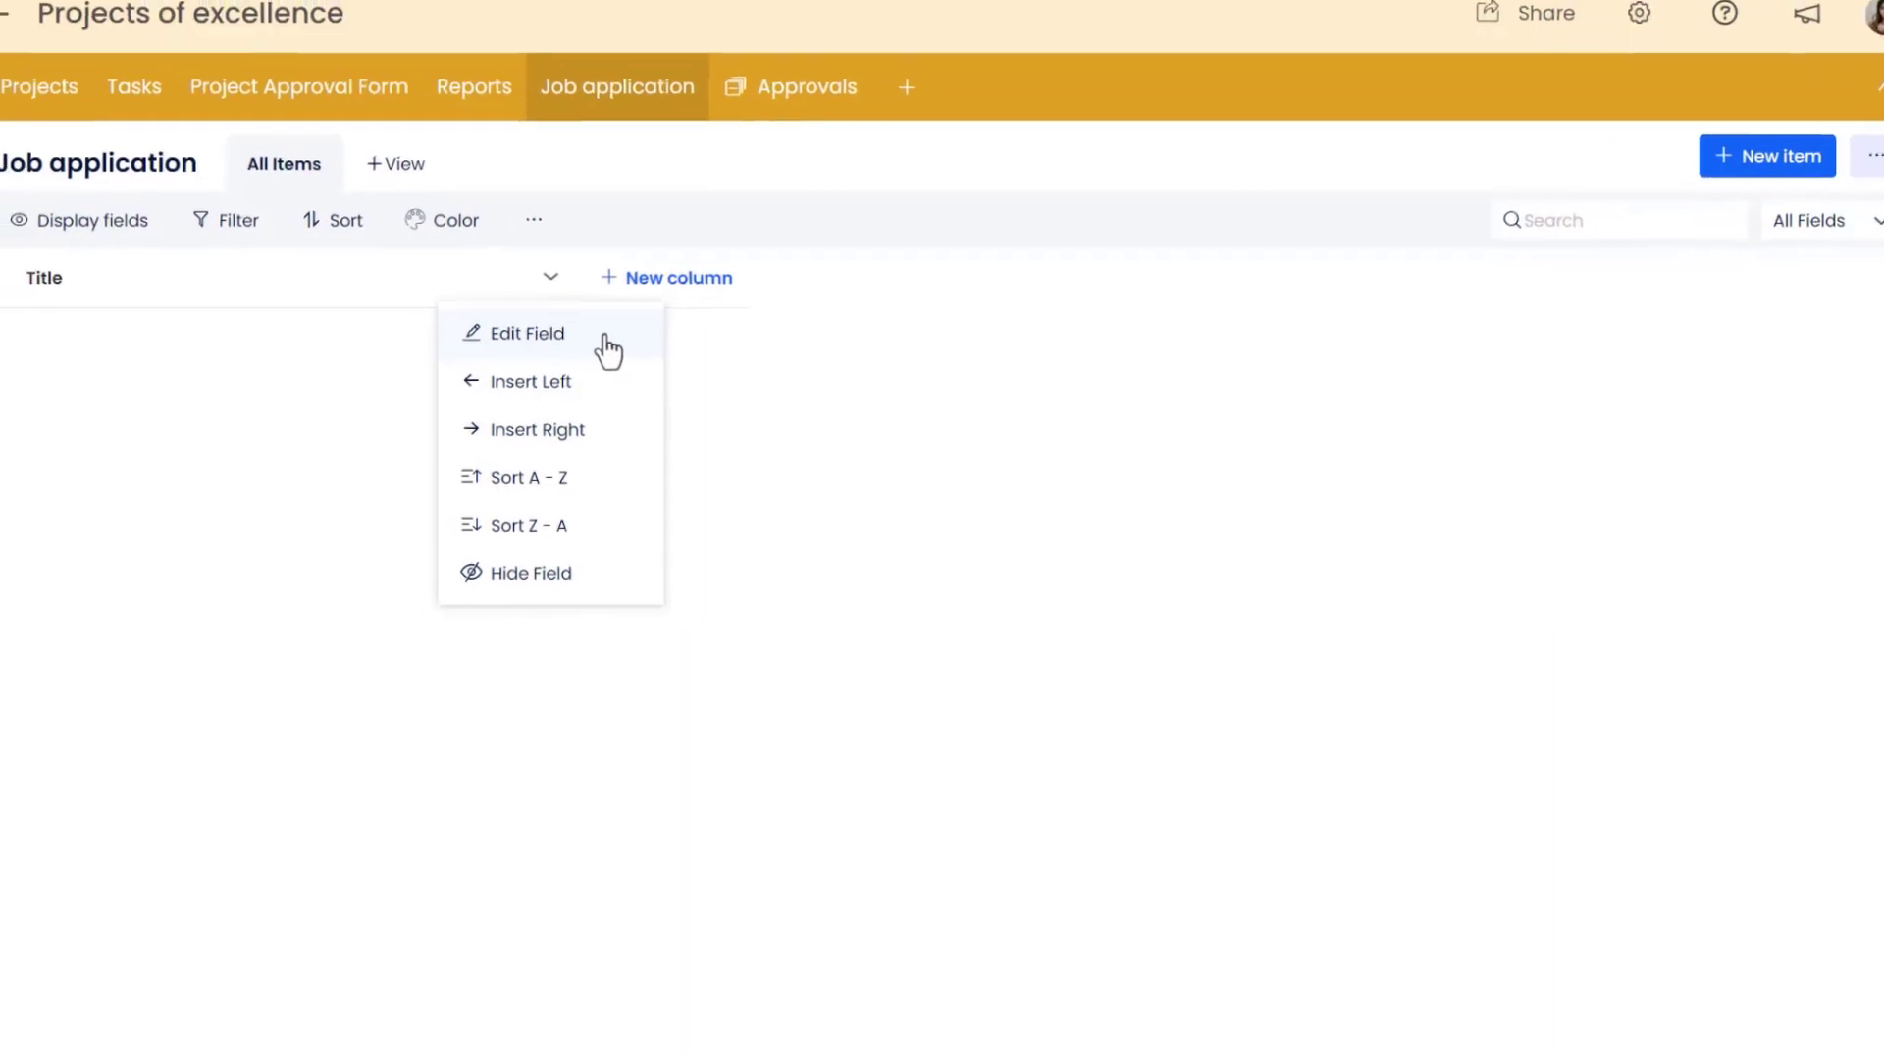
click(604, 338)
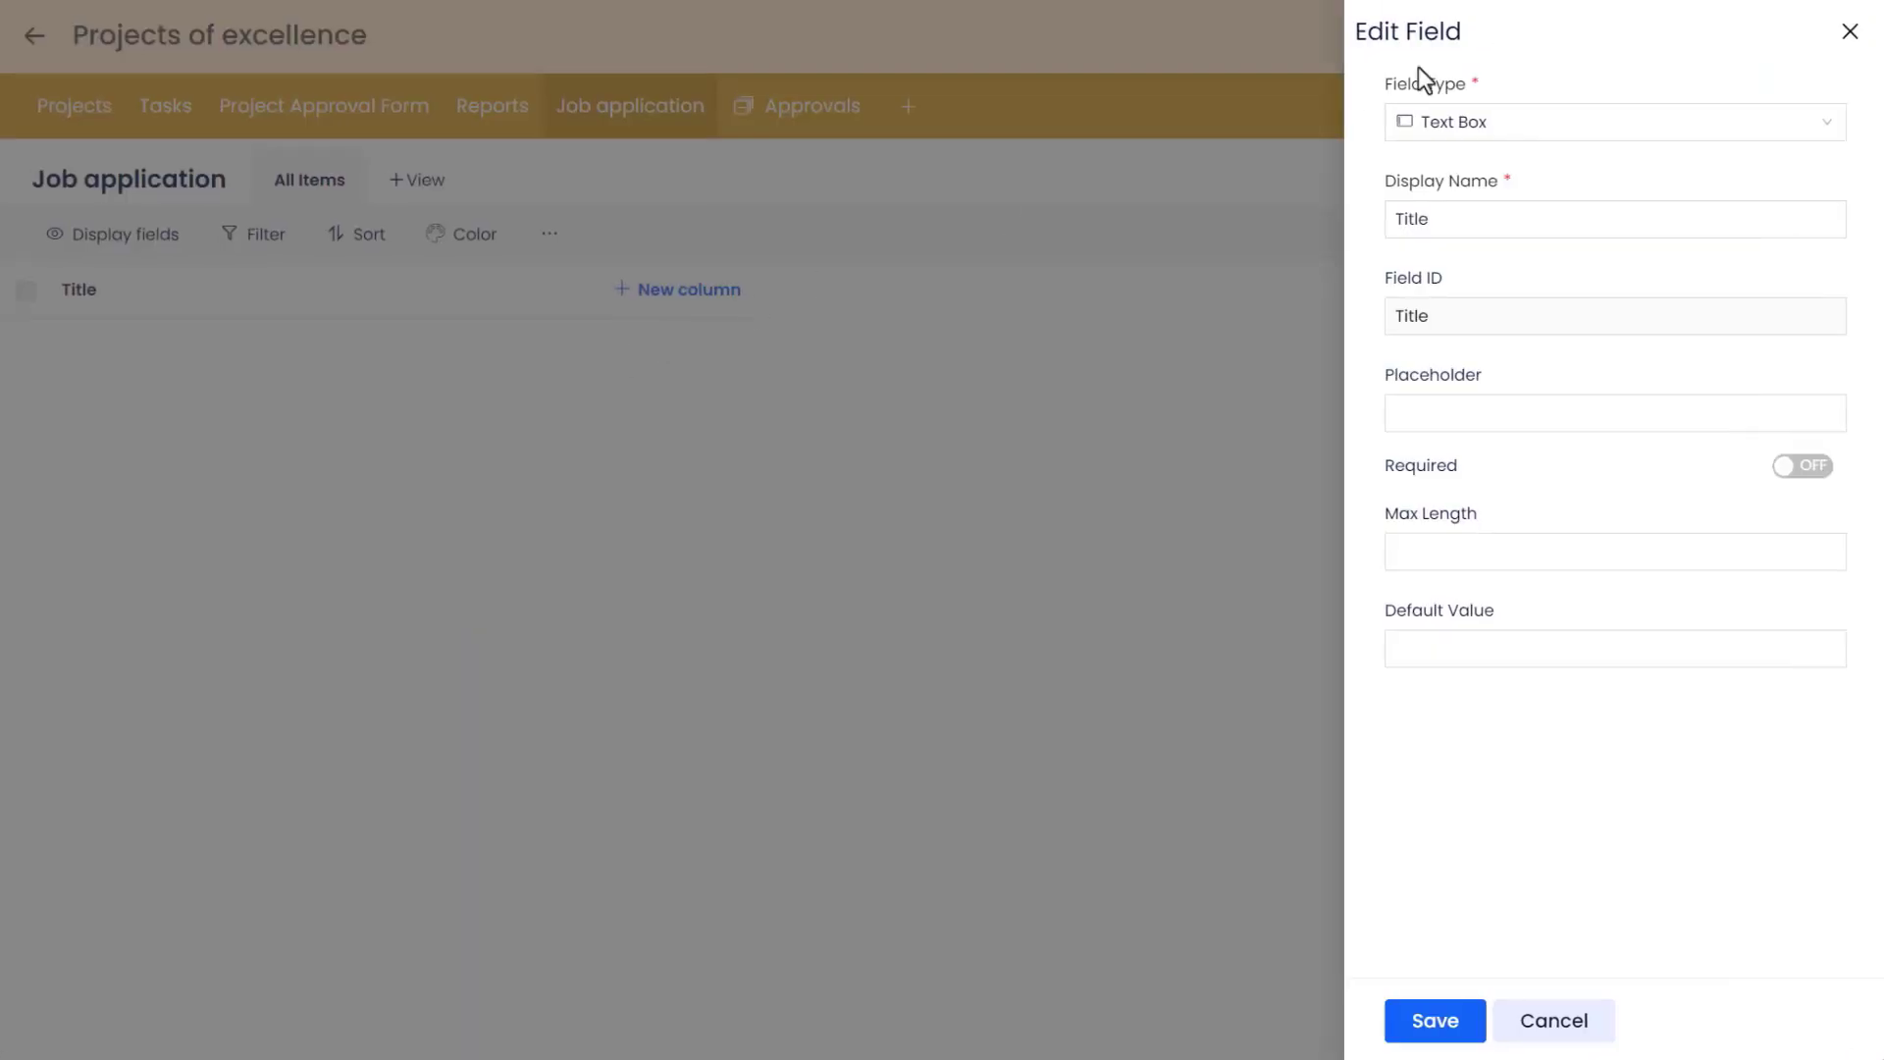
drag(1447, 218, 1360, 224)
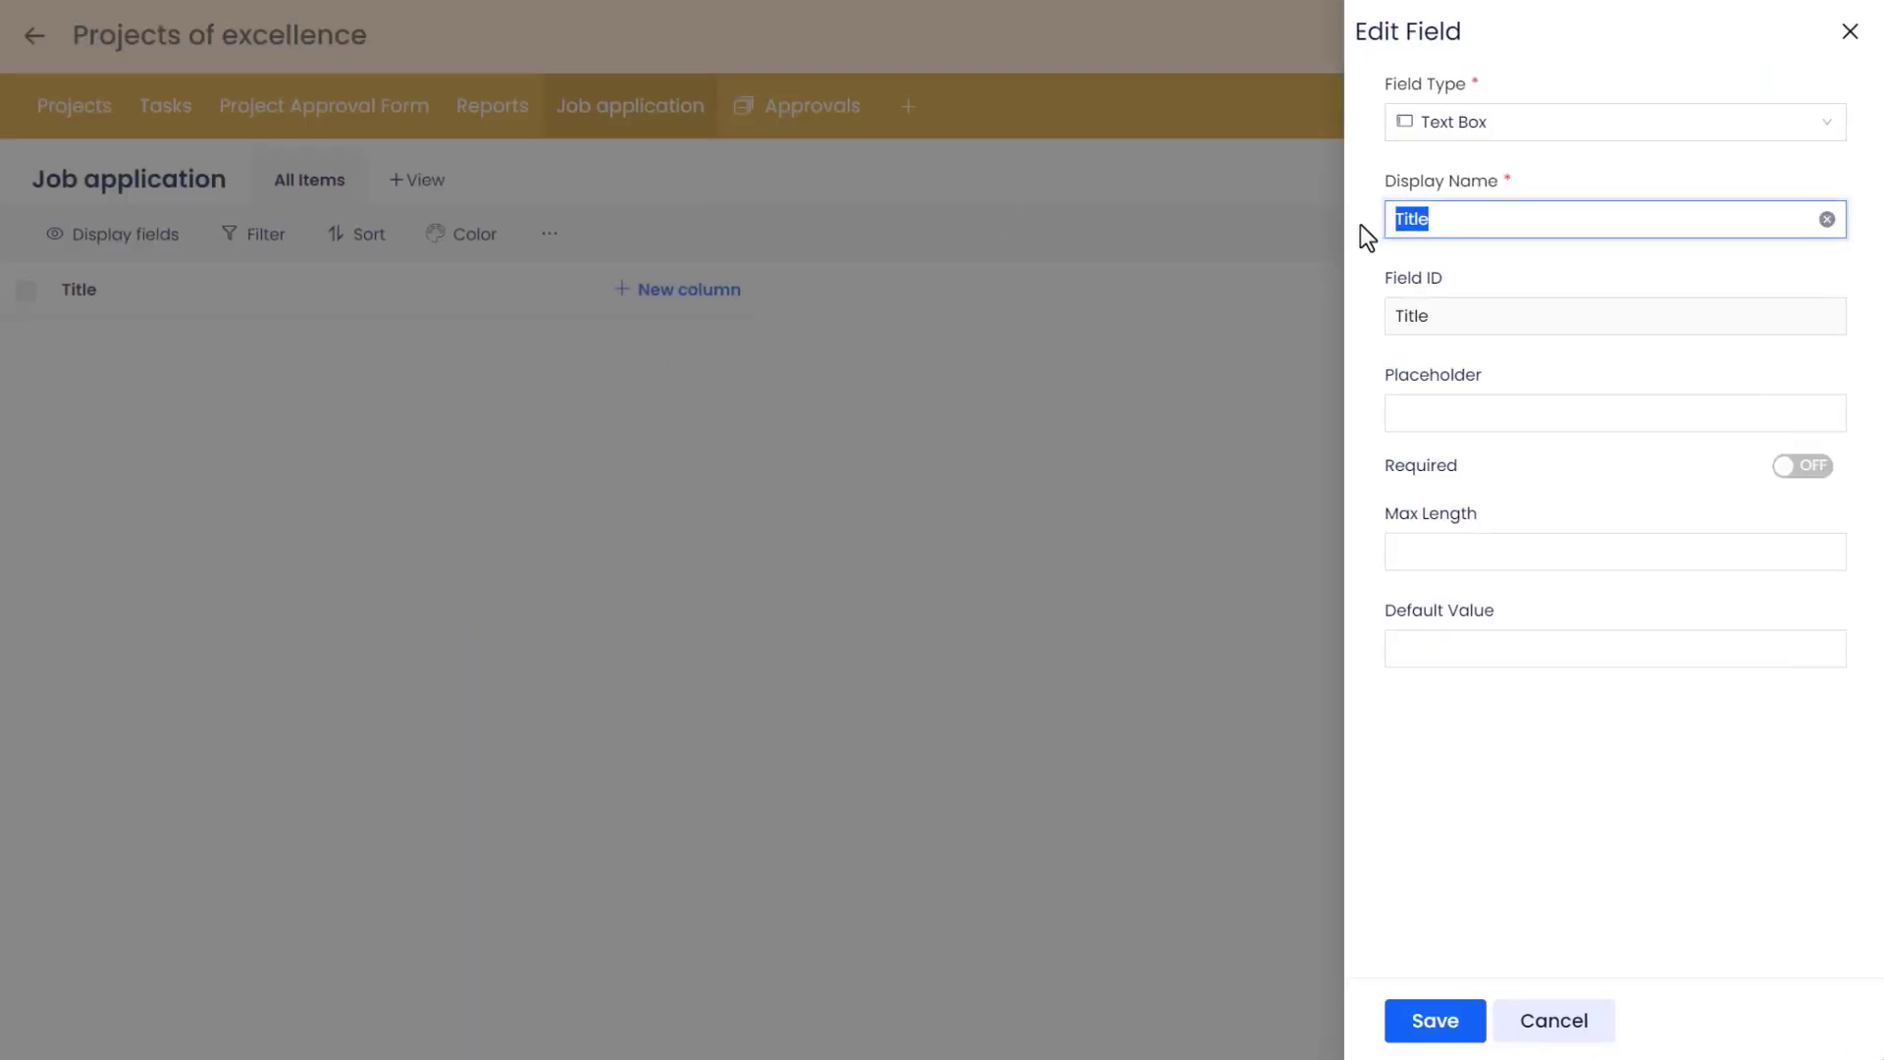
text(First Name)
click(1372, 249)
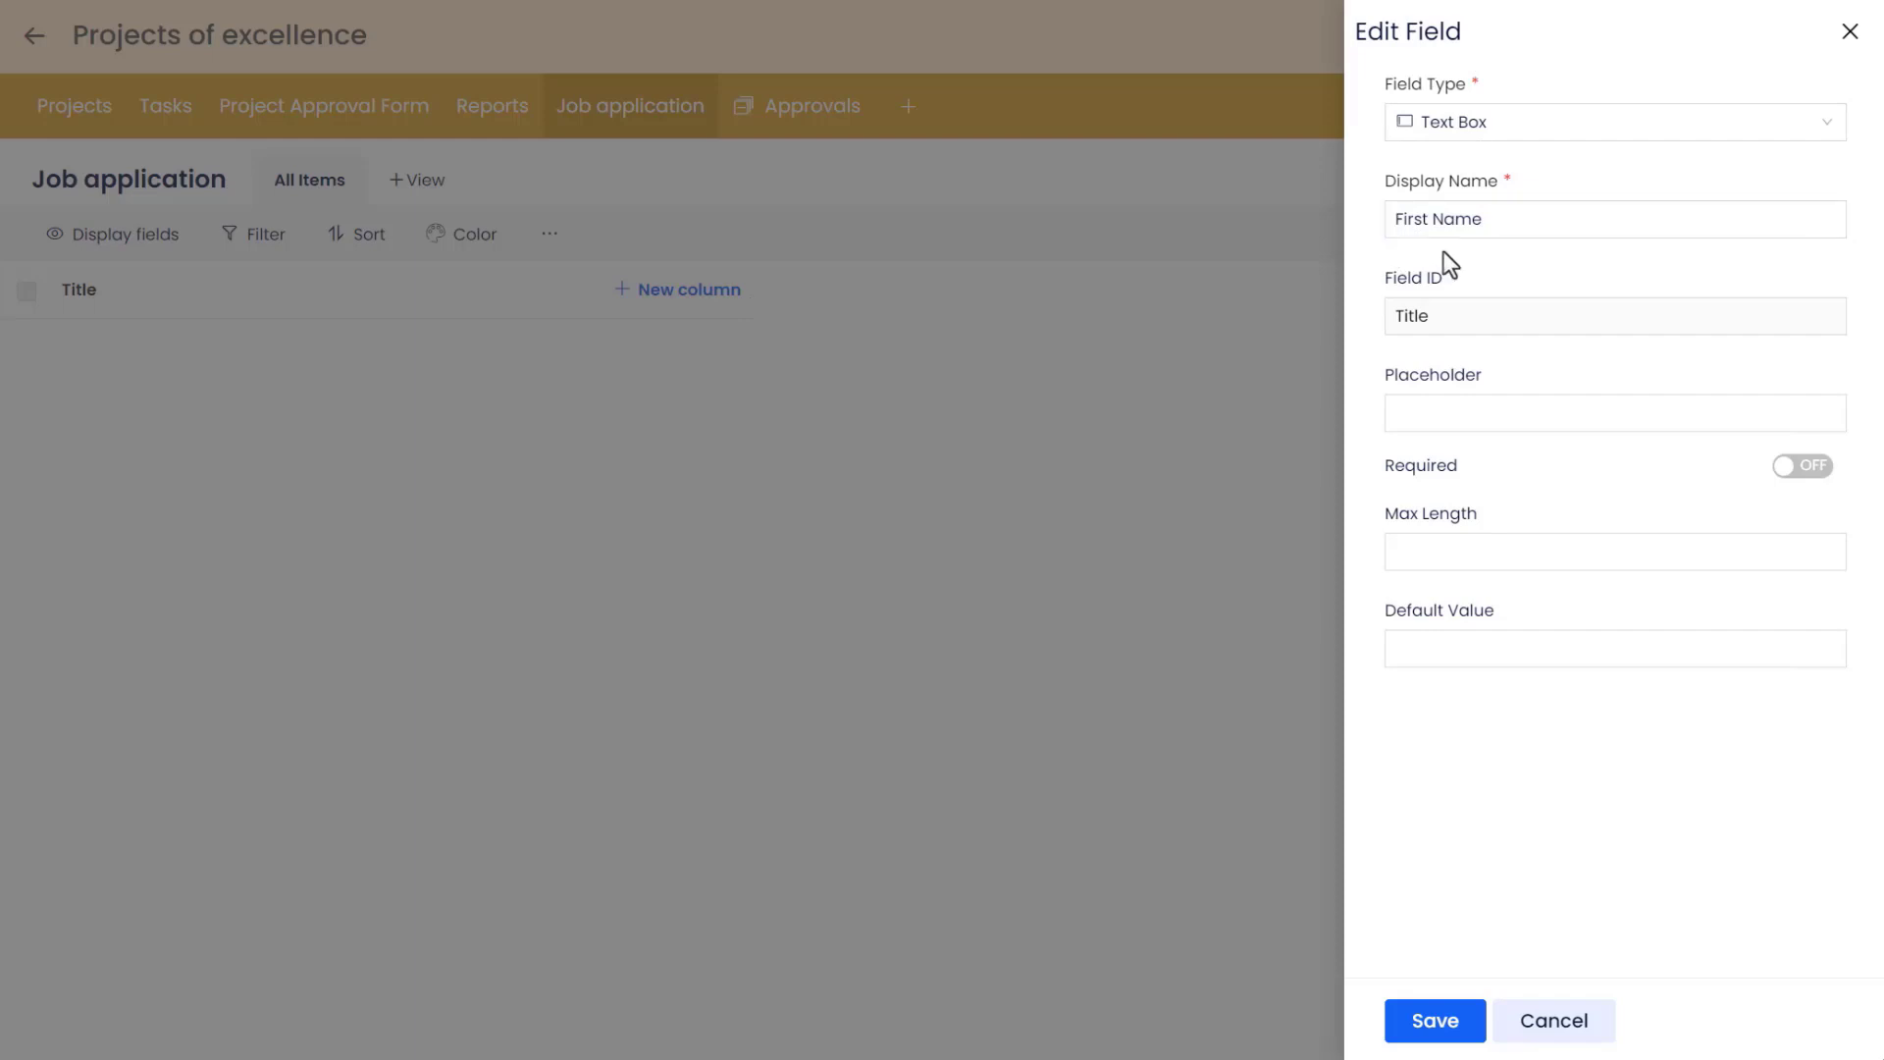
click(1825, 471)
click(1452, 1021)
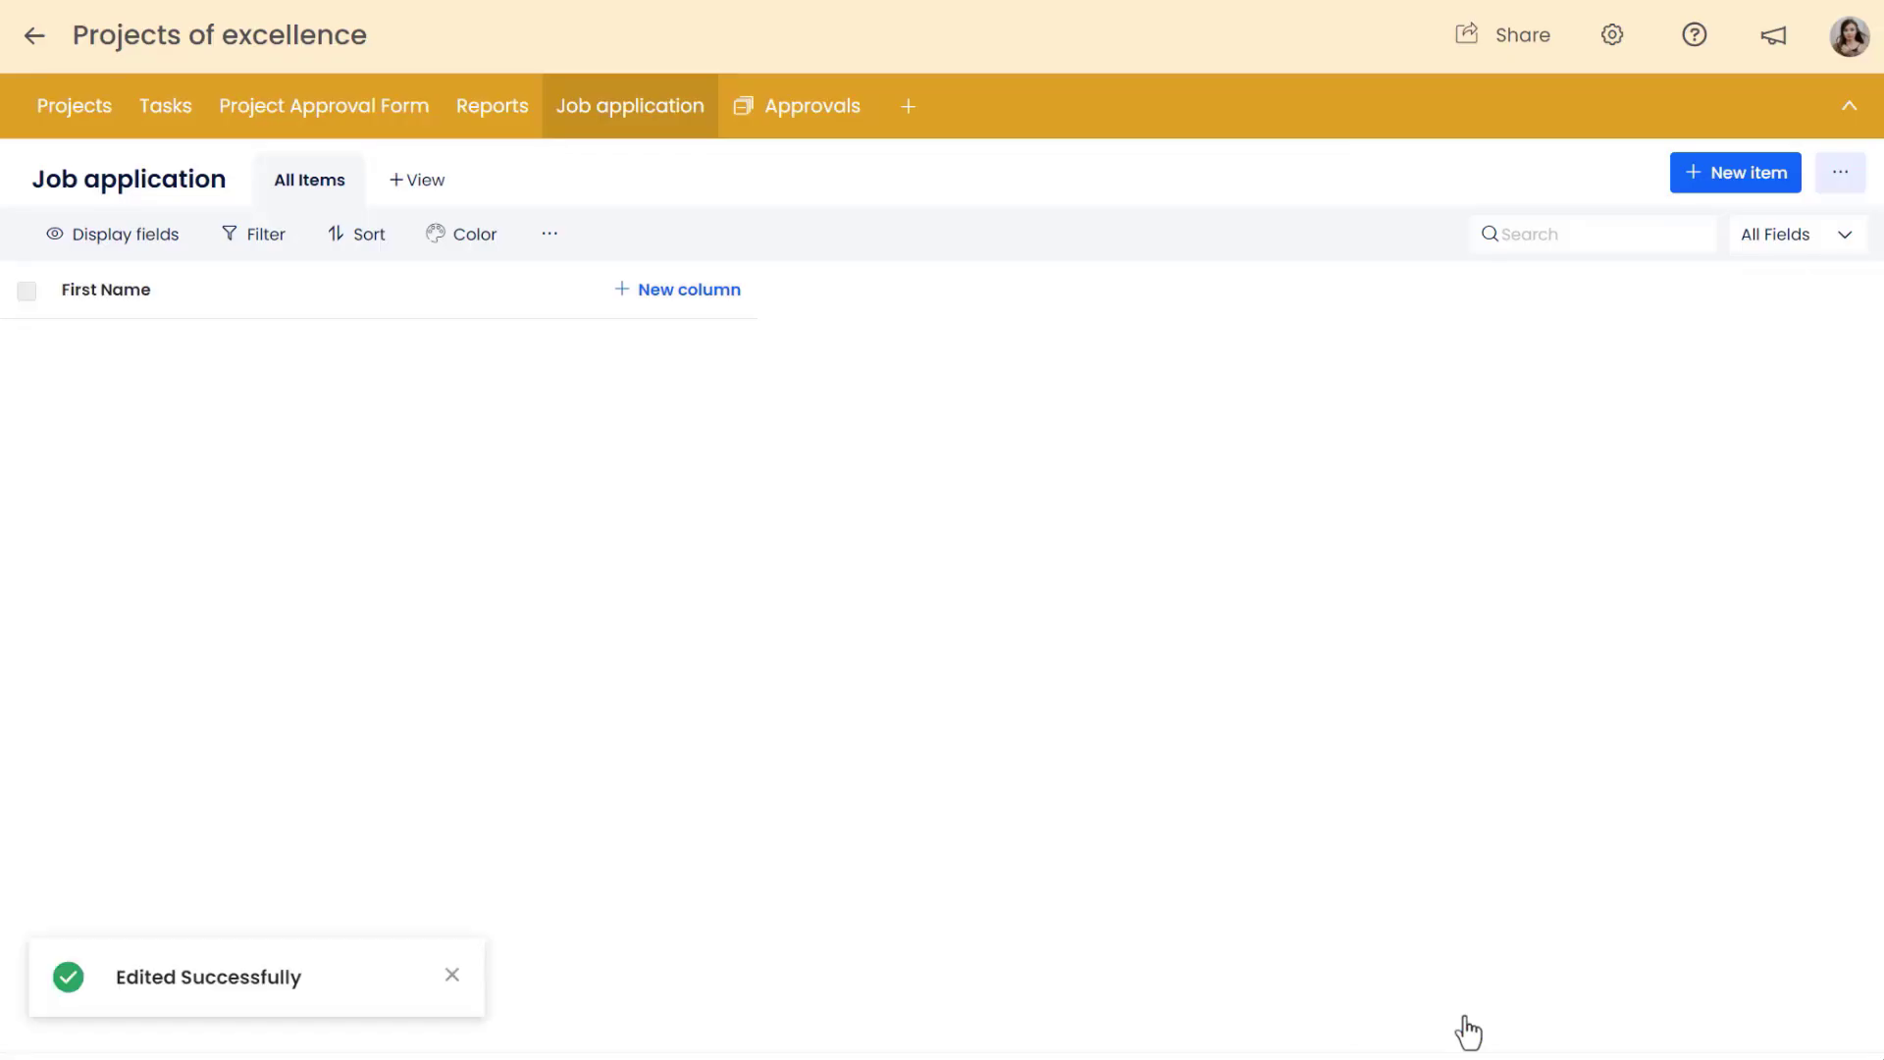
Add a required Text Box column named "Last Name".
click(684, 312)
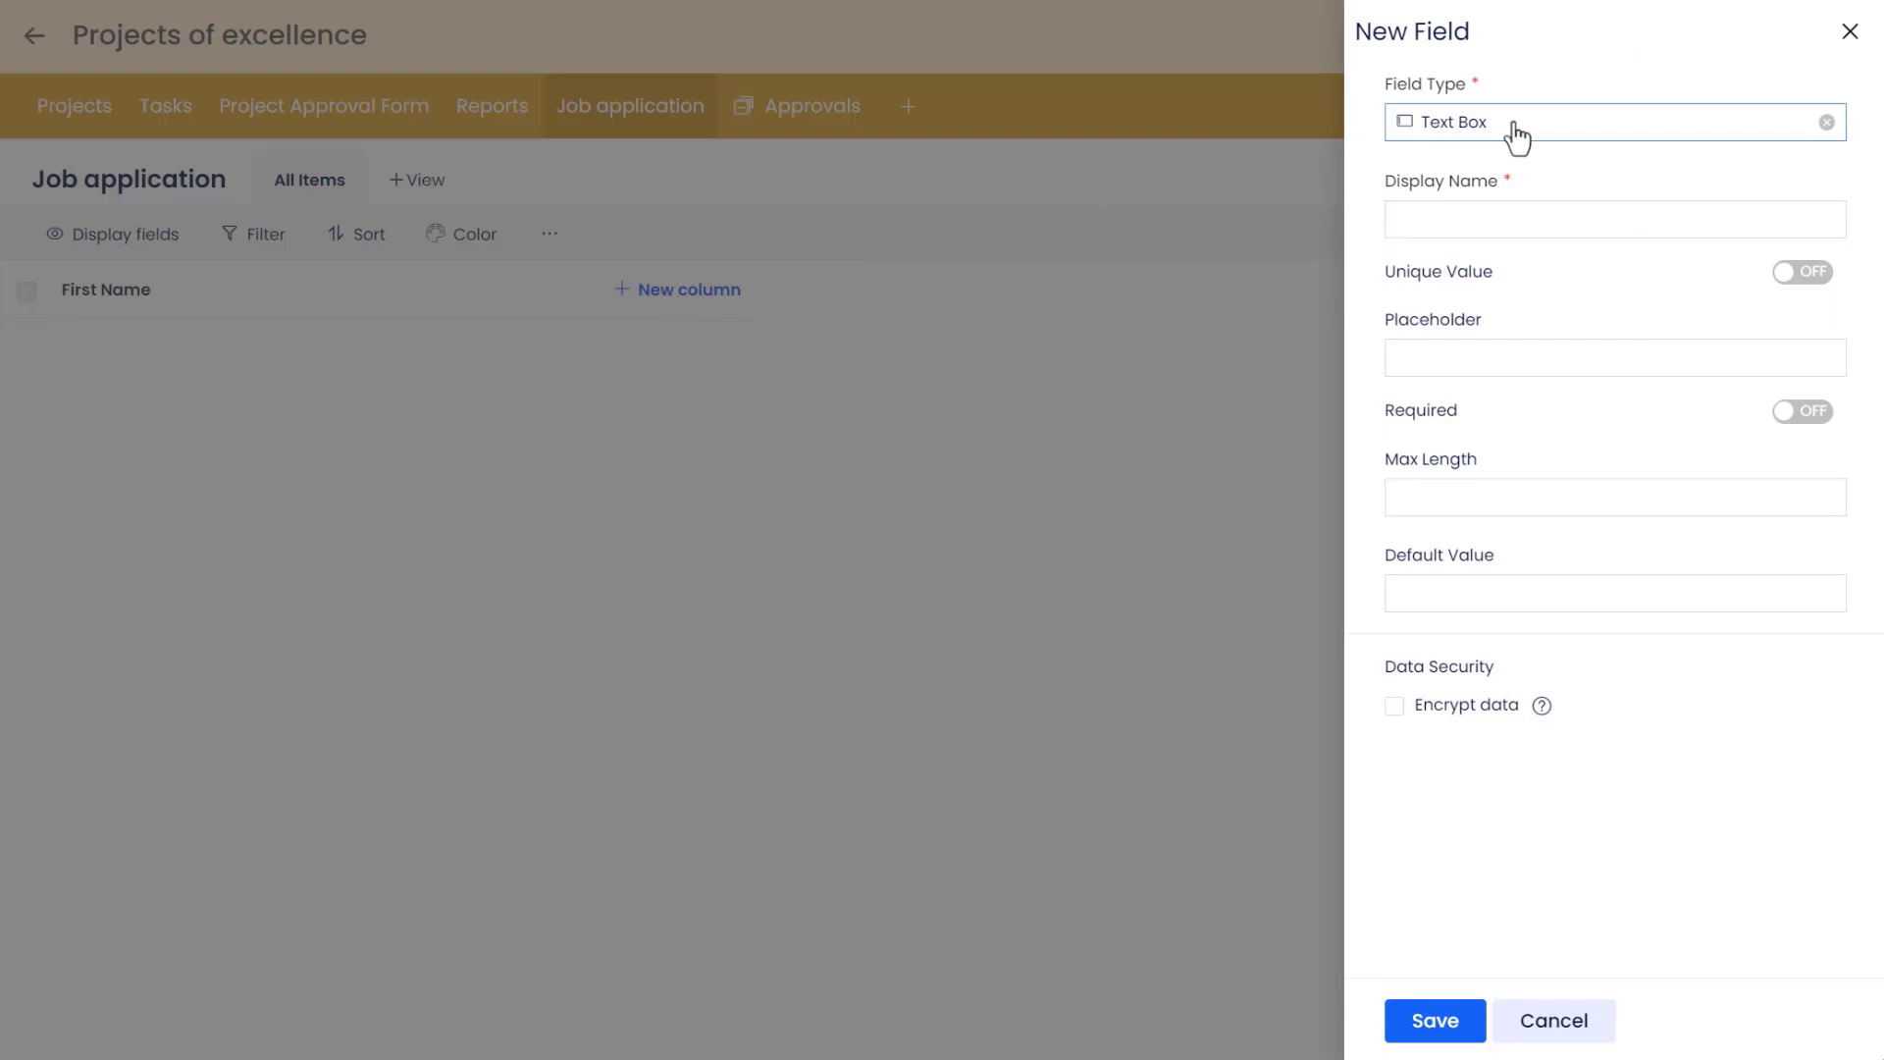
click(1442, 208)
click(1540, 267)
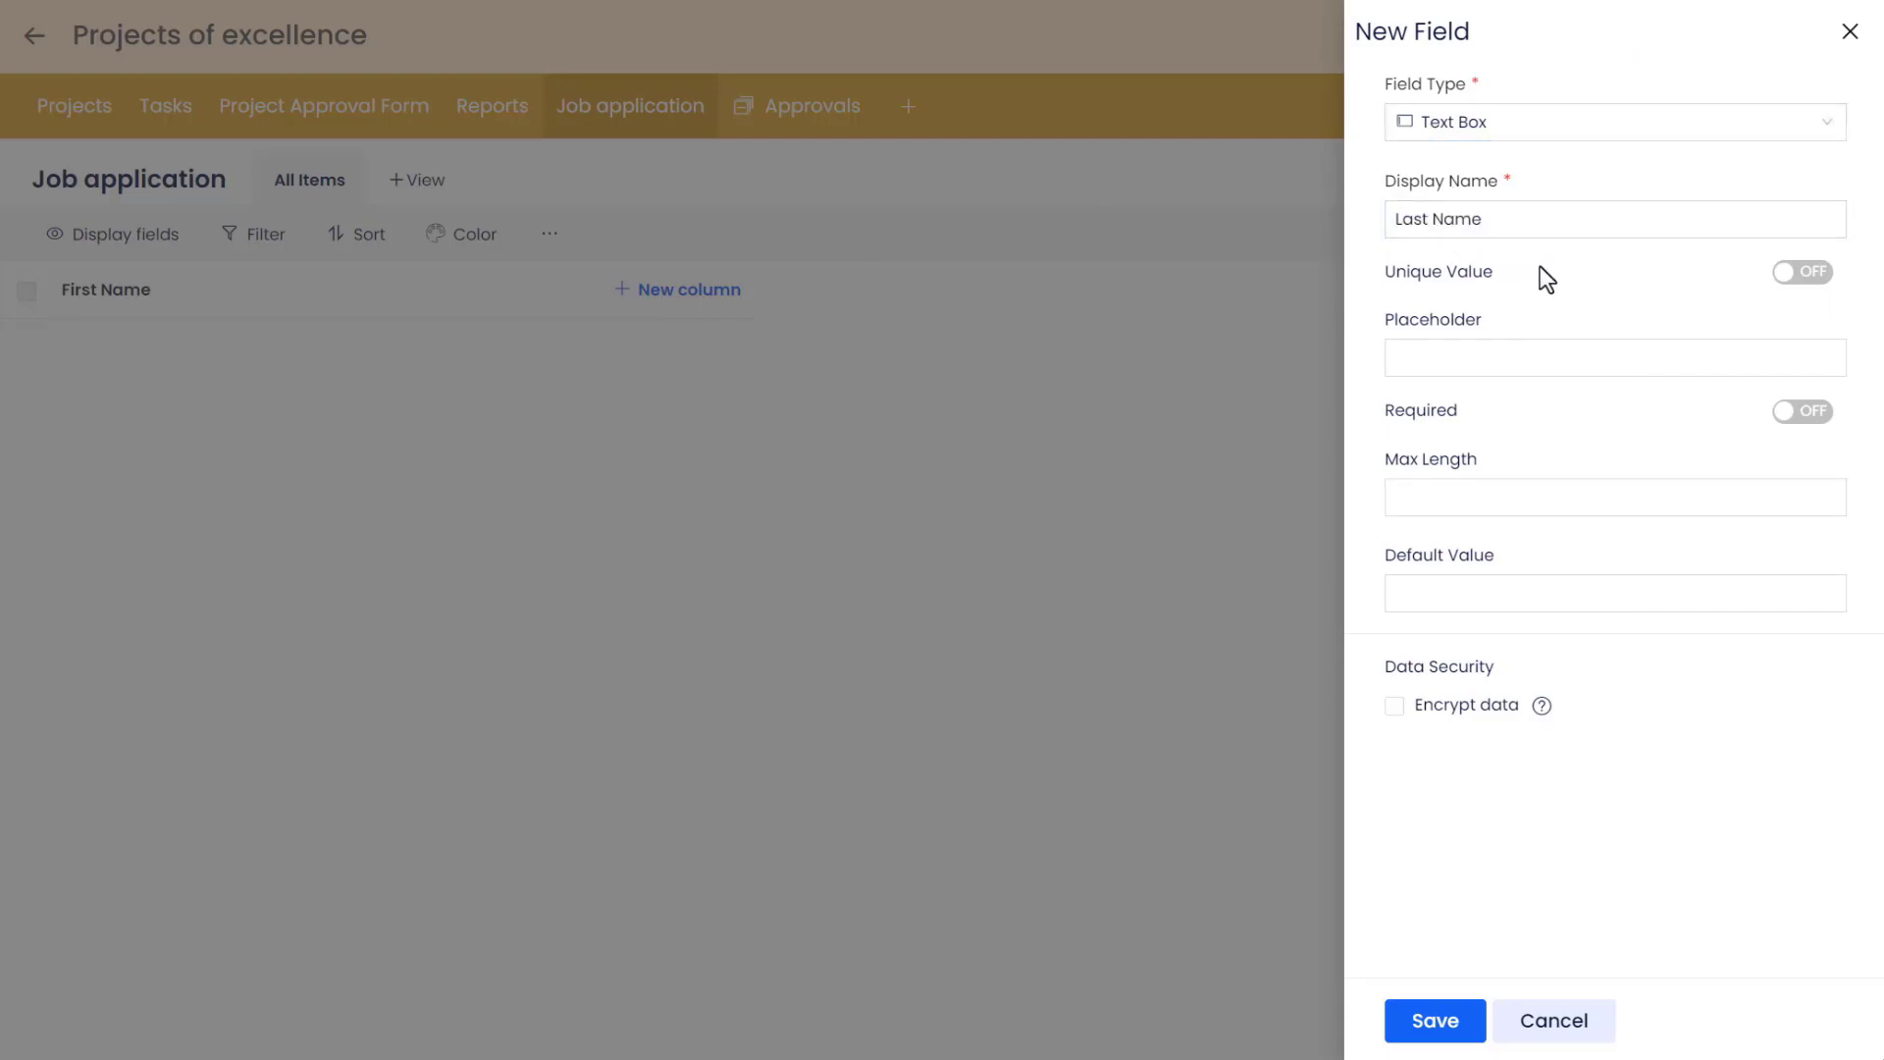
click(1816, 412)
click(1428, 1026)
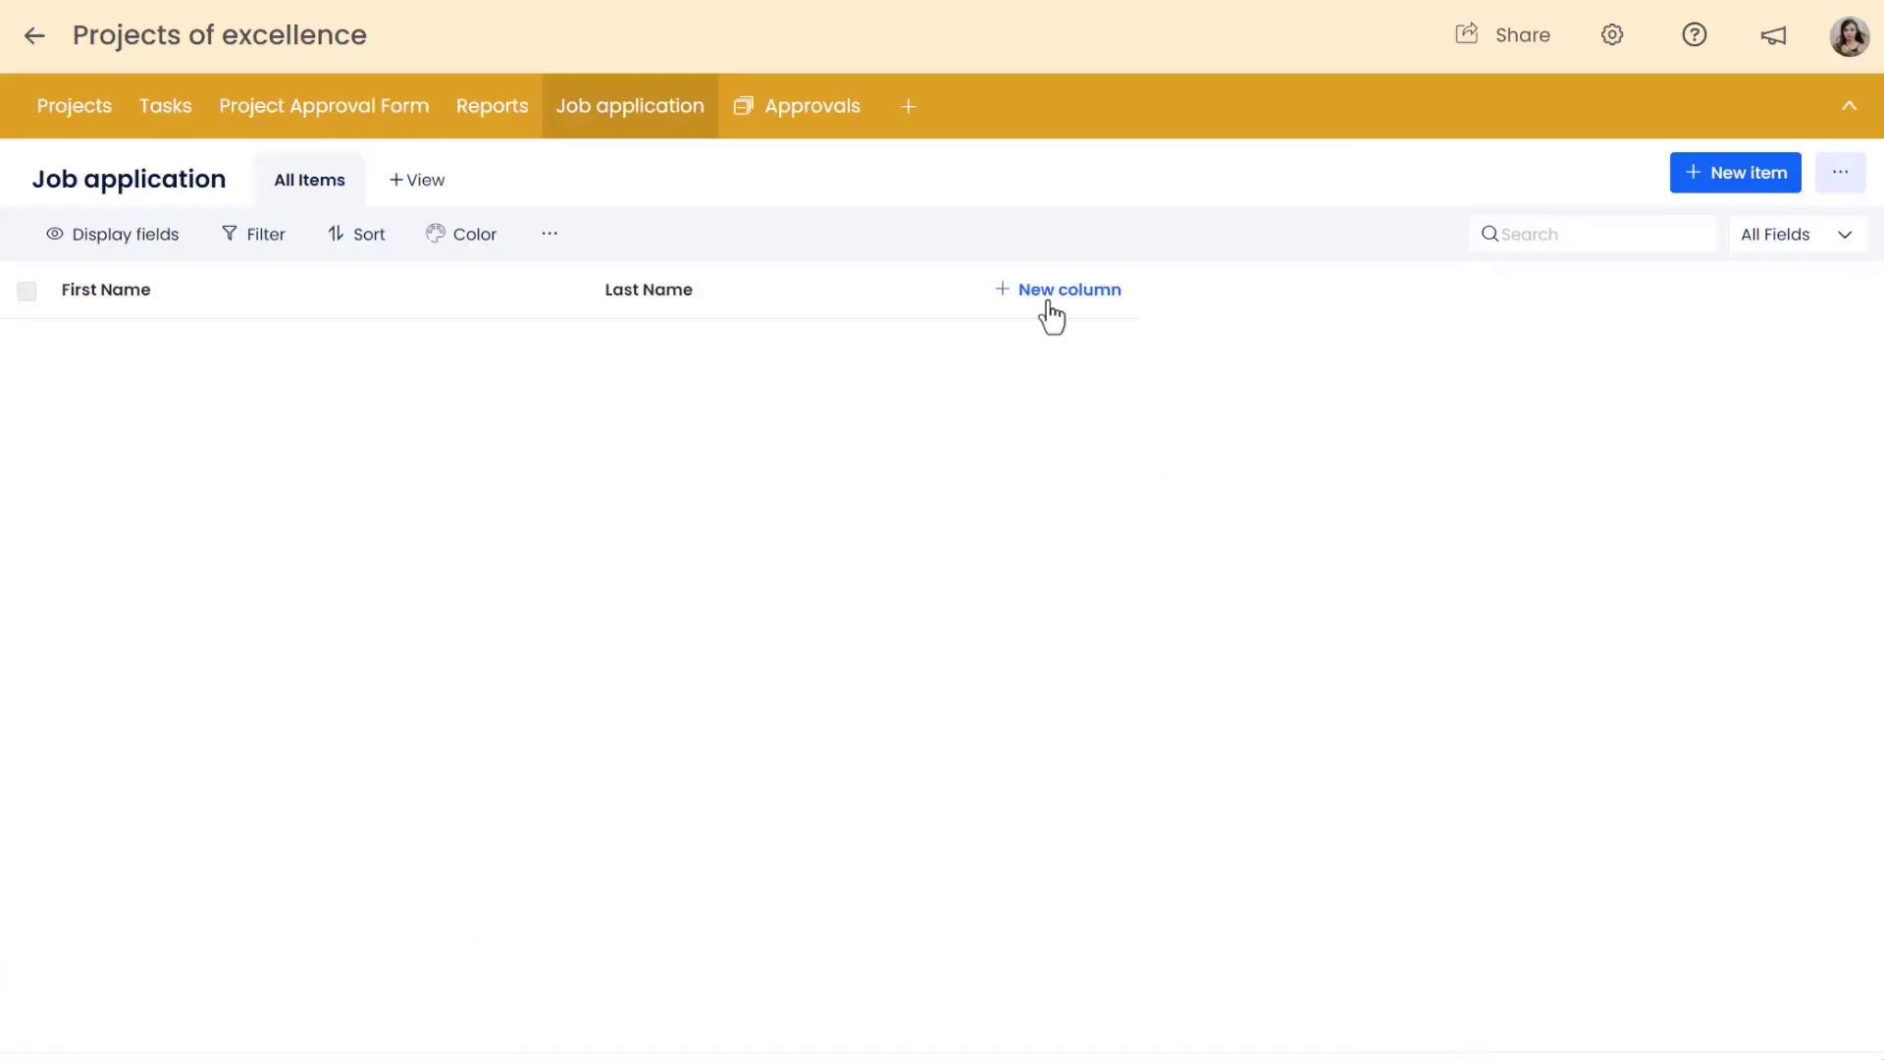
Add a required Text Box column named "Email".
click(1048, 305)
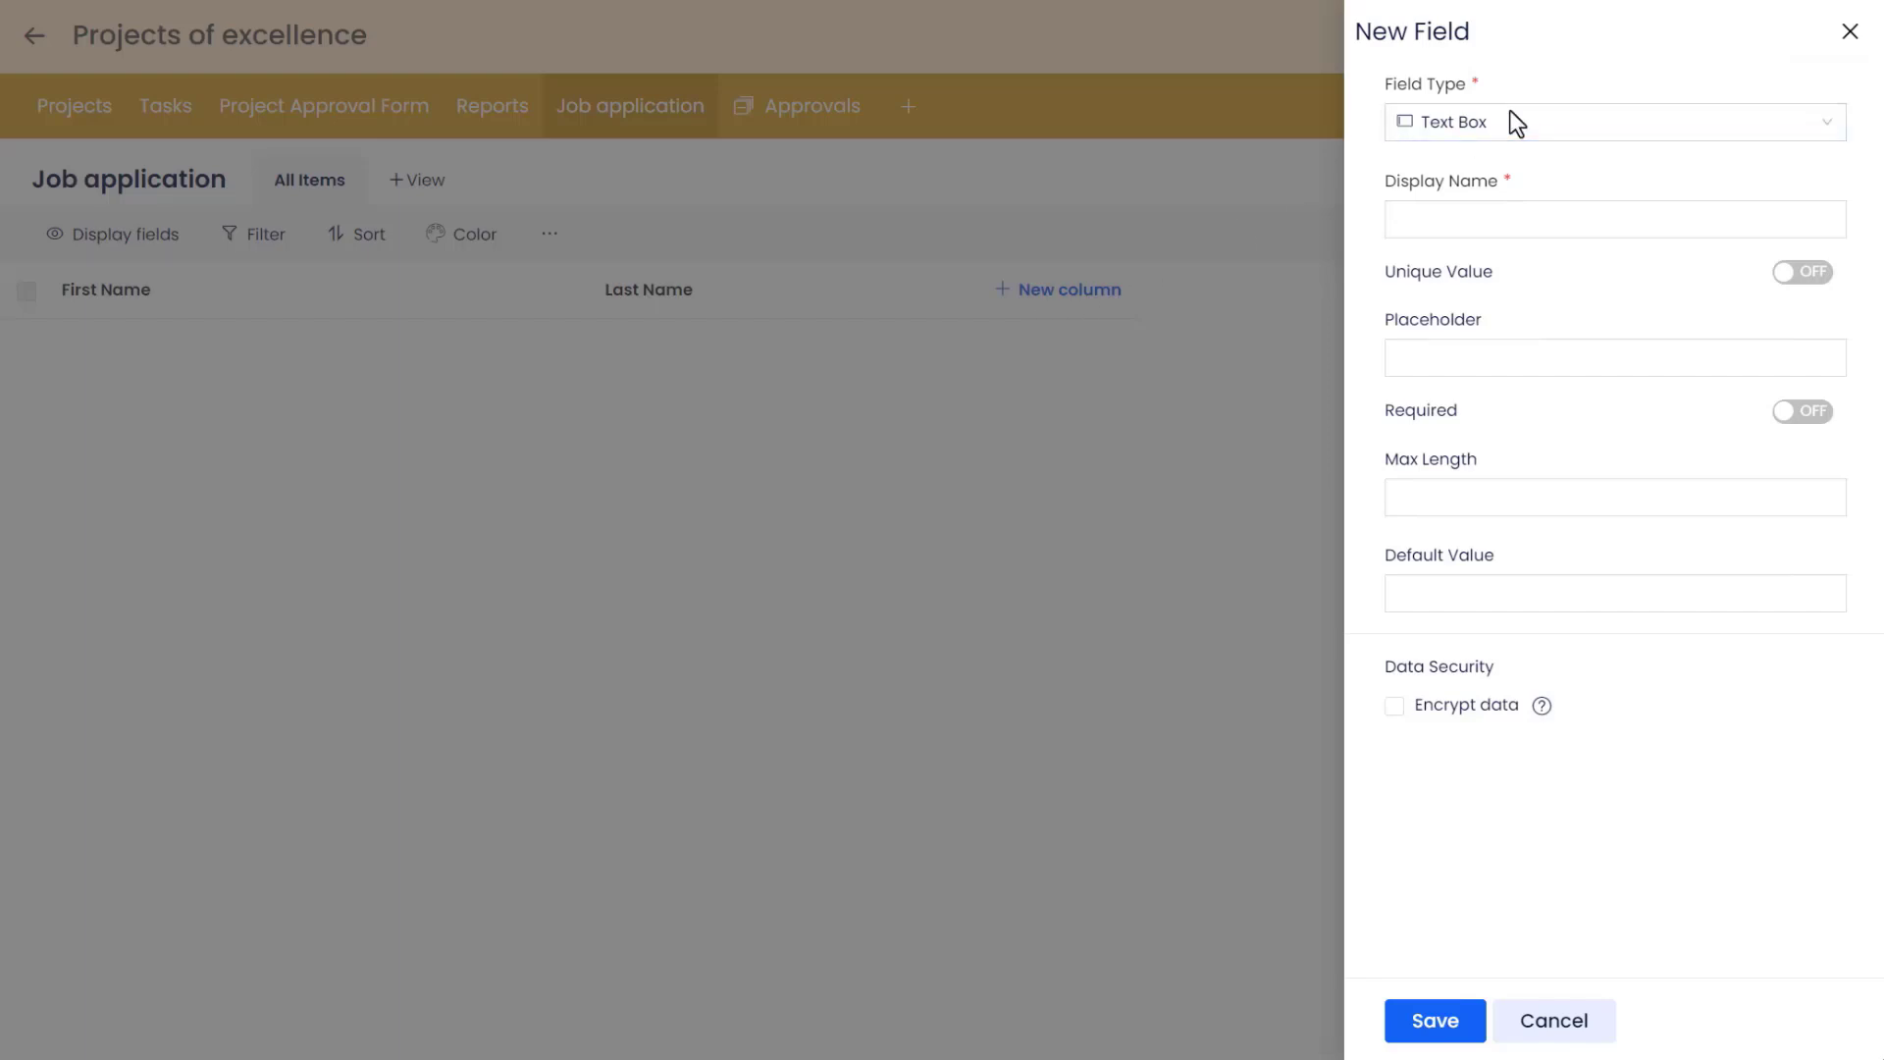
click(1437, 221)
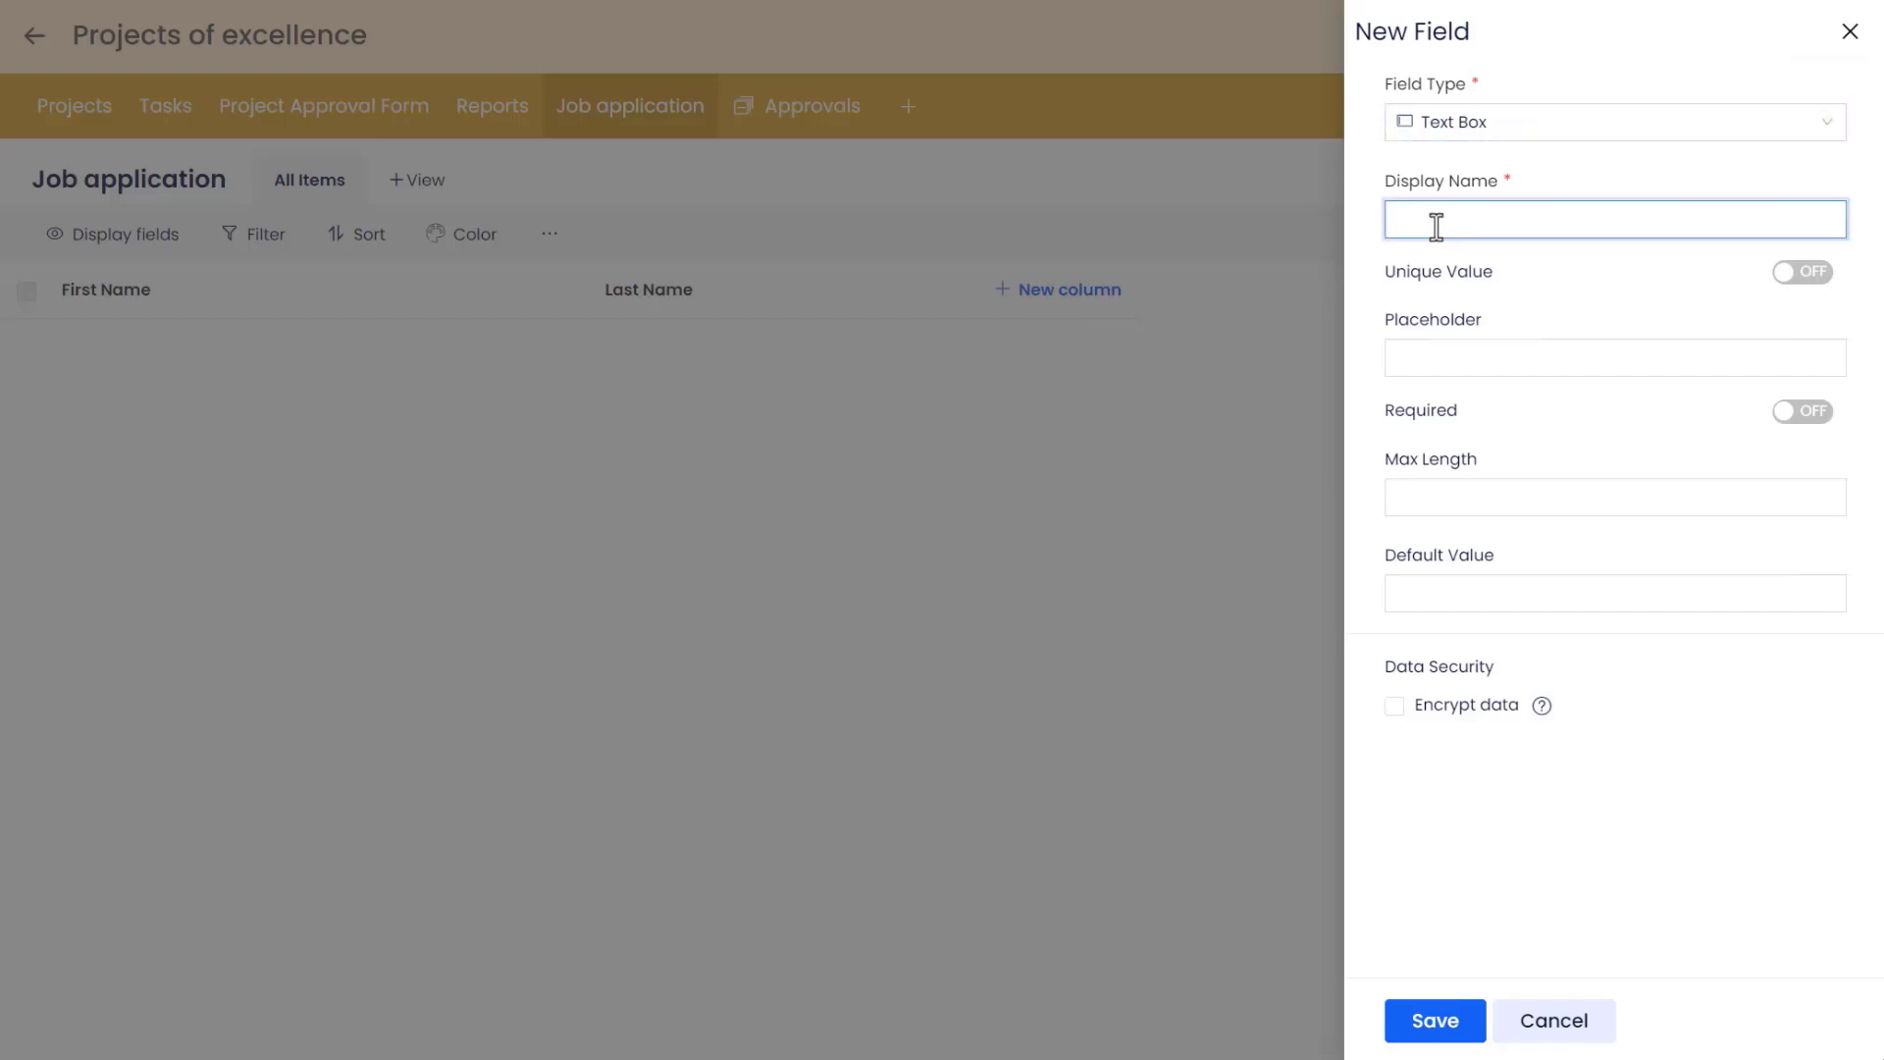
text(Email)
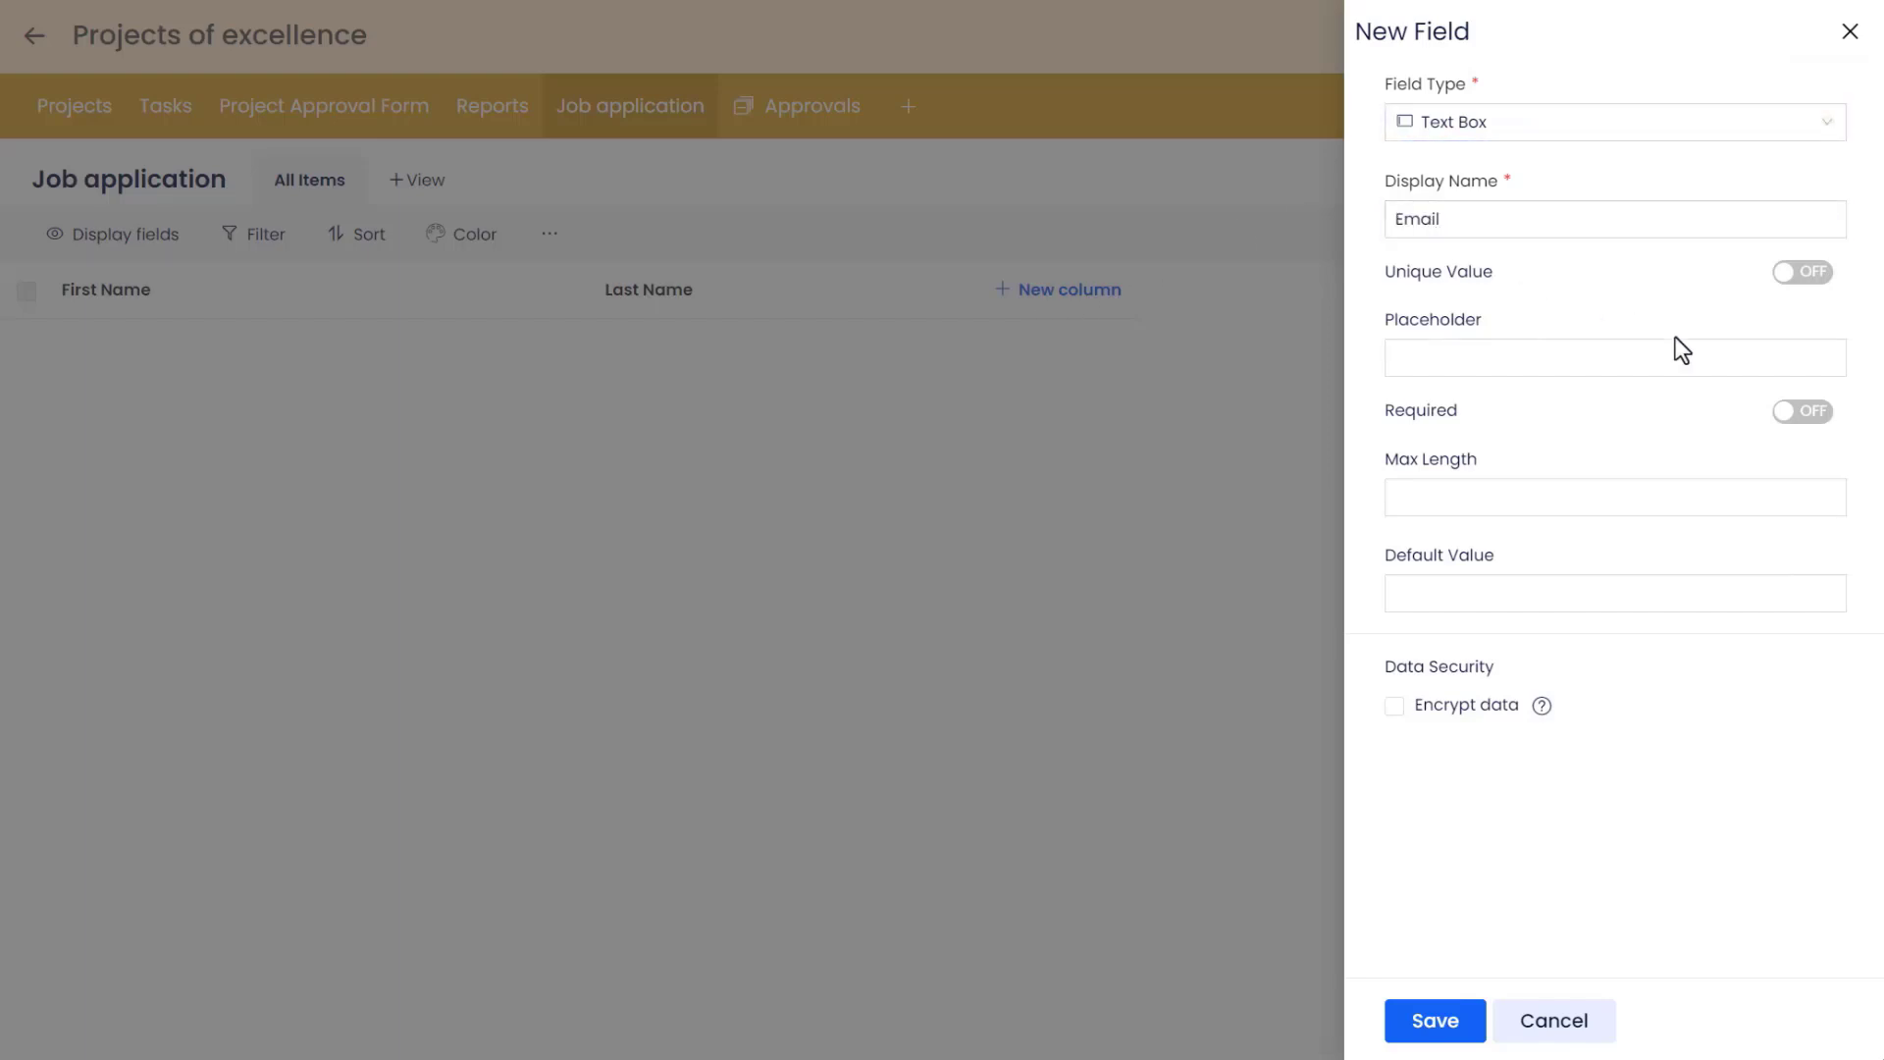
click(1823, 412)
click(1434, 1020)
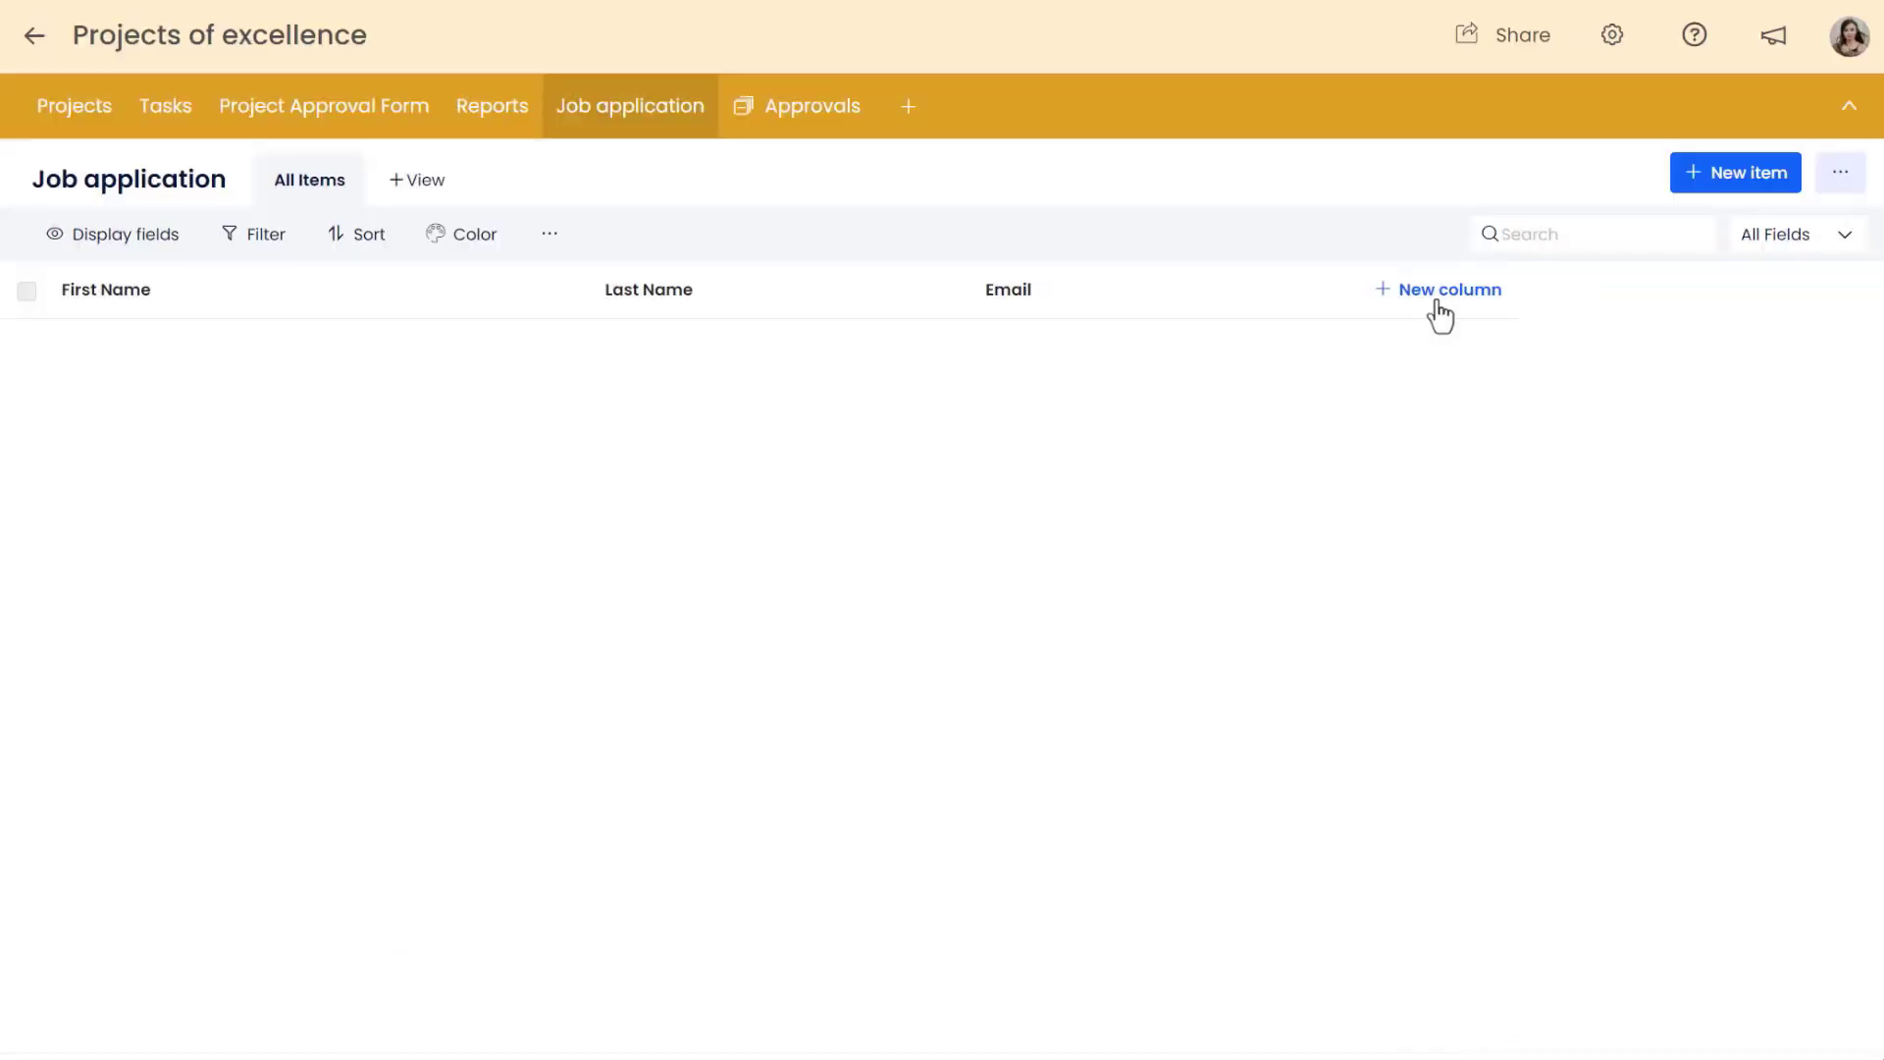
Start a new Radio Button column named "Position" and make it required.
click(1440, 312)
click(1533, 139)
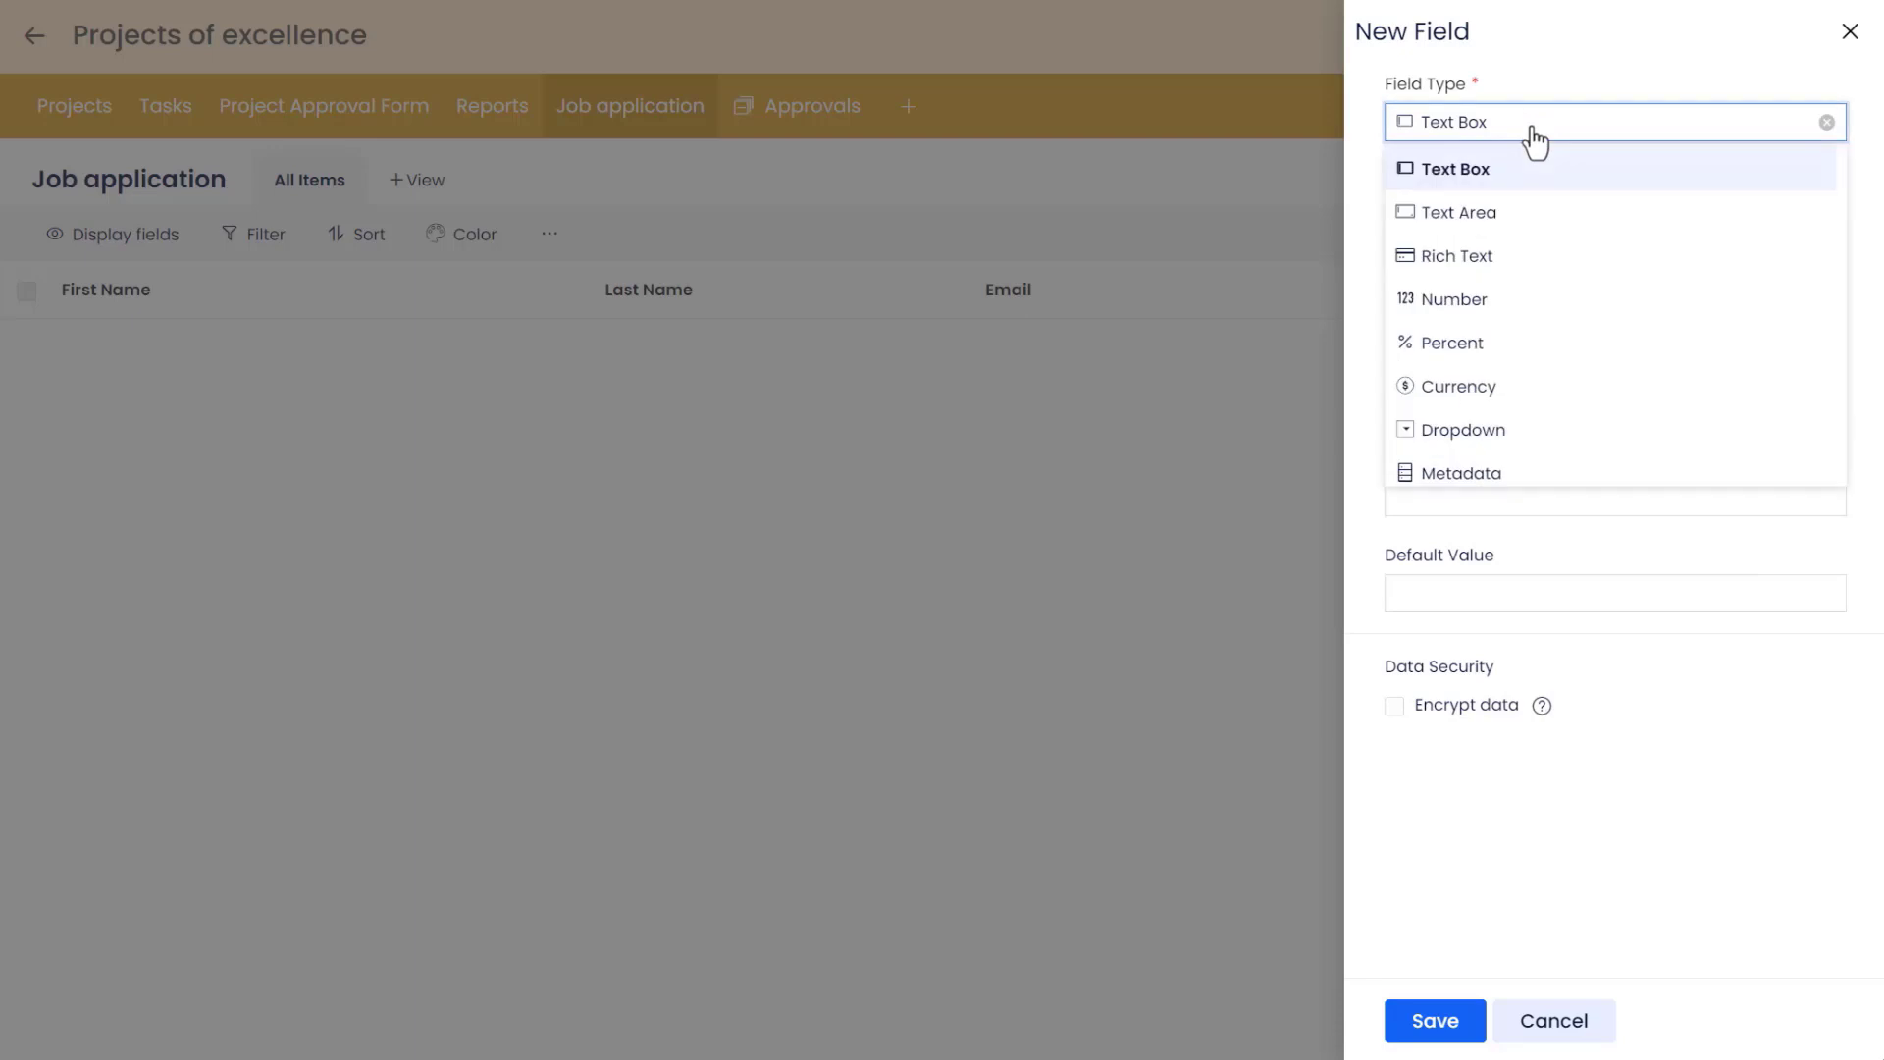
scroll(1535, 240, down, 3)
click(1539, 294)
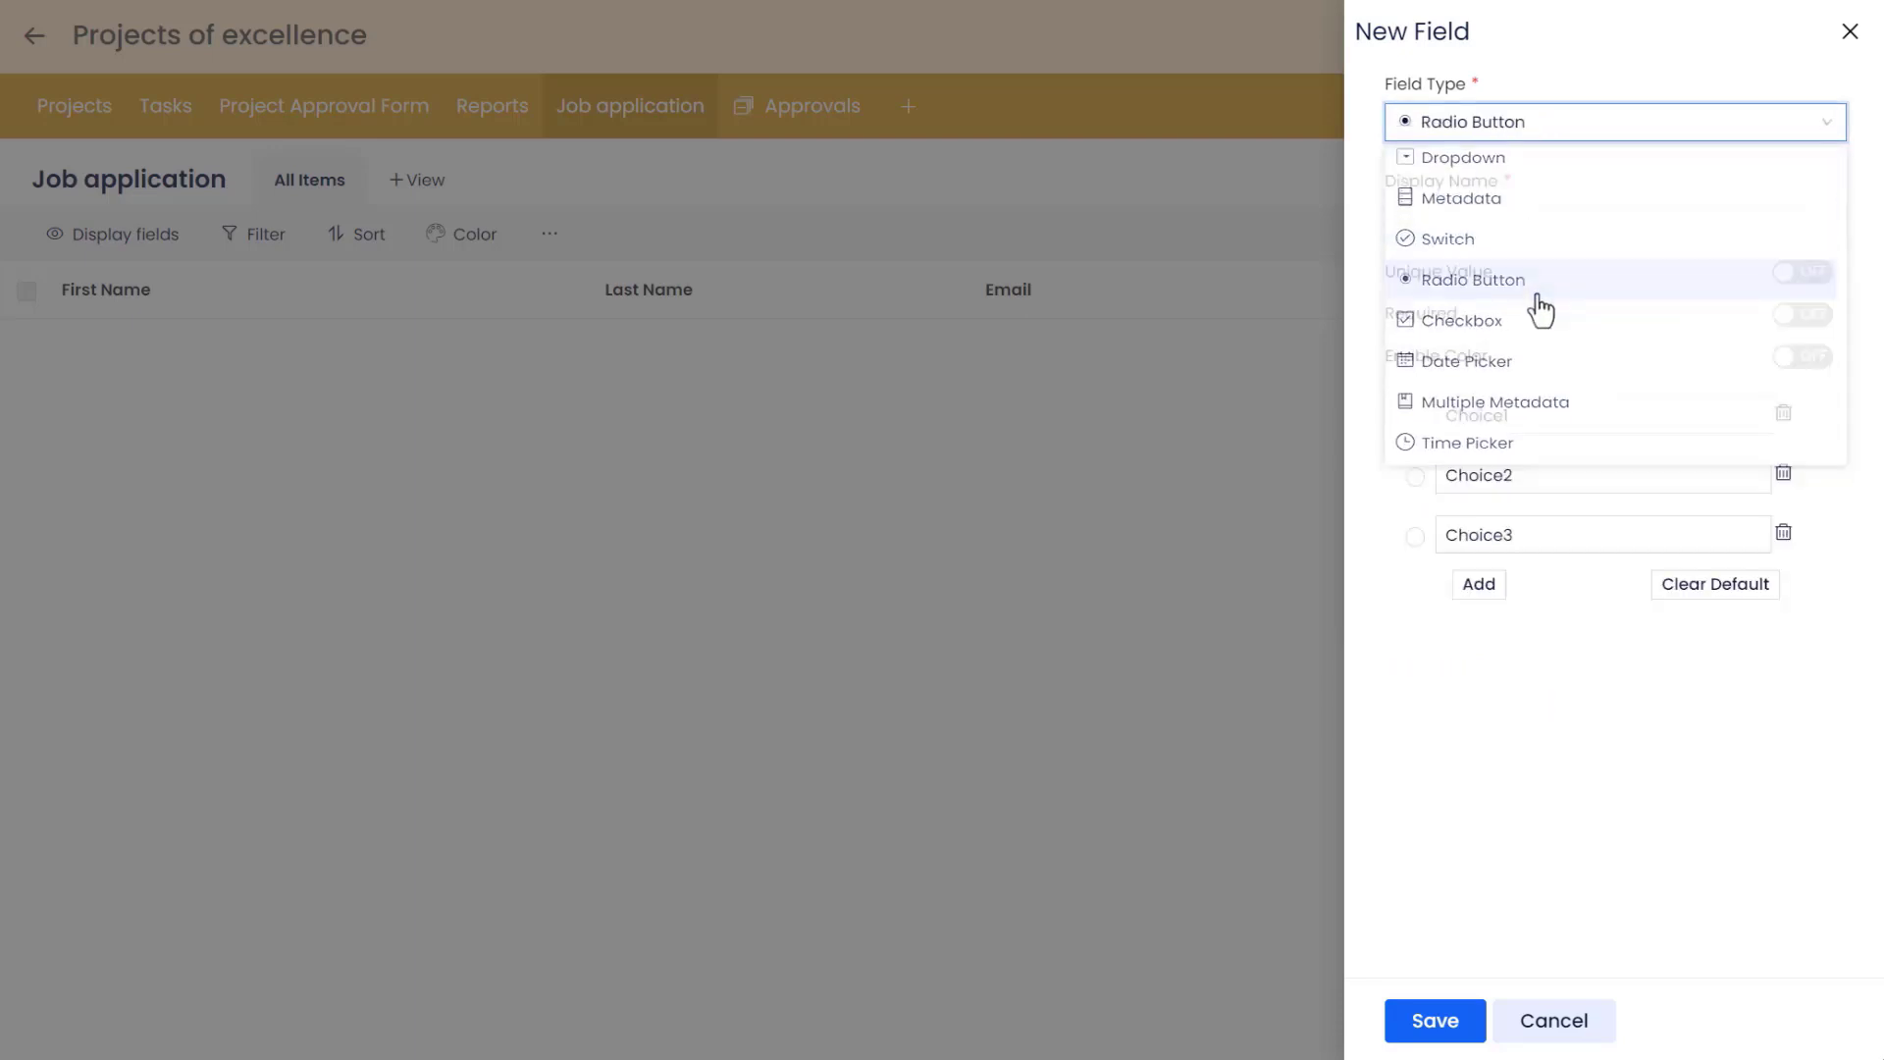
click(1429, 219)
text(Position)
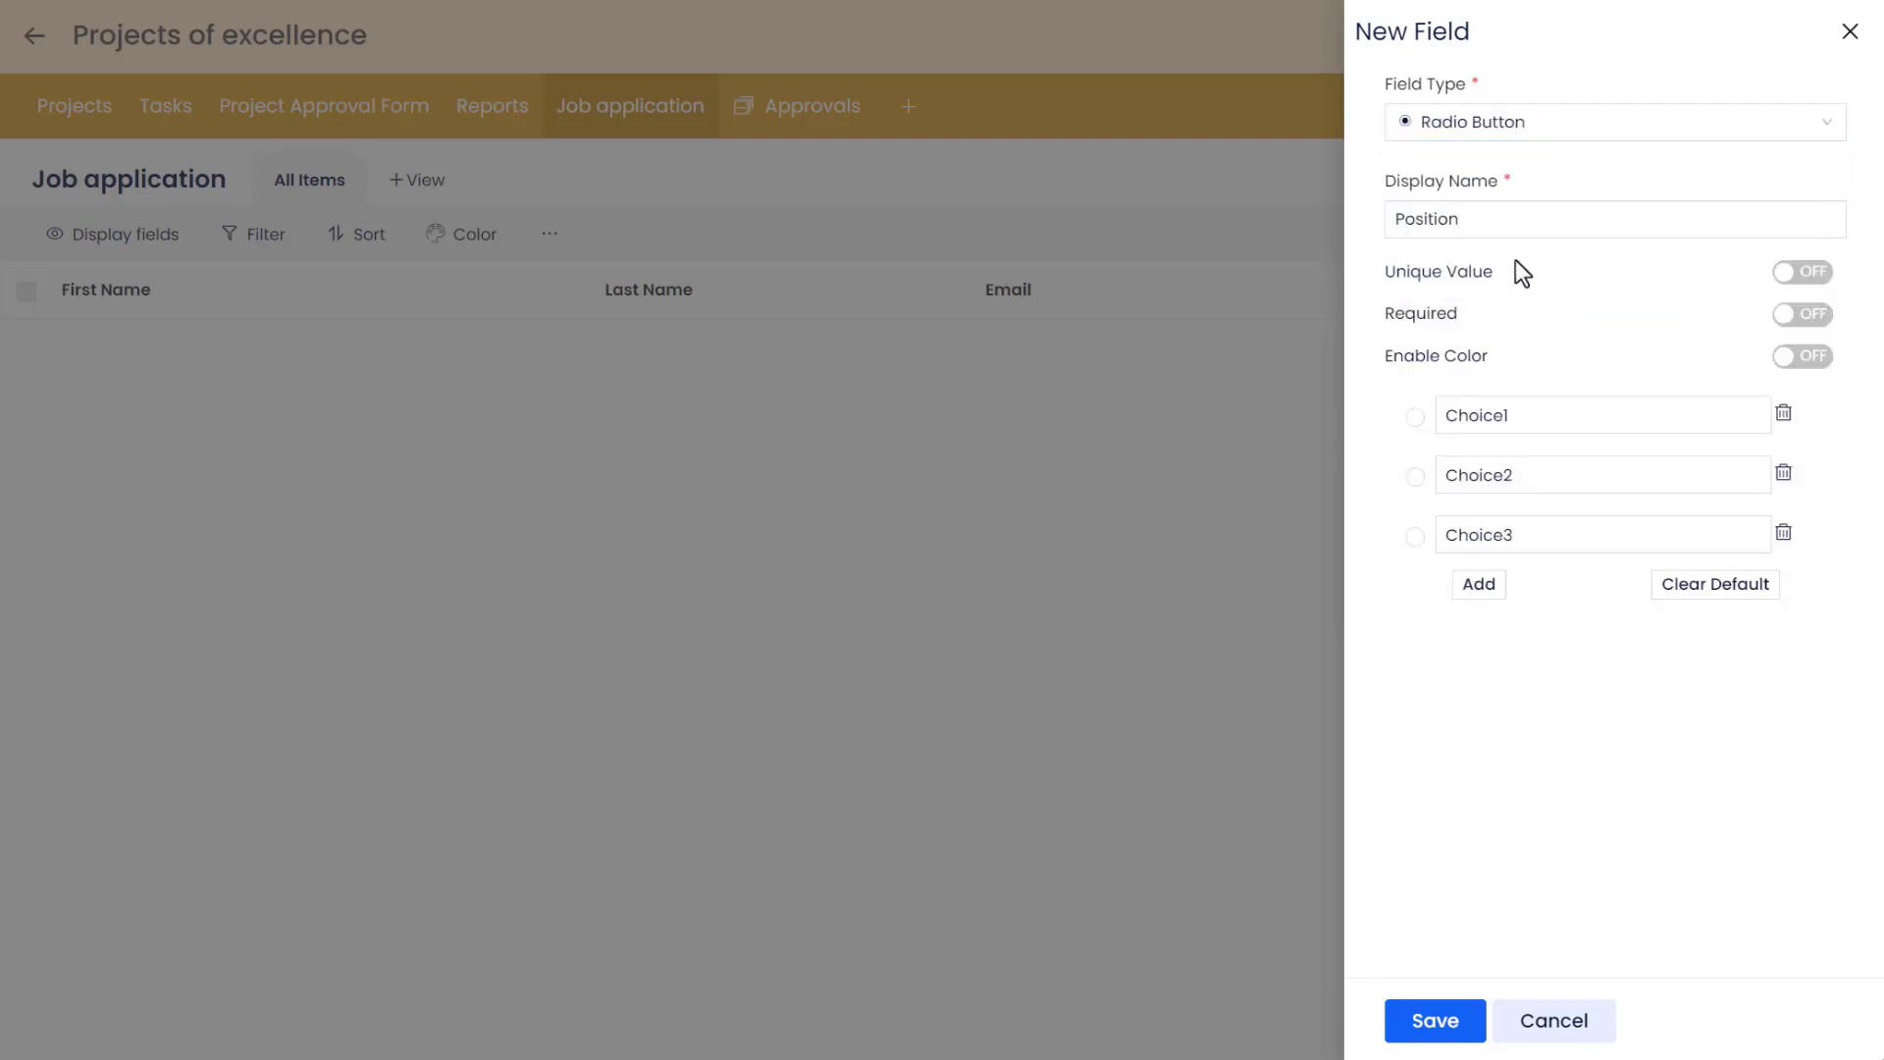
click(1821, 318)
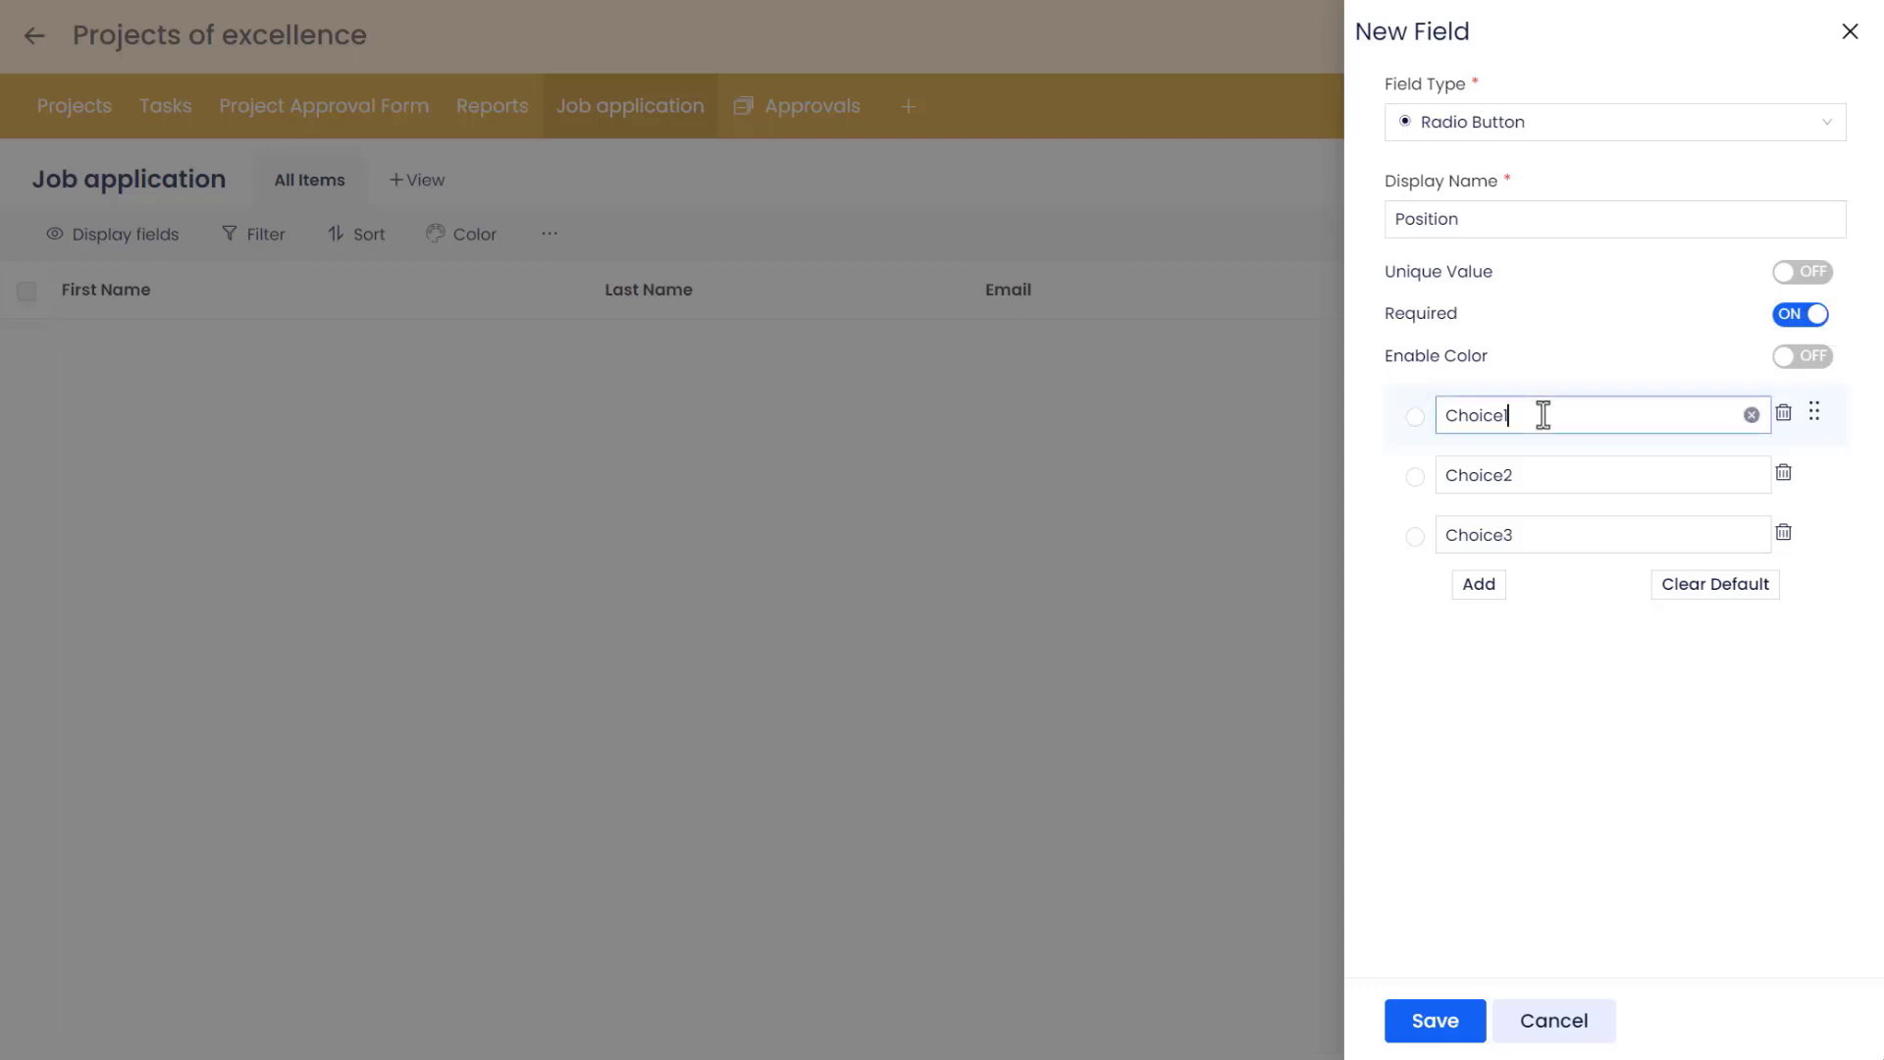
Replace the first three choices with Principal Project Management, Senior Project Manager and Project Engineer.
drag(1543, 415, 1429, 420)
key(BackSpace)
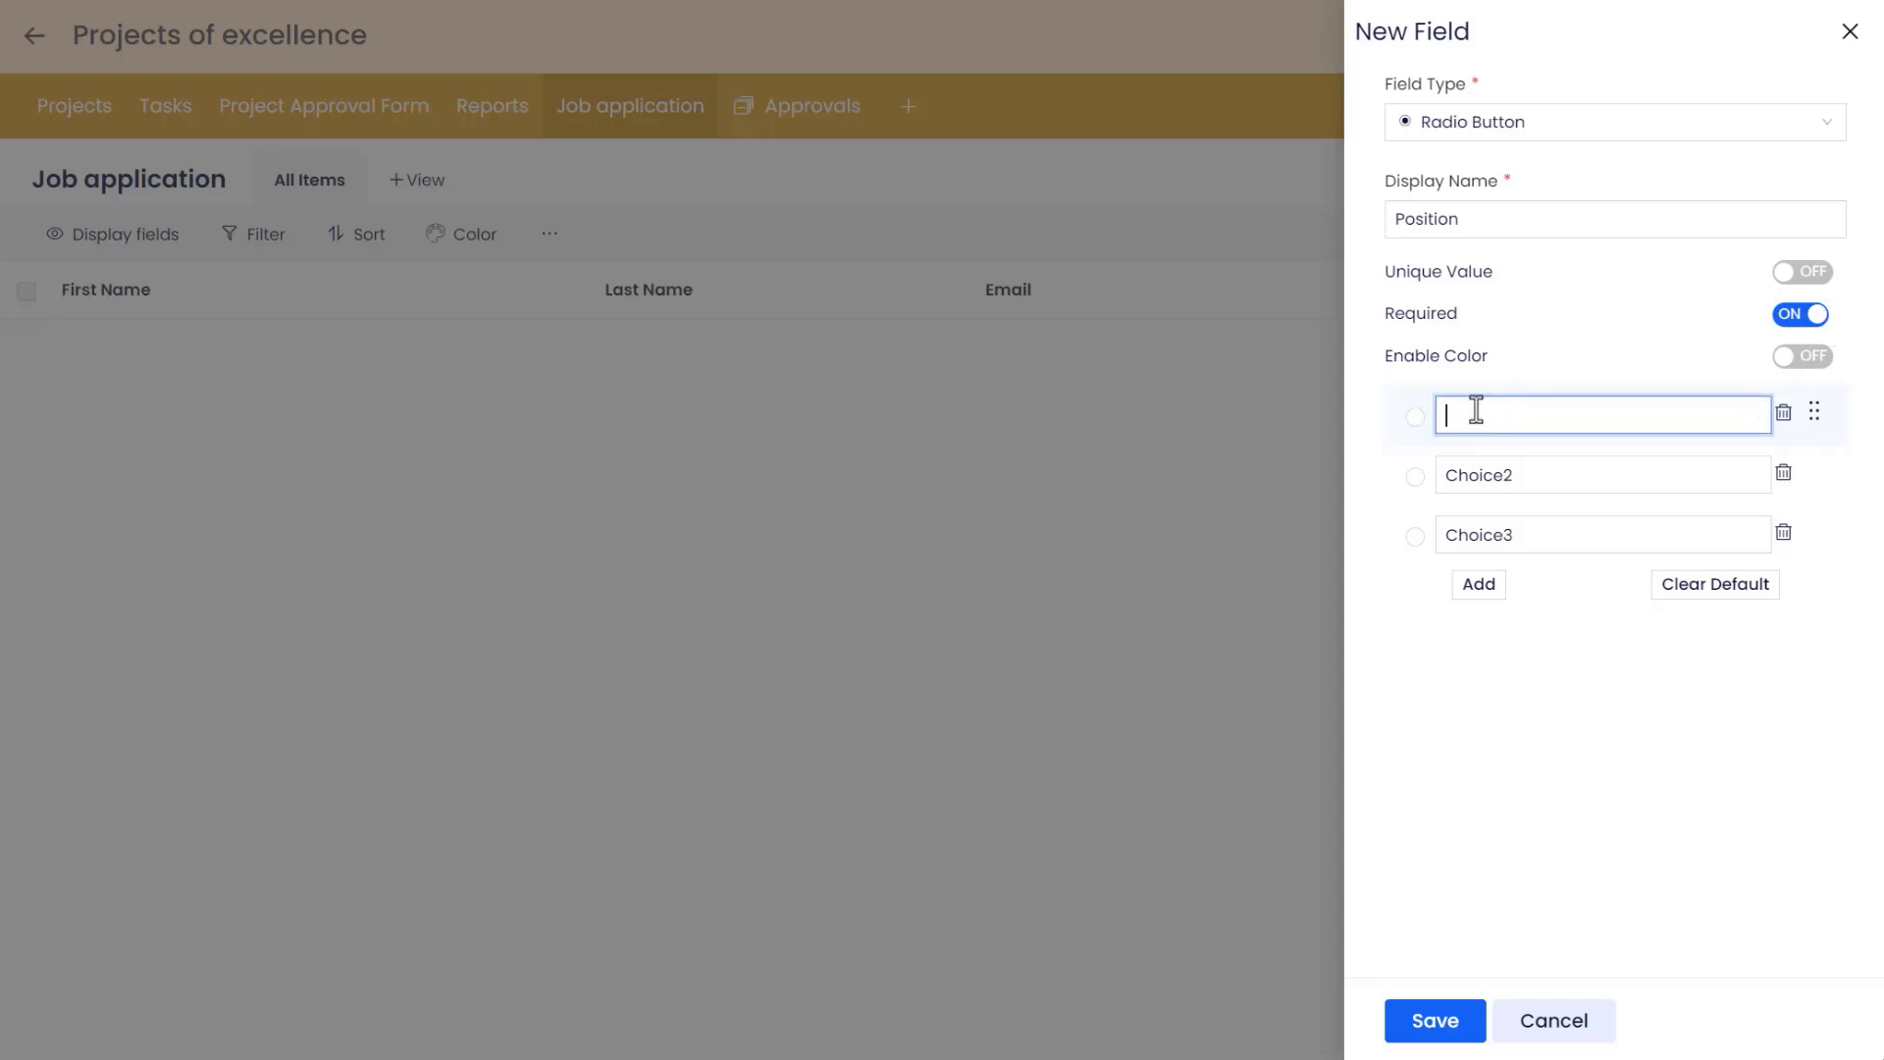
text(Principal Project Management)
click(1512, 477)
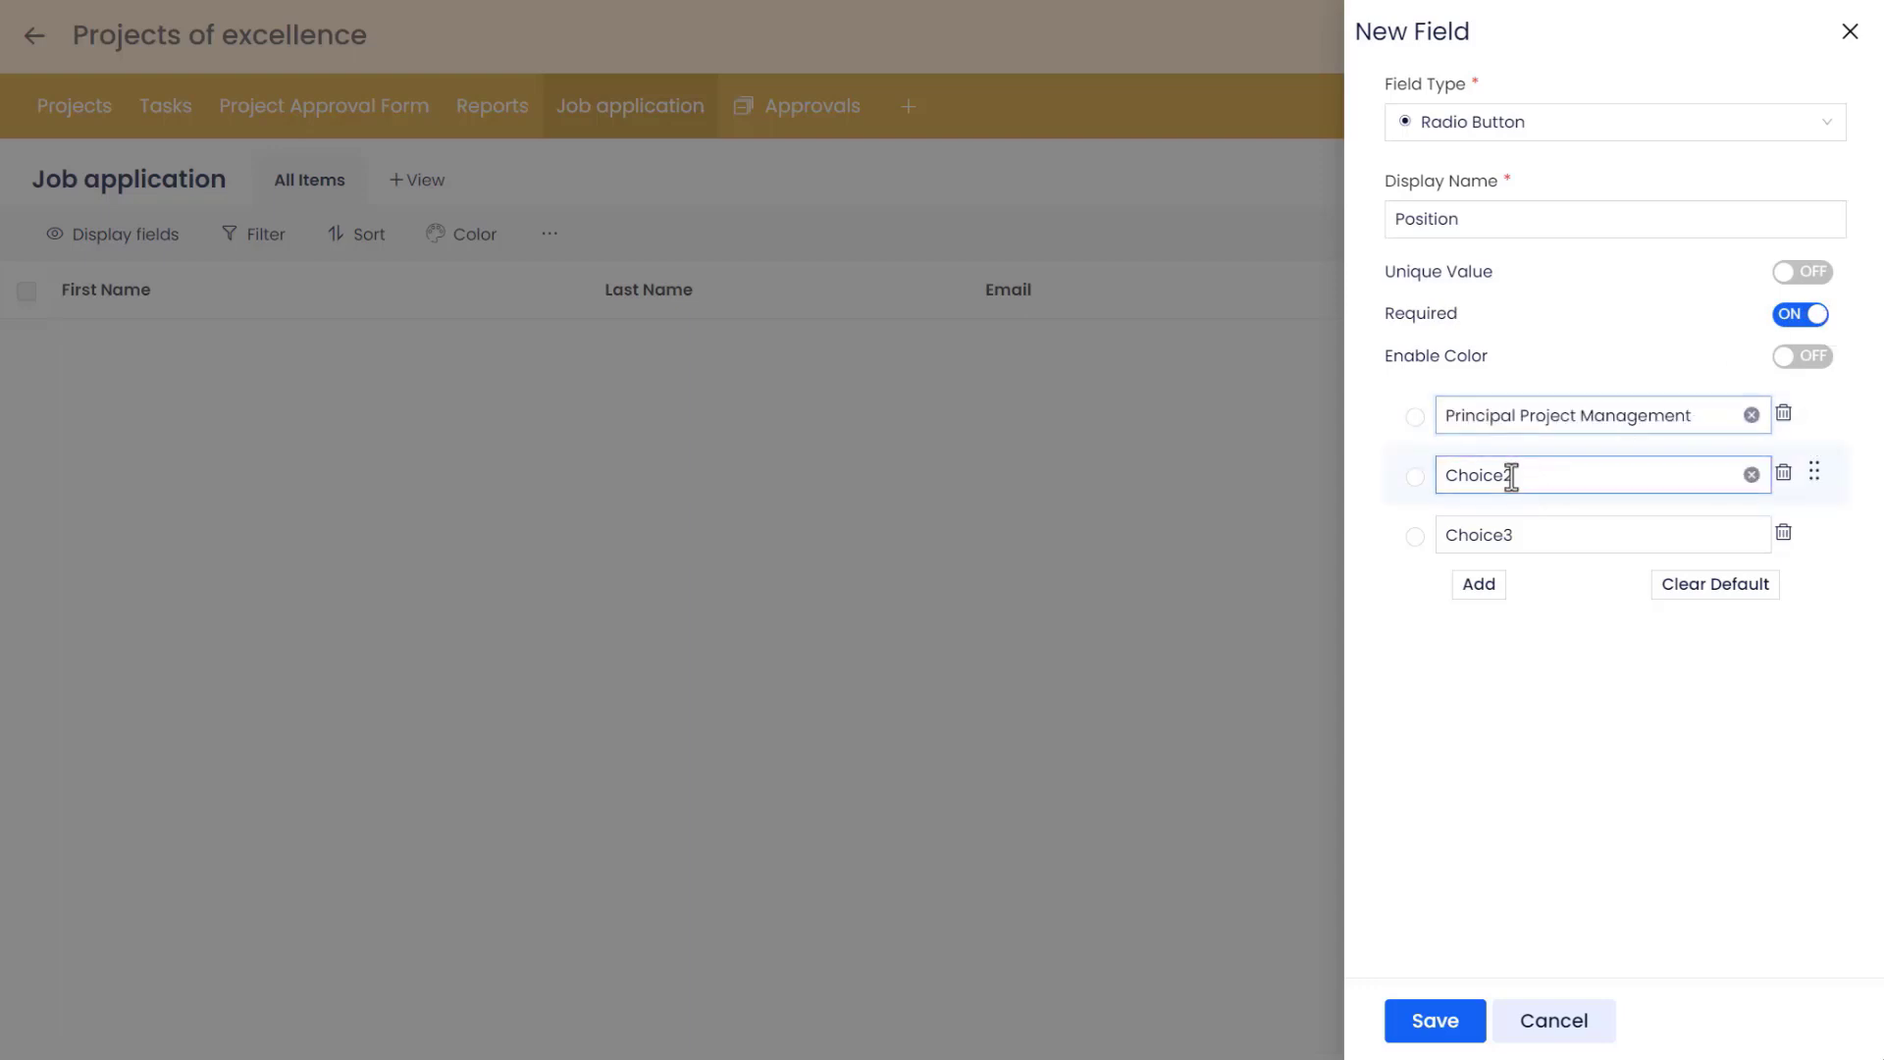
key(ctrl+a)
text(Senior Project Manager)
double_click(1447, 533)
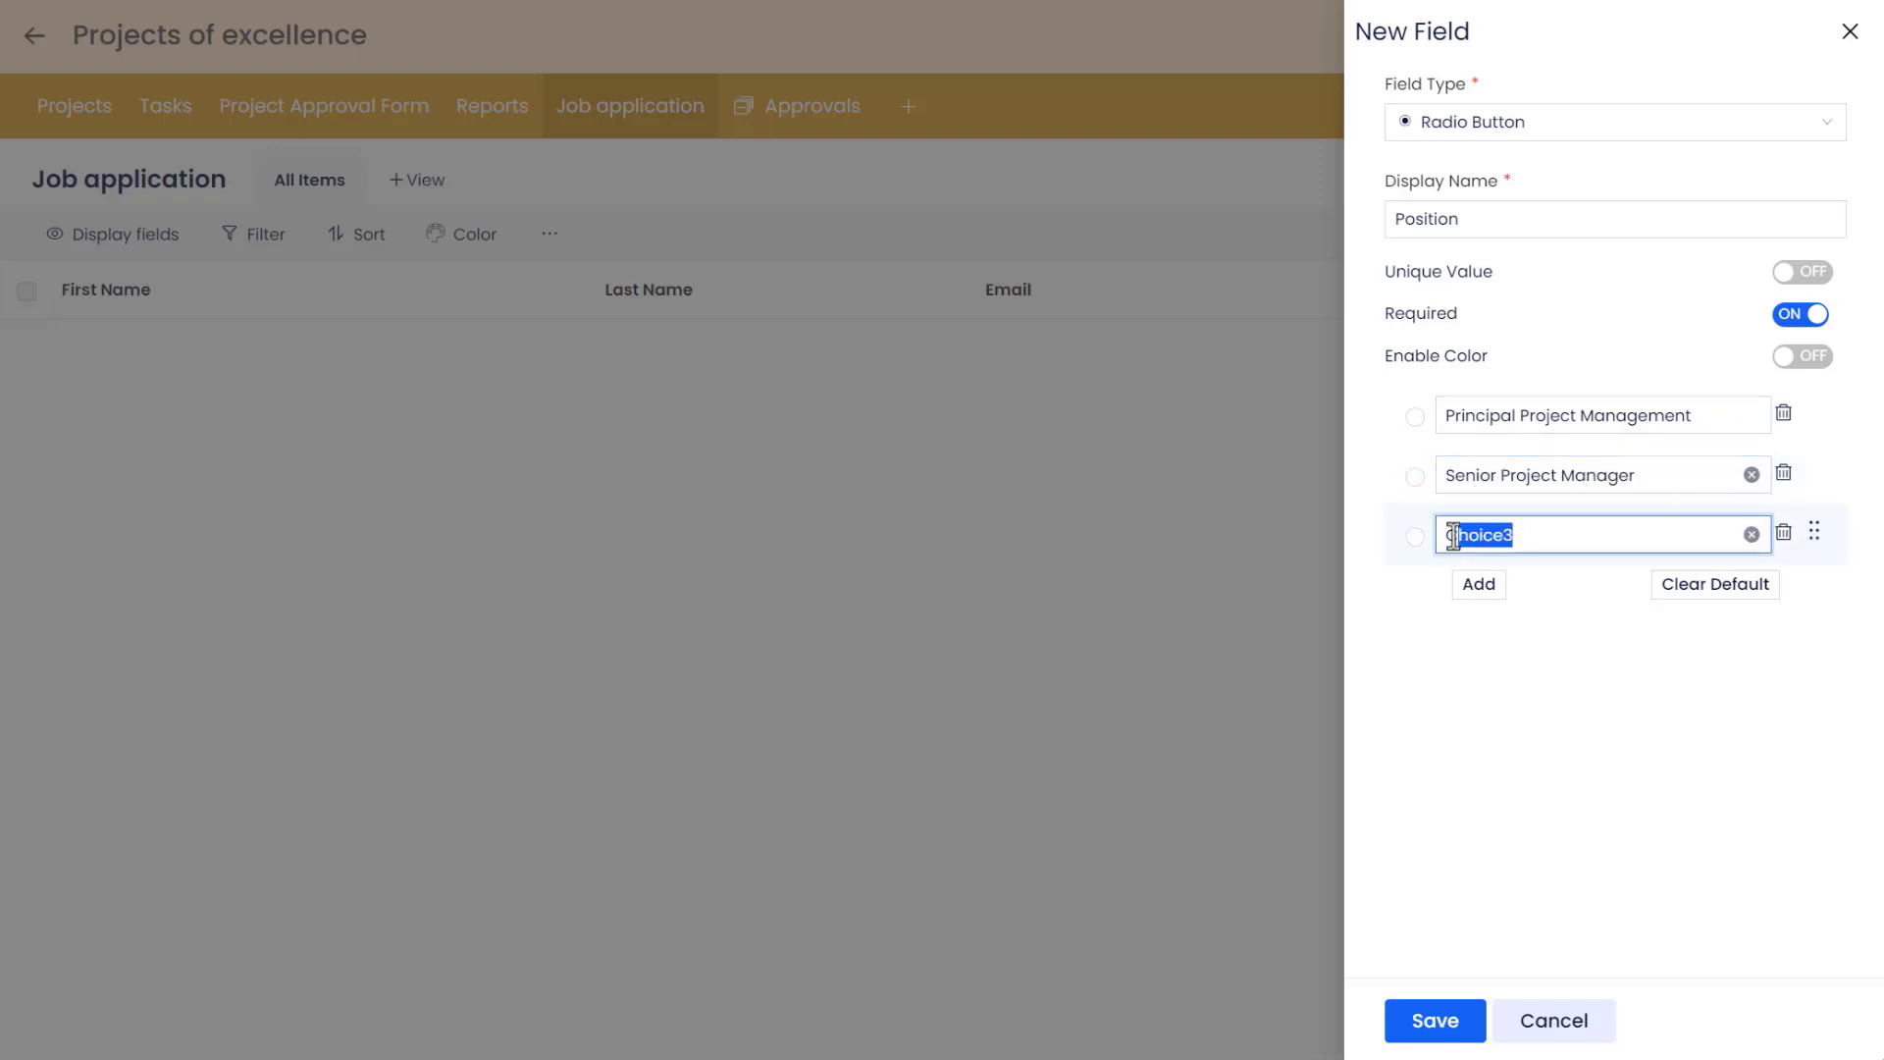
key(BackSpace)
text(Project Engineer)
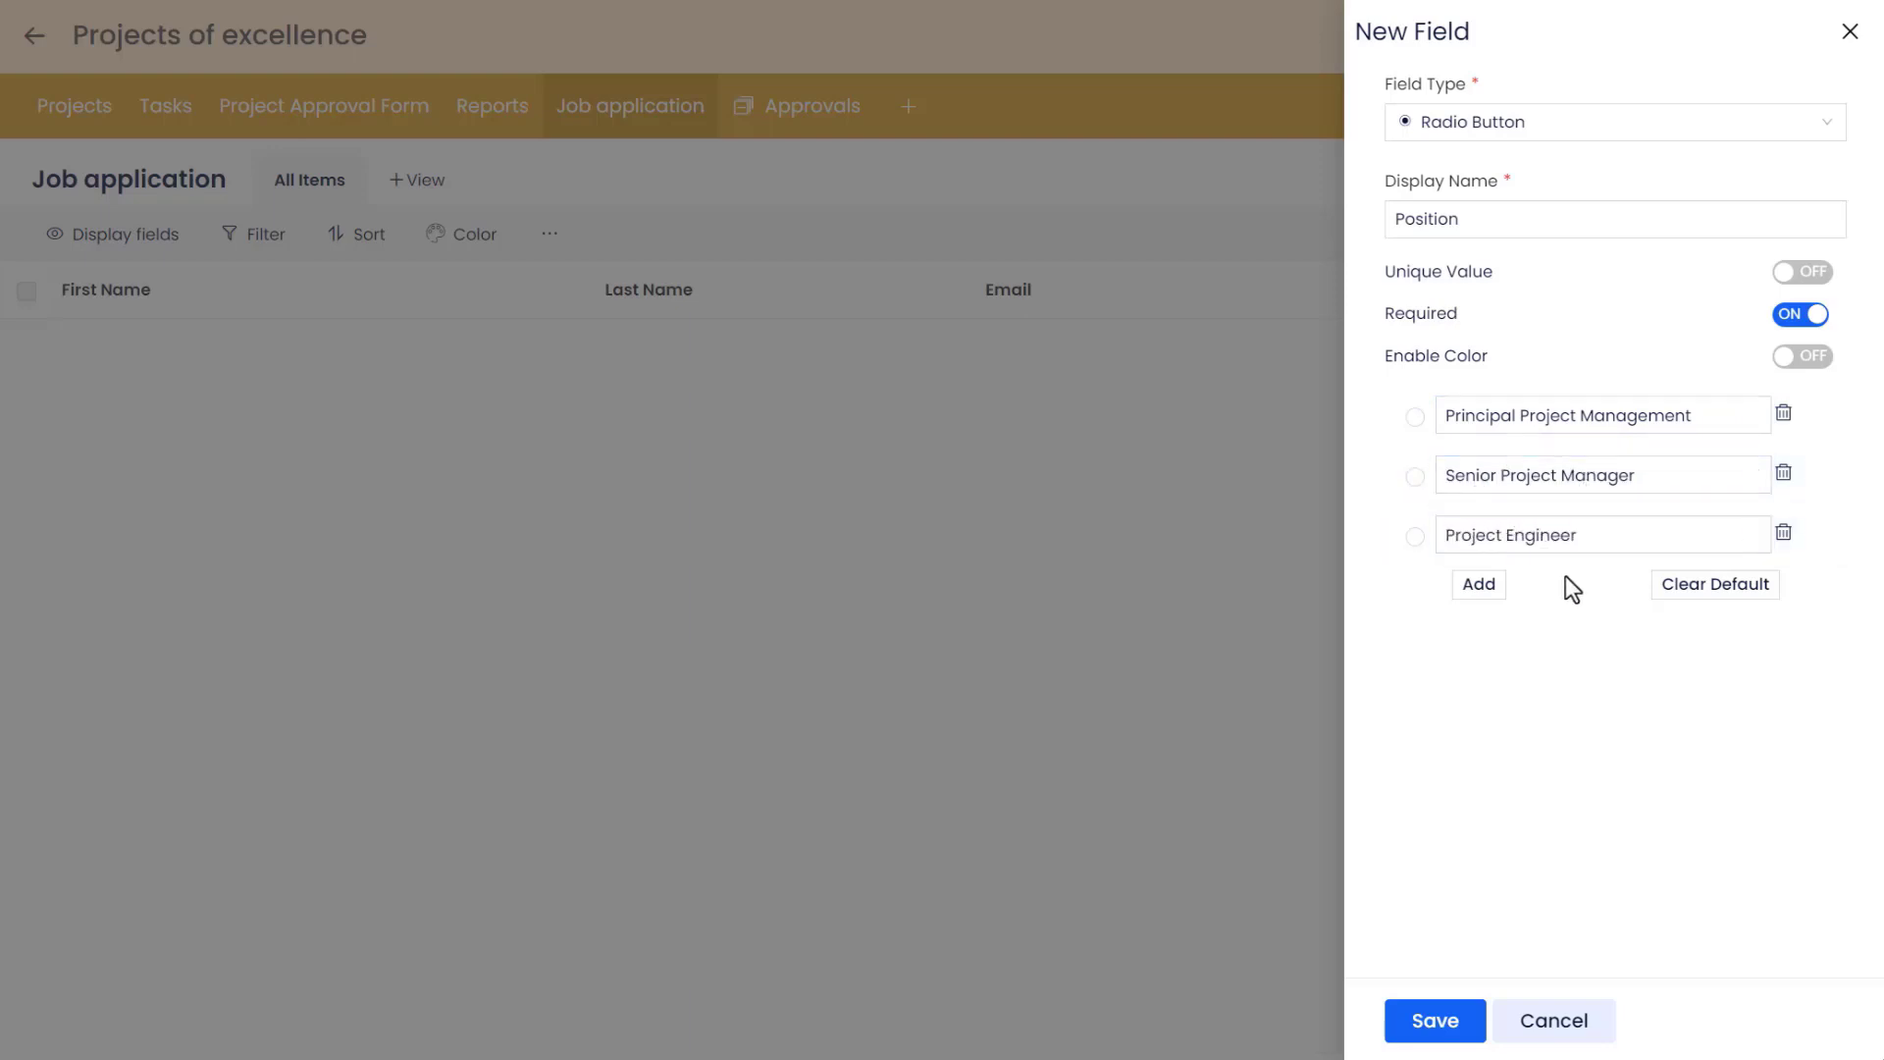
Add choices Business Systems Analyst and Technical Manager, then save the Position field.
click(1479, 584)
click(1483, 646)
double_click(1527, 606)
text(Business Systems Analyst)
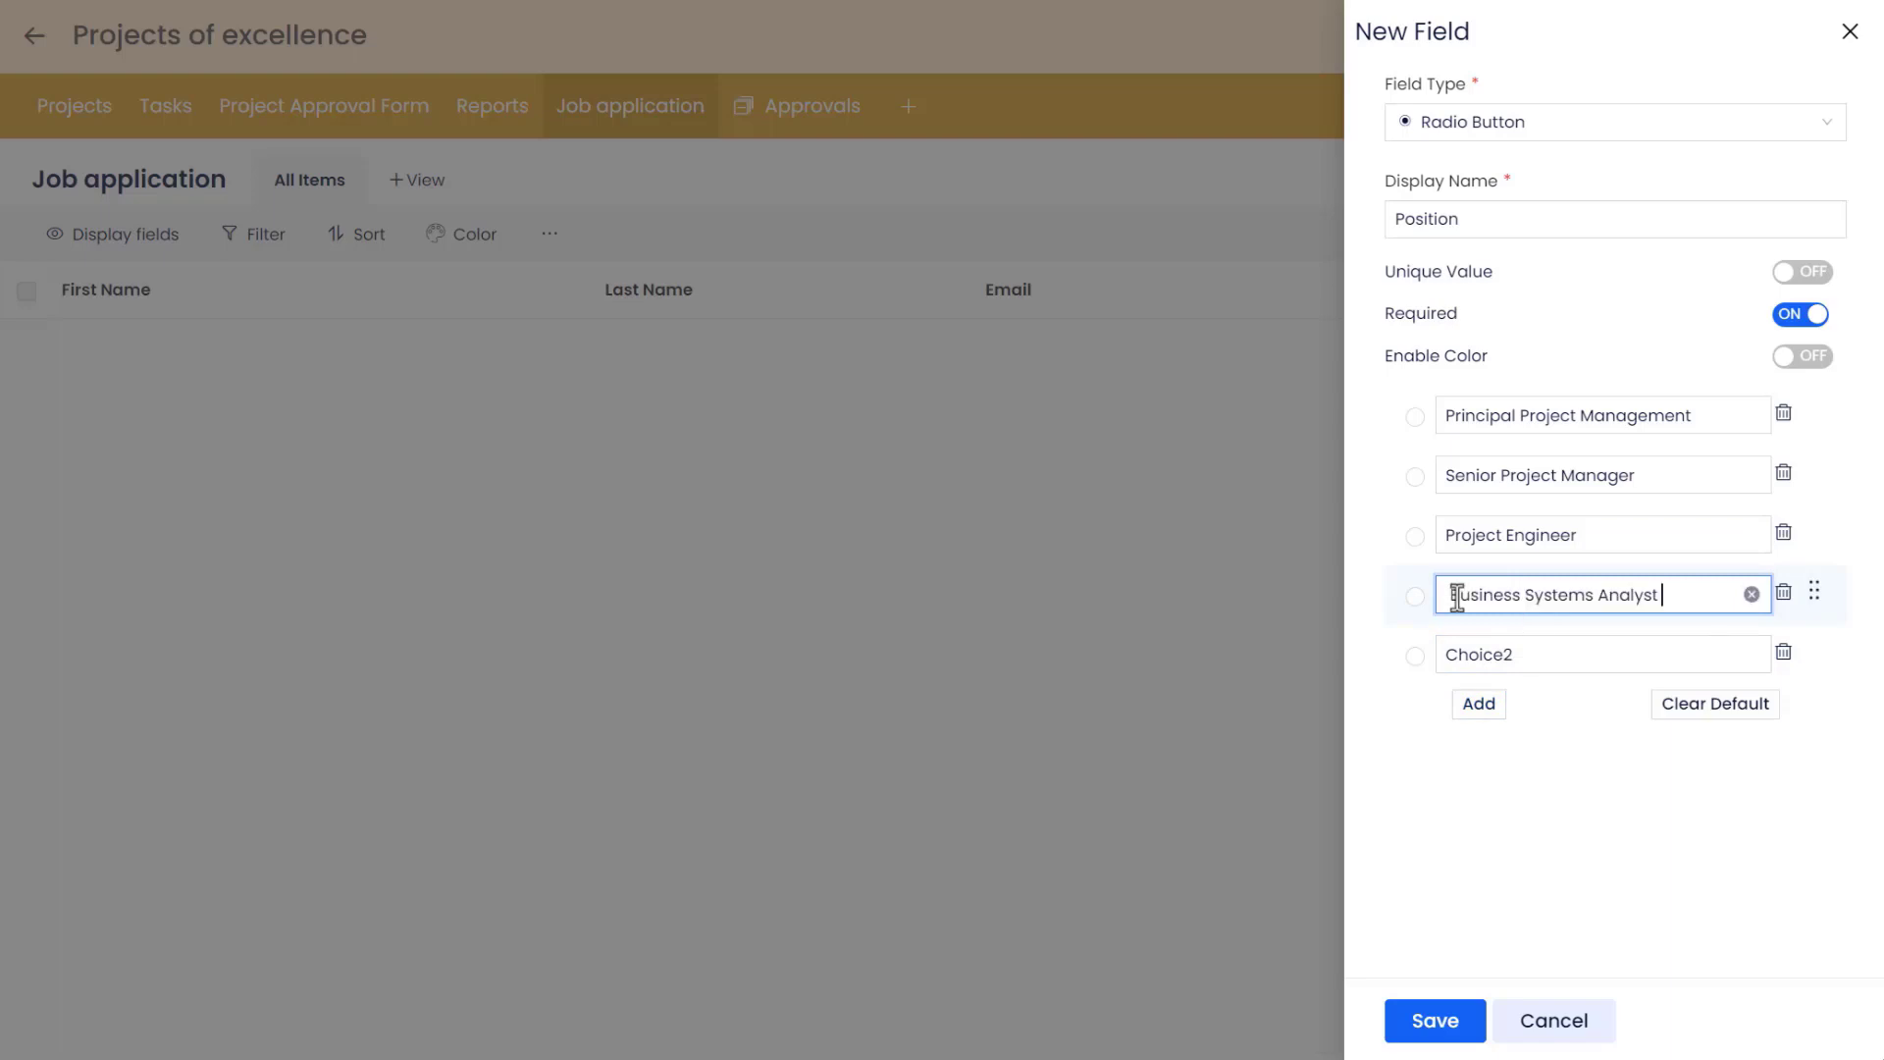
double_click(1472, 654)
key(BackSpace)
text(Technical Manager)
click(1569, 699)
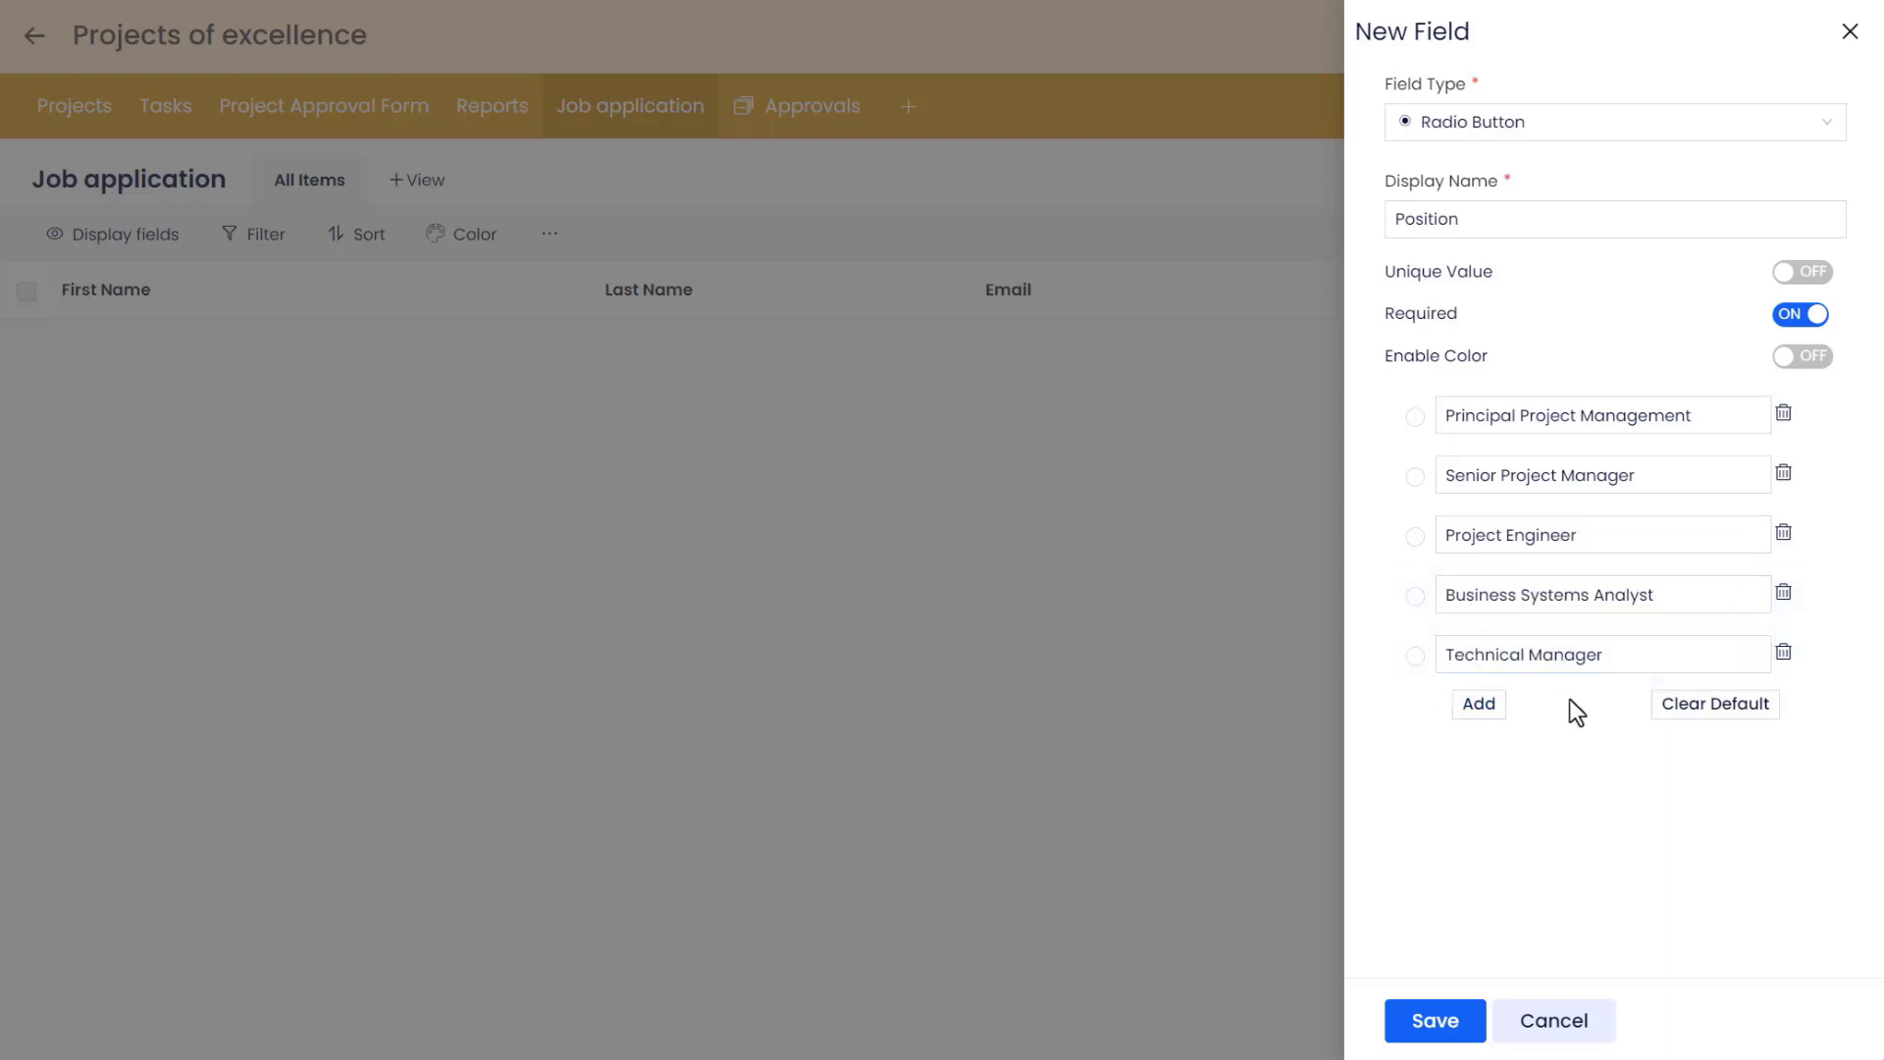
click(1421, 1022)
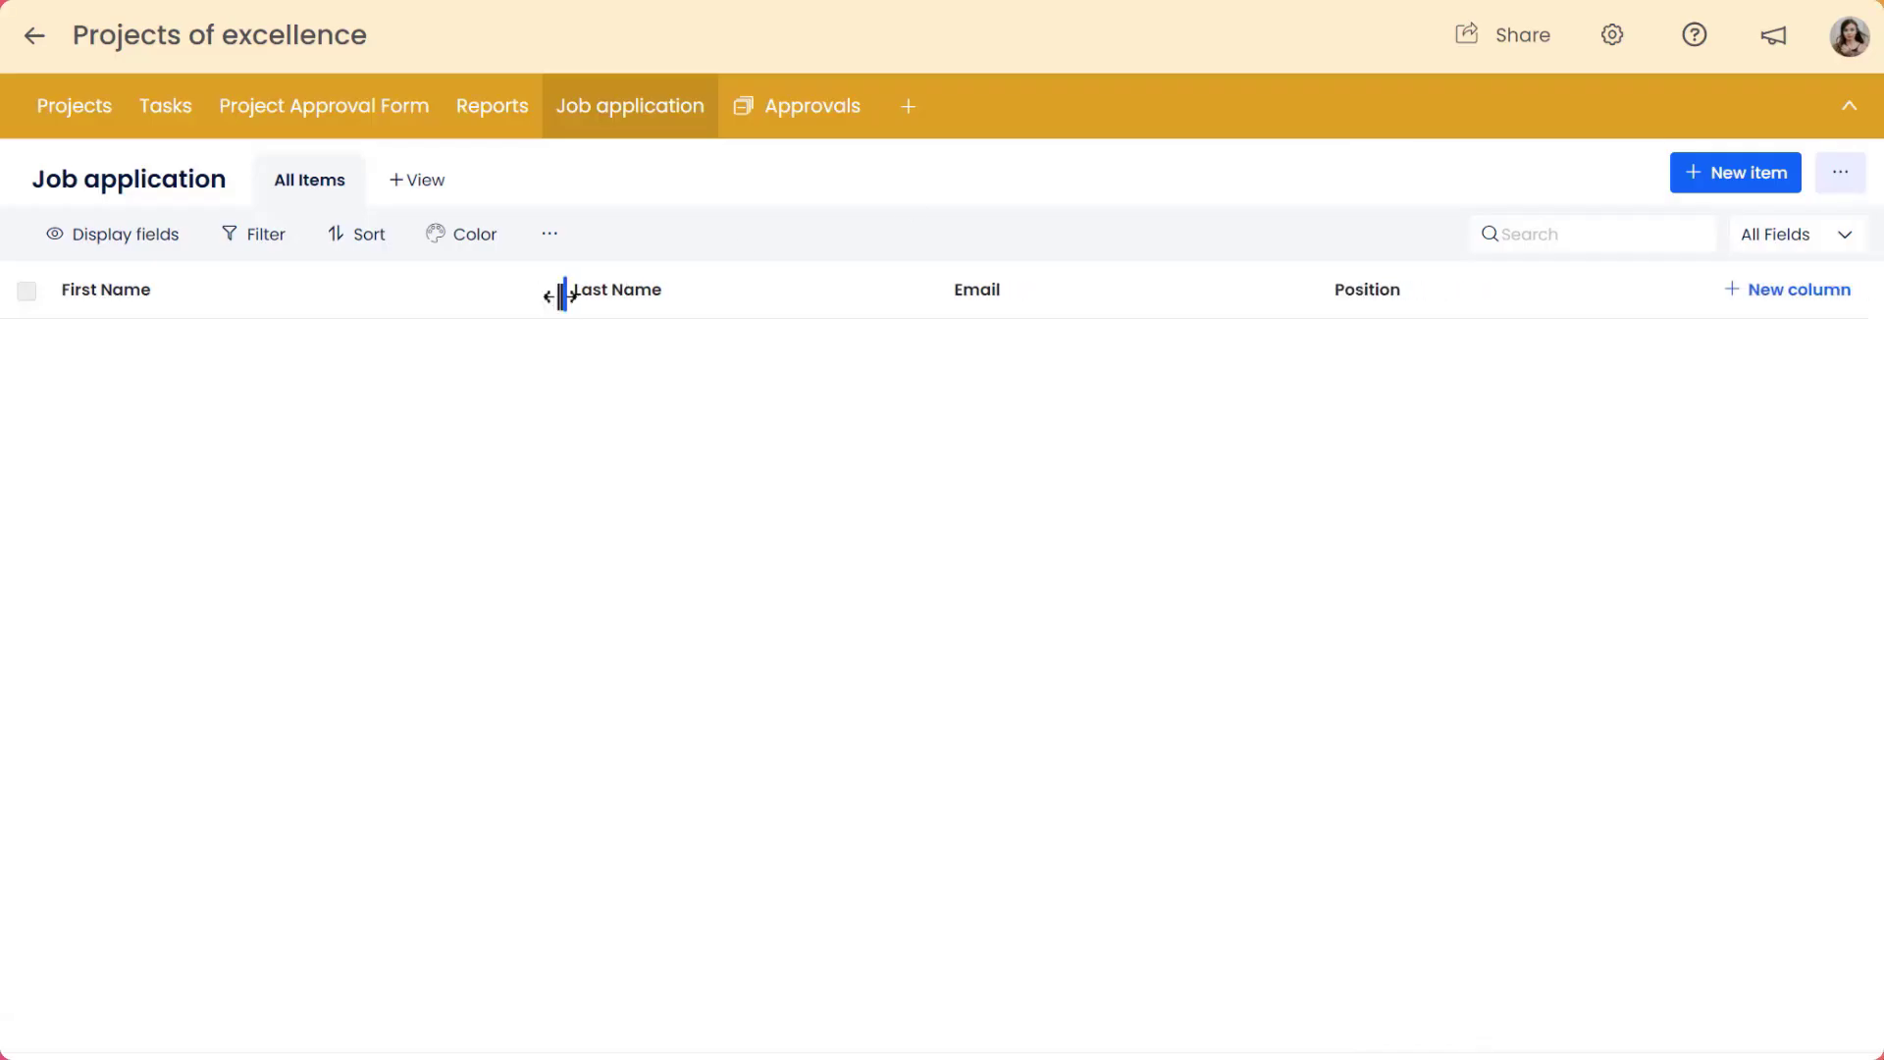
Narrow the First Name, Last Name and Position columns.
drag(548, 294, 316, 292)
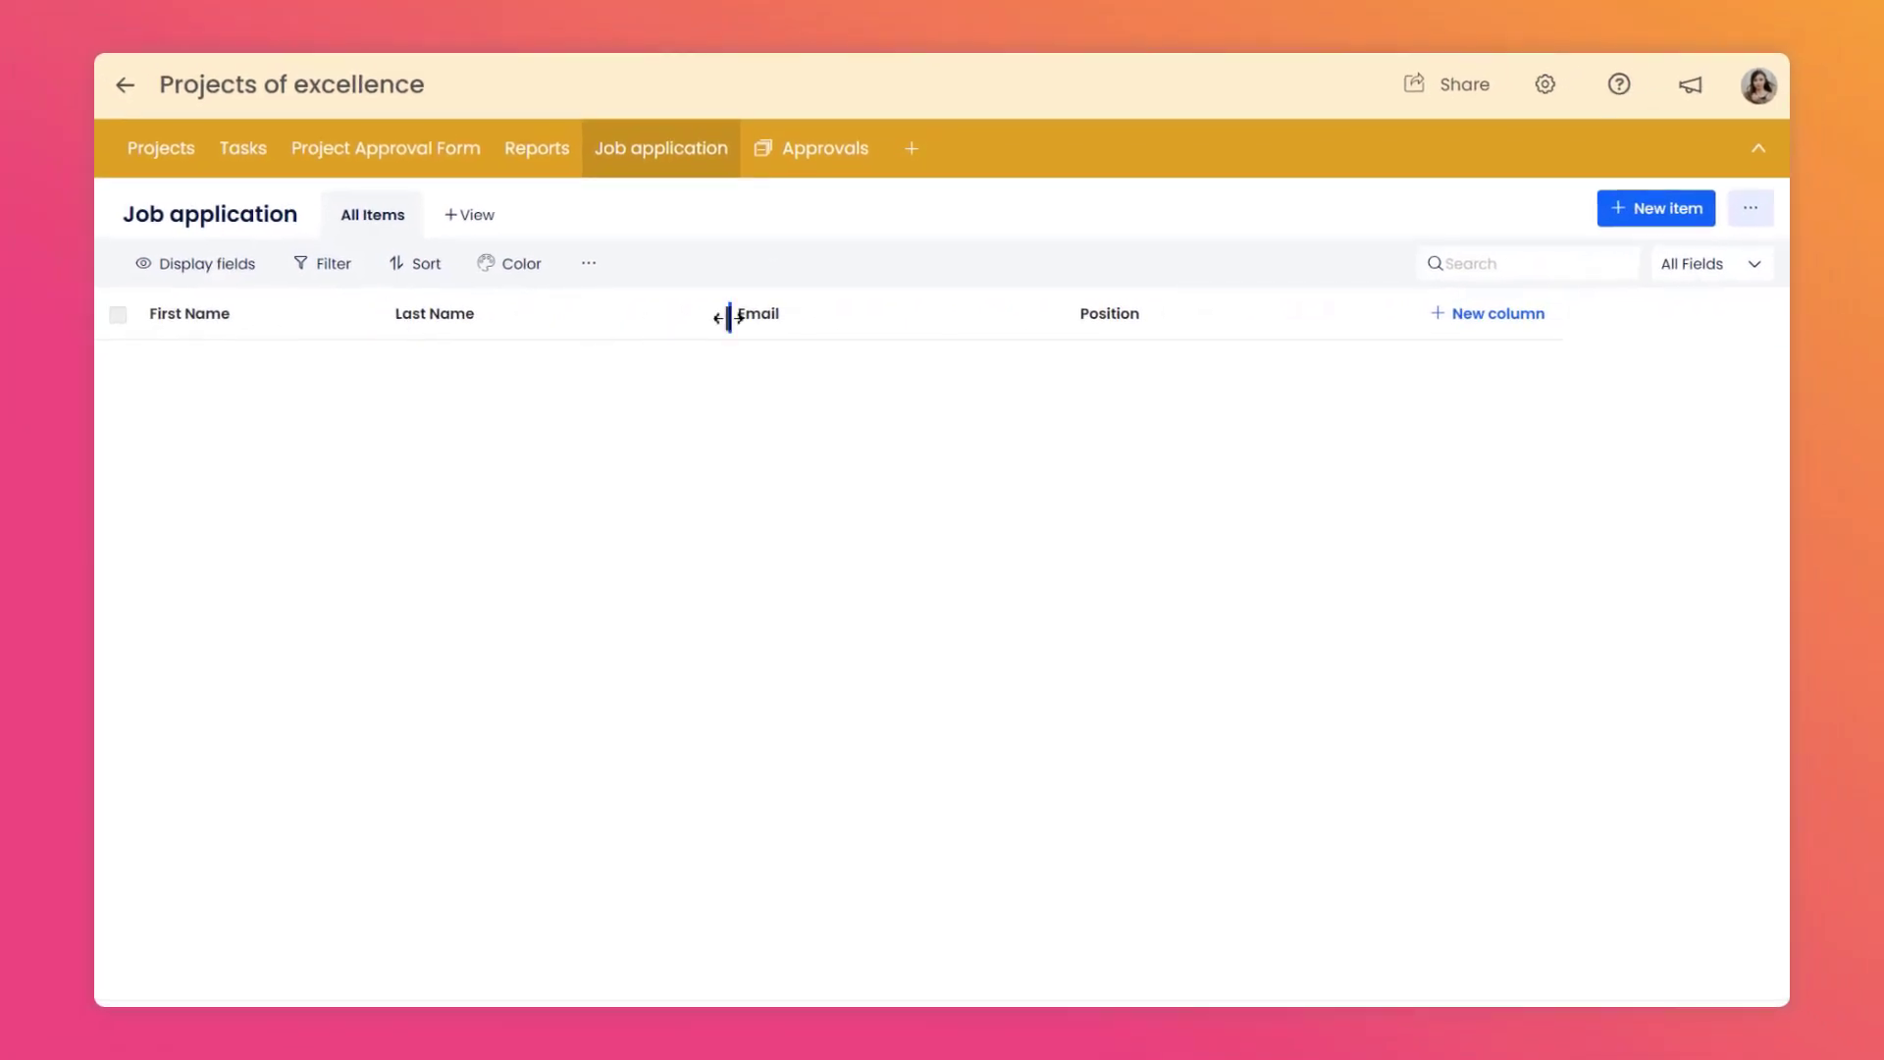
drag(698, 292, 587, 291)
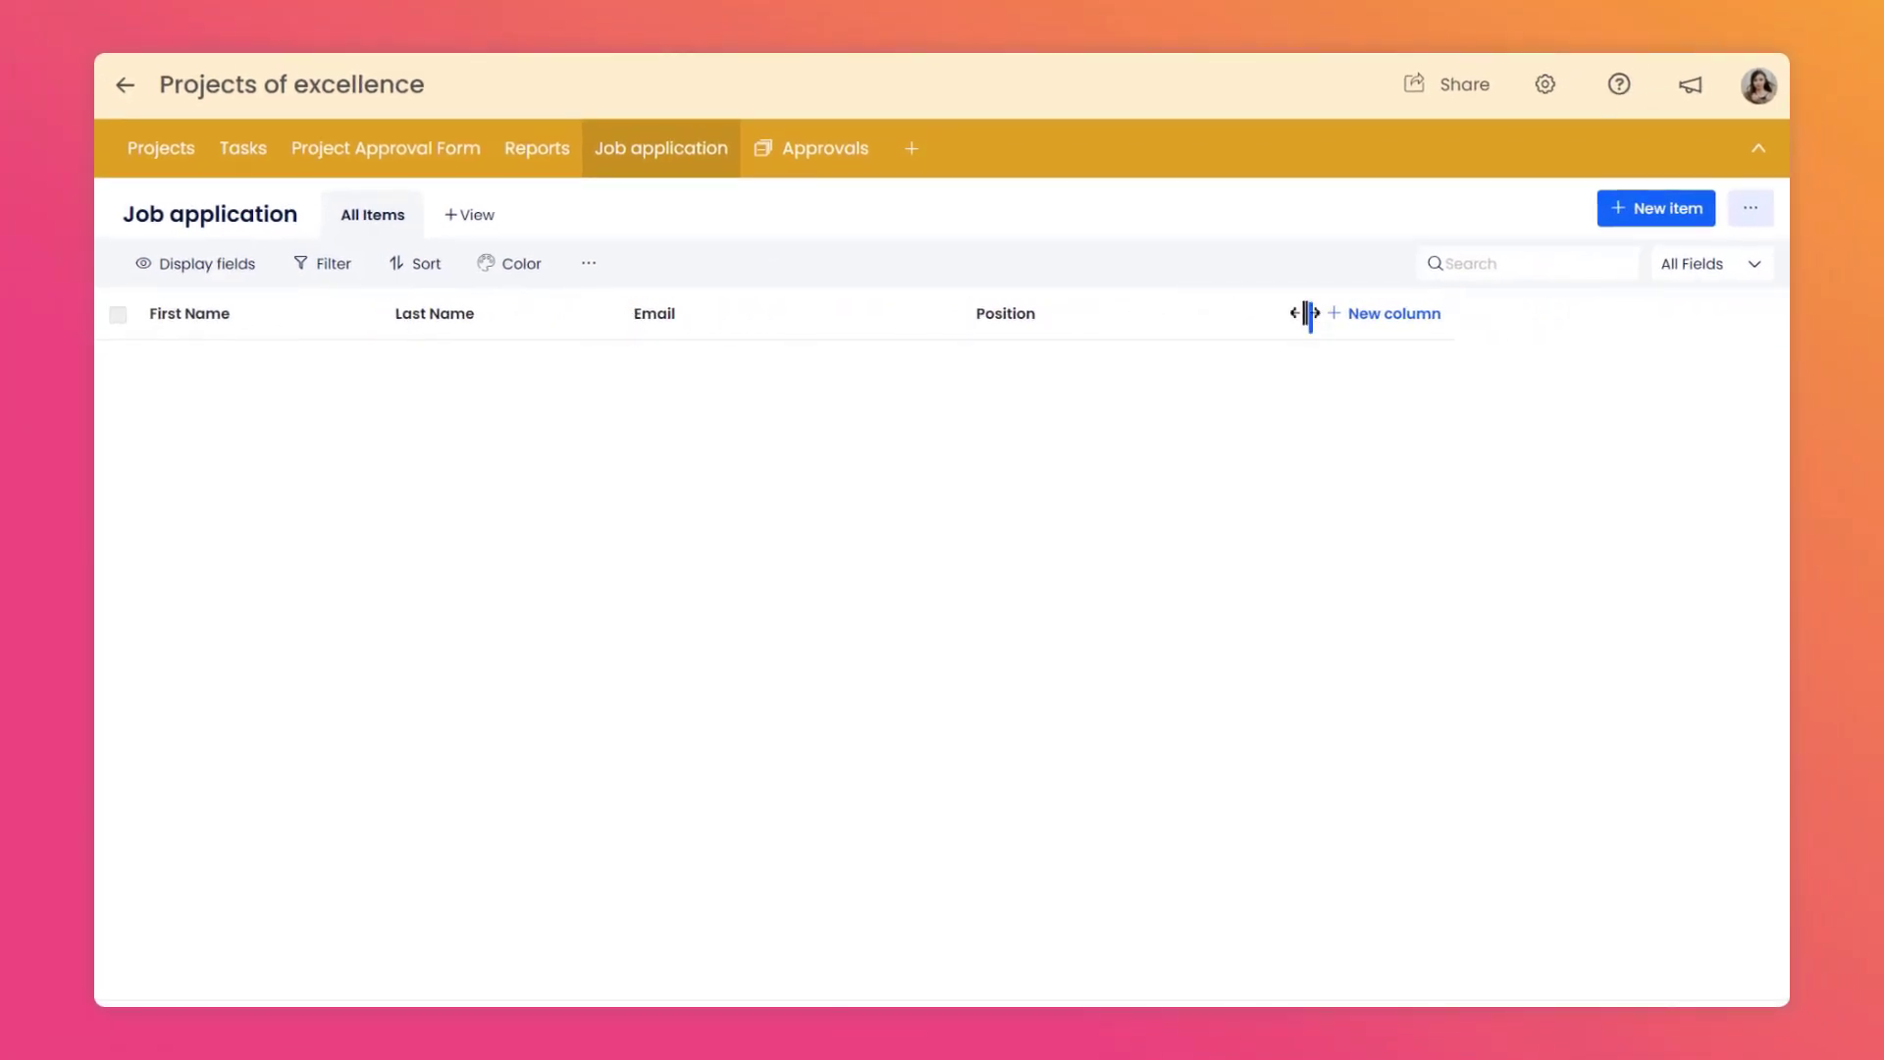
drag(1305, 313, 1185, 315)
Add a required Attachment column named "Resume" that allows multiple uploads.
click(1256, 316)
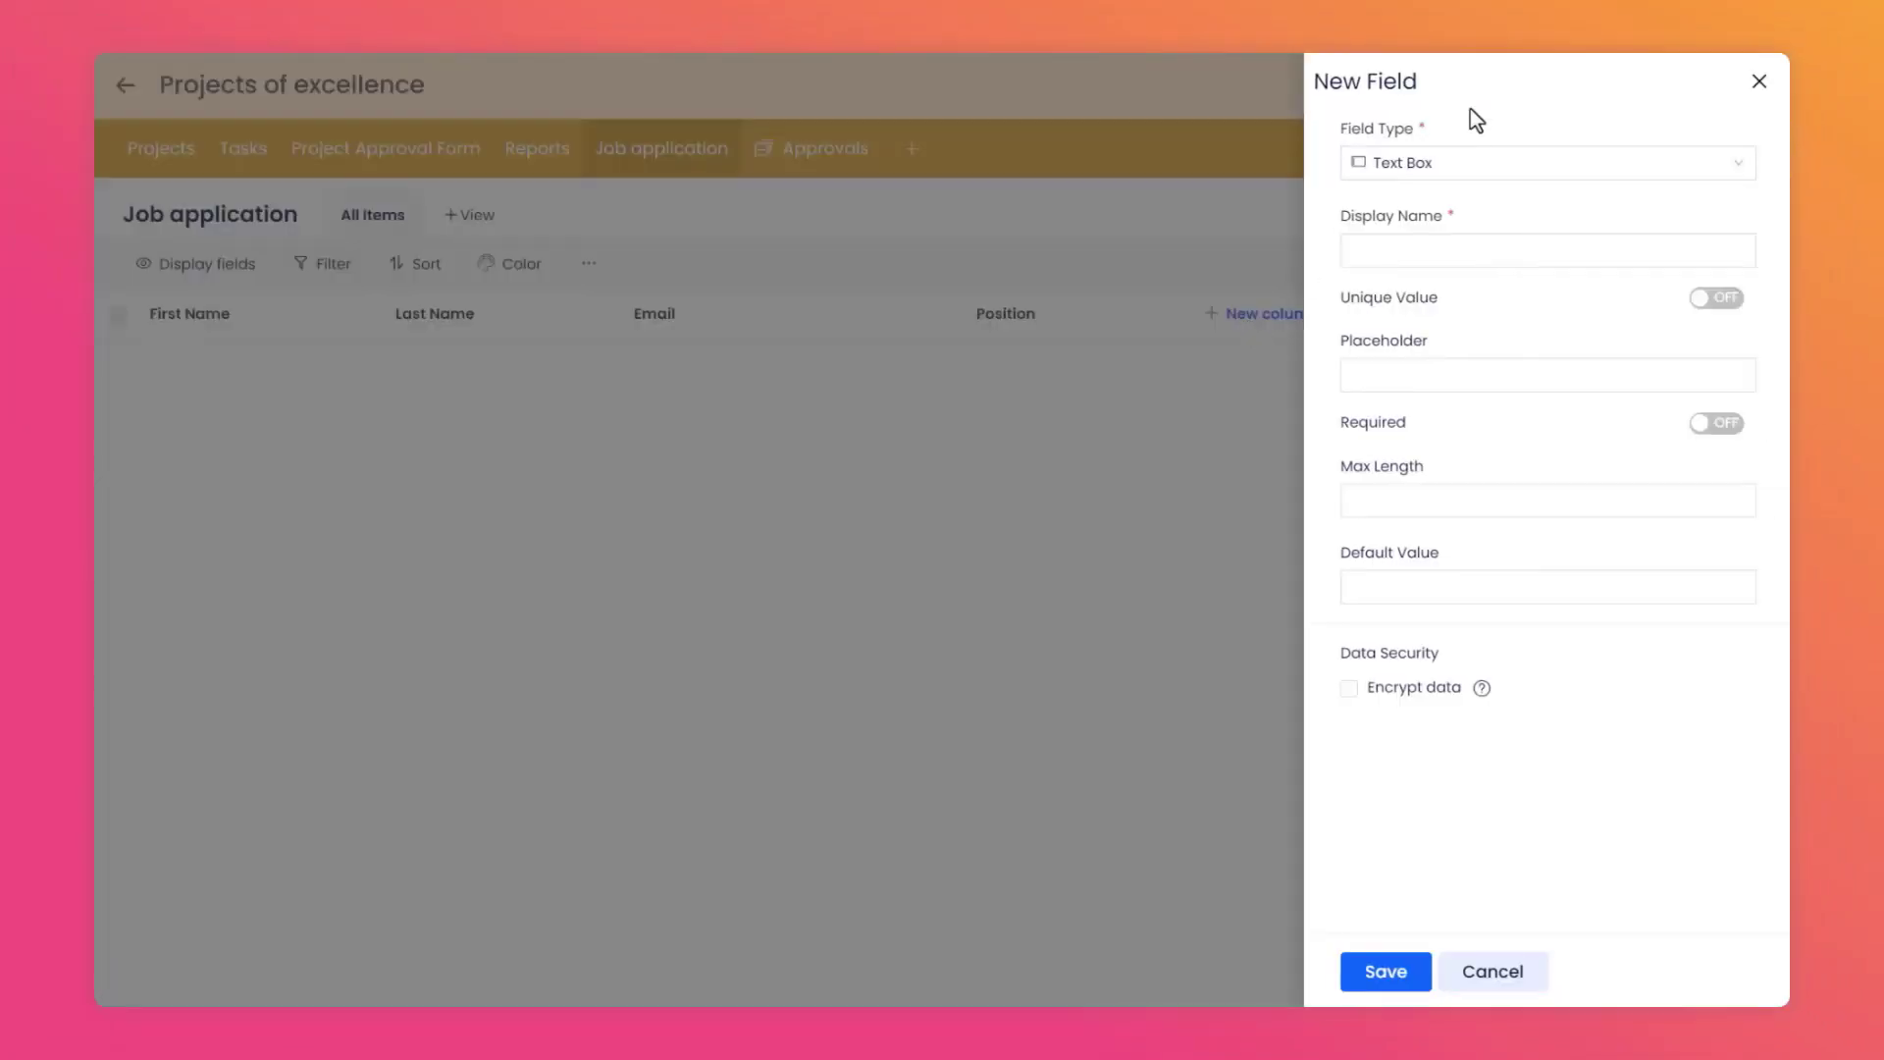
click(1470, 163)
scroll(1463, 232, down, 3)
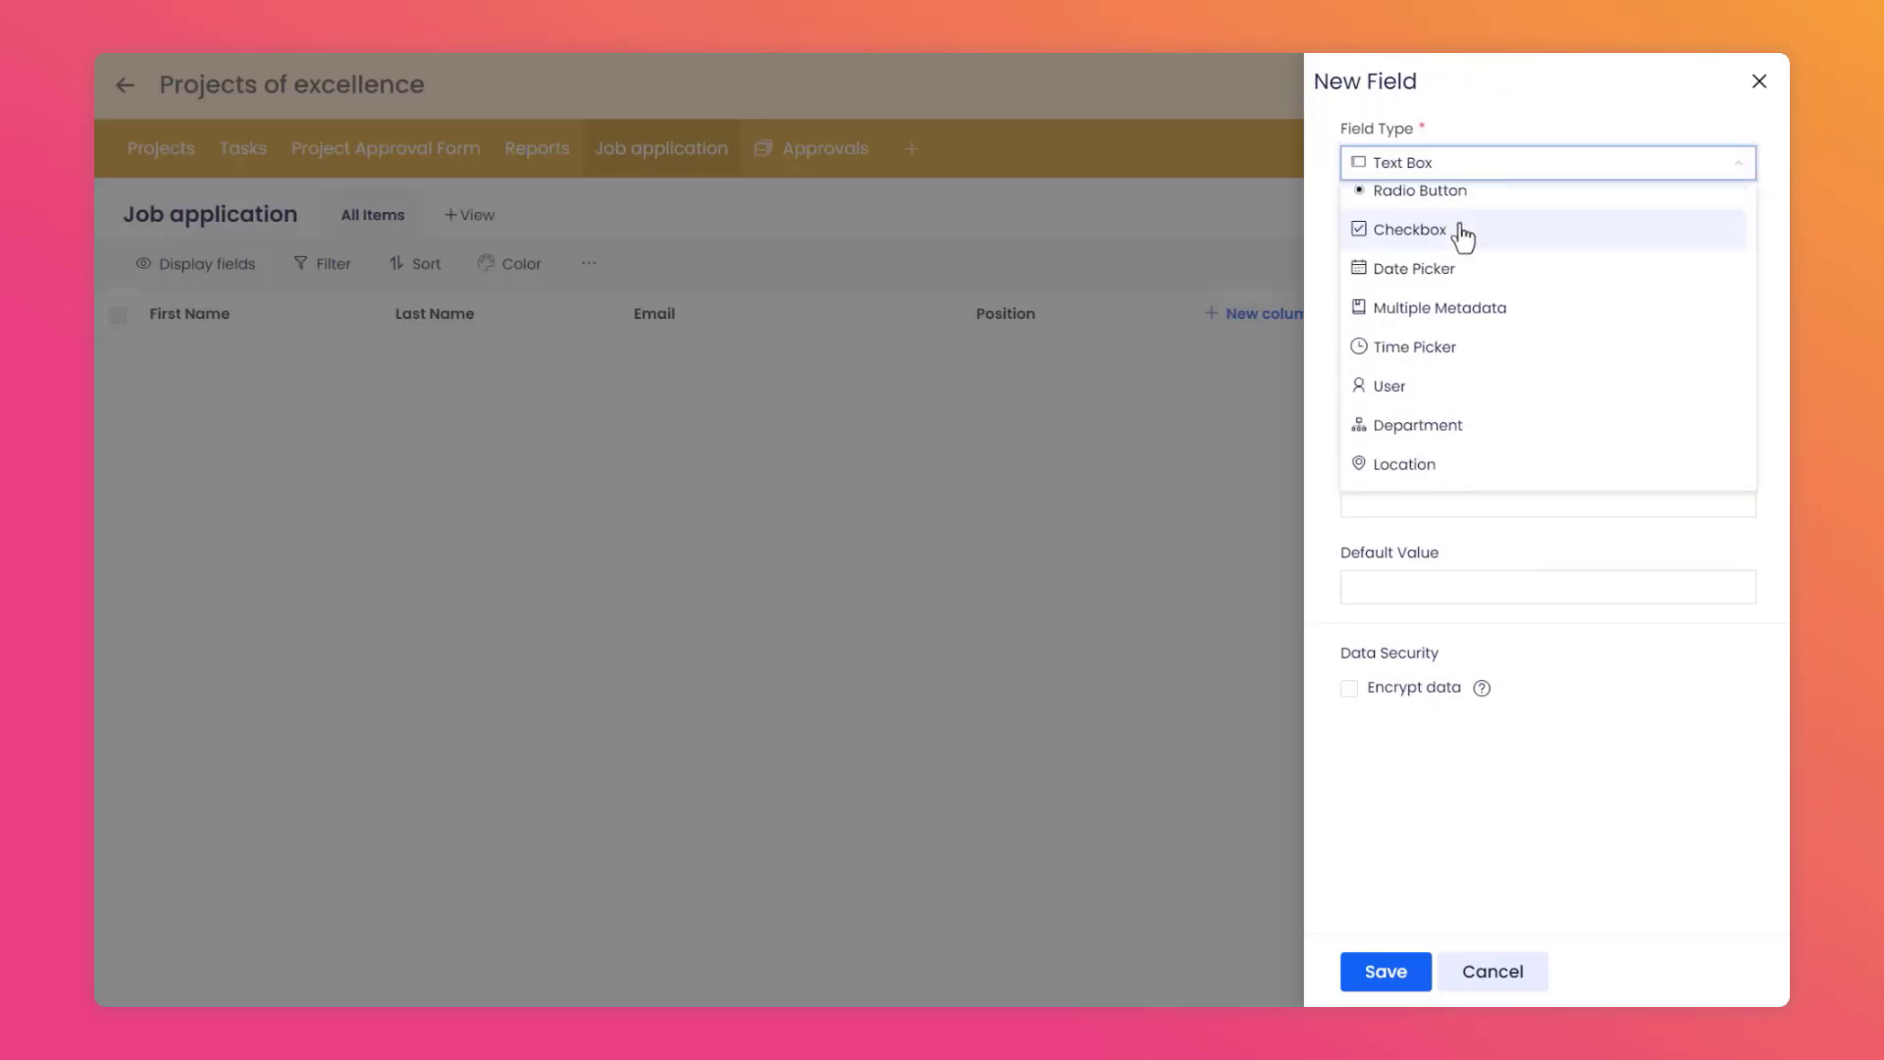
scroll(1472, 436, down, 2)
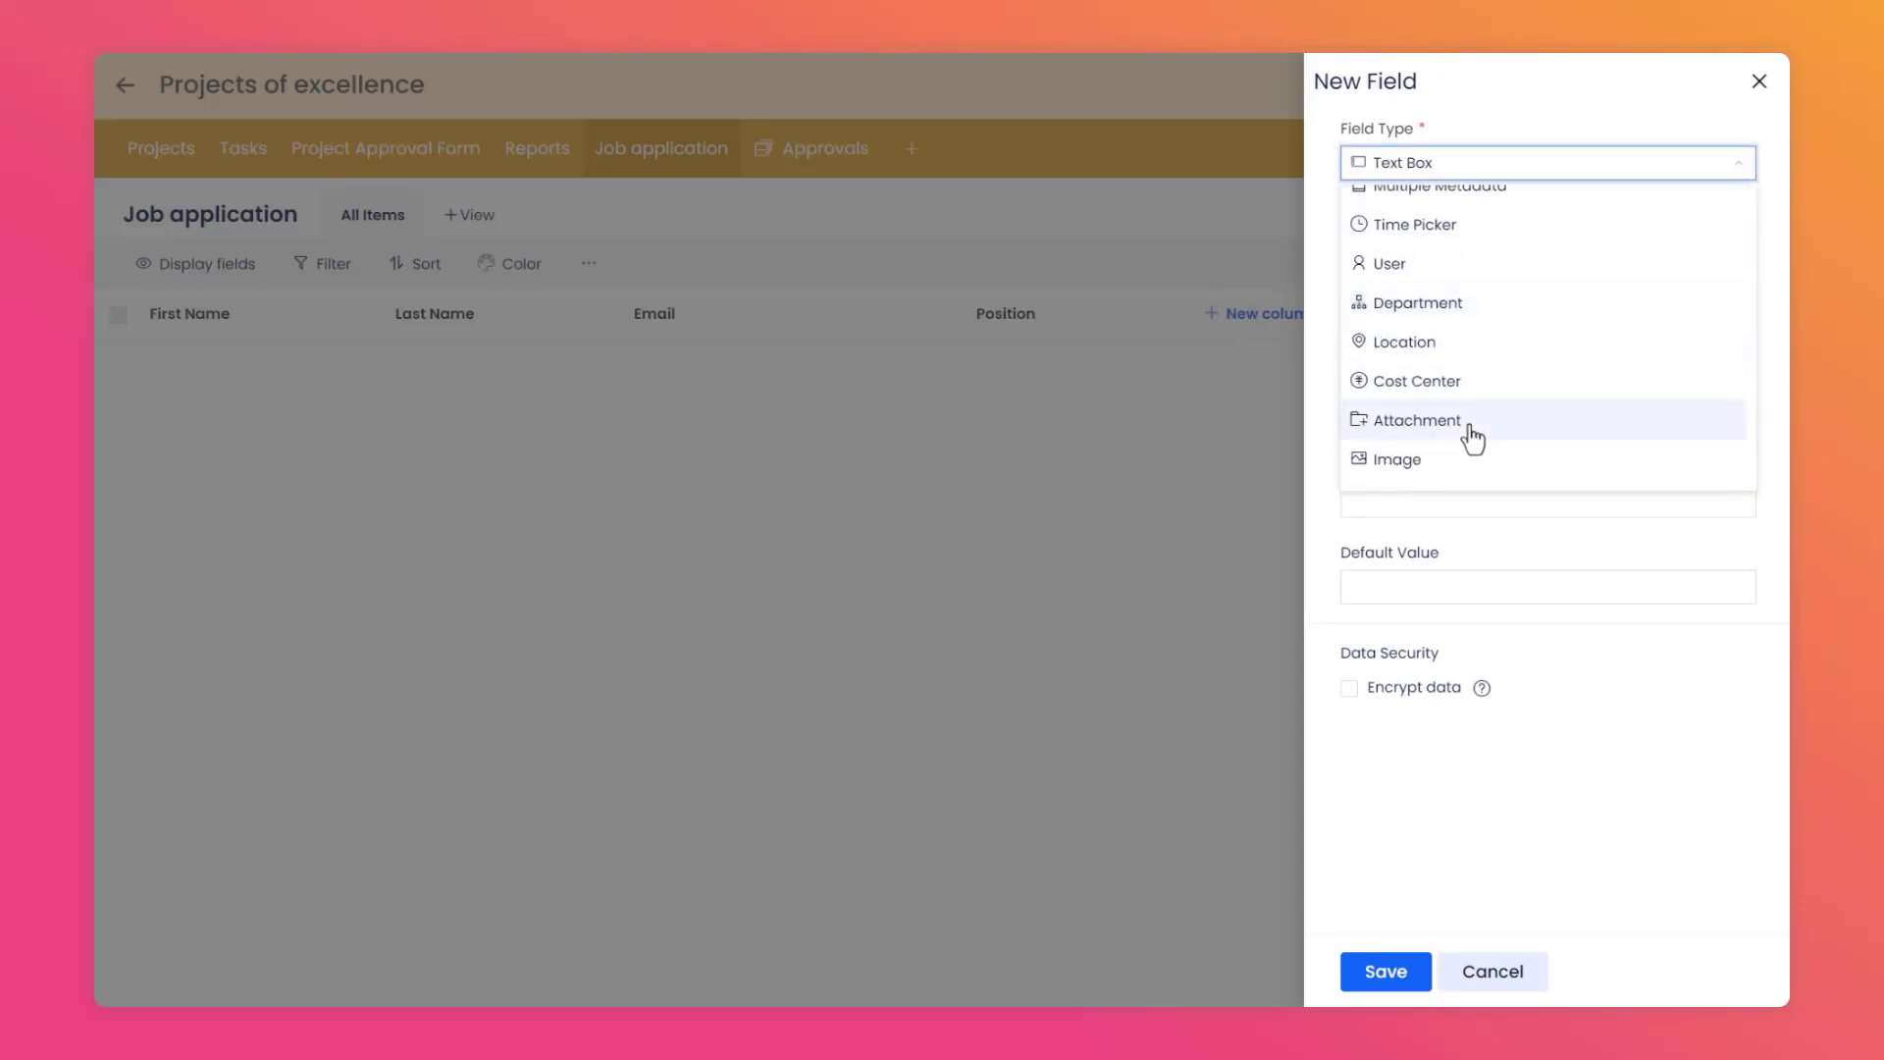
click(1462, 422)
click(1407, 253)
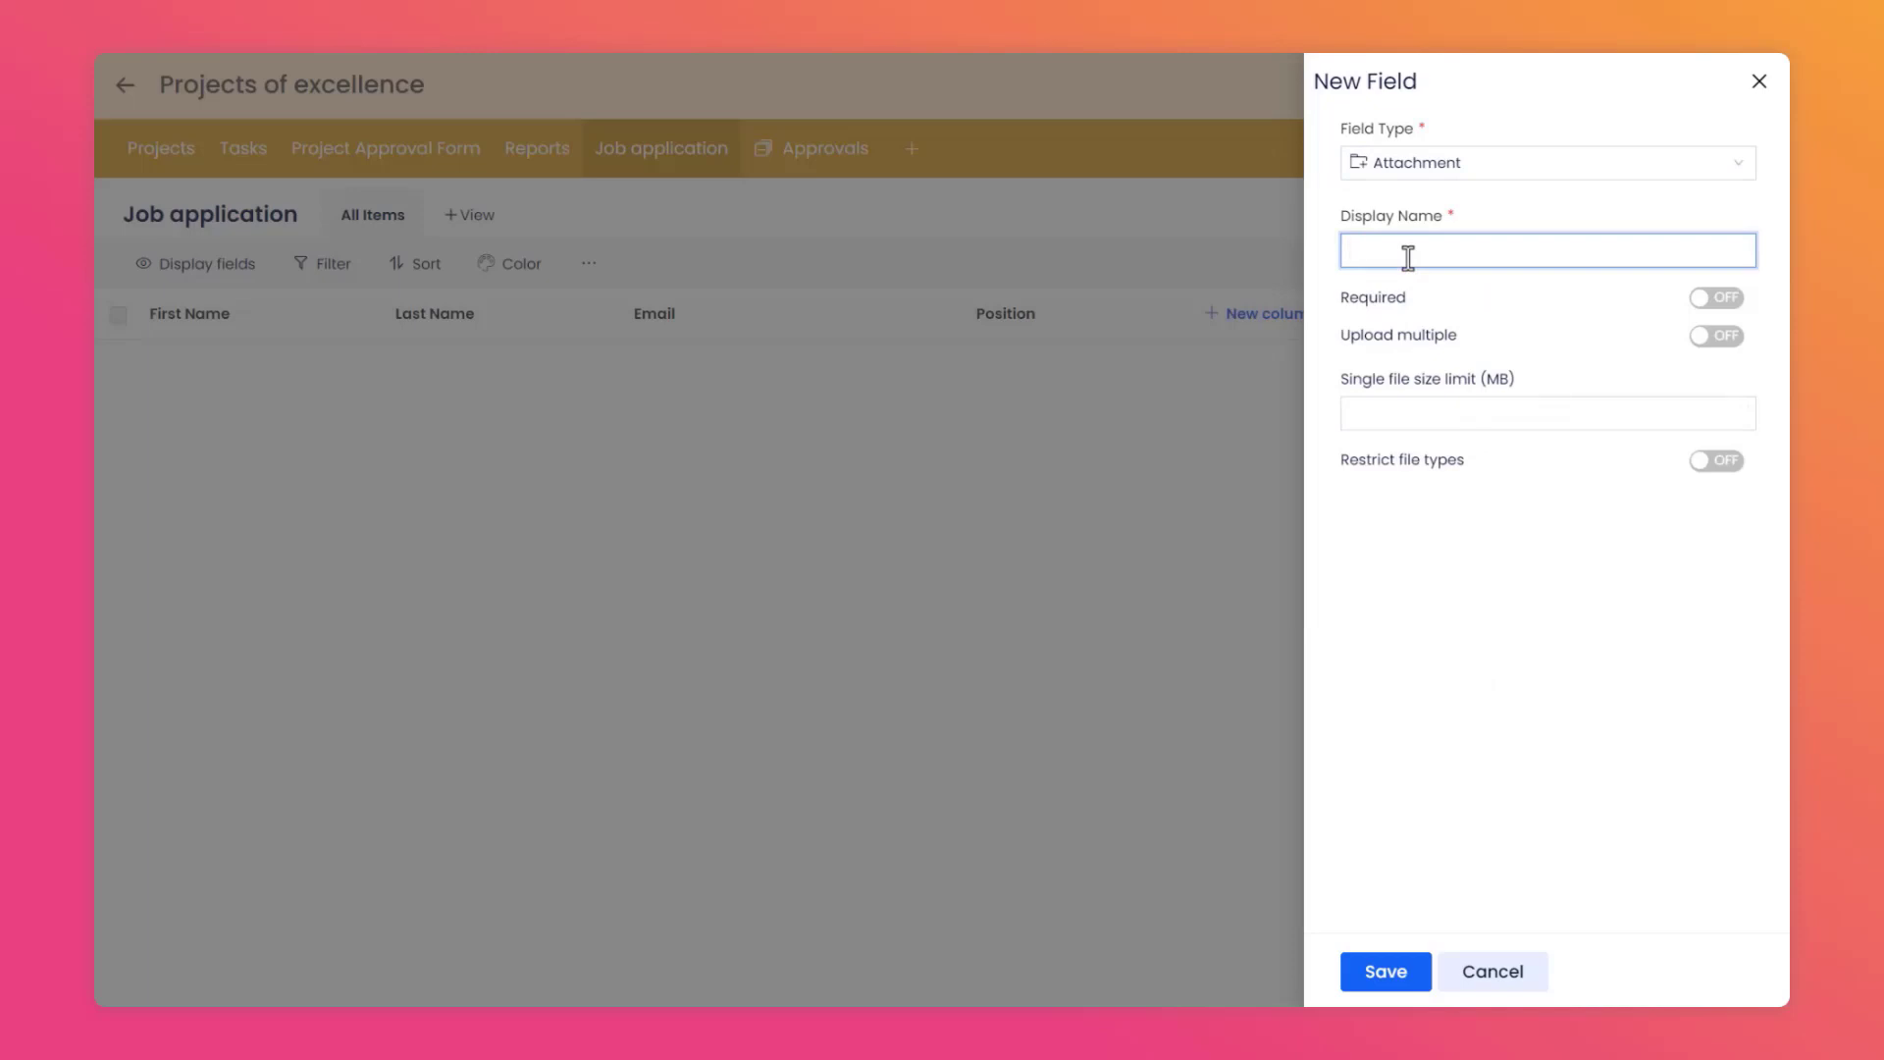
text(Resume)
click(1446, 287)
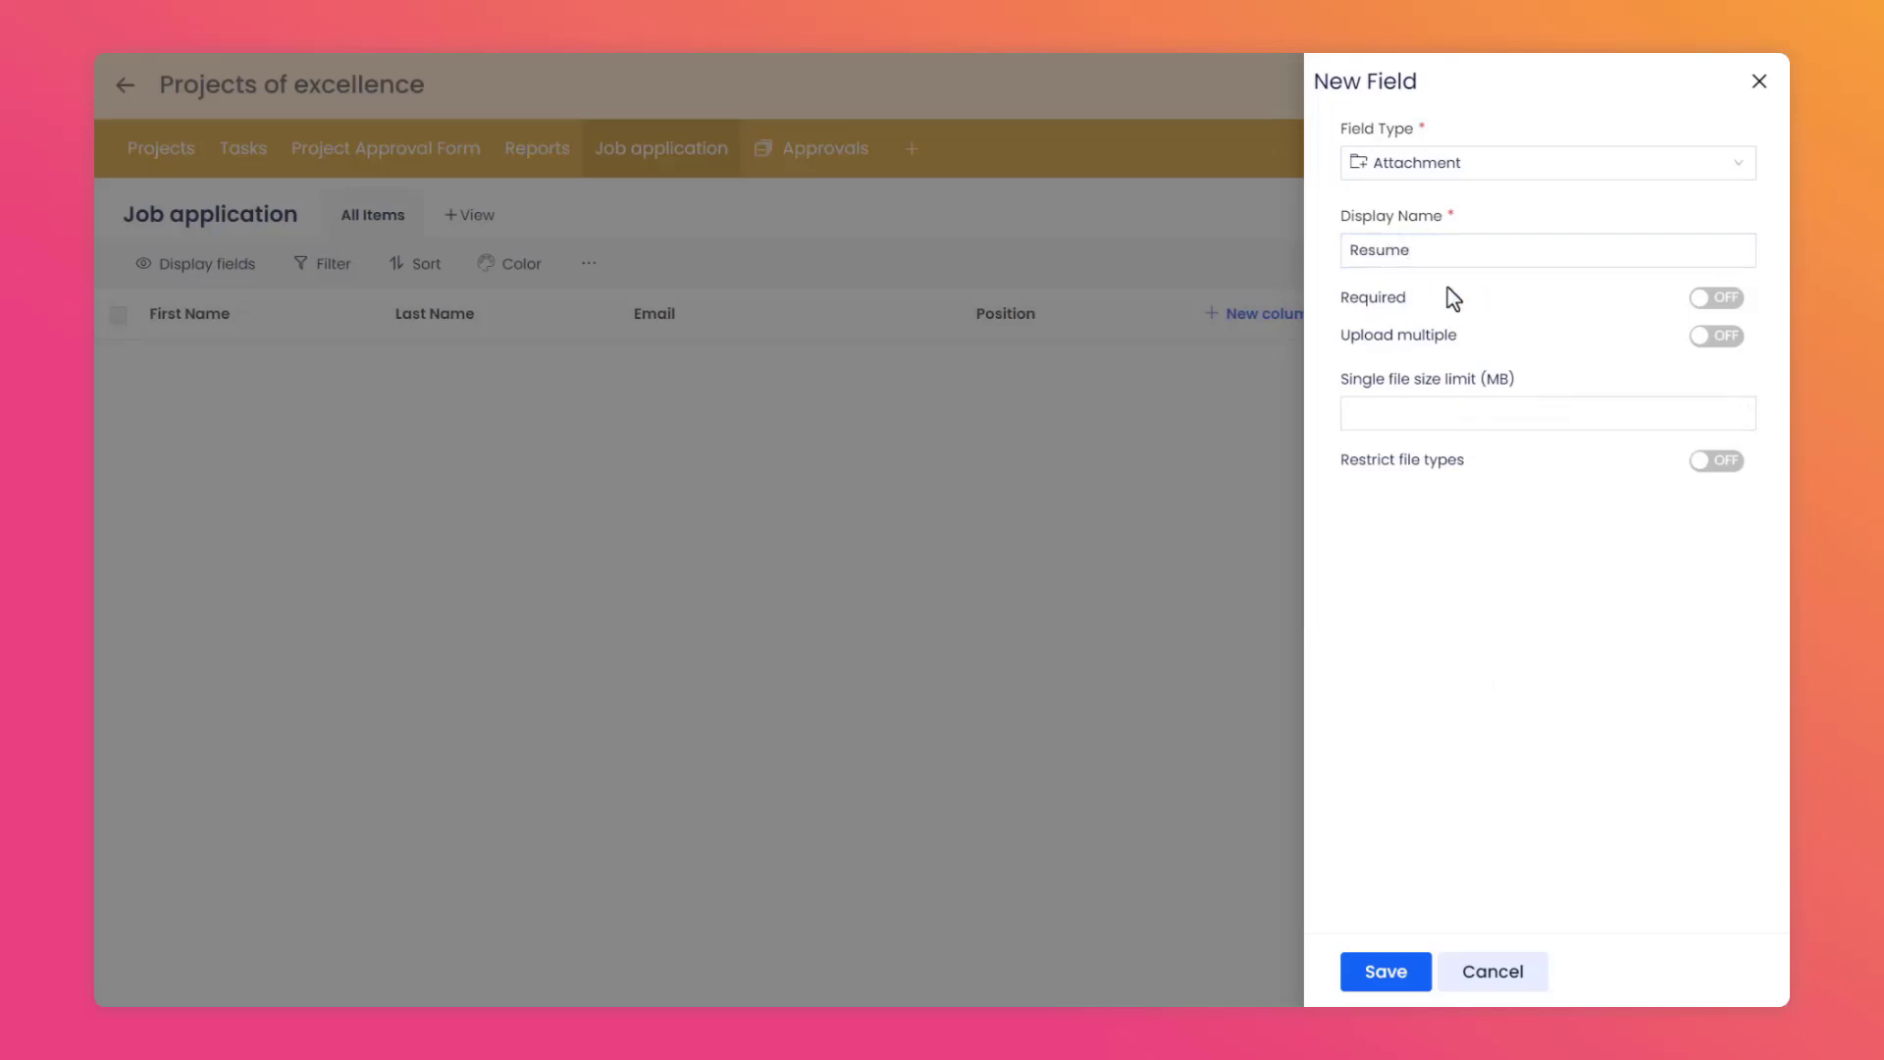
click(1735, 299)
click(1733, 339)
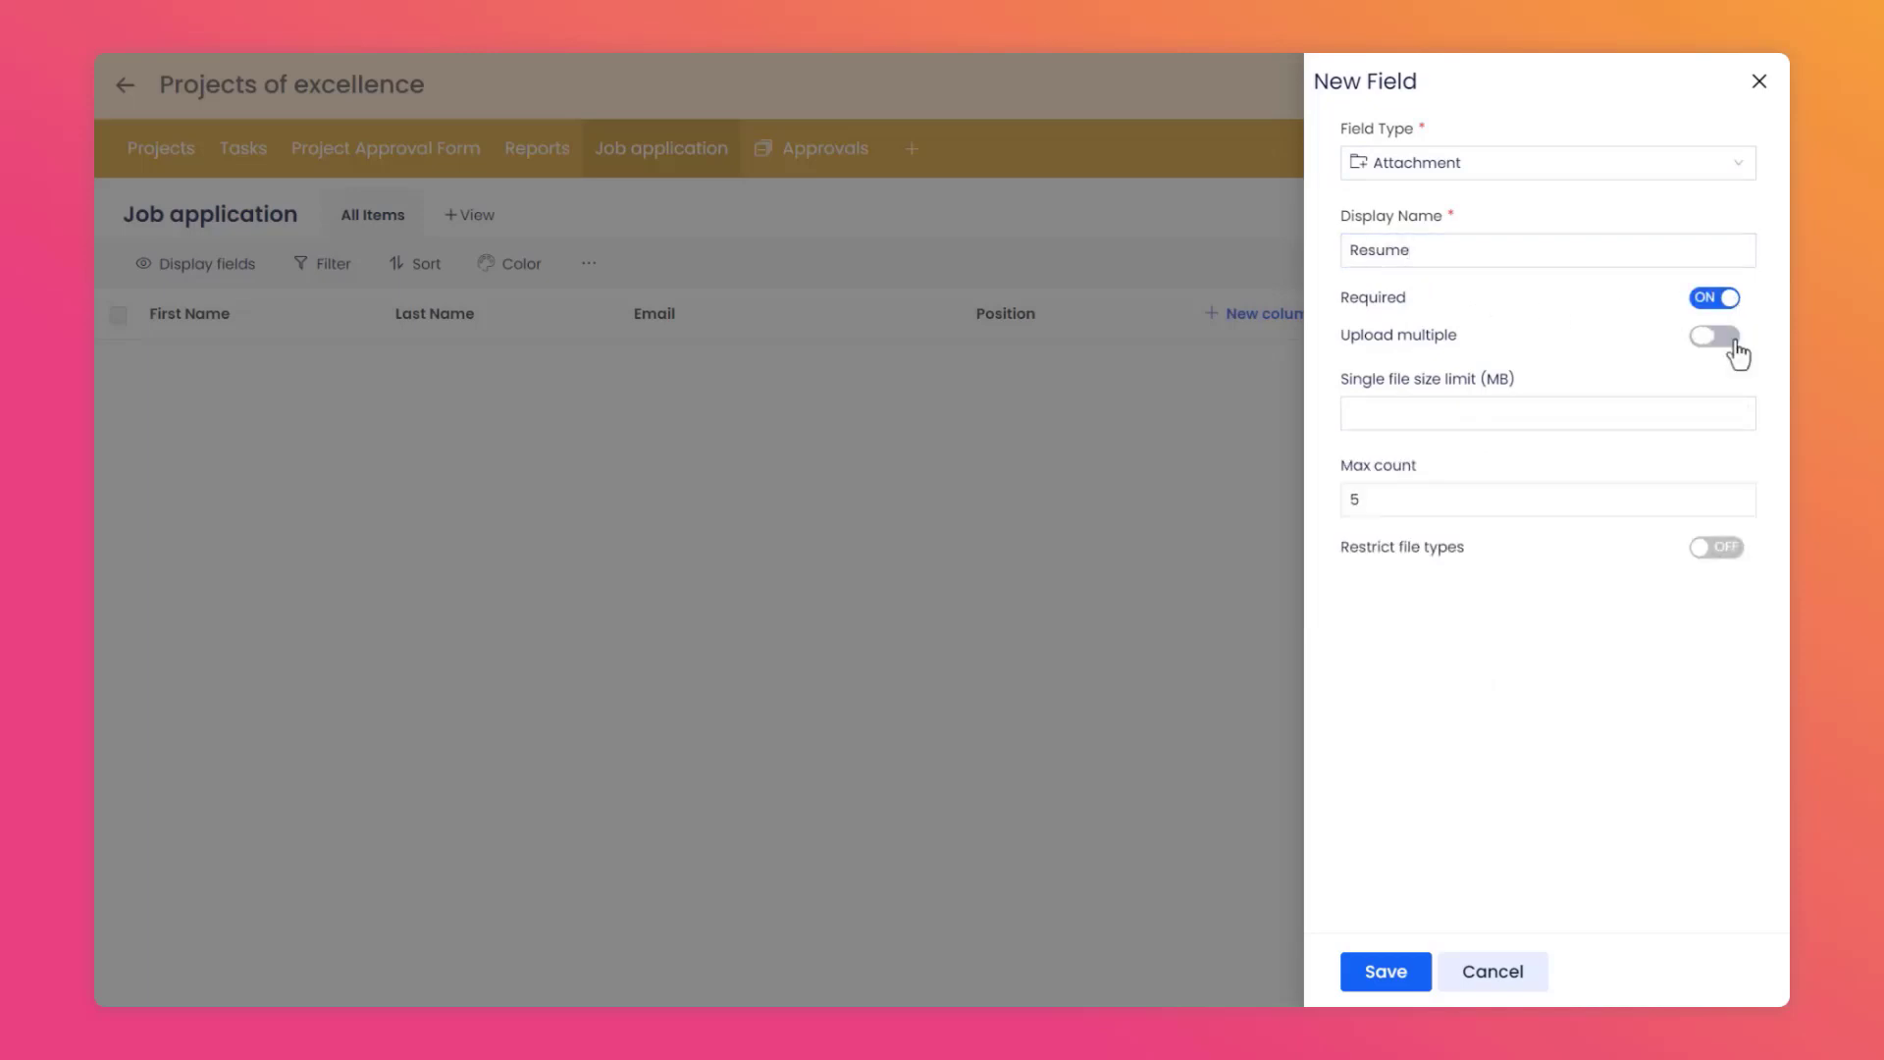
click(1421, 977)
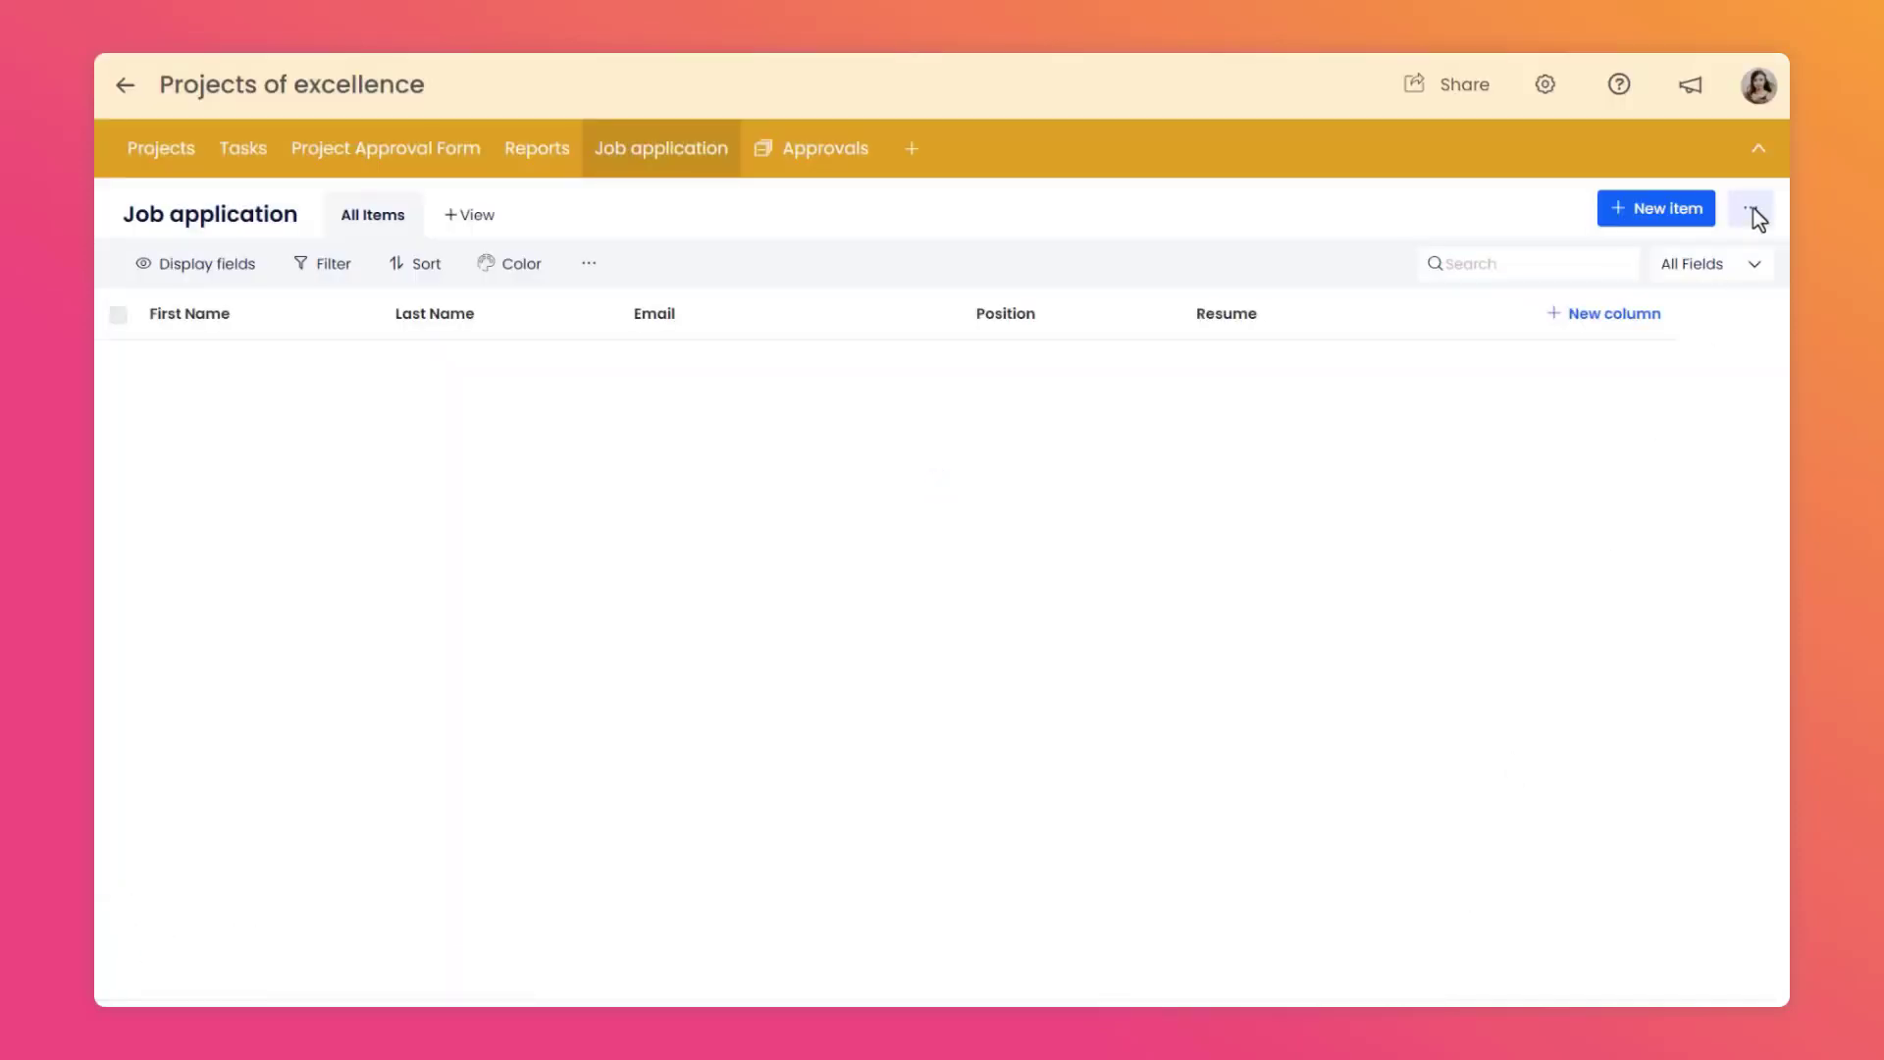
Create a new public form for the data list named "Application form".
click(1754, 214)
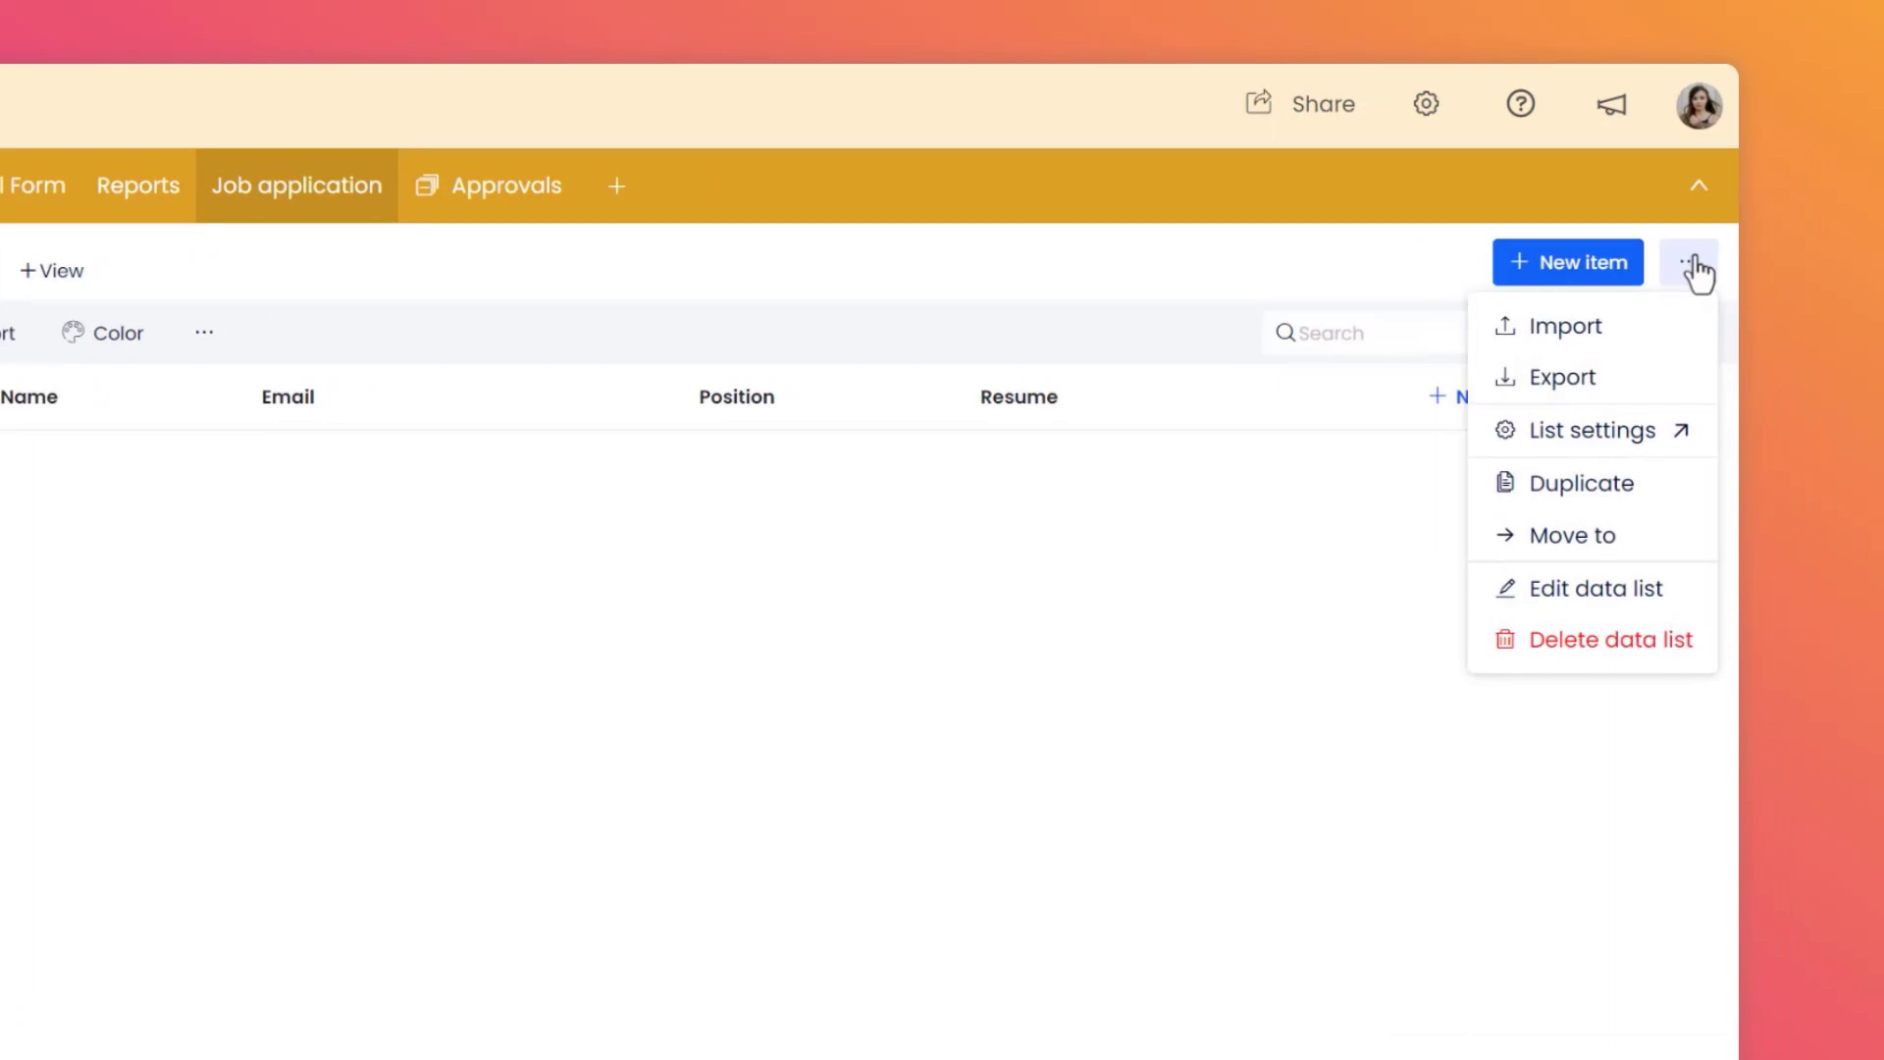
click(1678, 440)
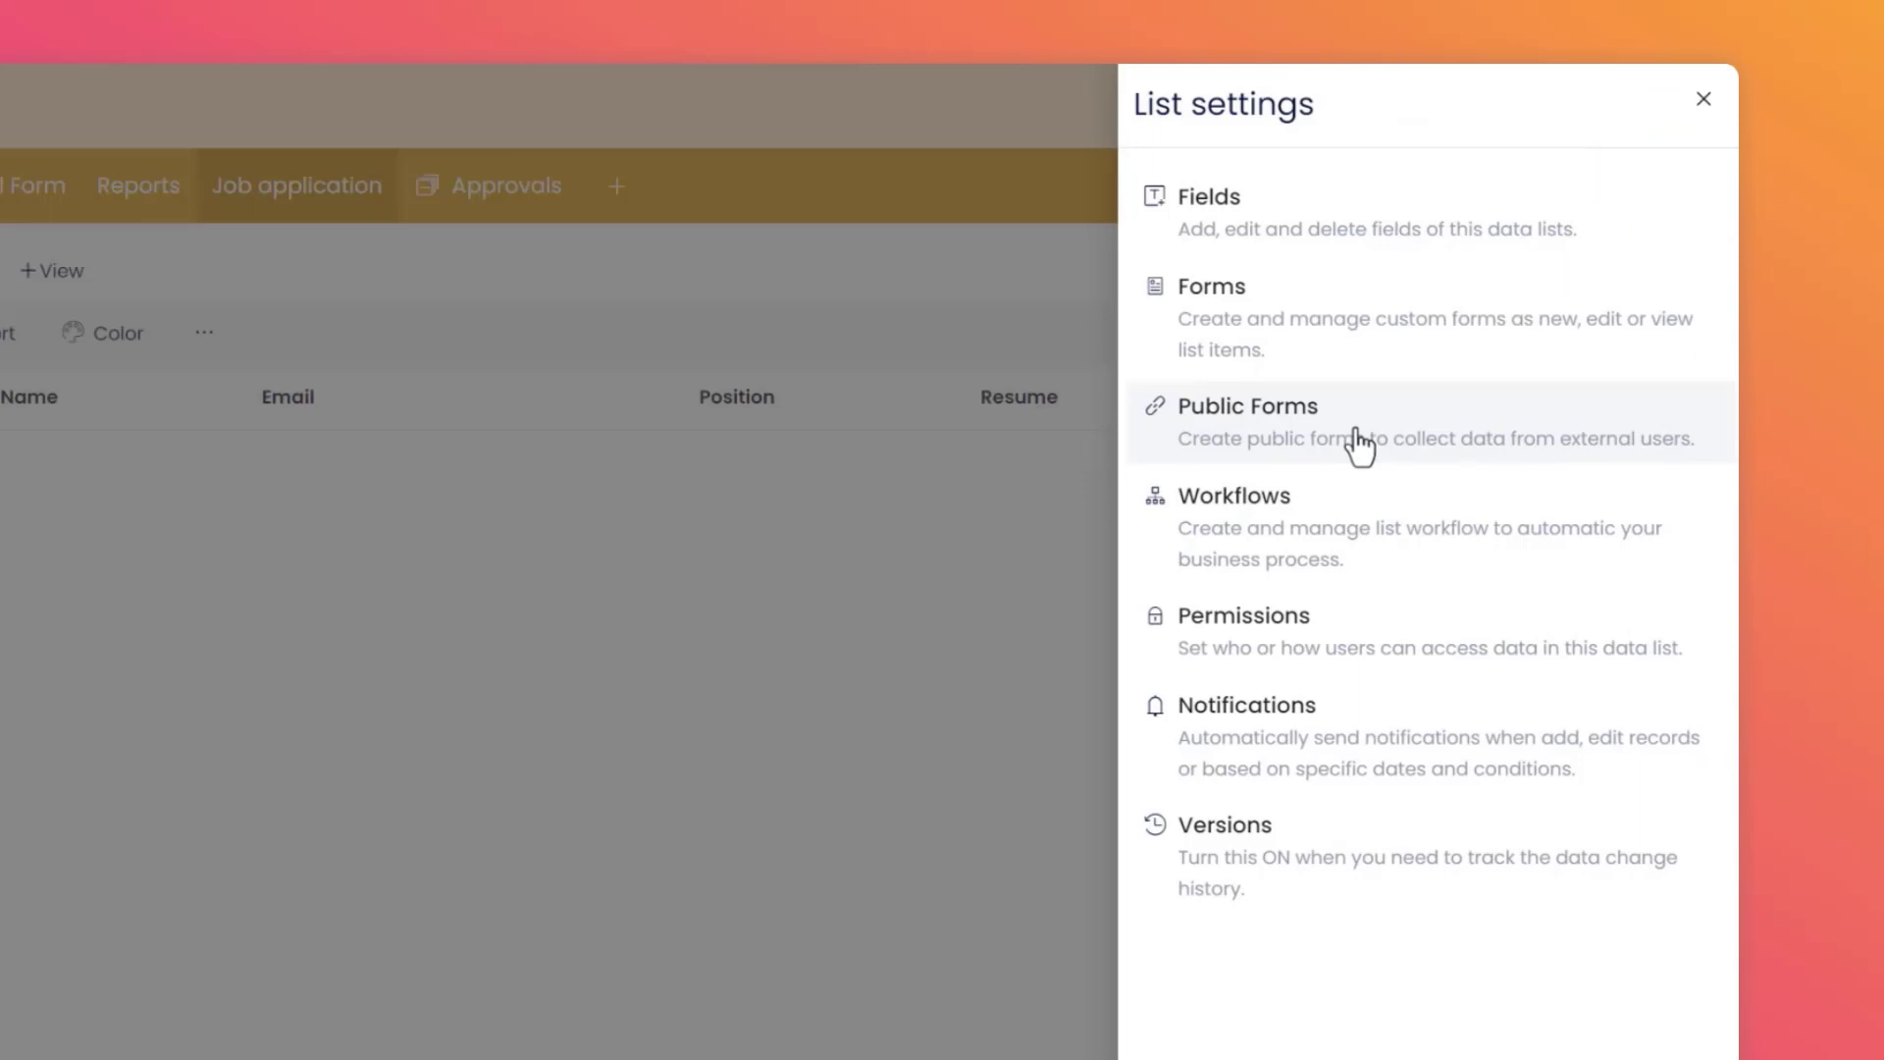
click(1359, 444)
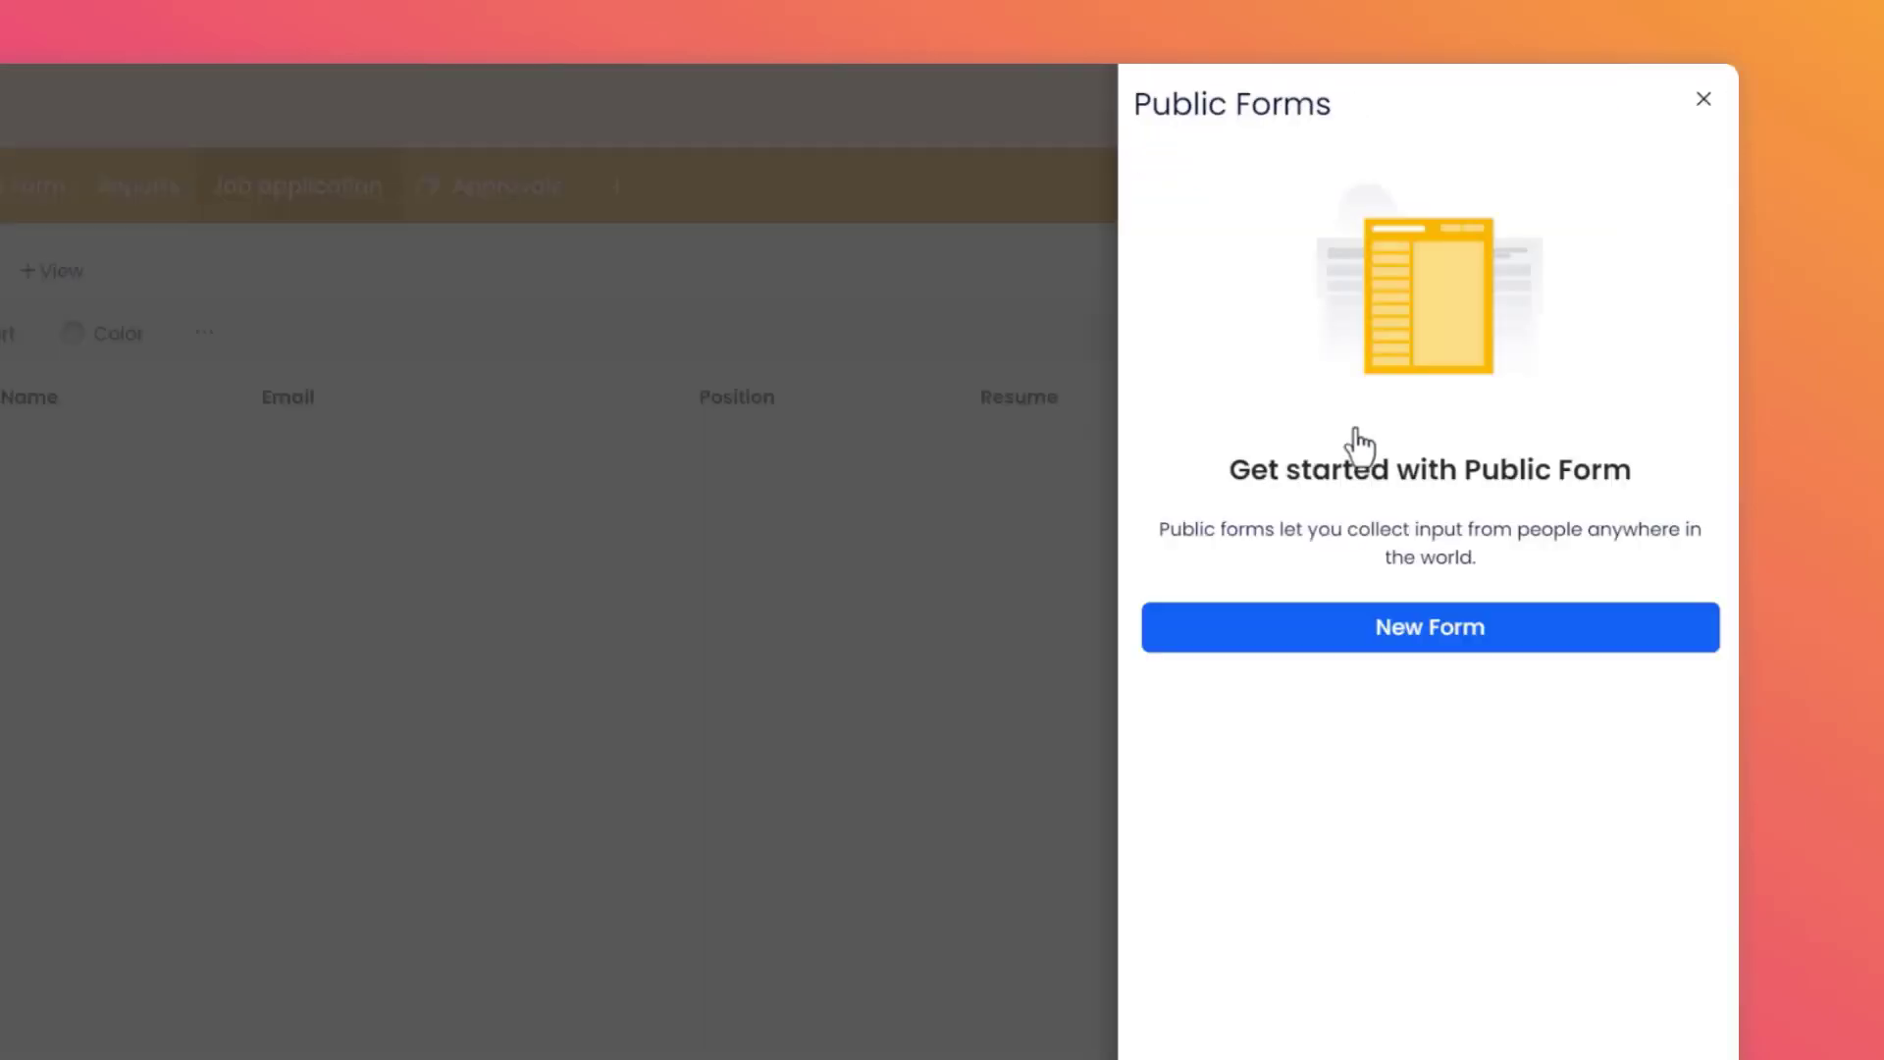
click(1443, 652)
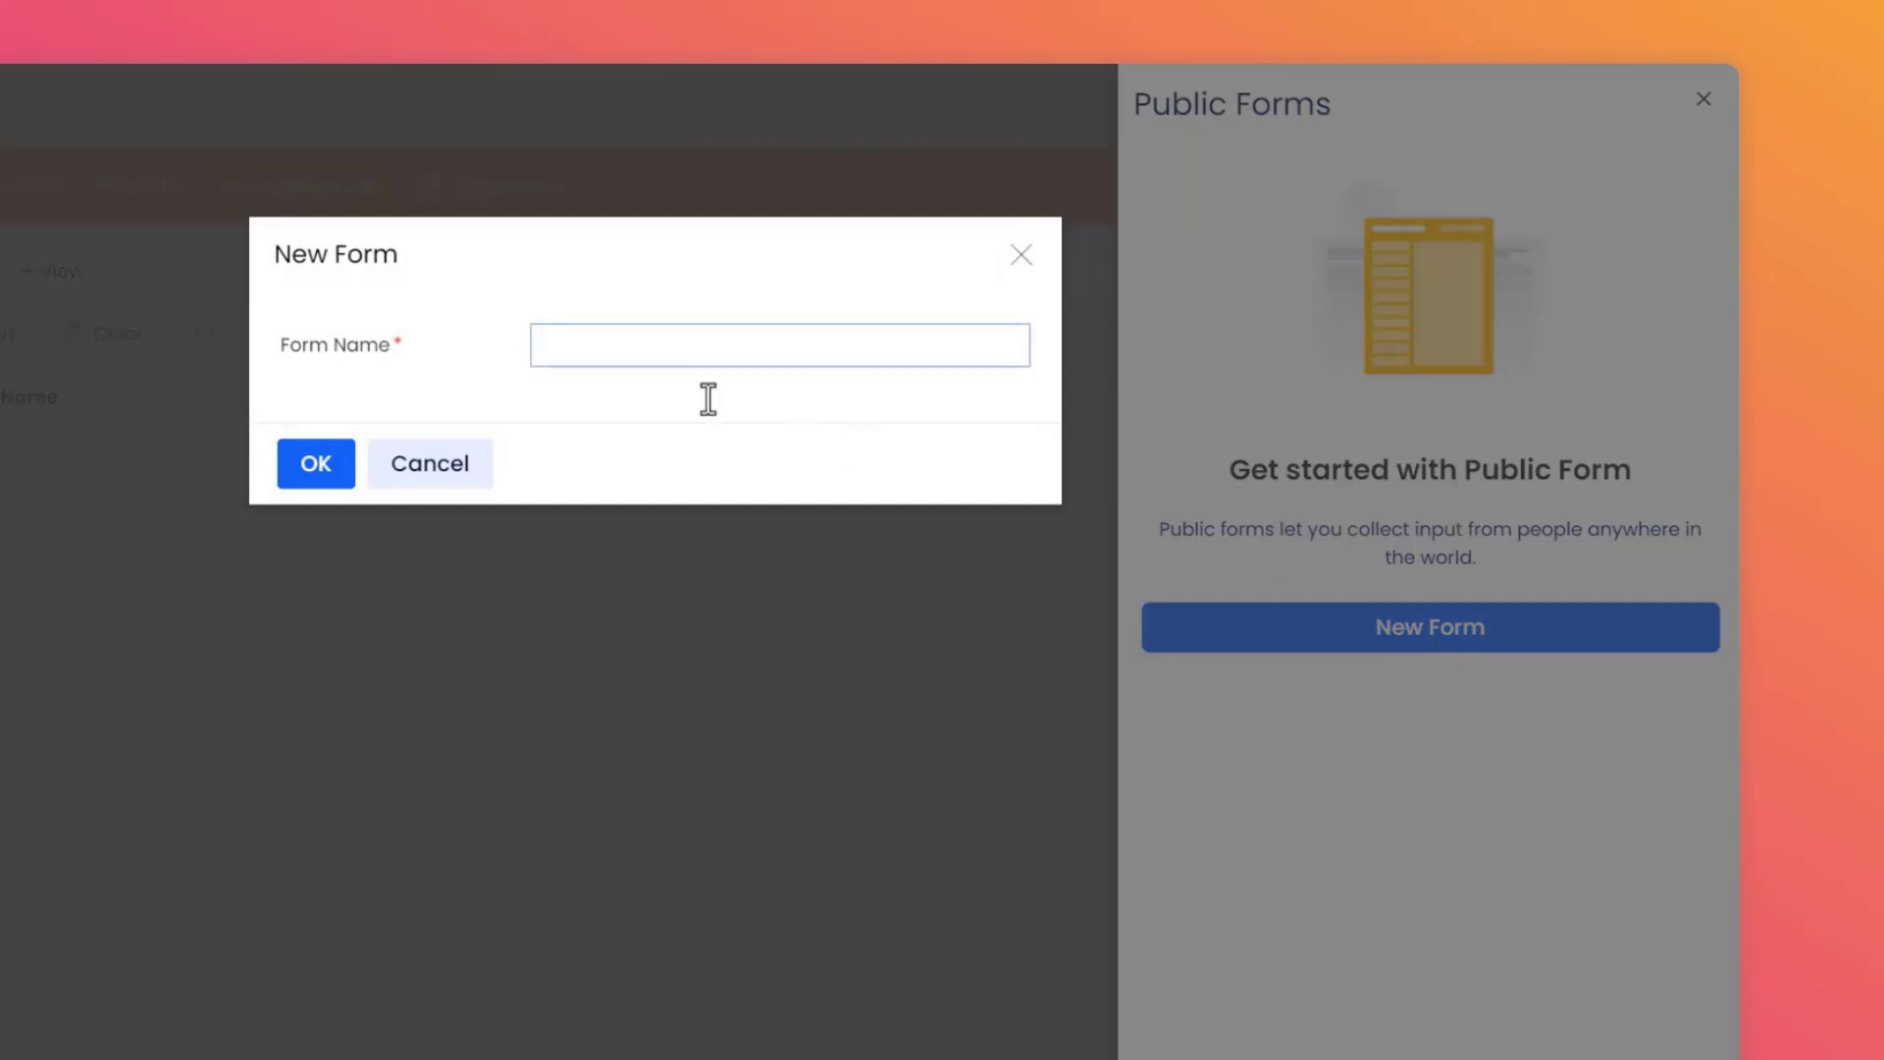
click(550, 347)
text(Application form)
click(603, 420)
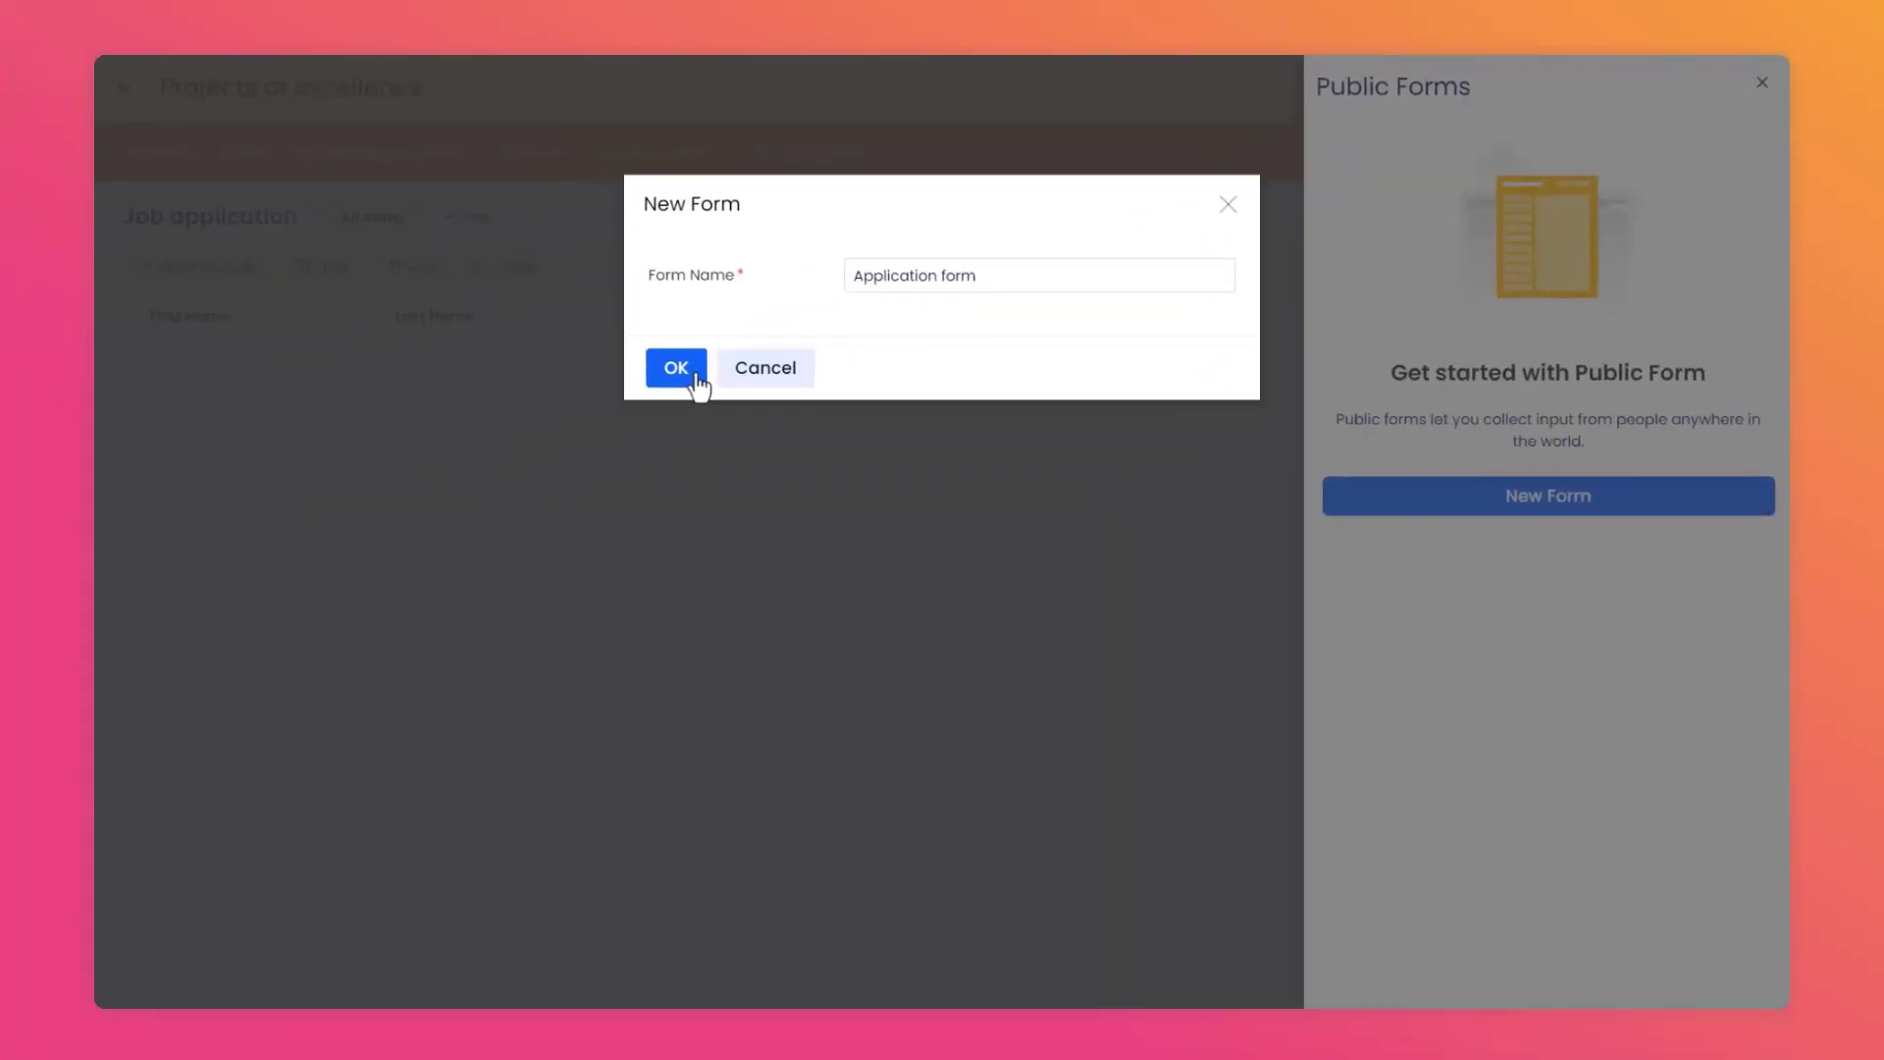
click(697, 378)
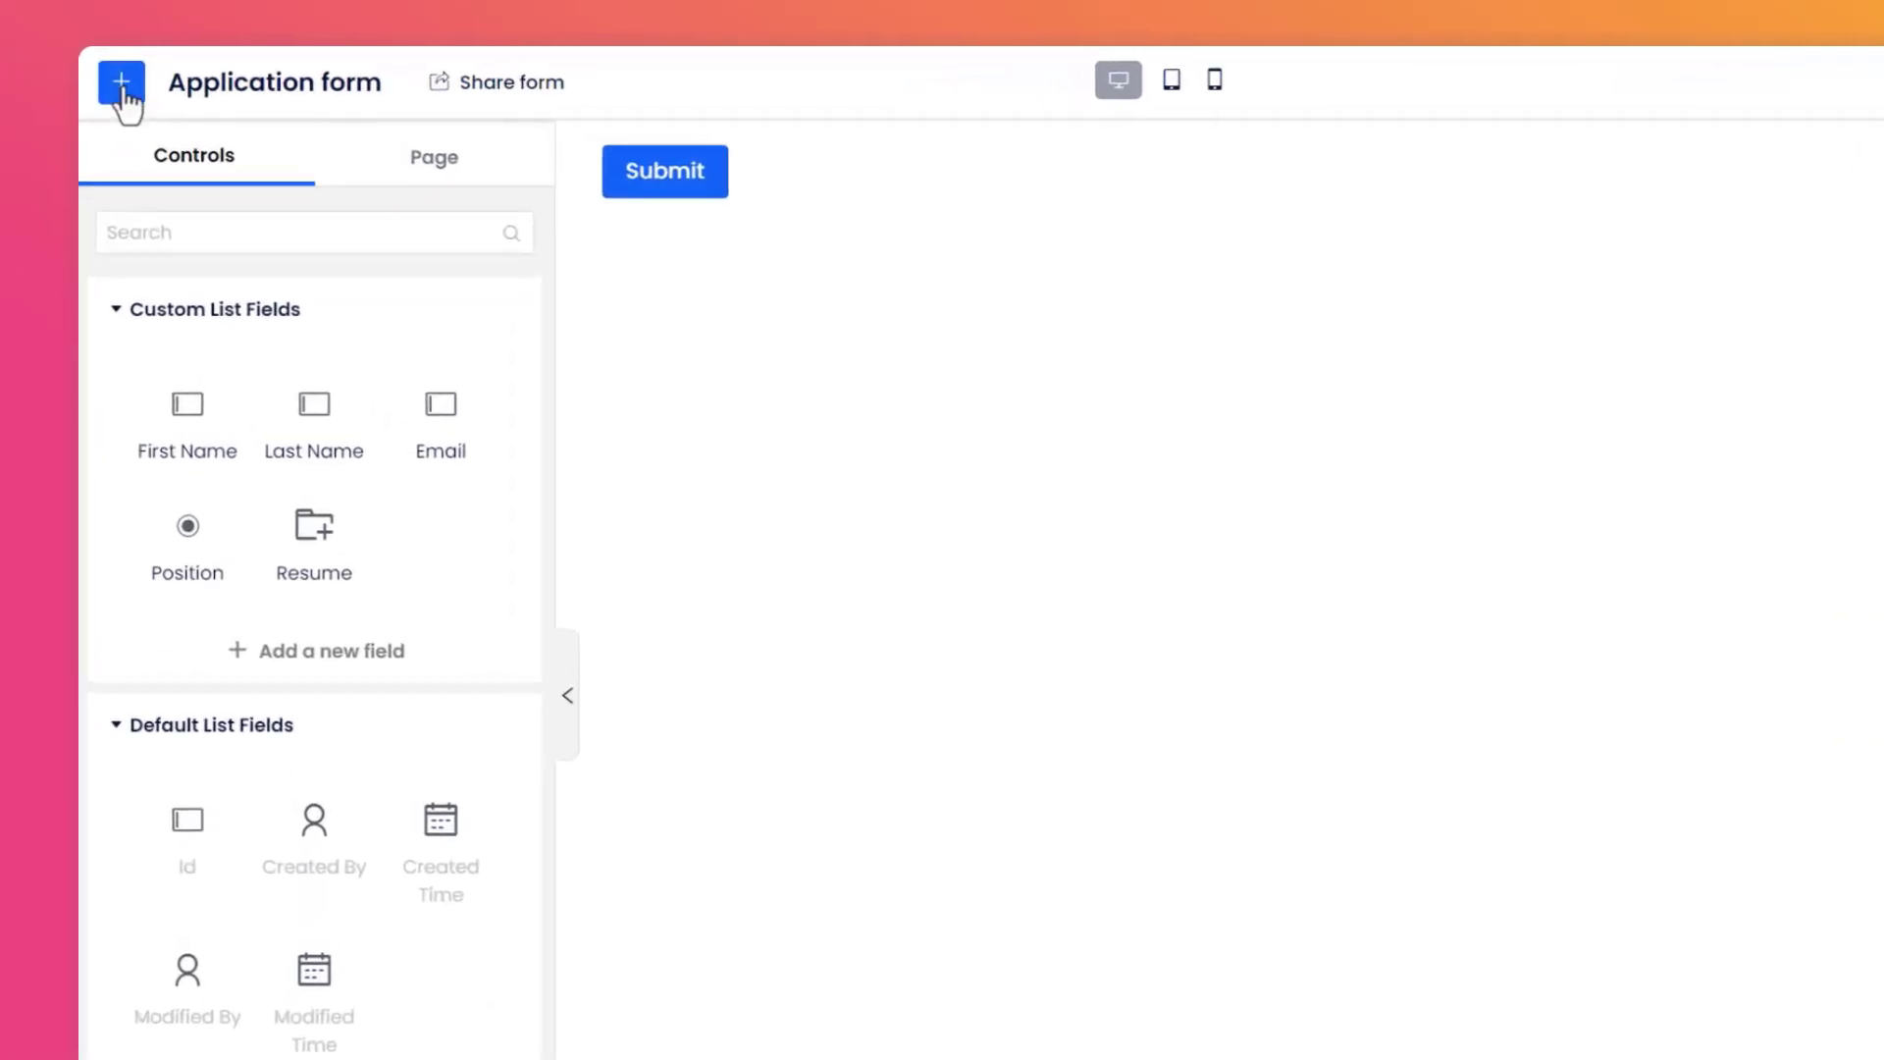
Set the form page background to a solid fill with colour F5F7FA.
click(430, 179)
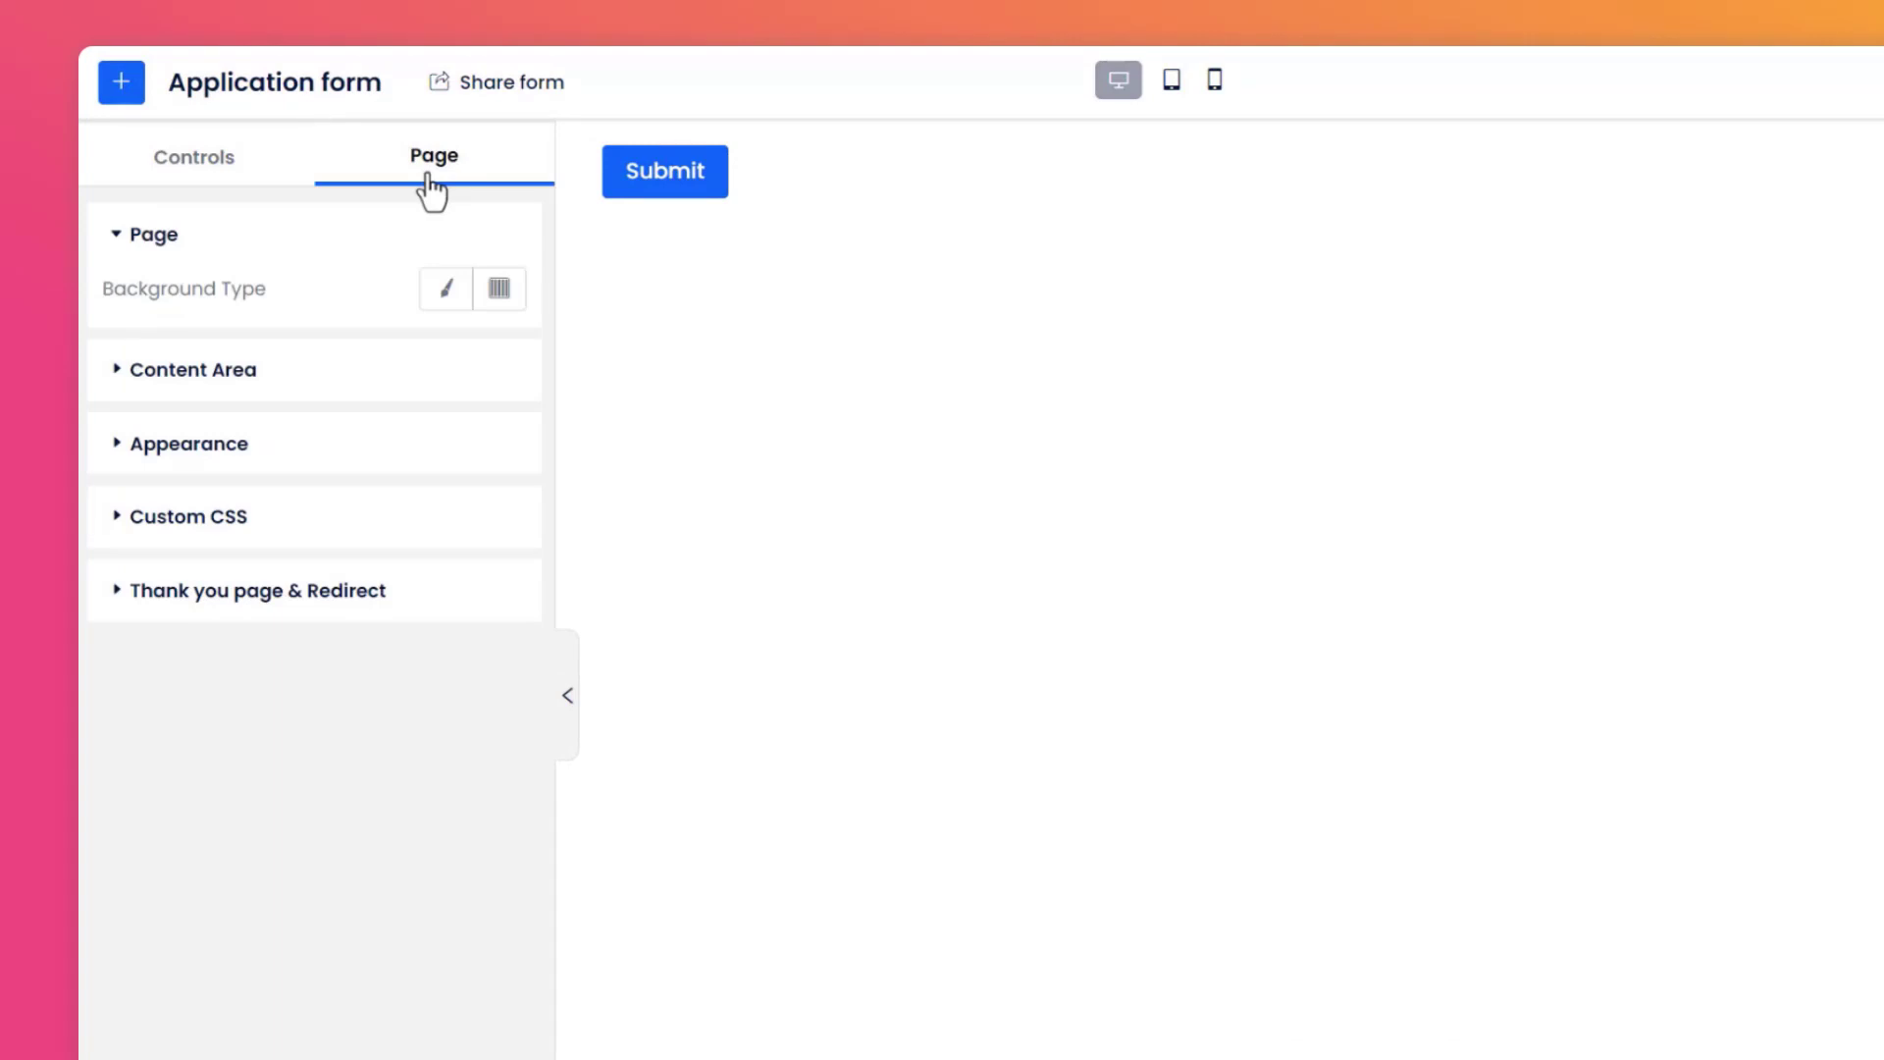
click(442, 304)
click(506, 353)
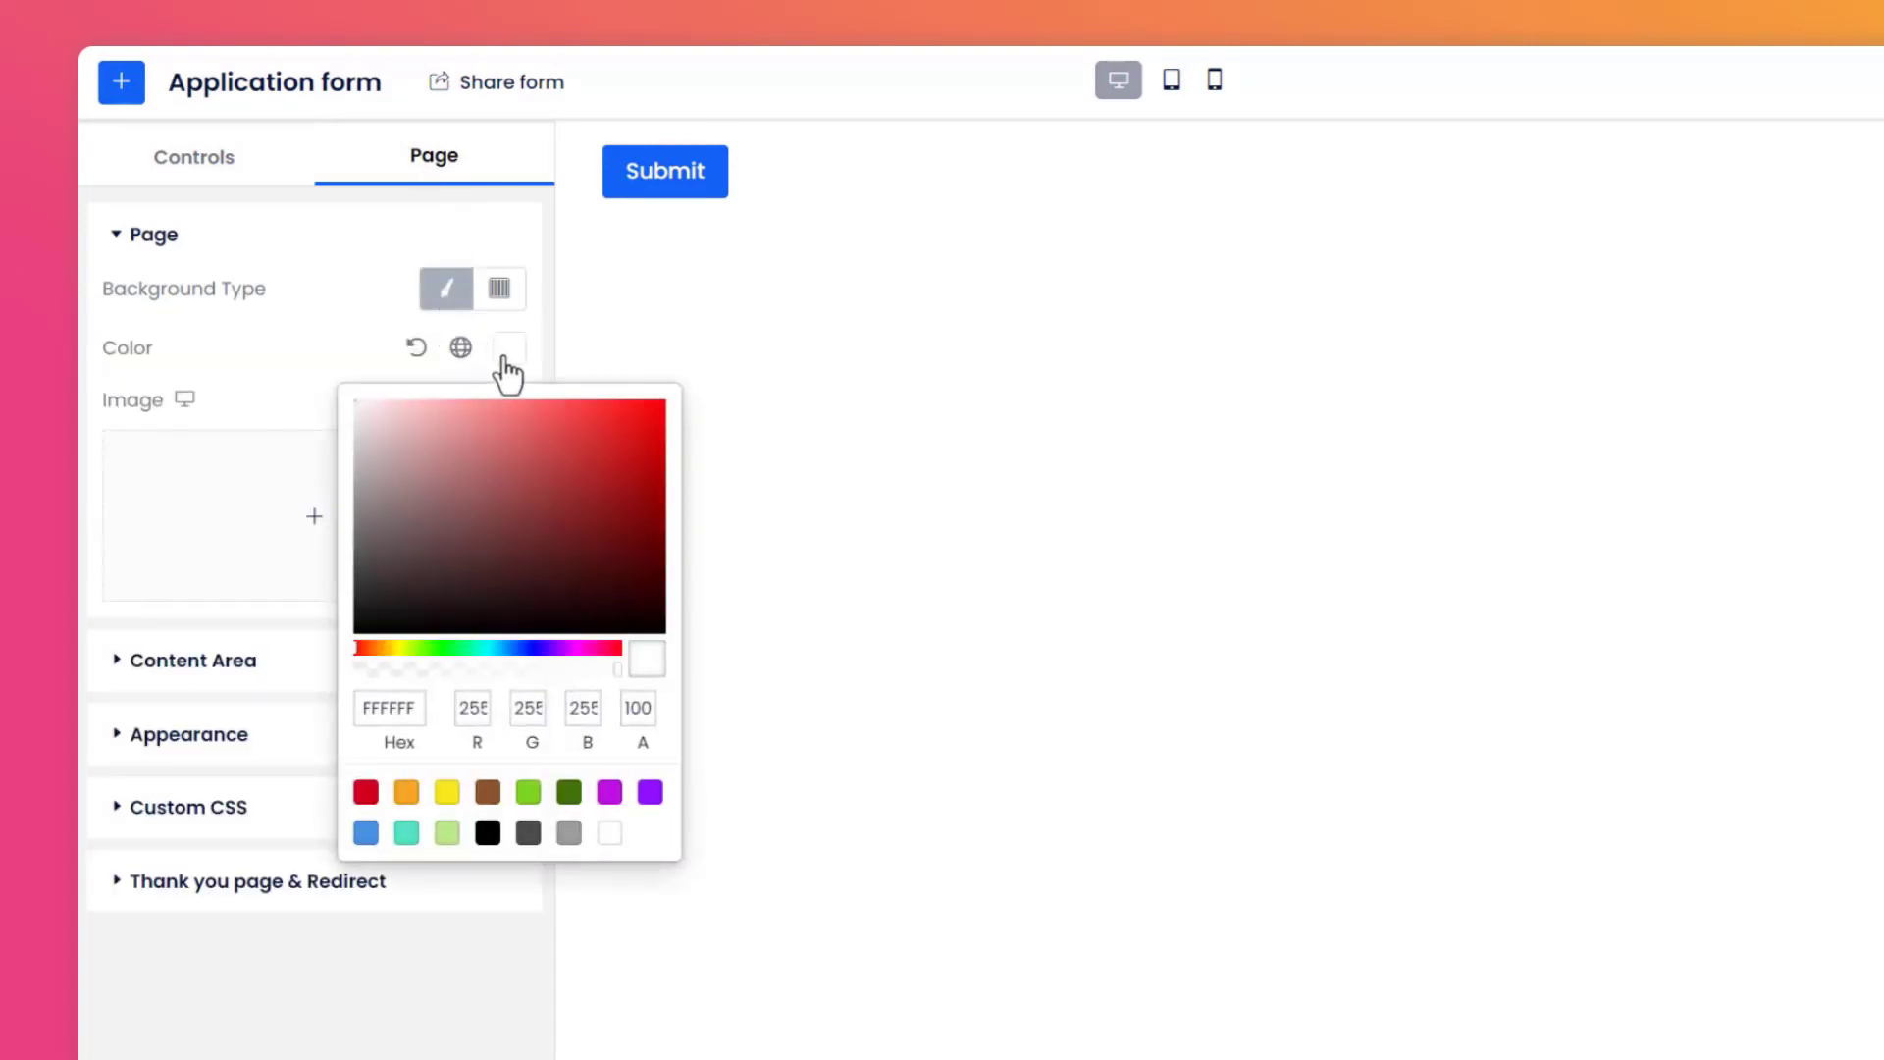
double_click(363, 706)
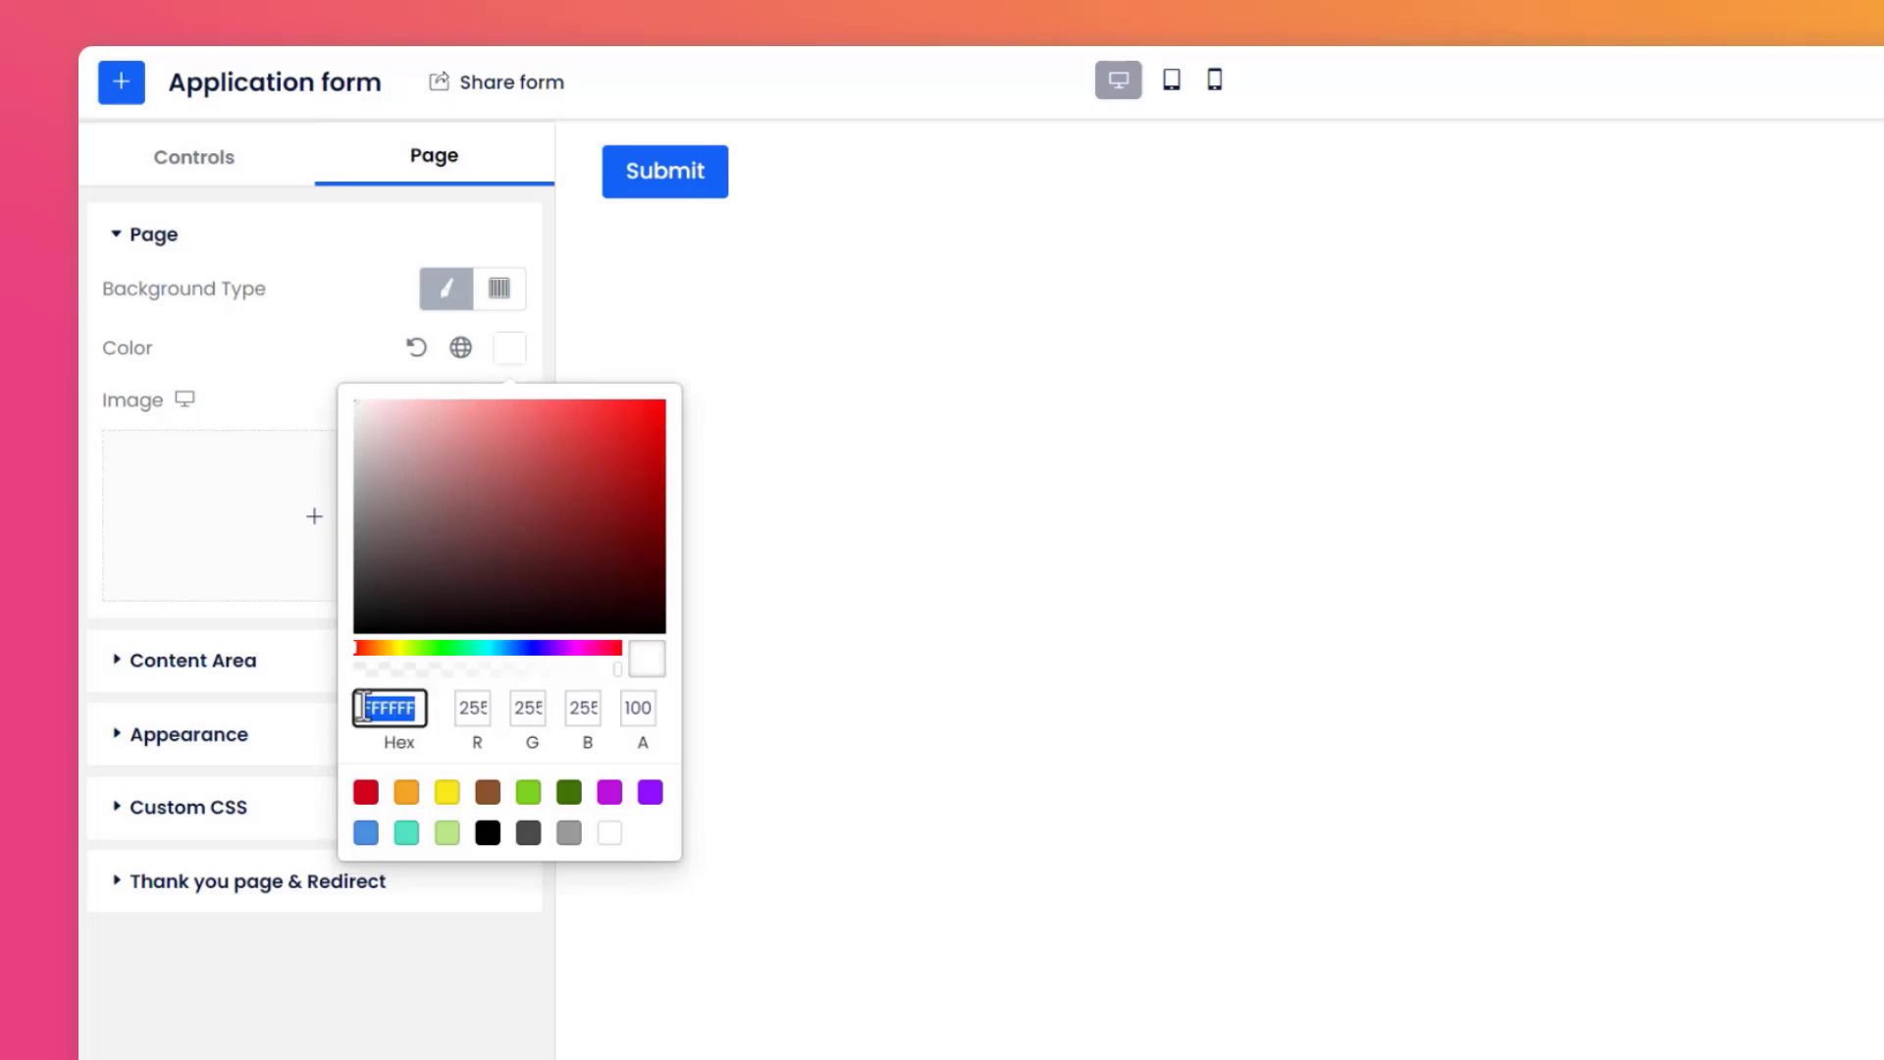
text(F5F7FA)
click(757, 749)
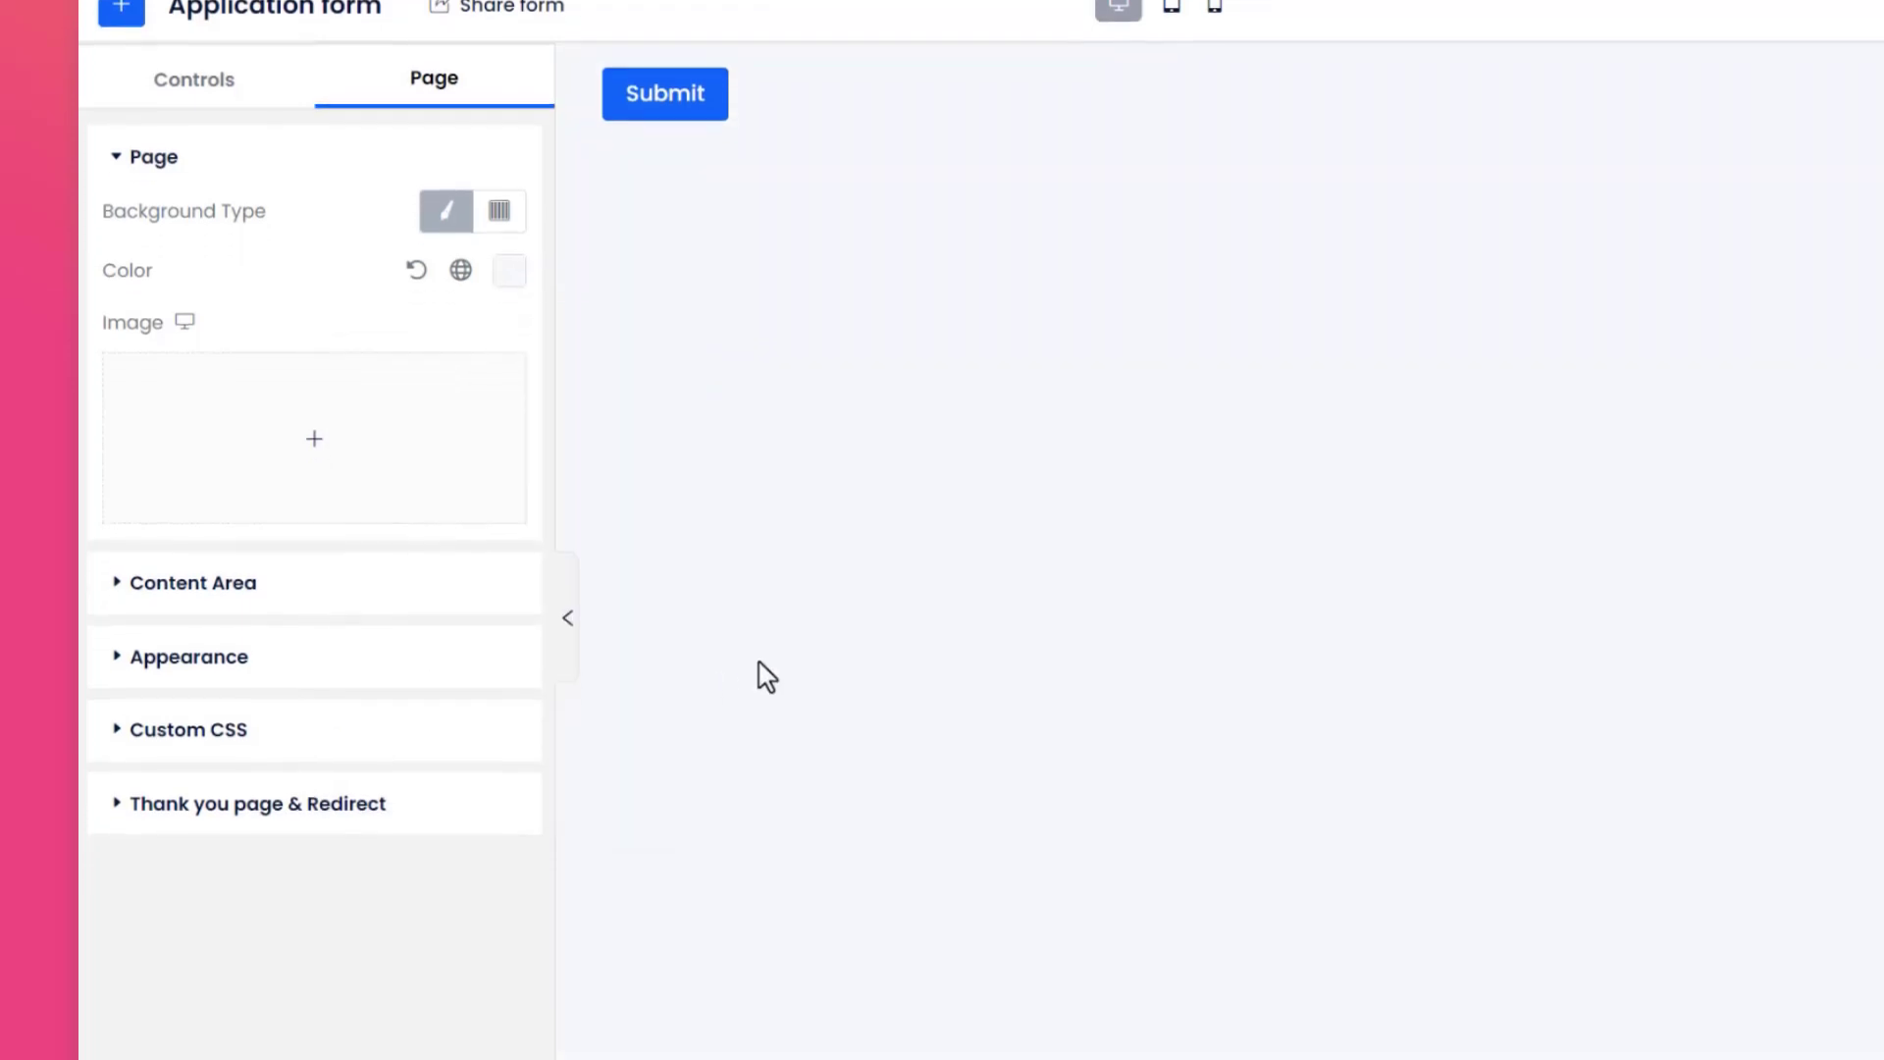
Set the page content area to full width with 0 padding on all sides.
click(291, 408)
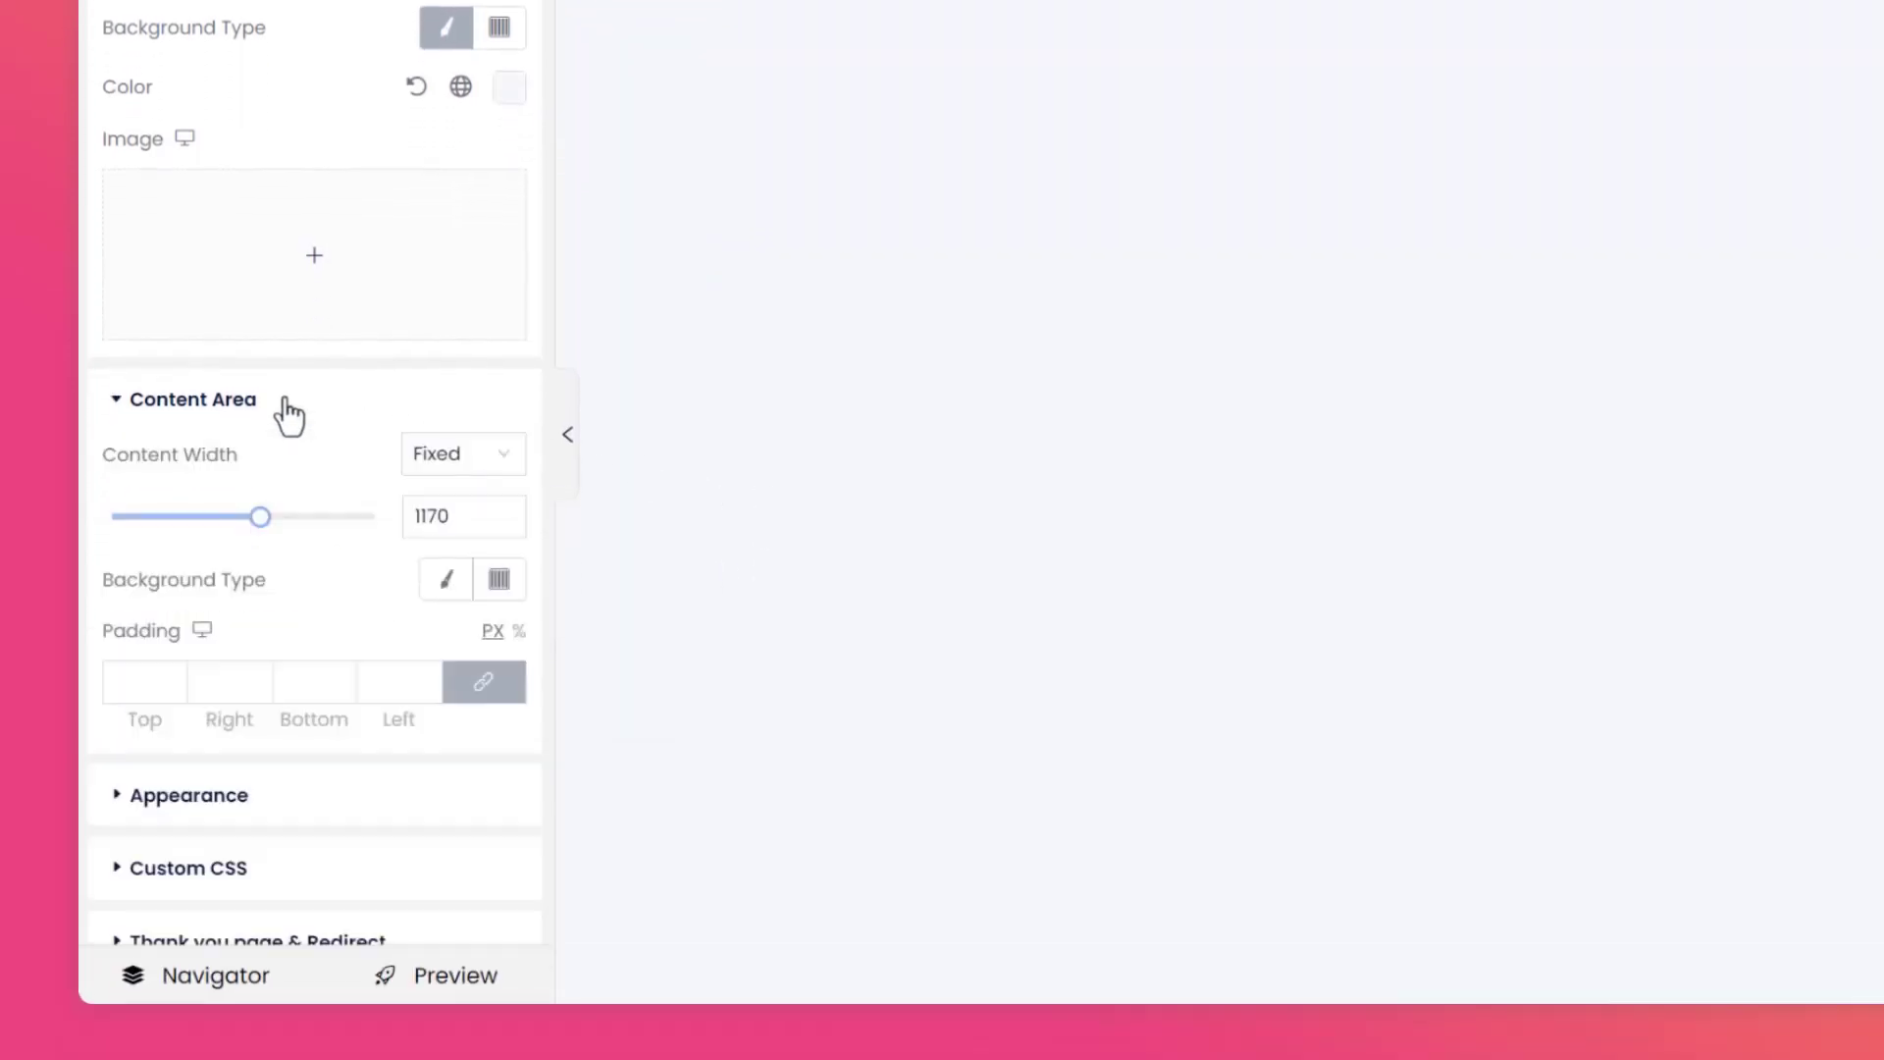
click(475, 451)
click(450, 562)
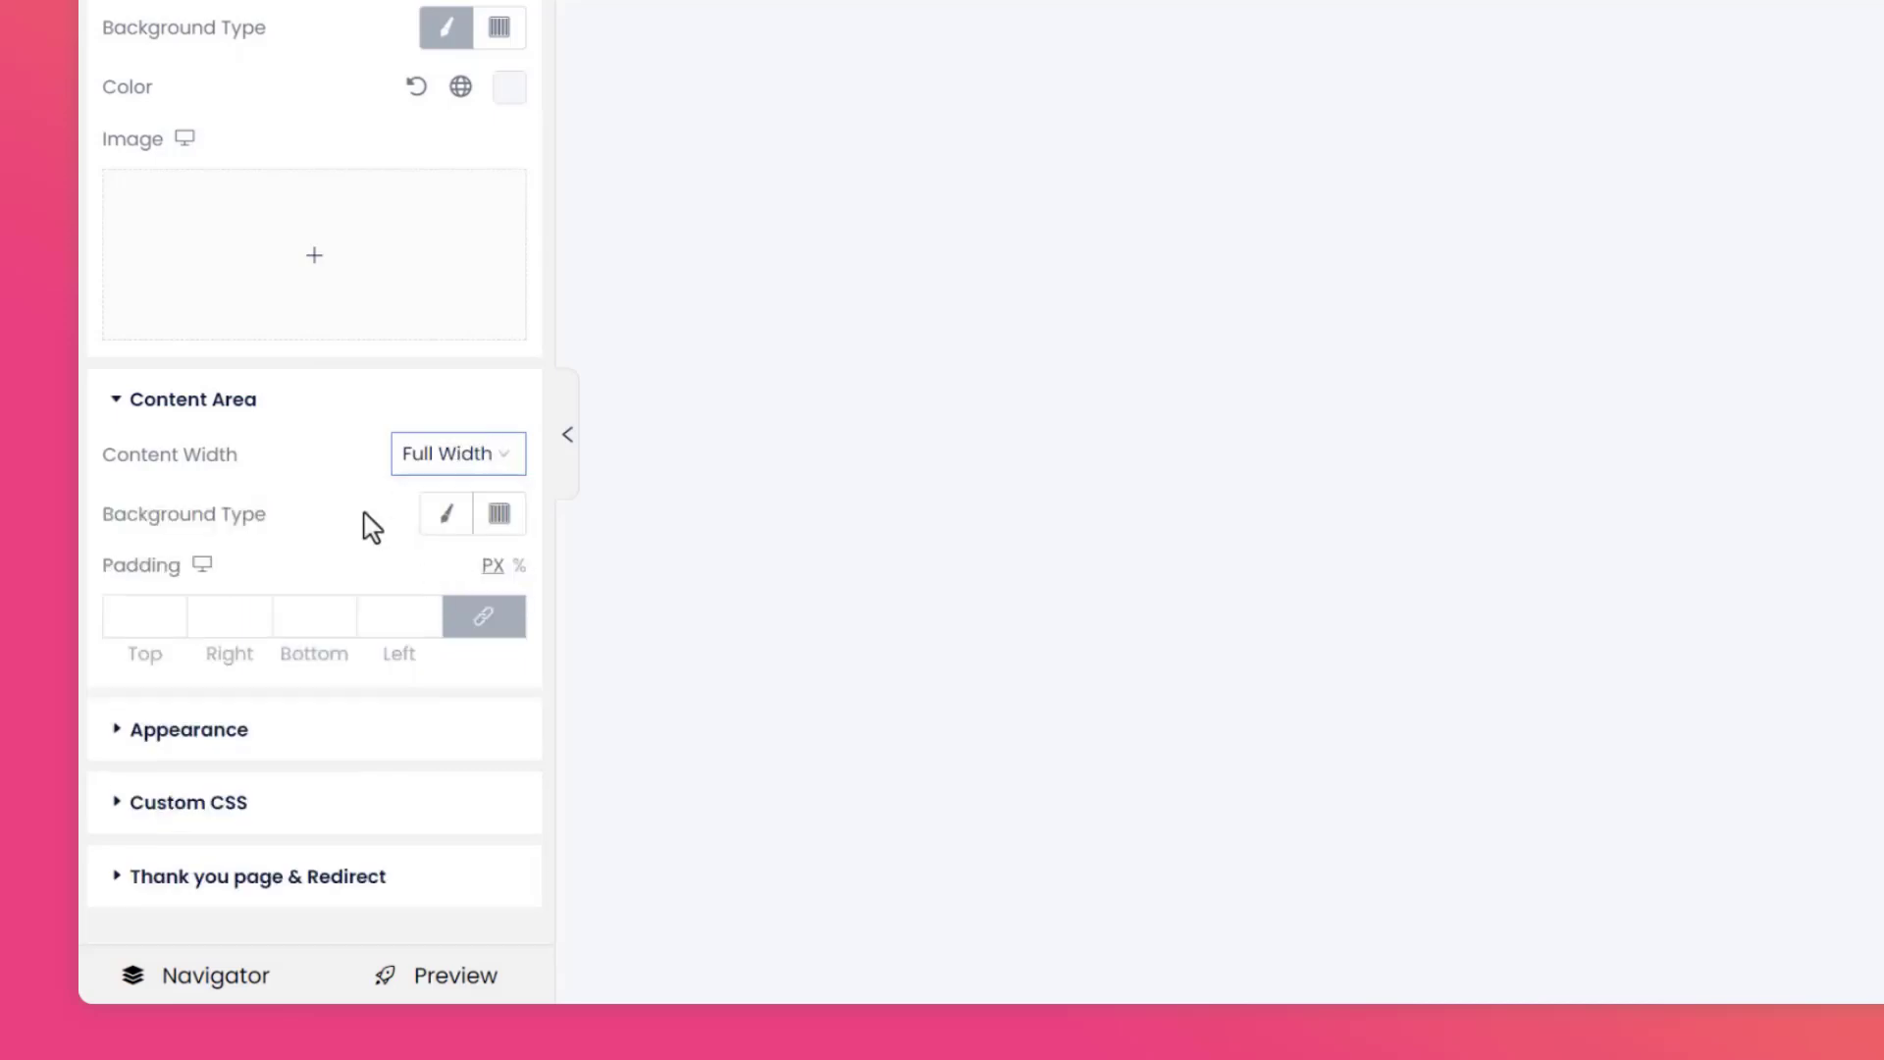
click(155, 623)
text(0)
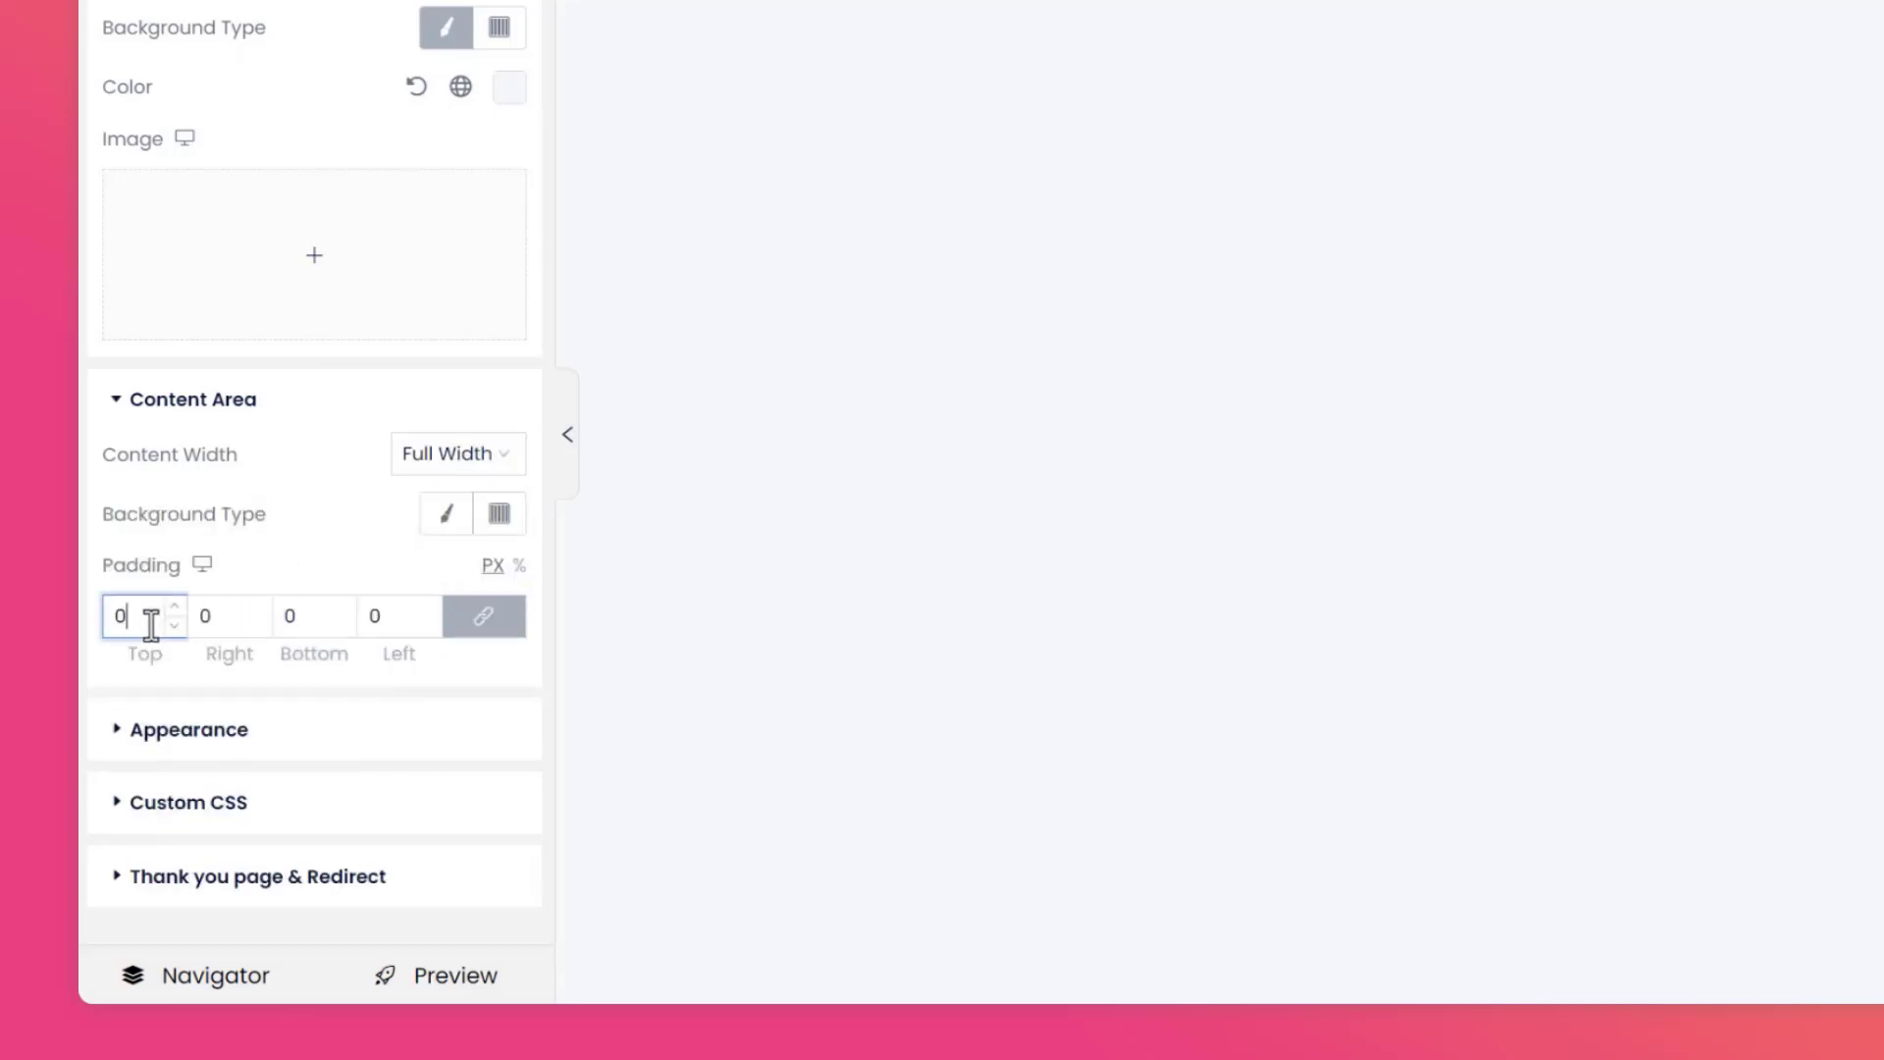
click(255, 558)
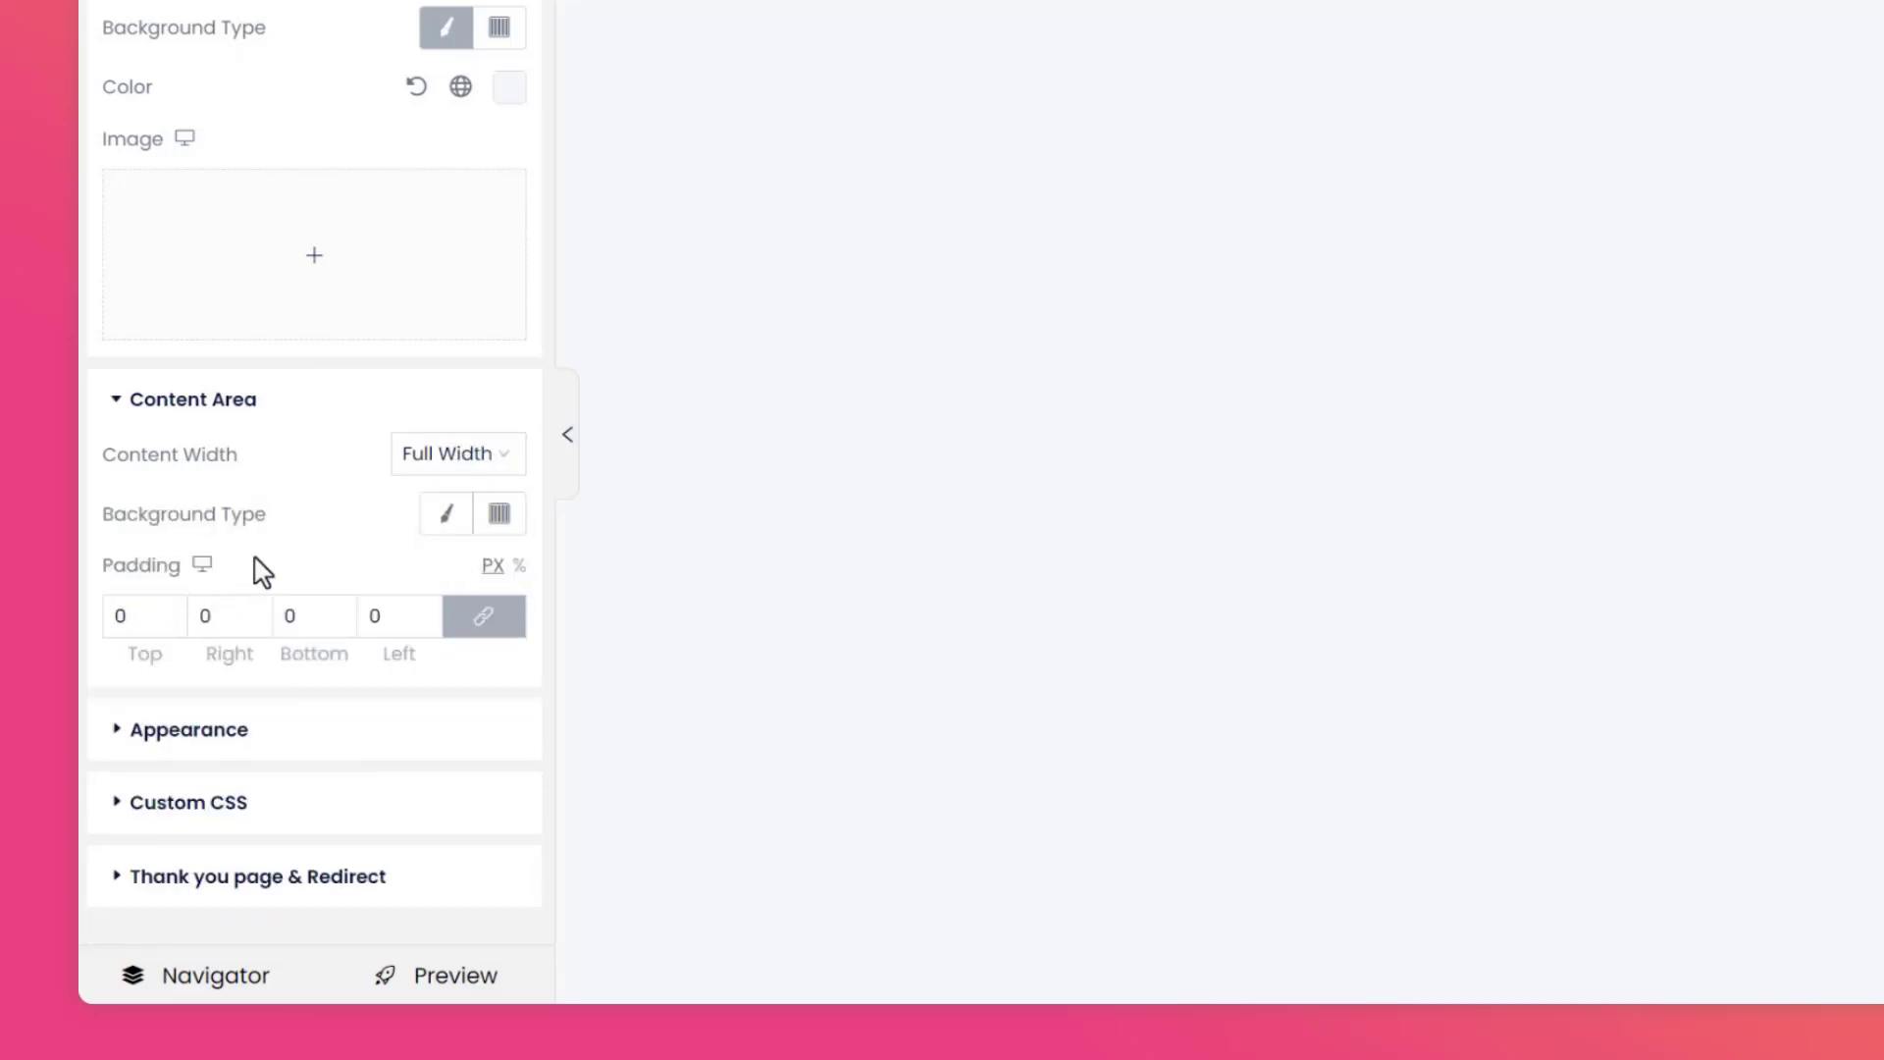
Set the page's default title-field alignment to Vertical.
click(271, 733)
scroll(265, 744, down, 1)
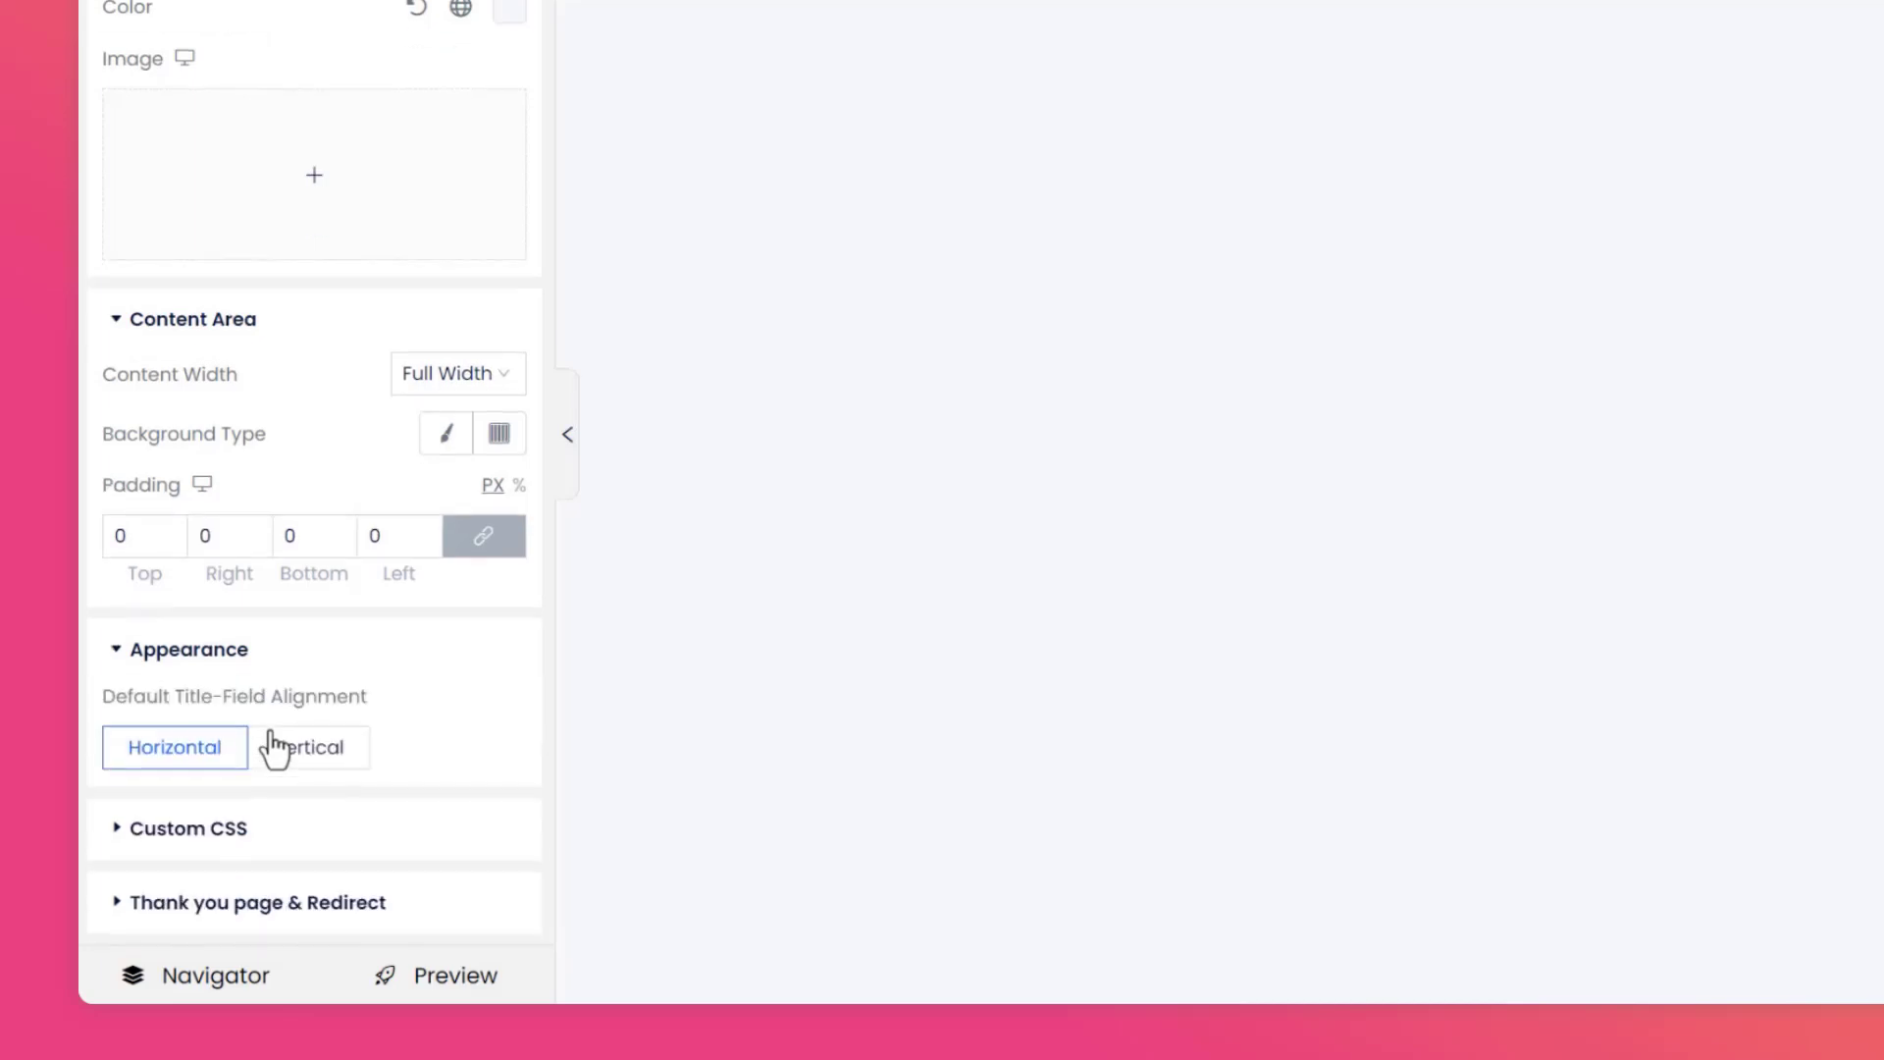
click(359, 758)
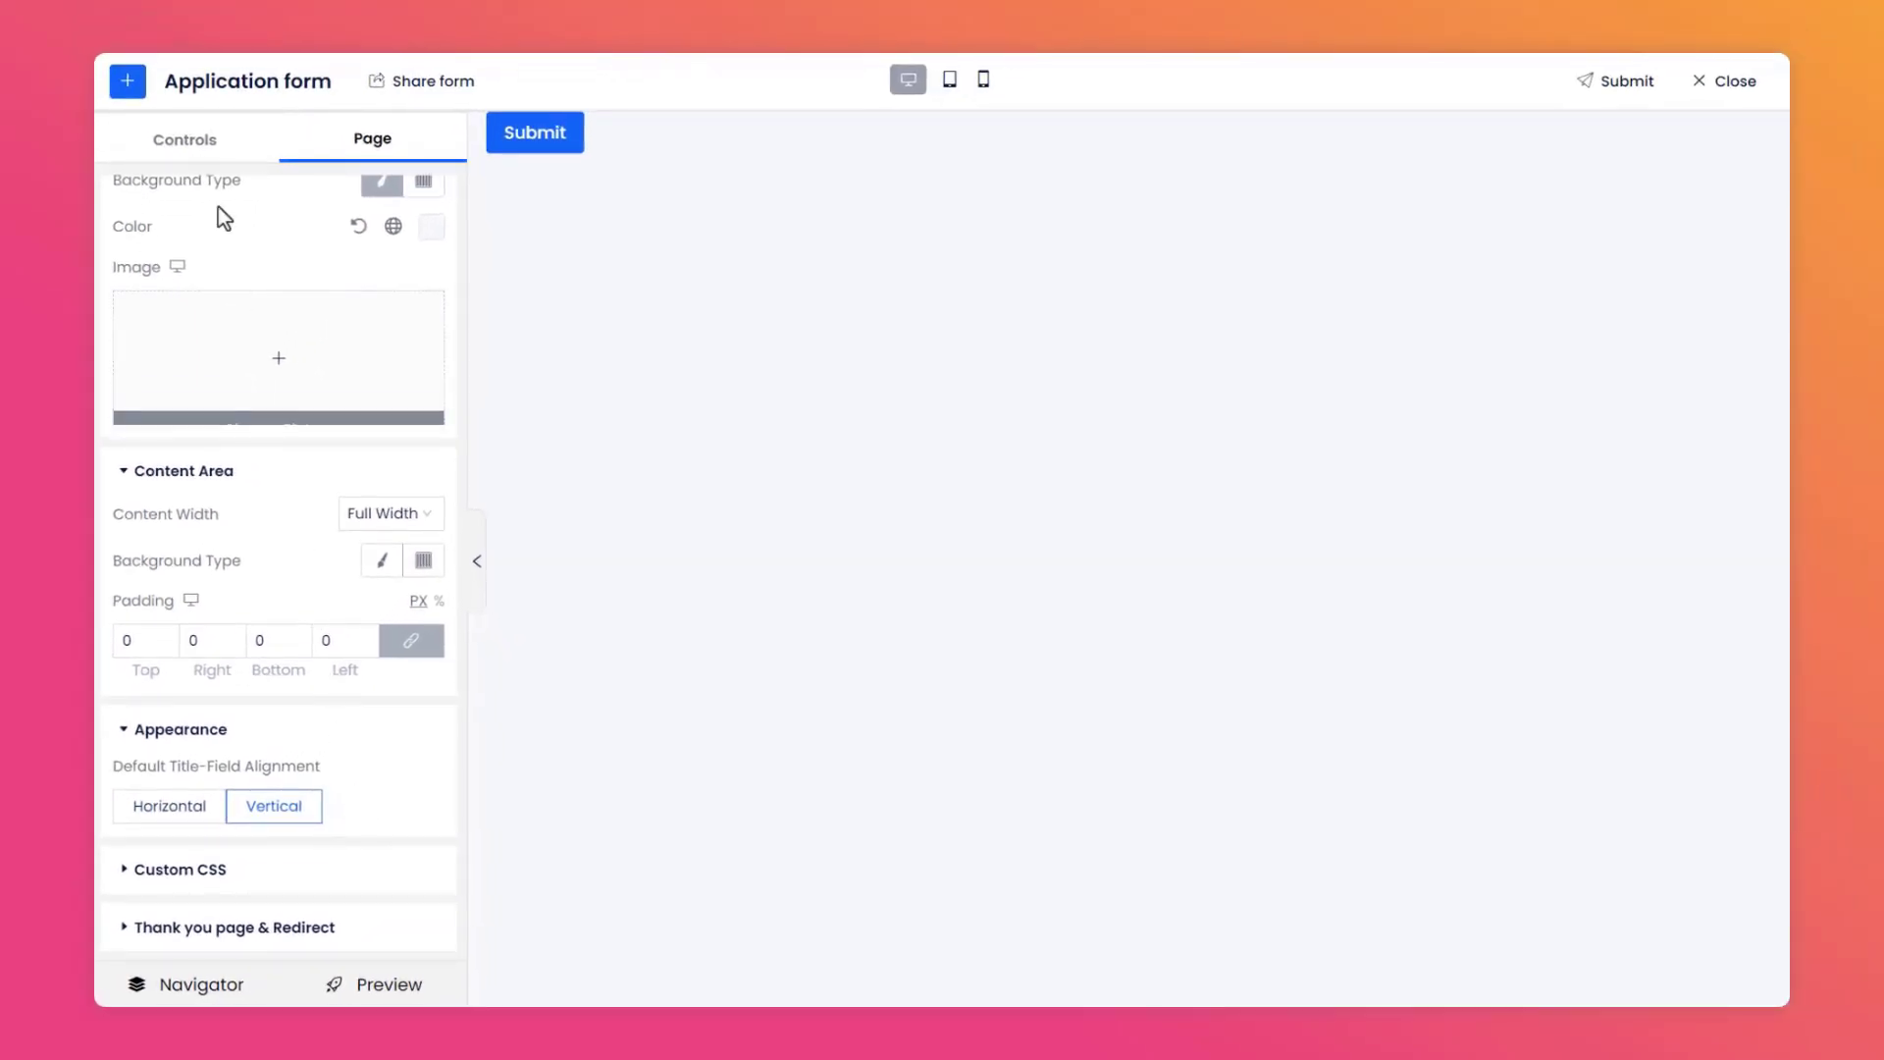
Add a Section control to the top of the form canvas.
click(202, 146)
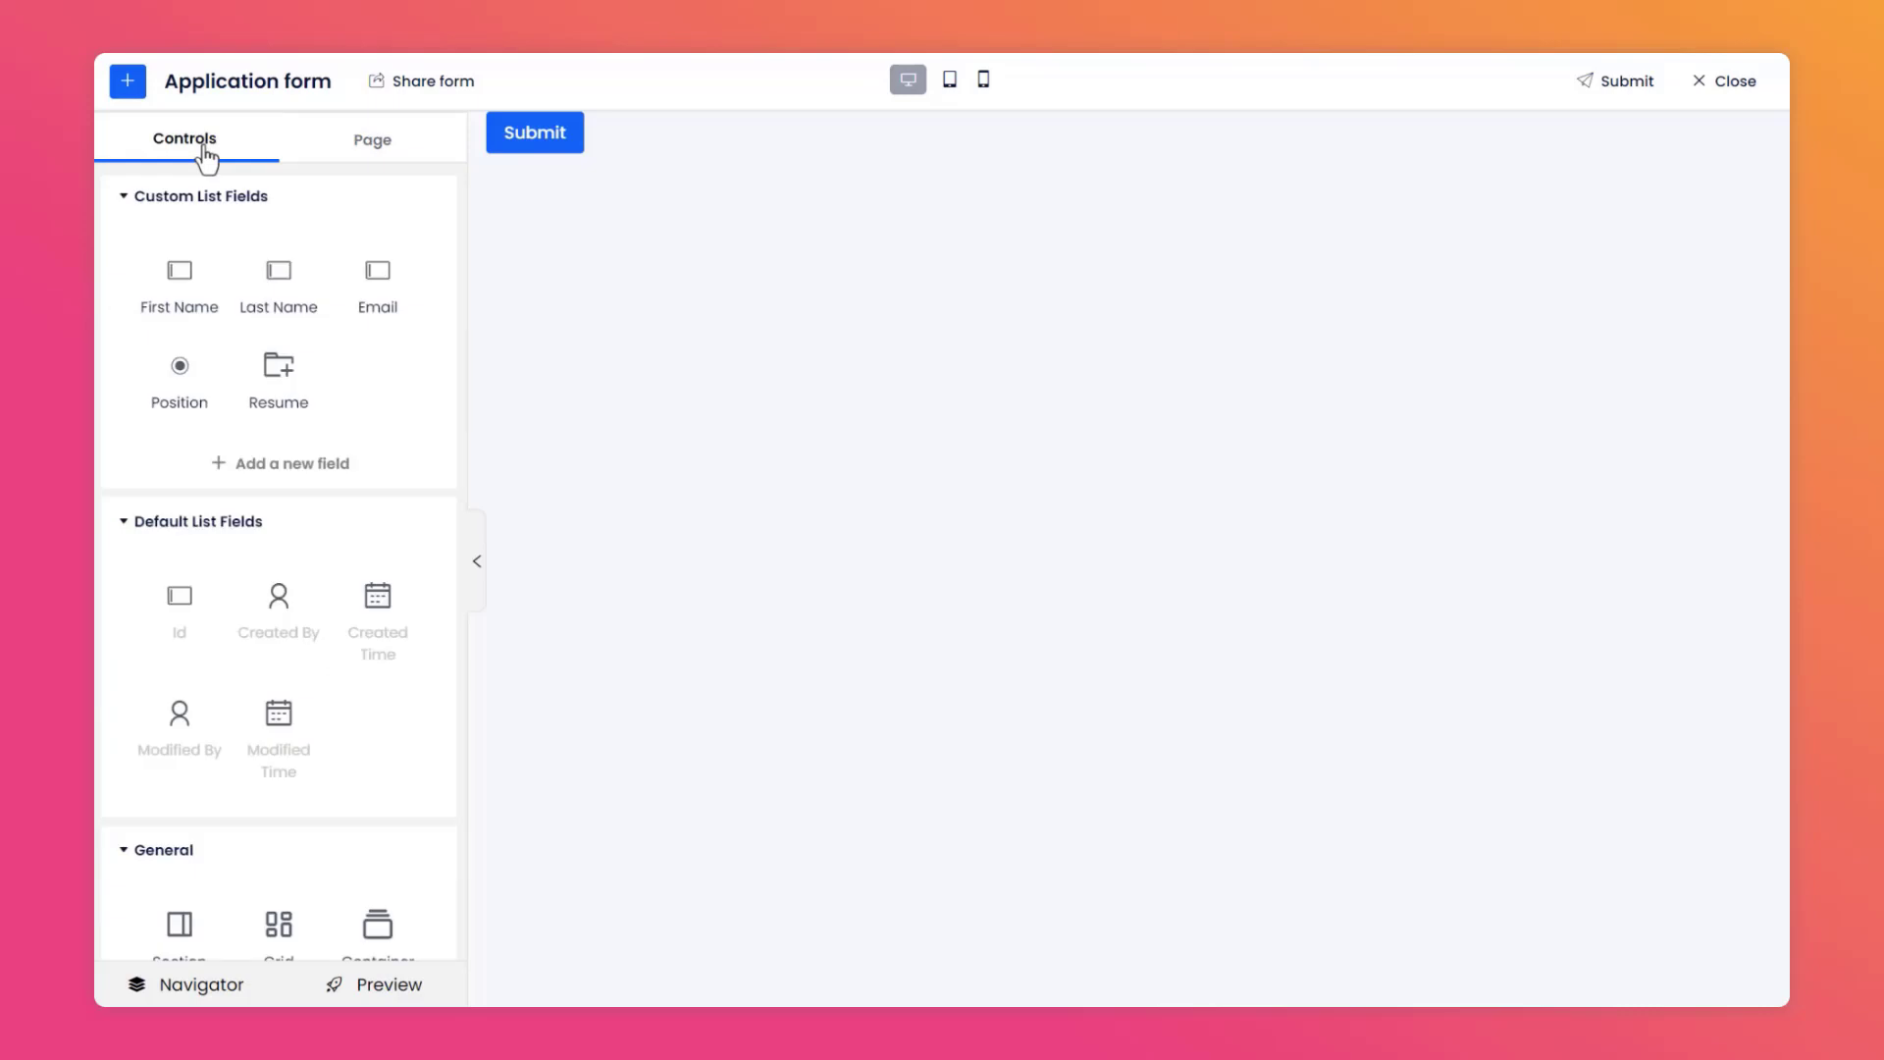
scroll(232, 202, down, 5)
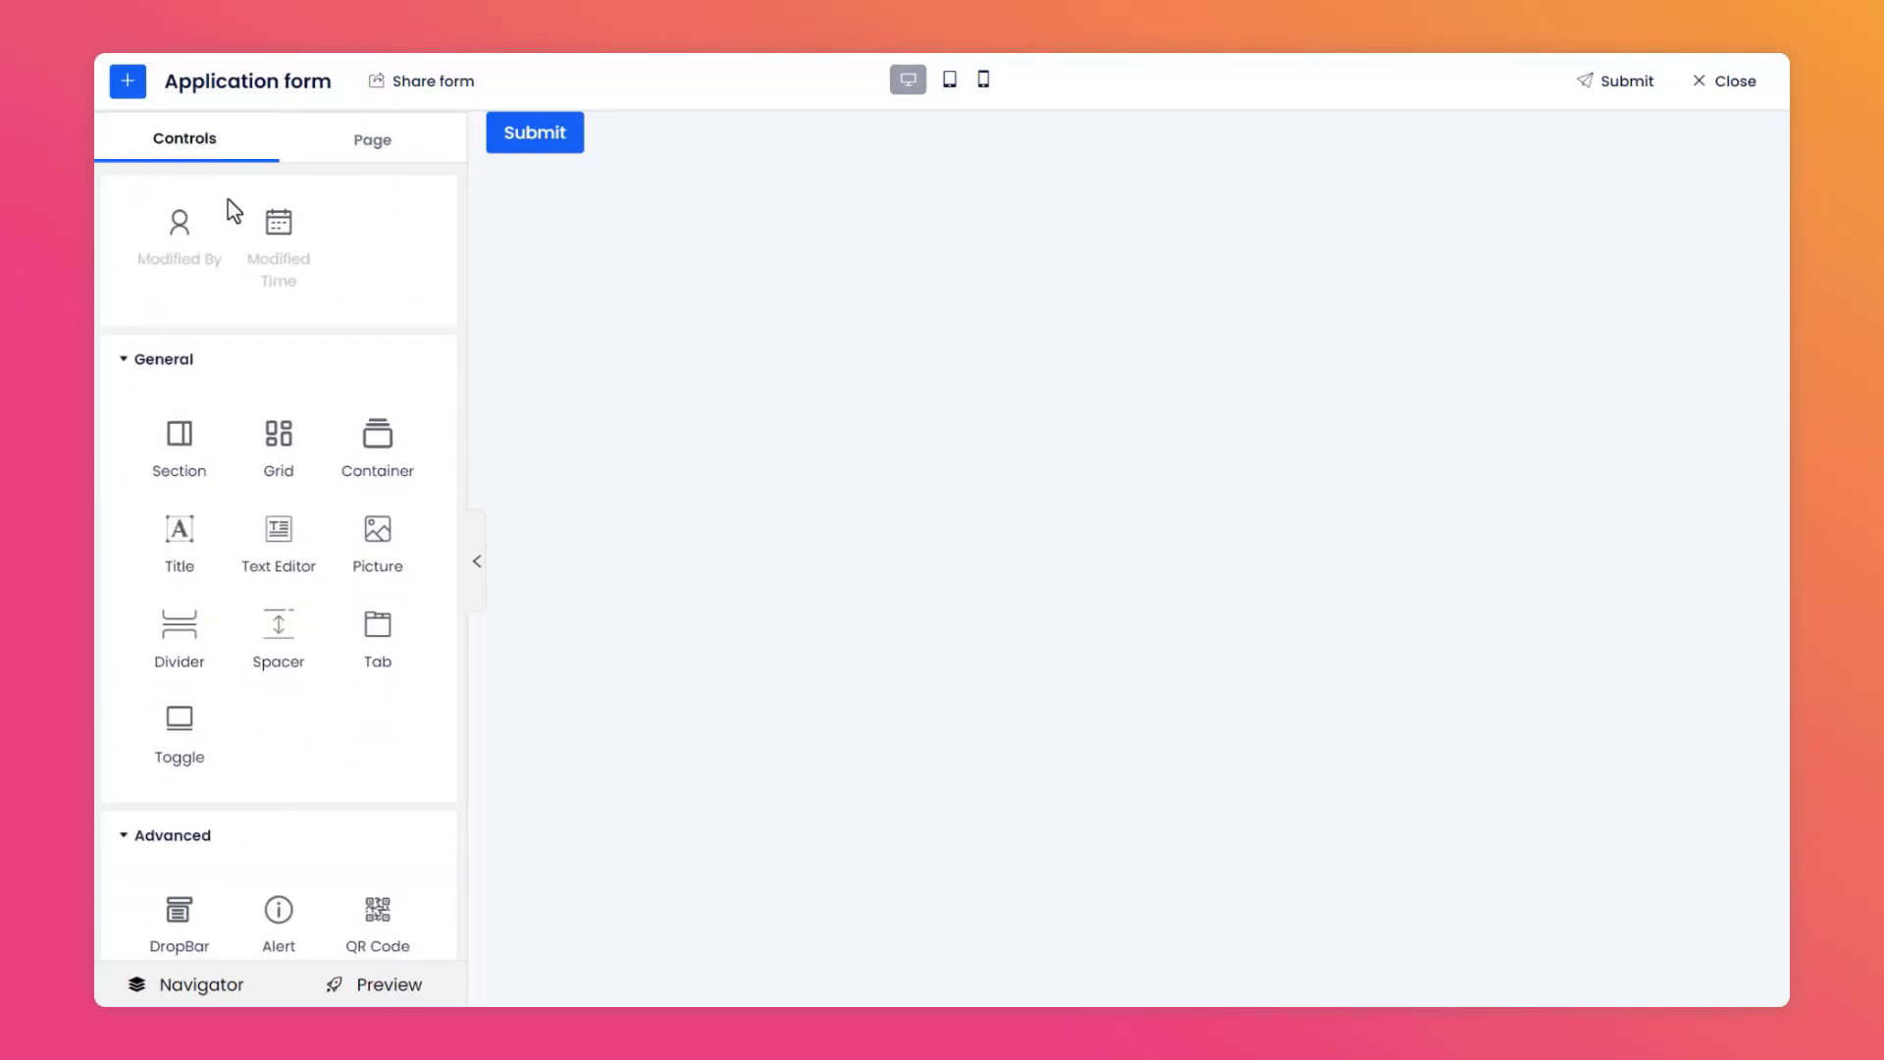
drag(197, 324, 666, 328)
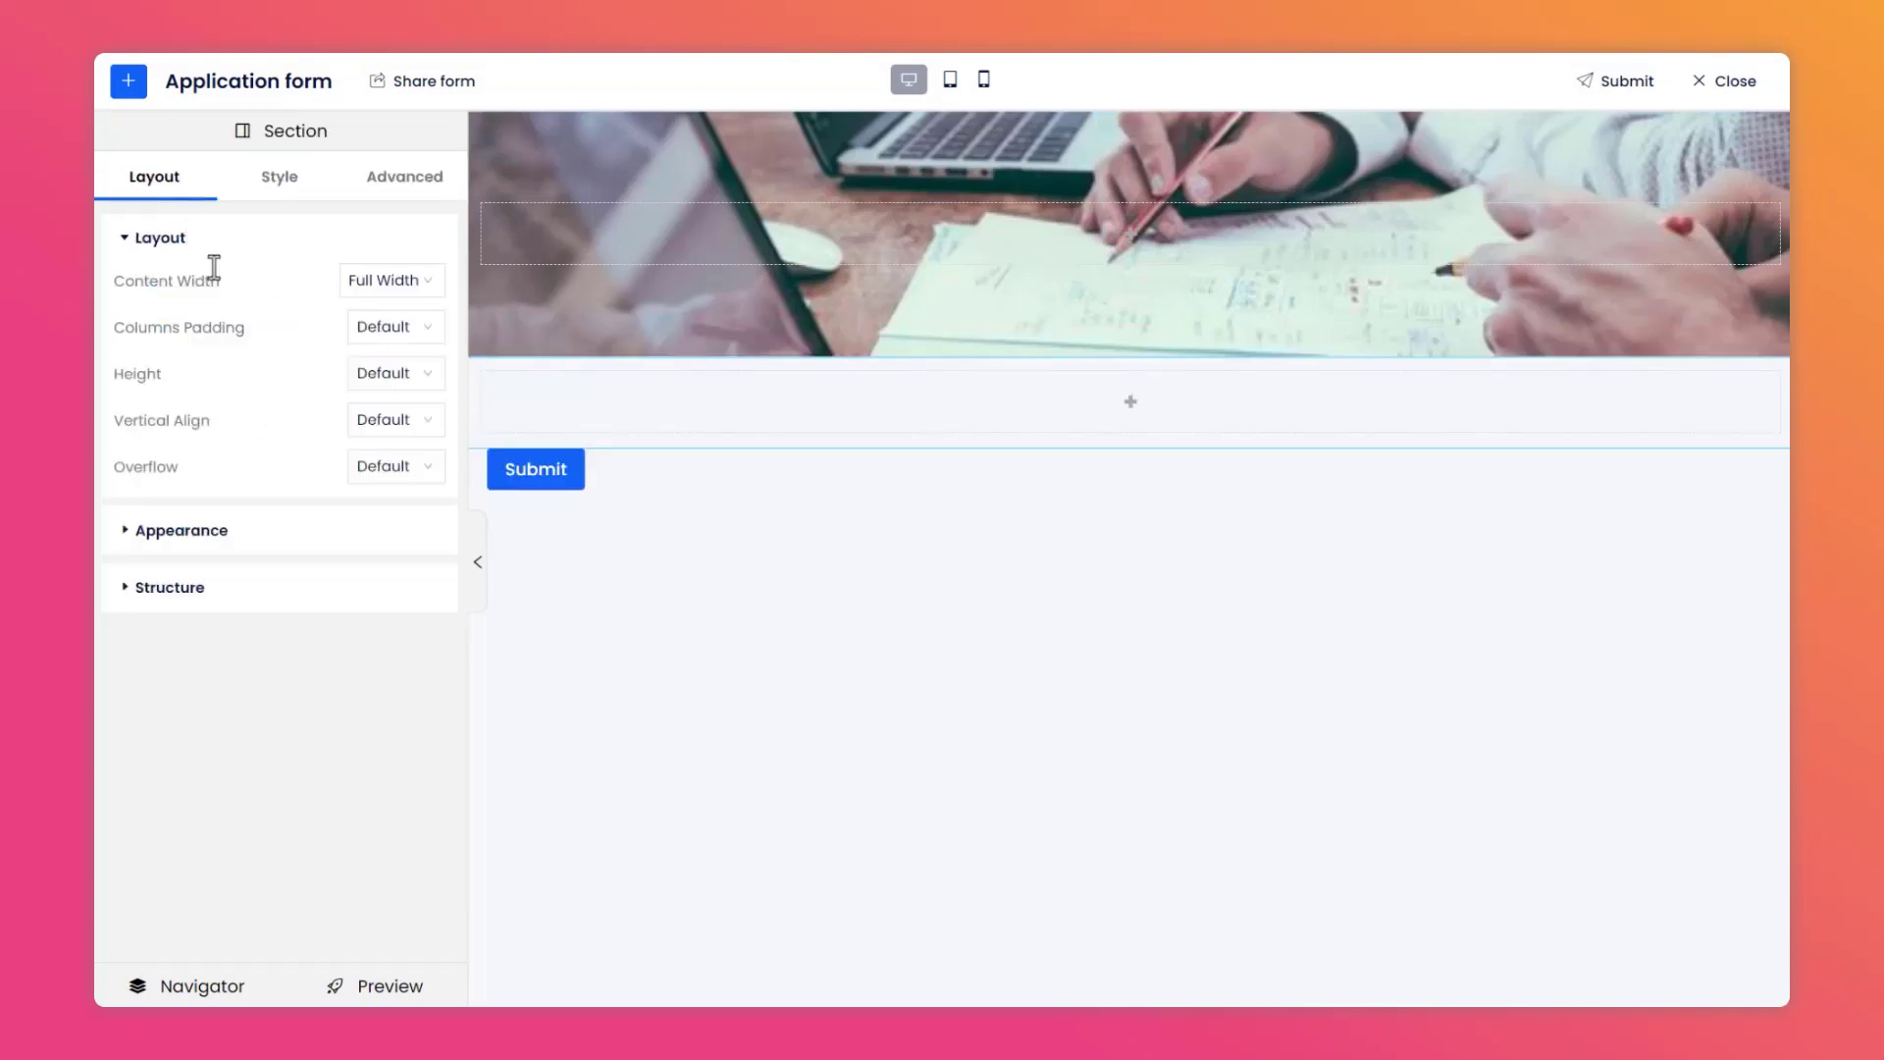
Set the section's content width to Fixed at 1000.
click(388, 281)
click(406, 327)
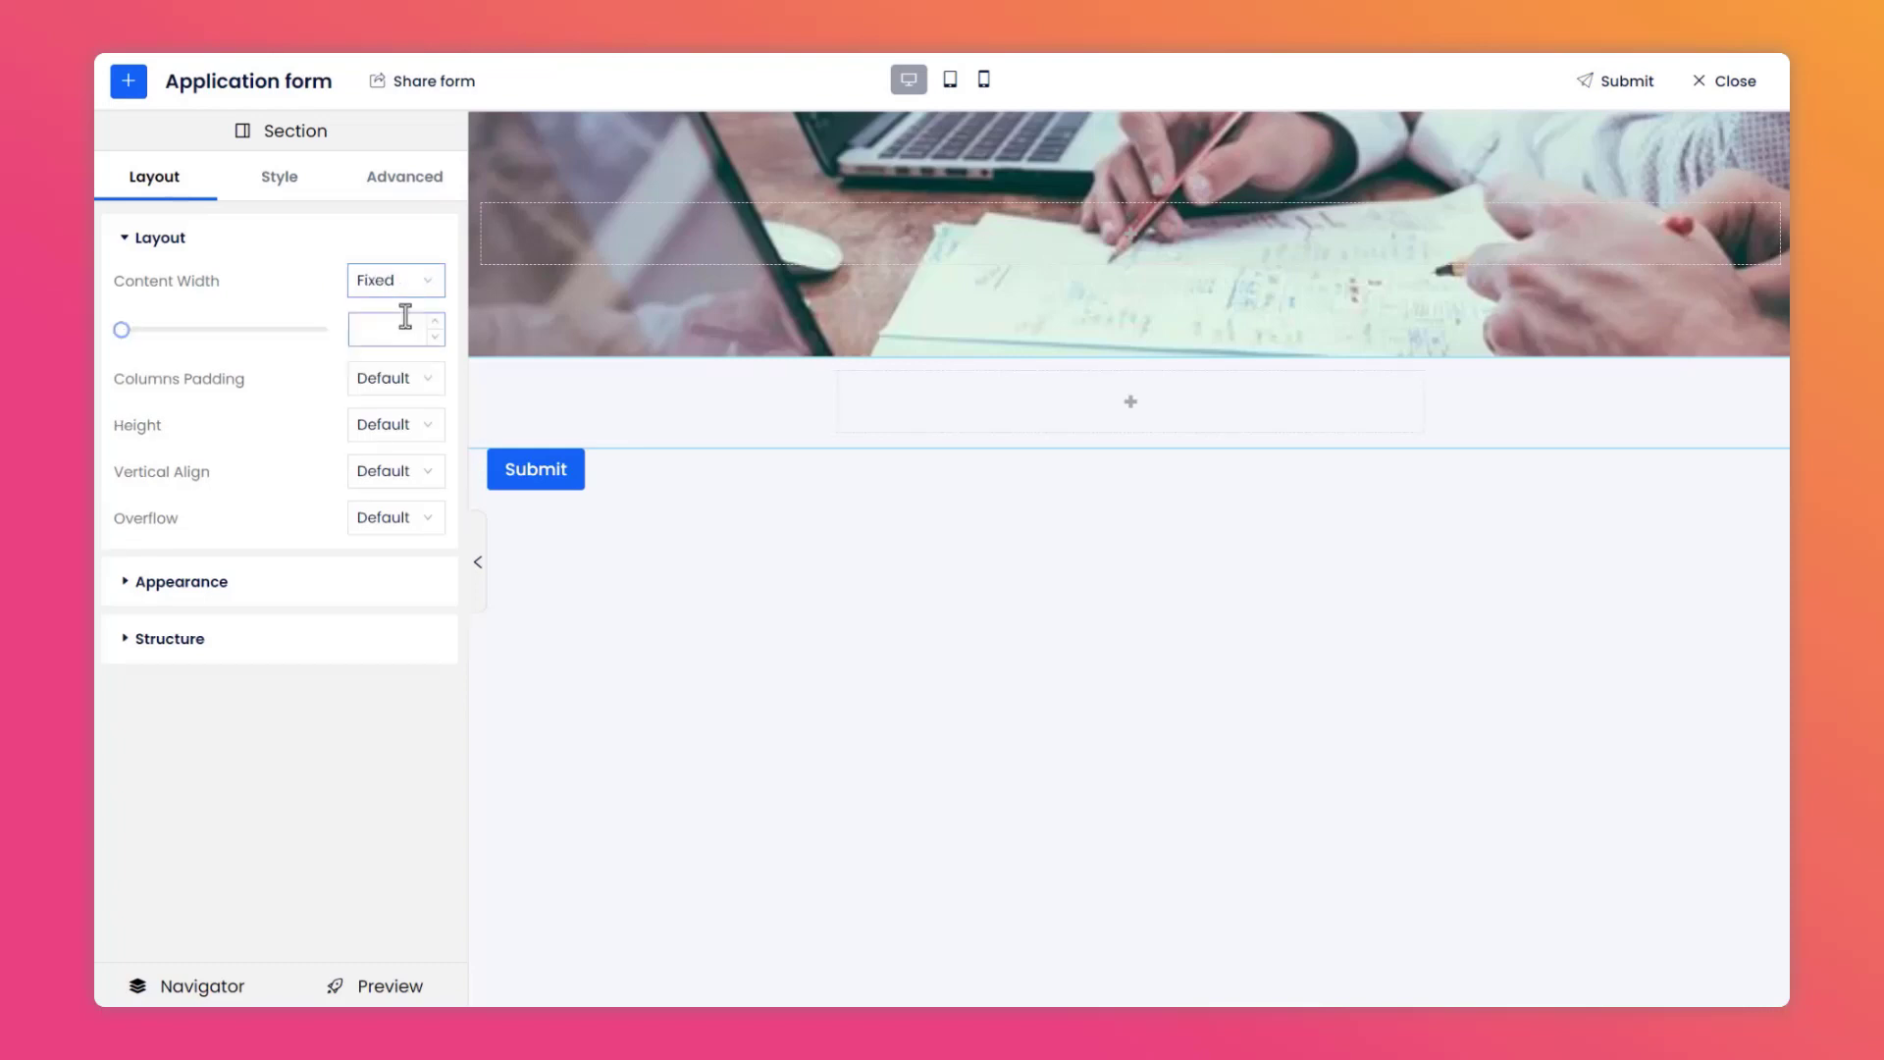
click(386, 332)
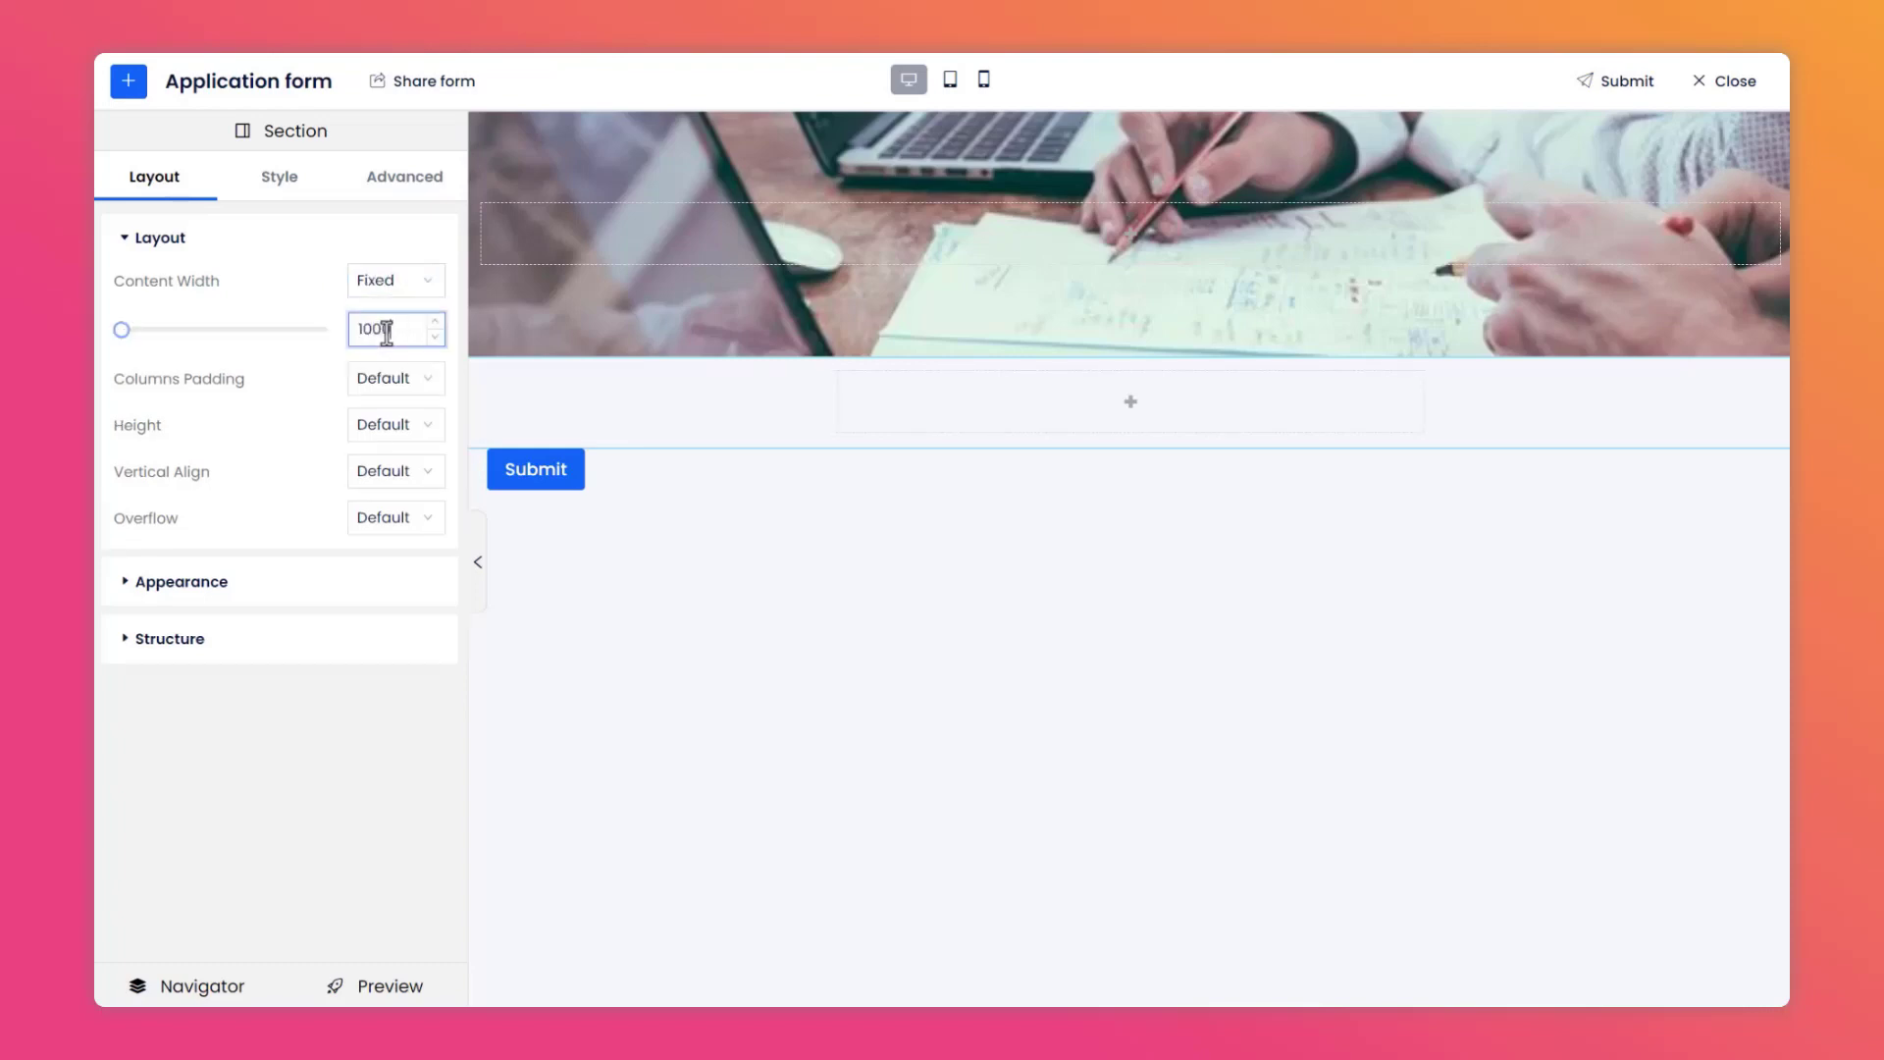
text(0)
Unlink the section's margins and set its top margin to -80 px.
click(393, 201)
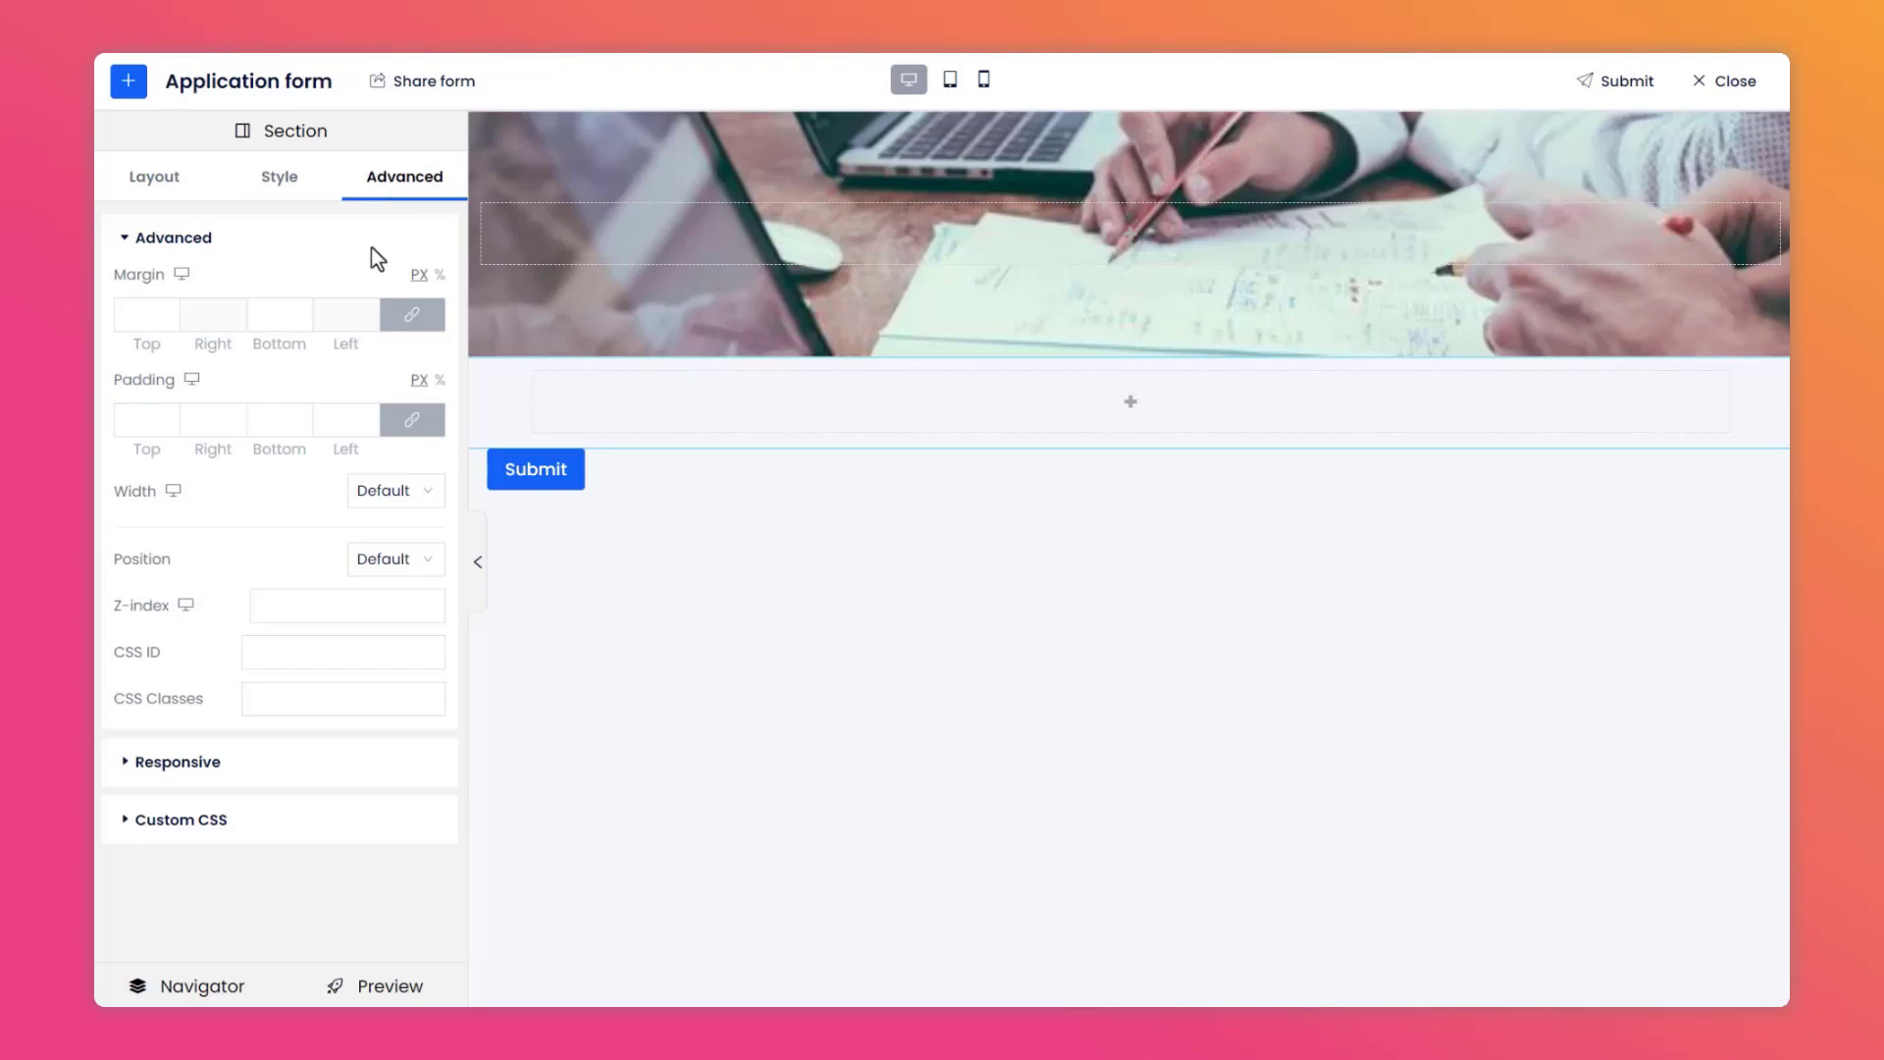
click(410, 316)
click(148, 313)
text(-)
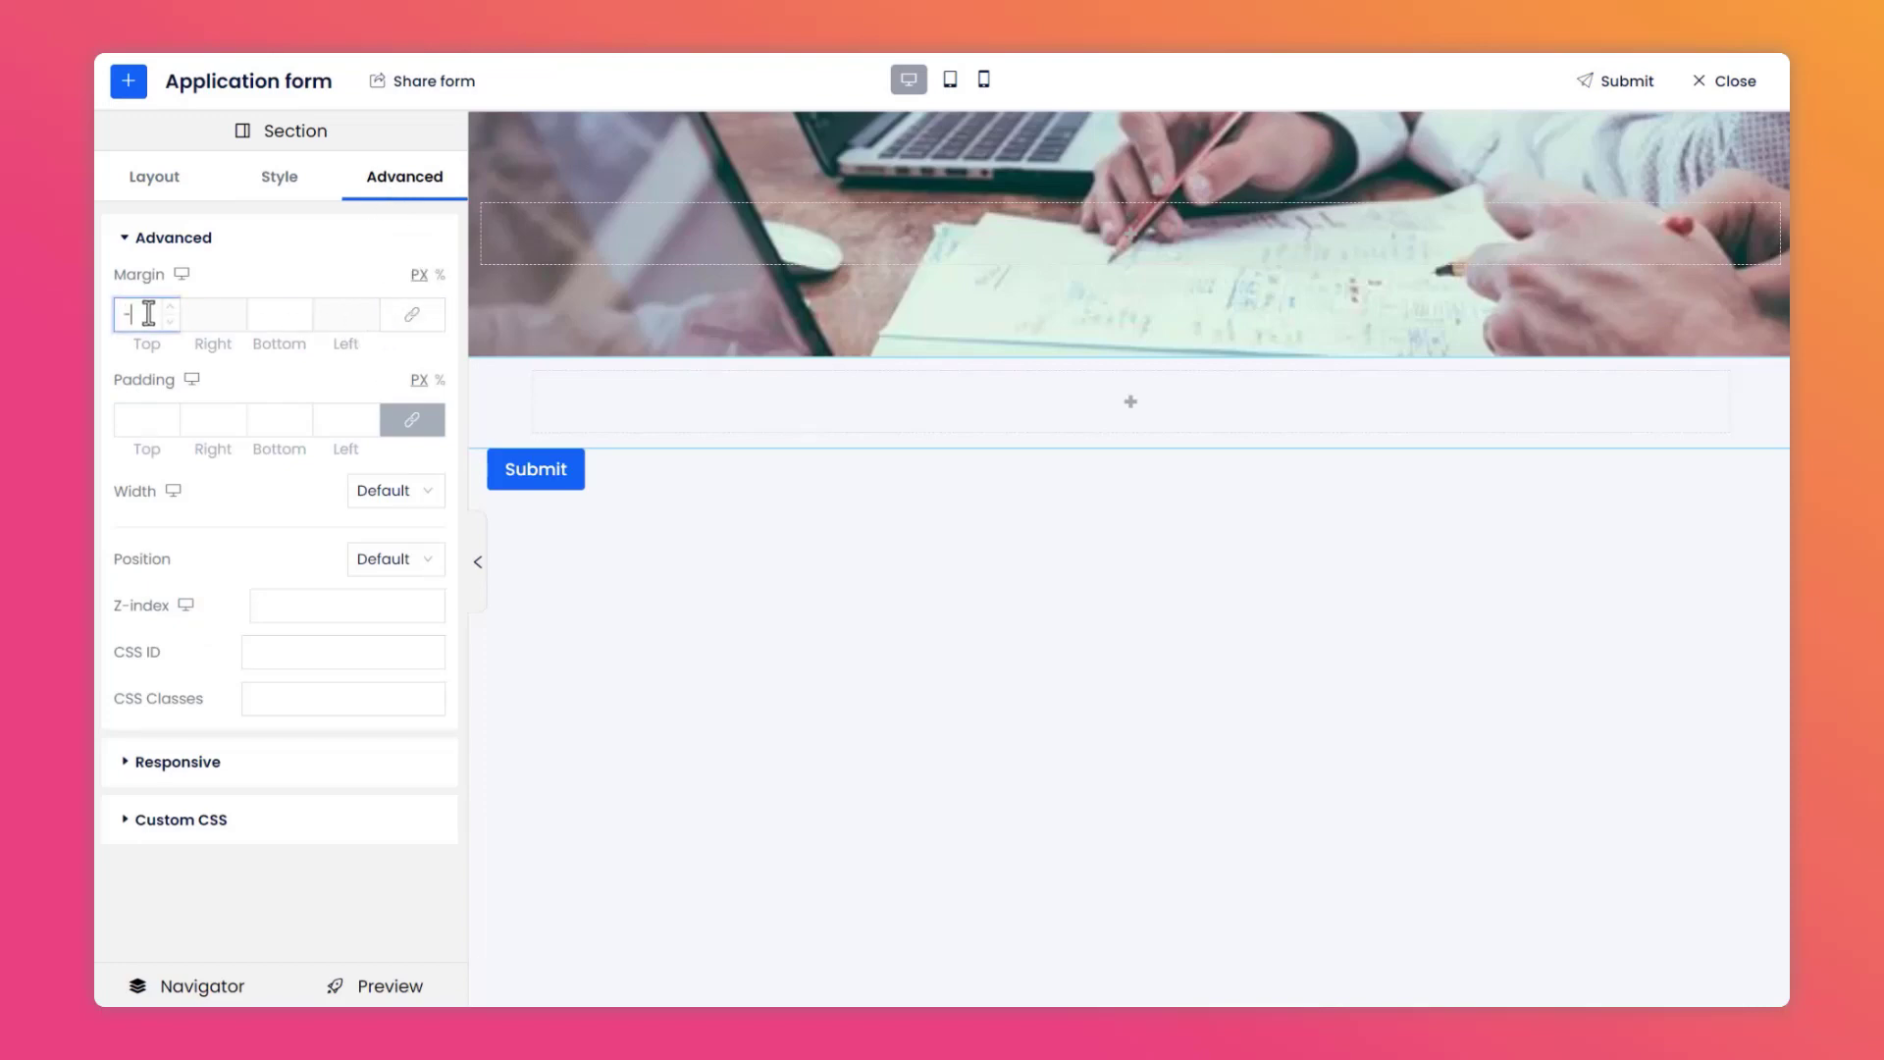
text(80)
click(221, 279)
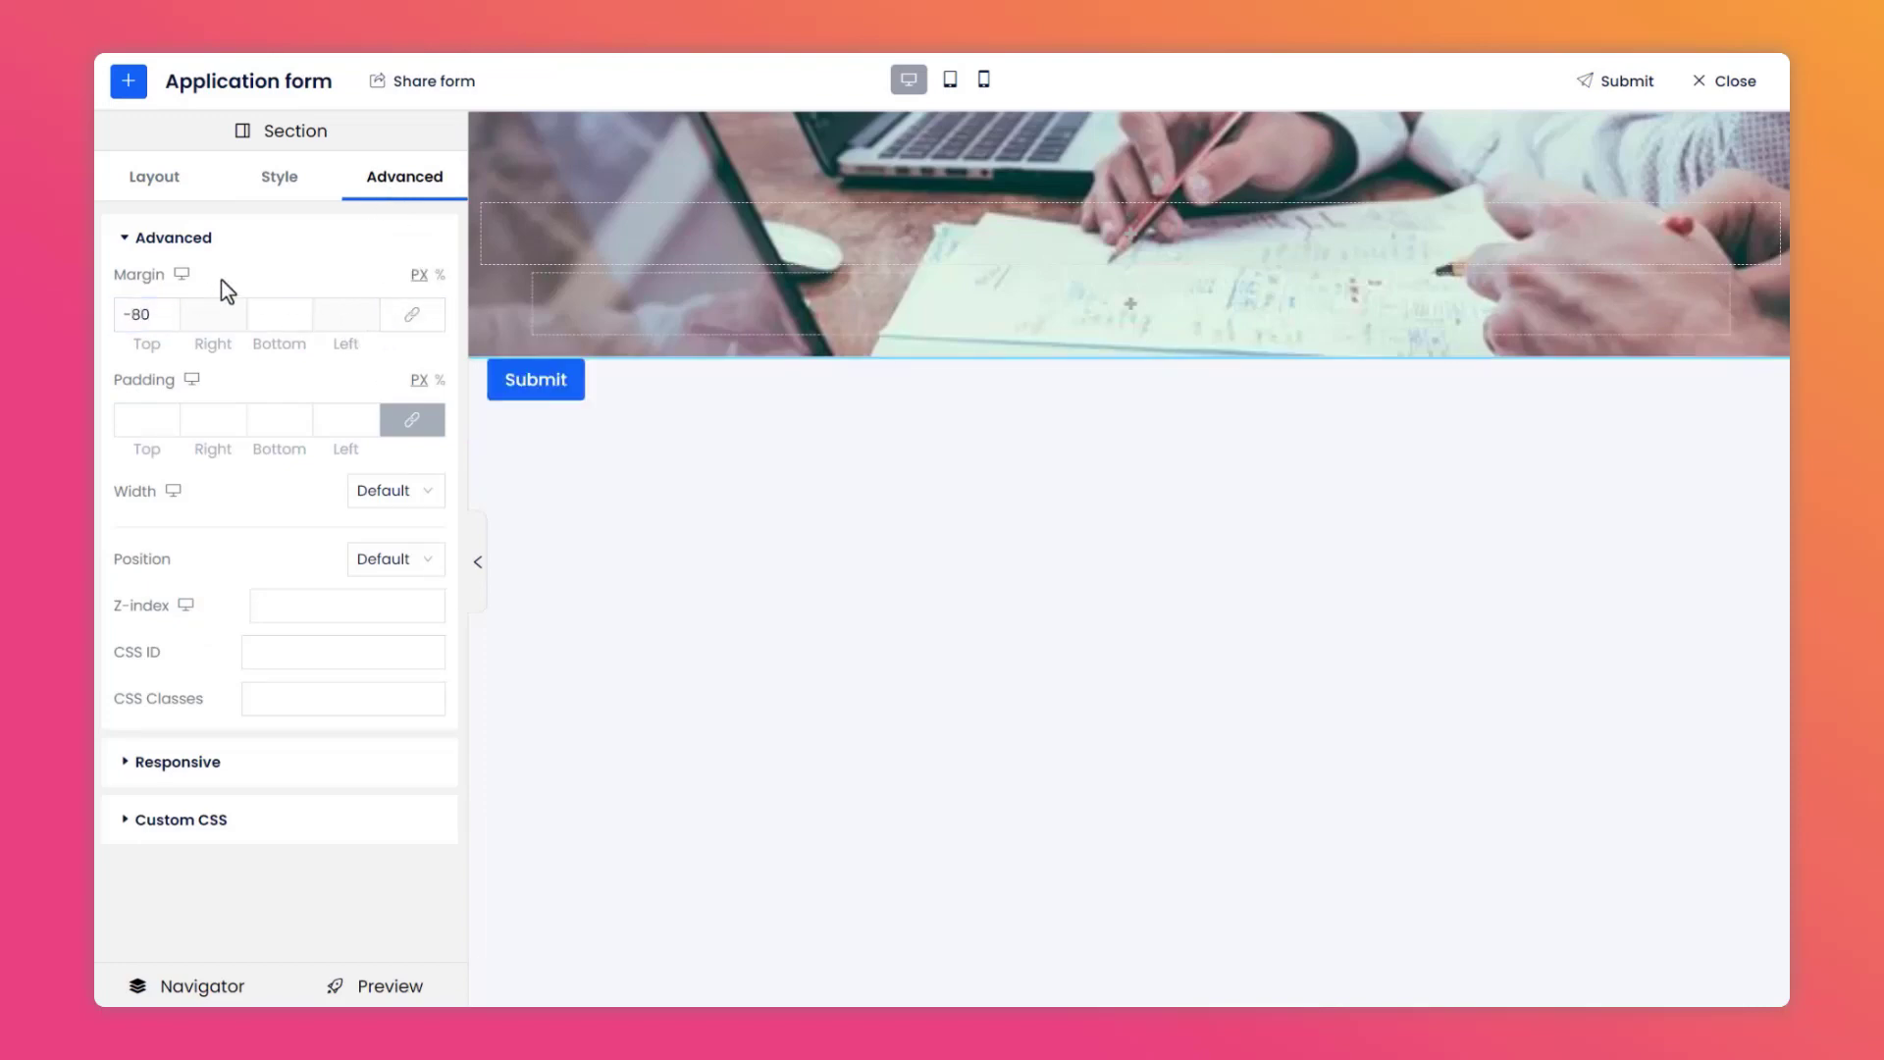
Add another Section control inside the overlapping section.
click(126, 92)
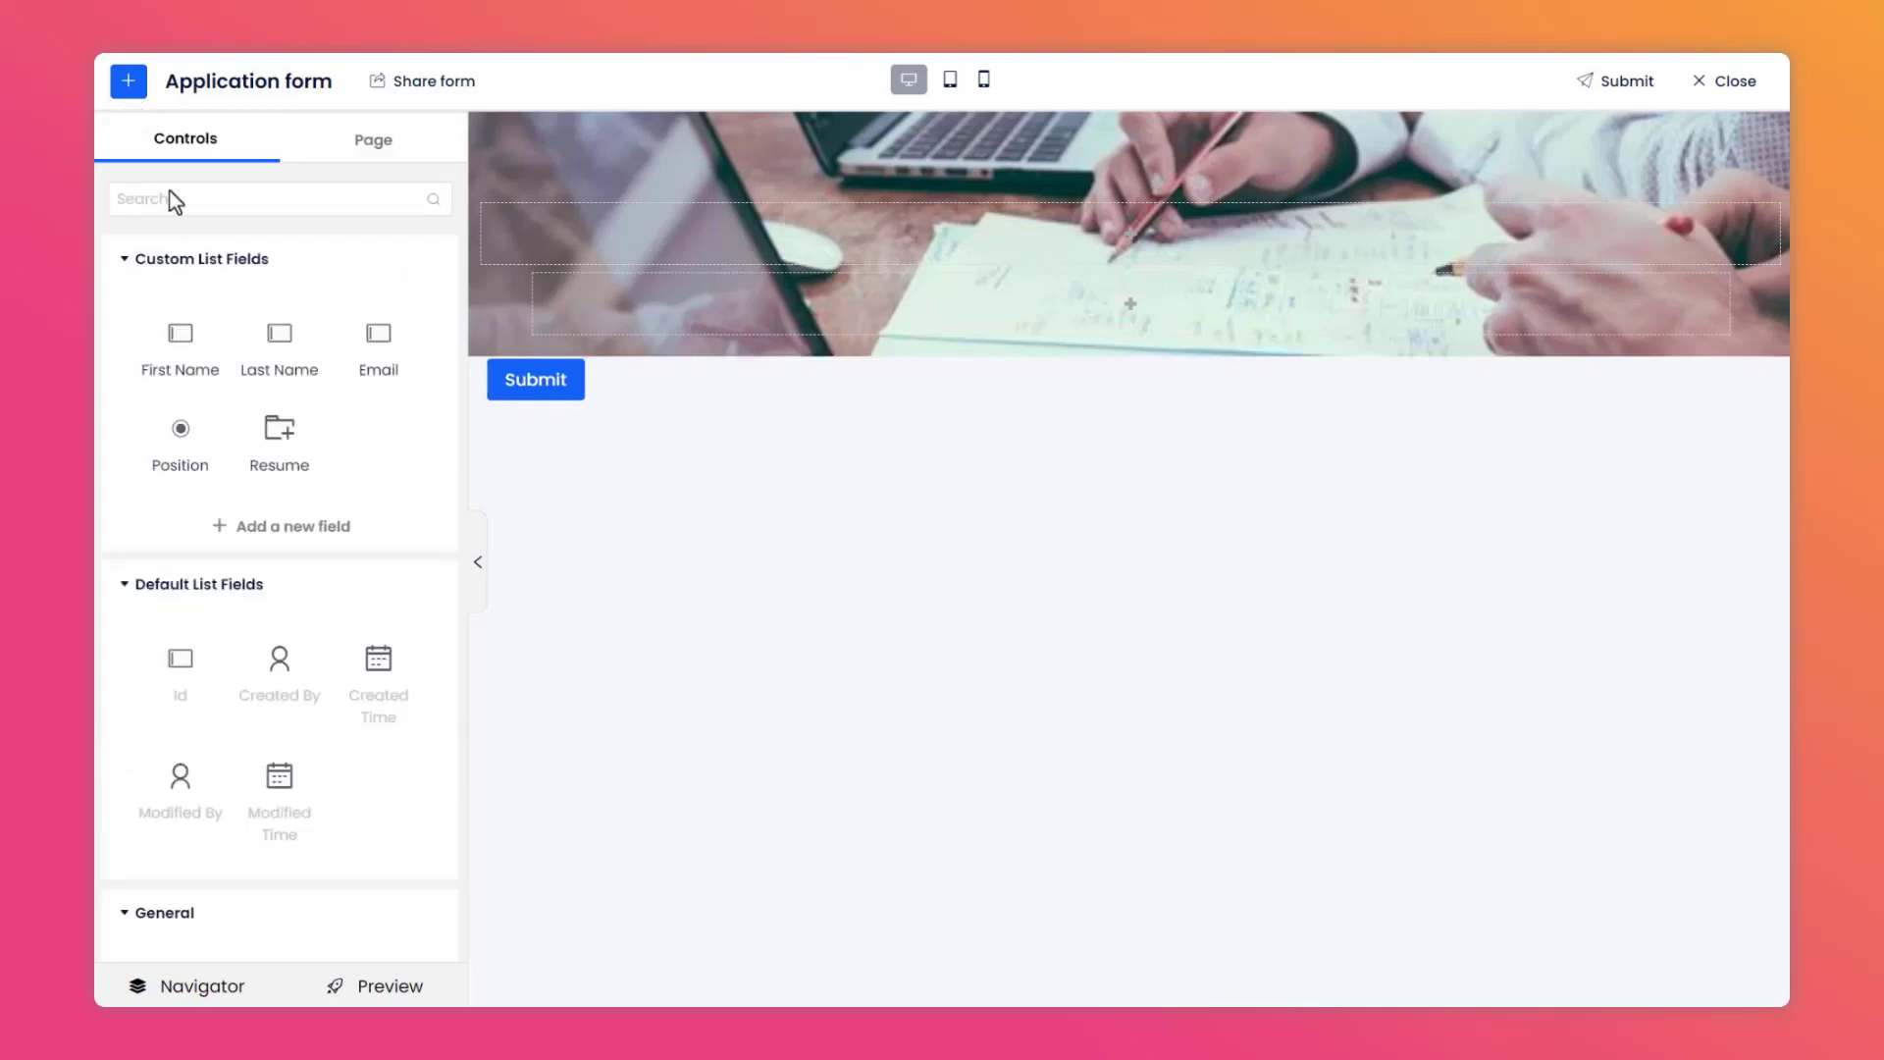
scroll(181, 224, down, 1)
scroll(181, 224, down, 5)
drag(189, 379, 723, 332)
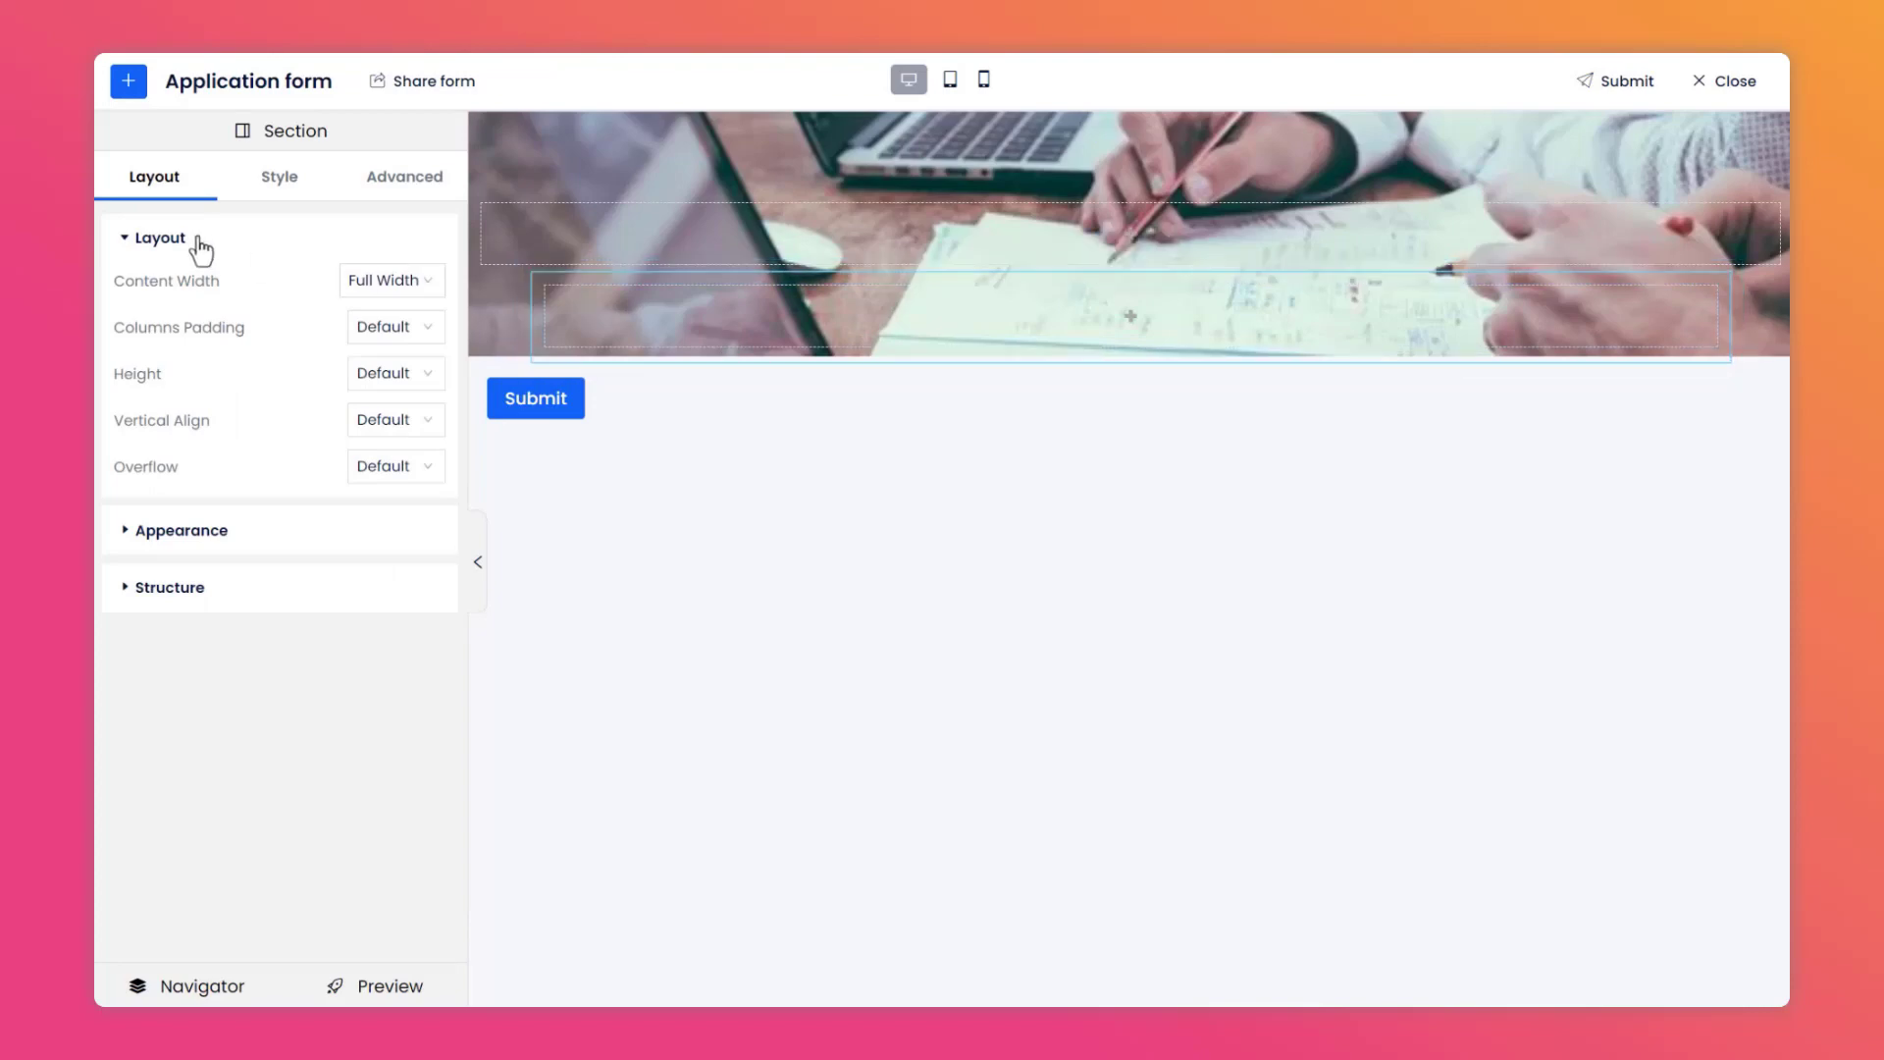
Set the inner section's content width to Fixed at 800.
click(406, 282)
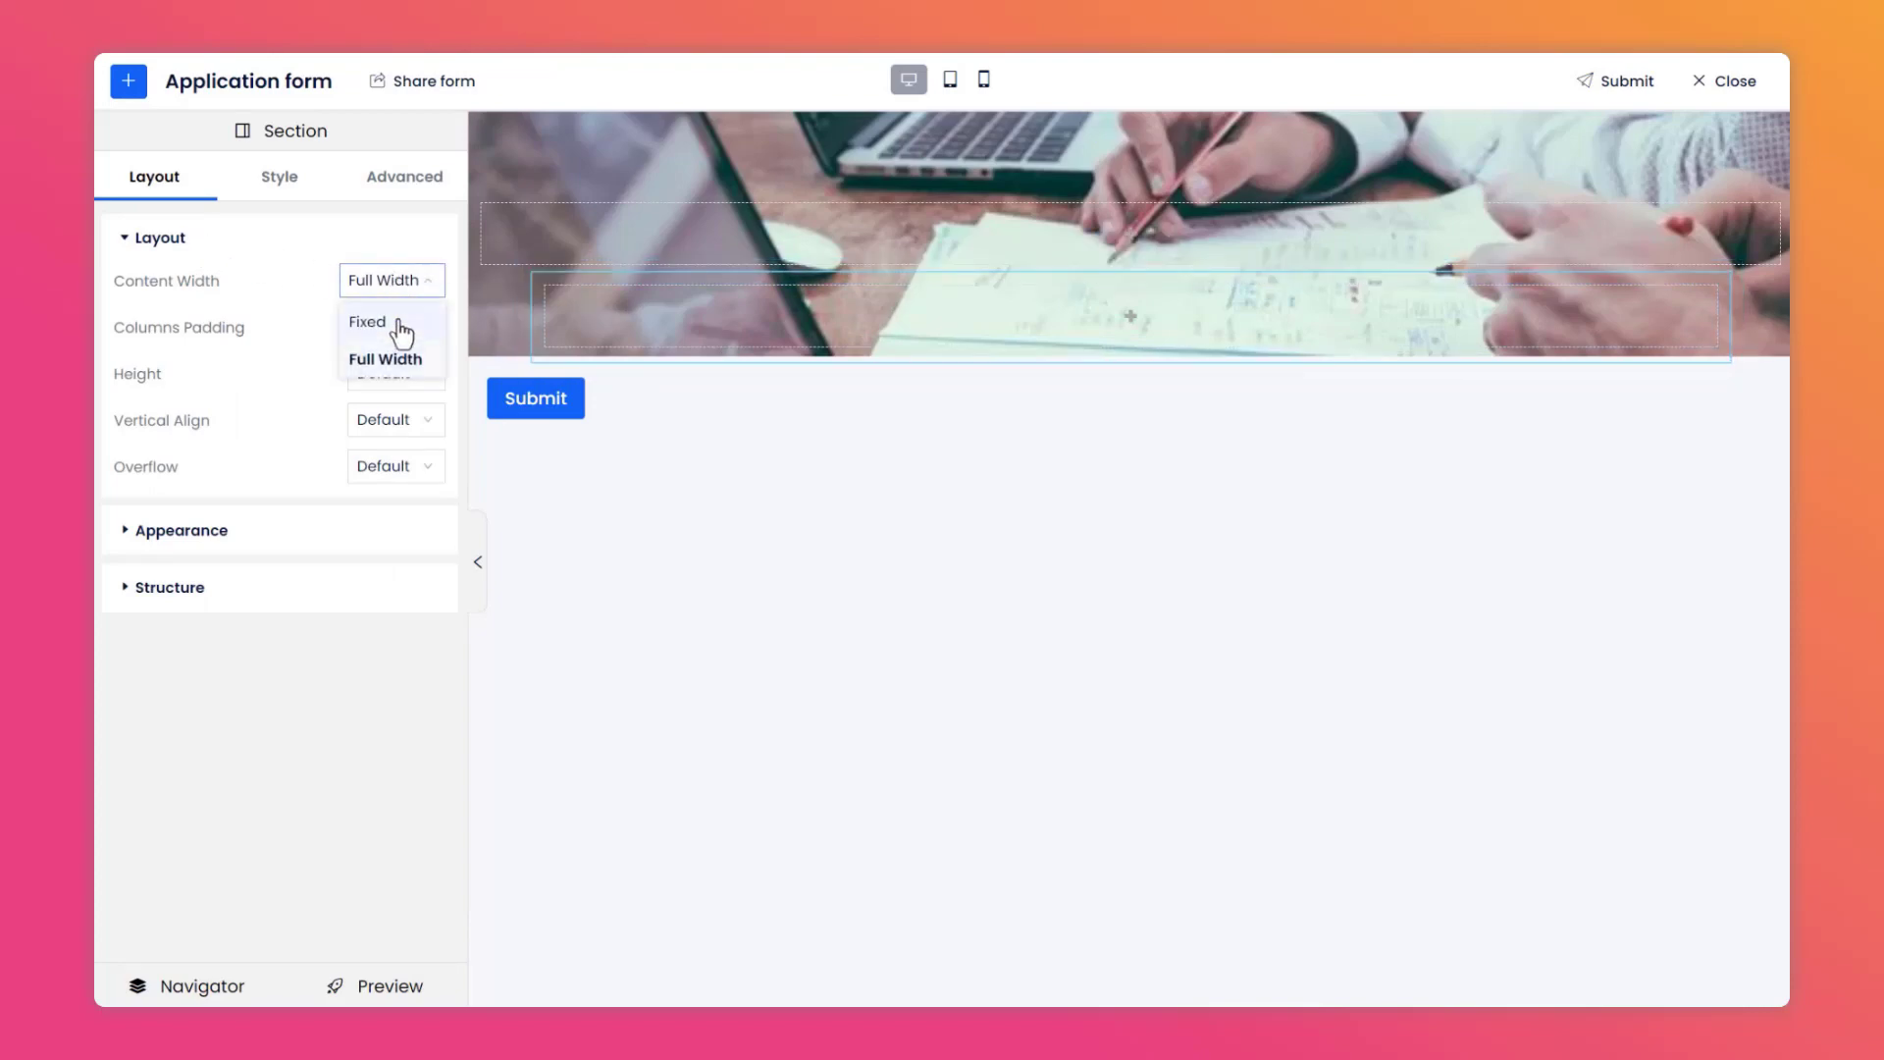
click(401, 327)
click(379, 331)
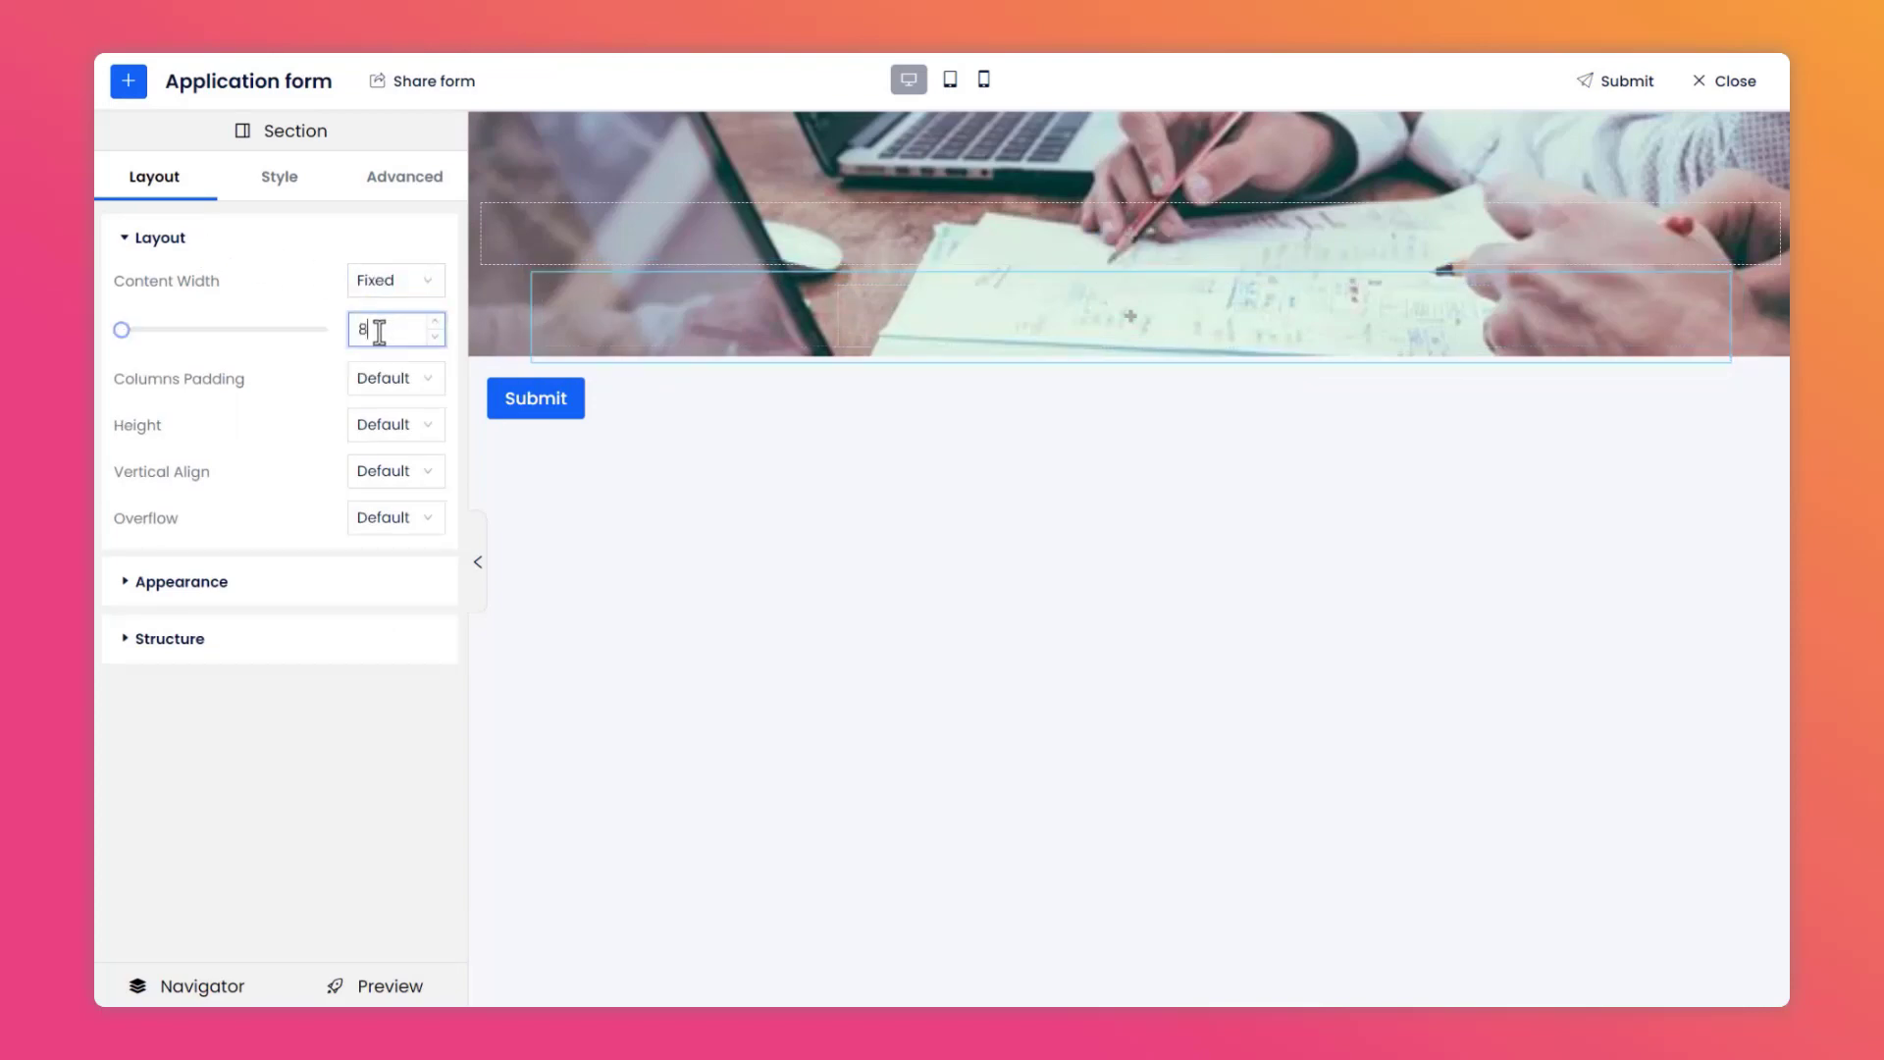
text(800)
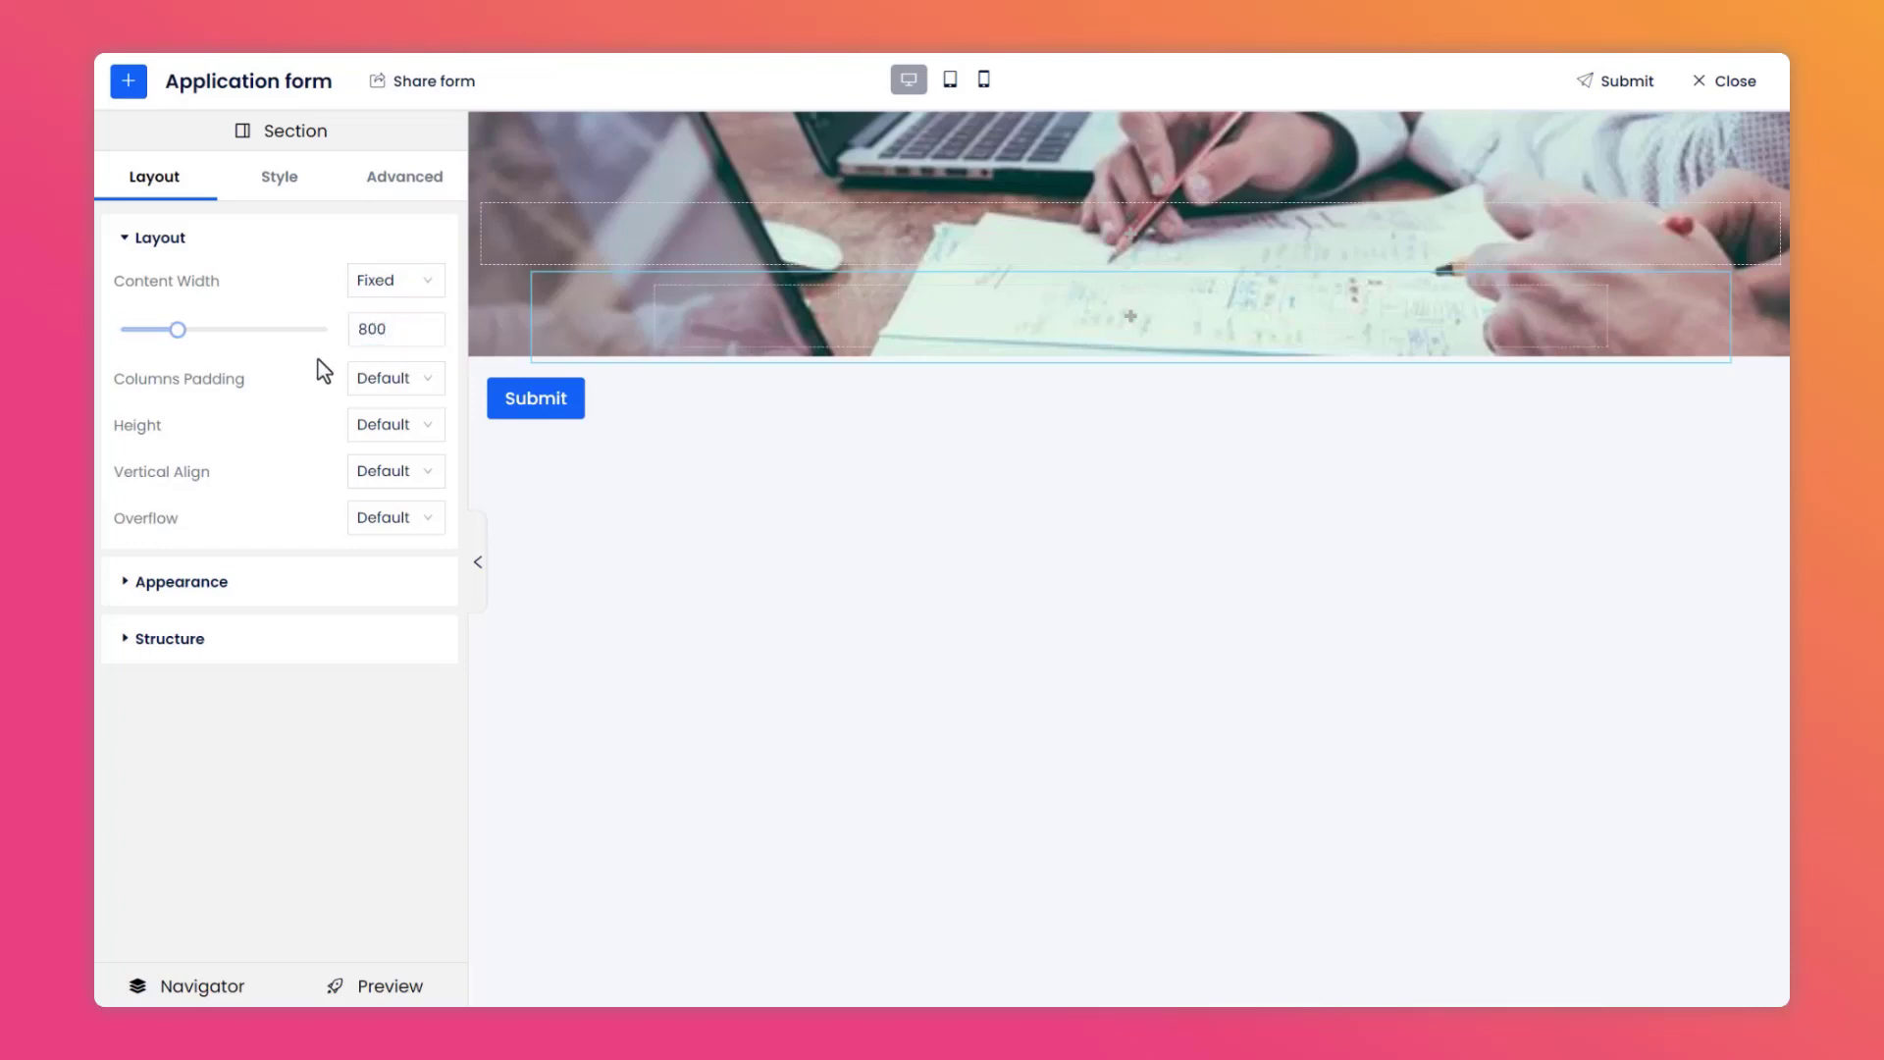
Set the inner section's height to a minimum of 200 and its vertical alignment to Center.
click(418, 432)
click(421, 503)
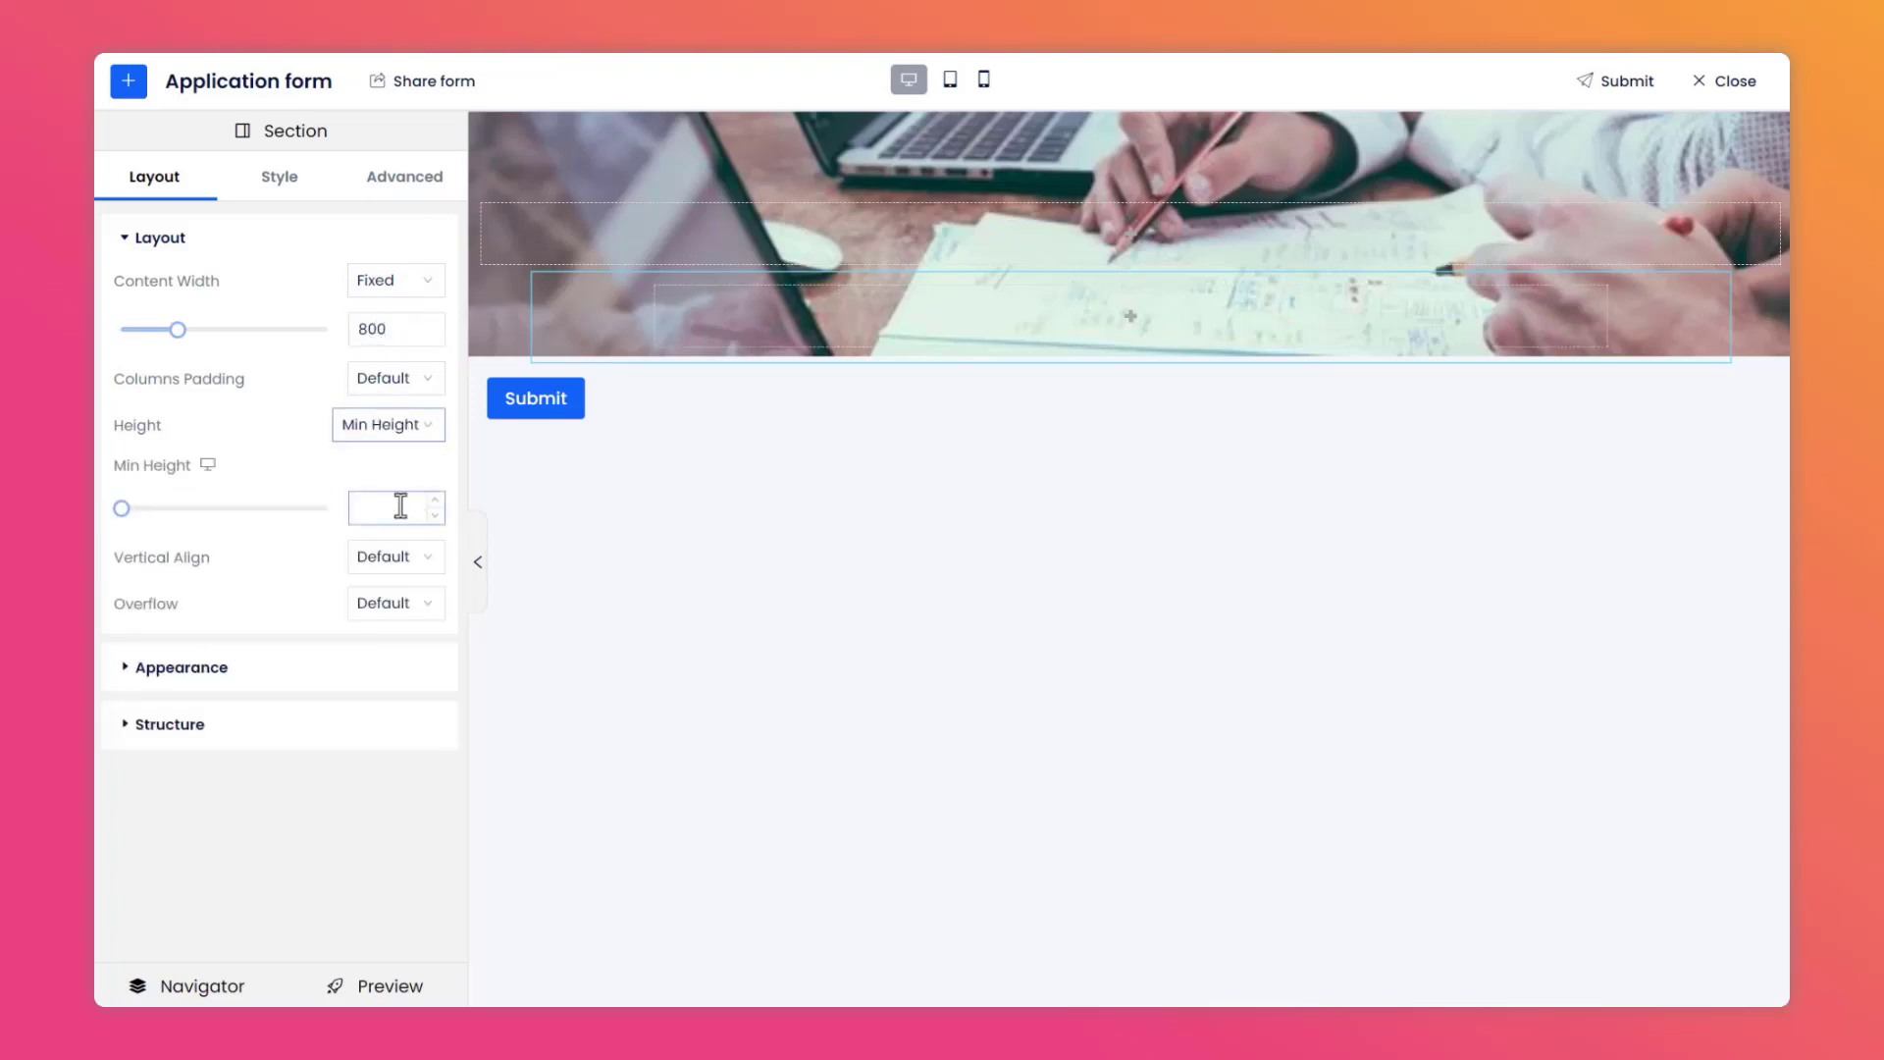
click(389, 509)
text(200)
click(314, 546)
click(390, 556)
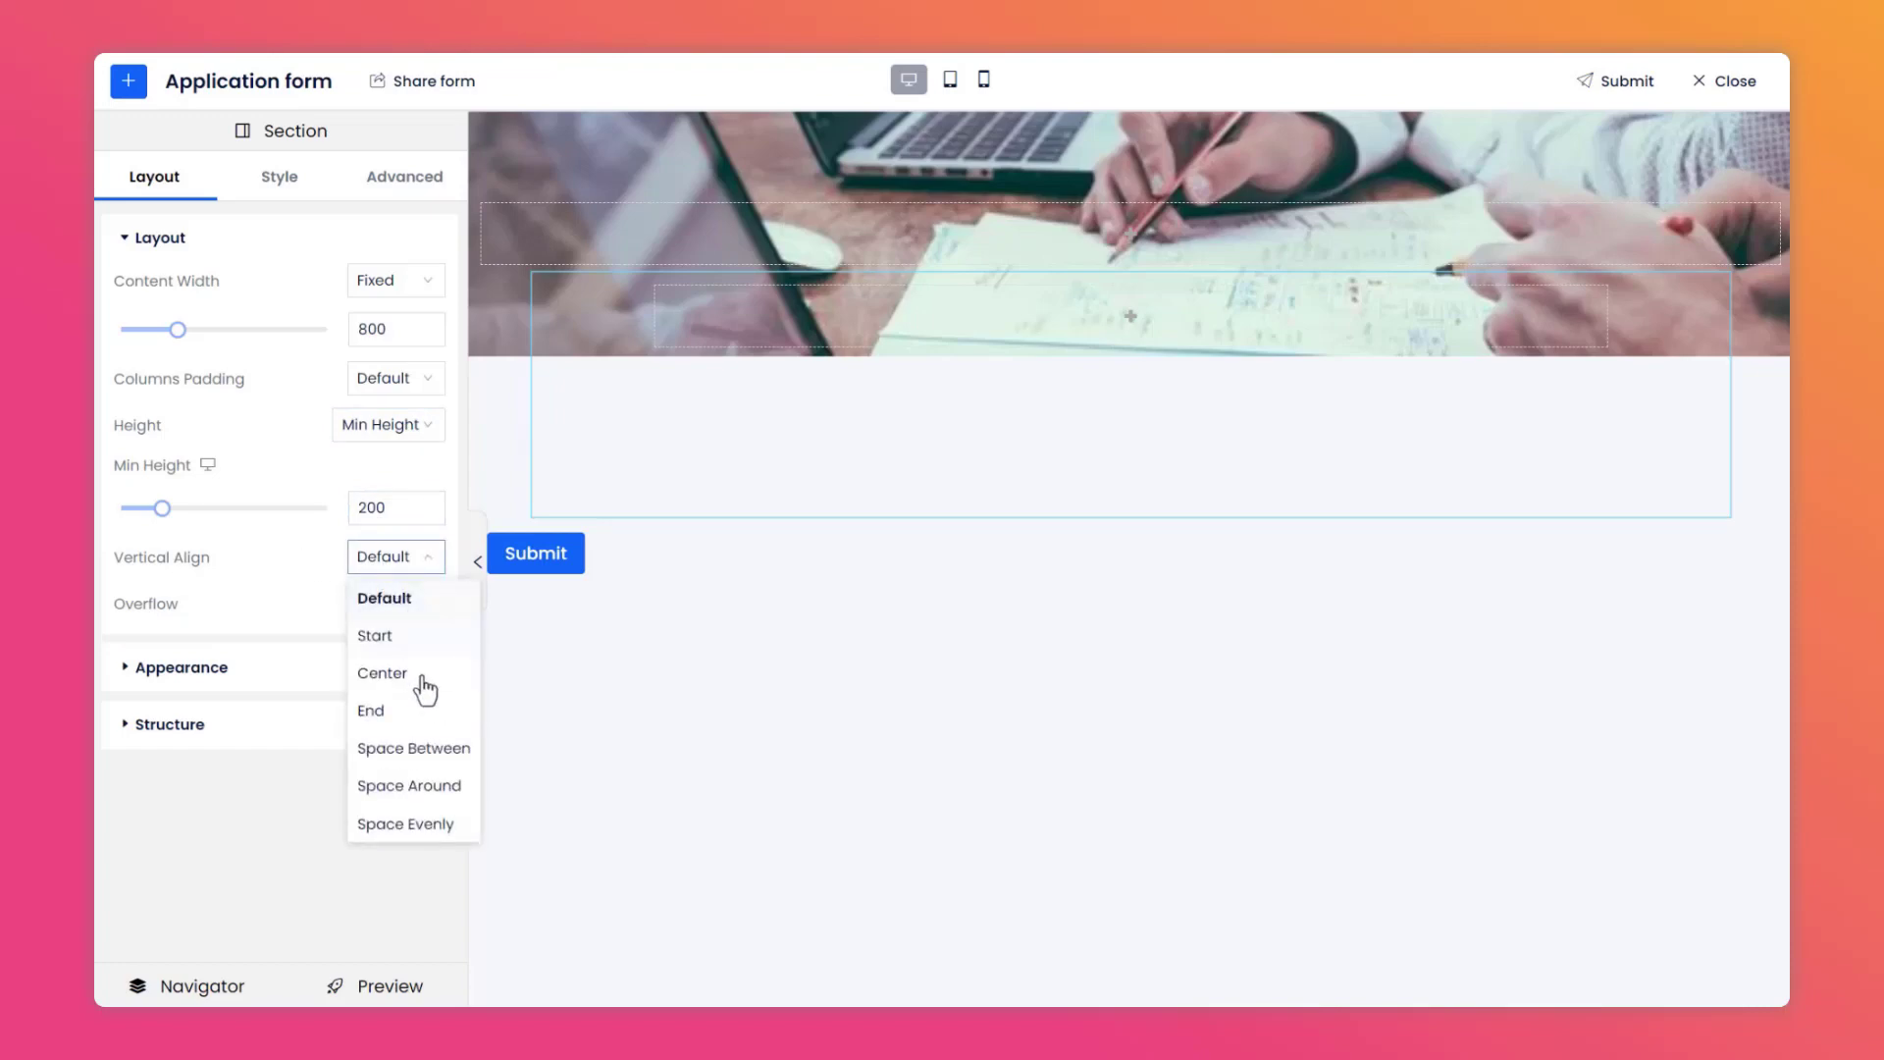
click(422, 670)
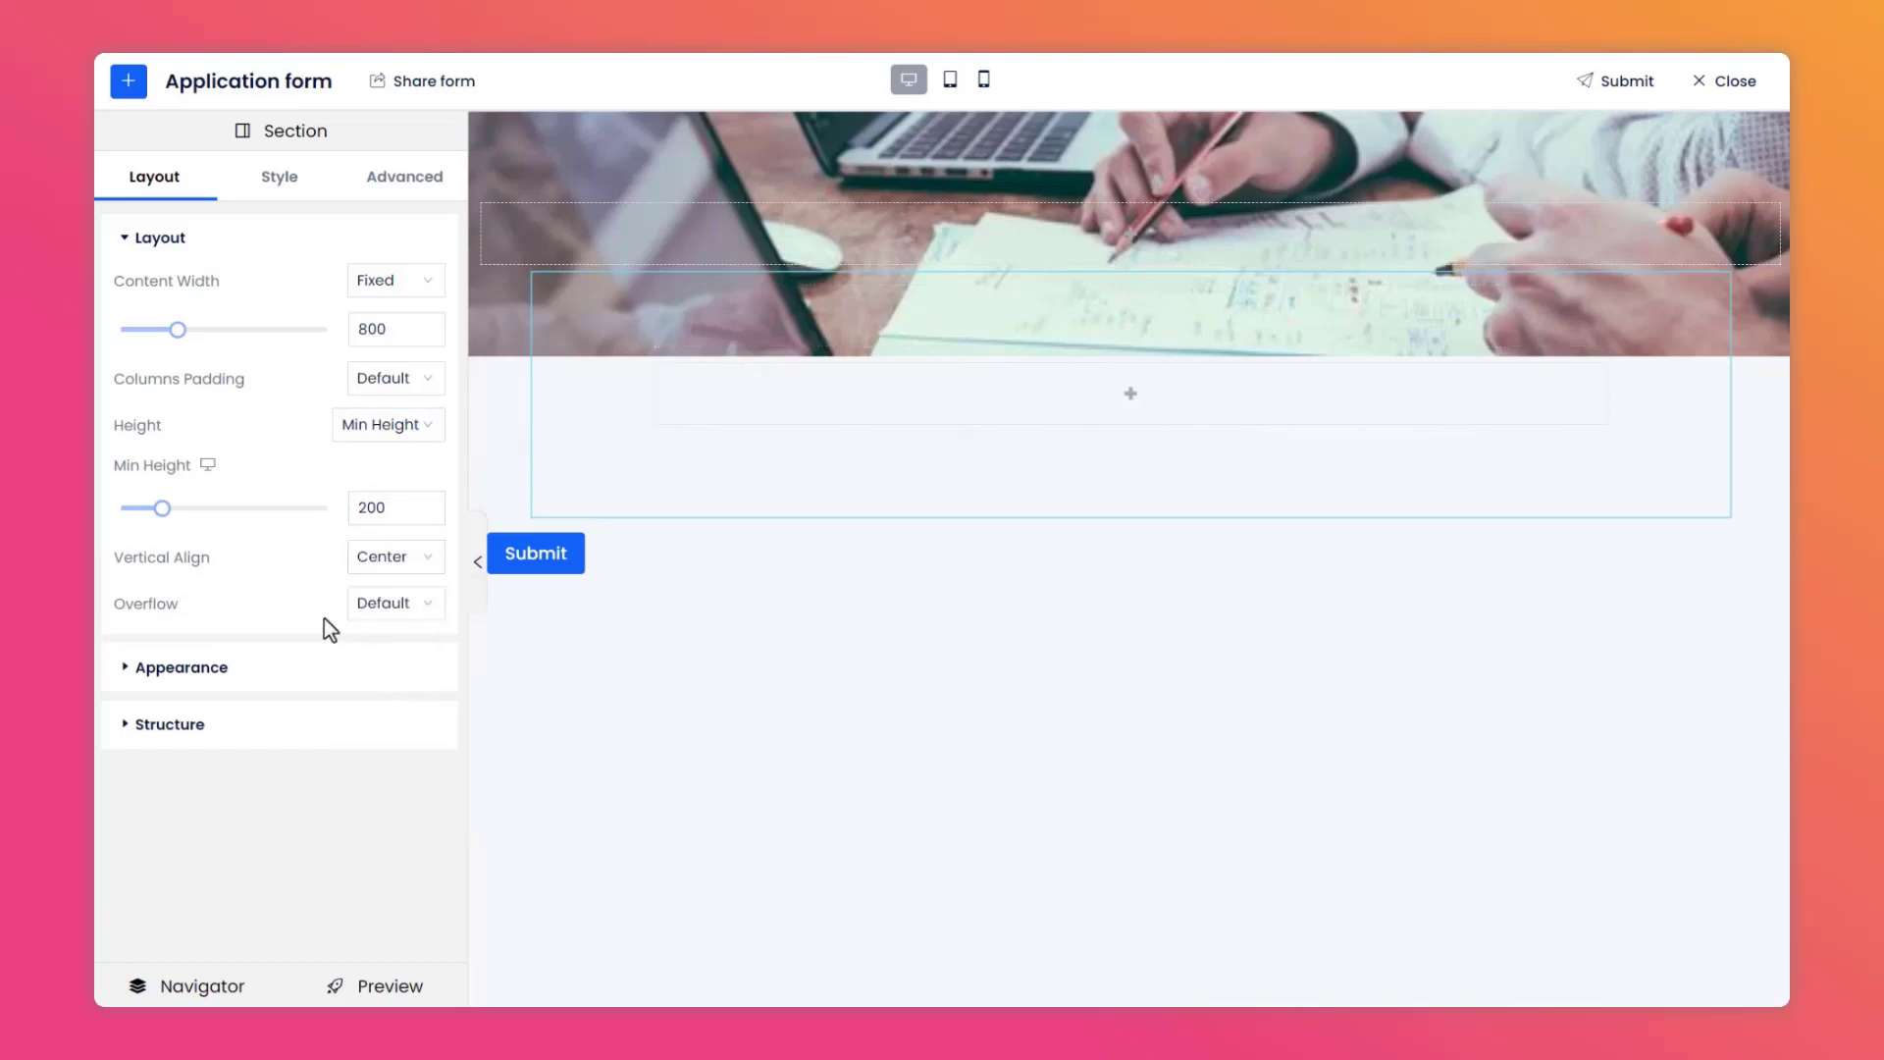
Give the inner section a white solid fill background.
click(279, 186)
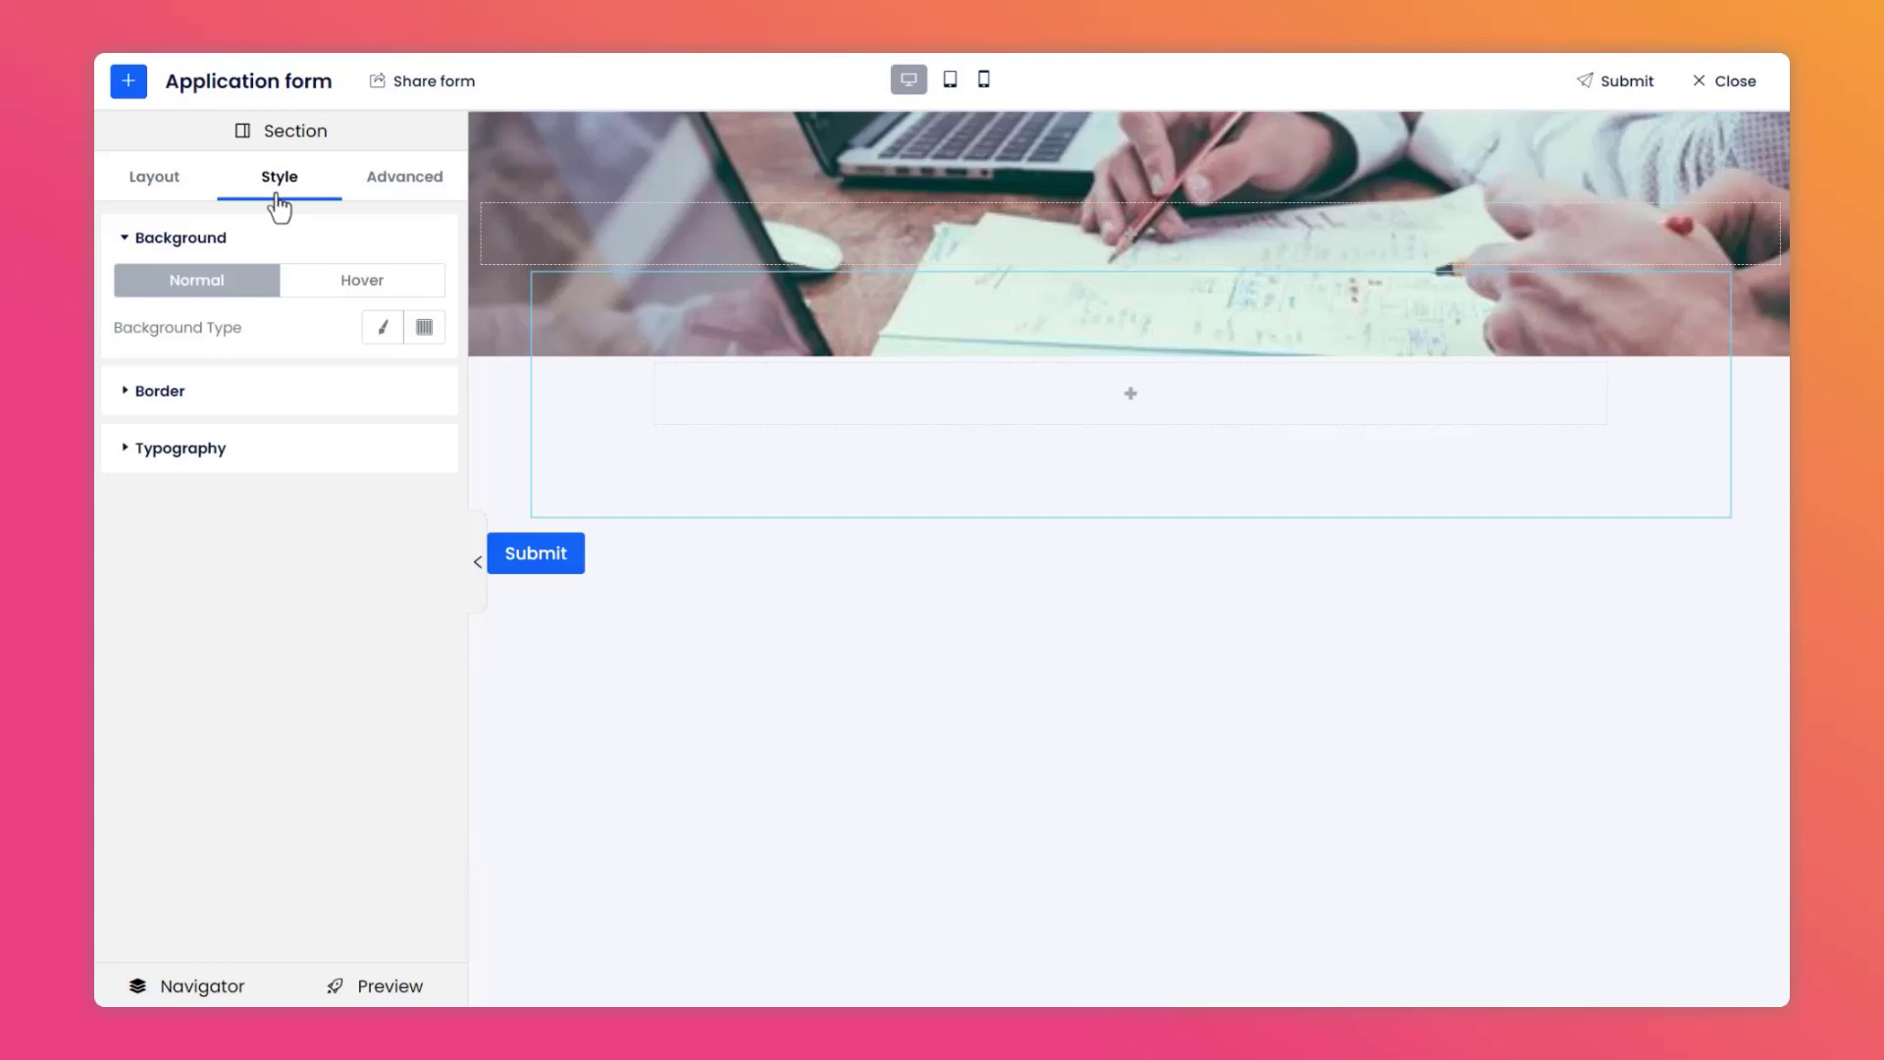
click(381, 333)
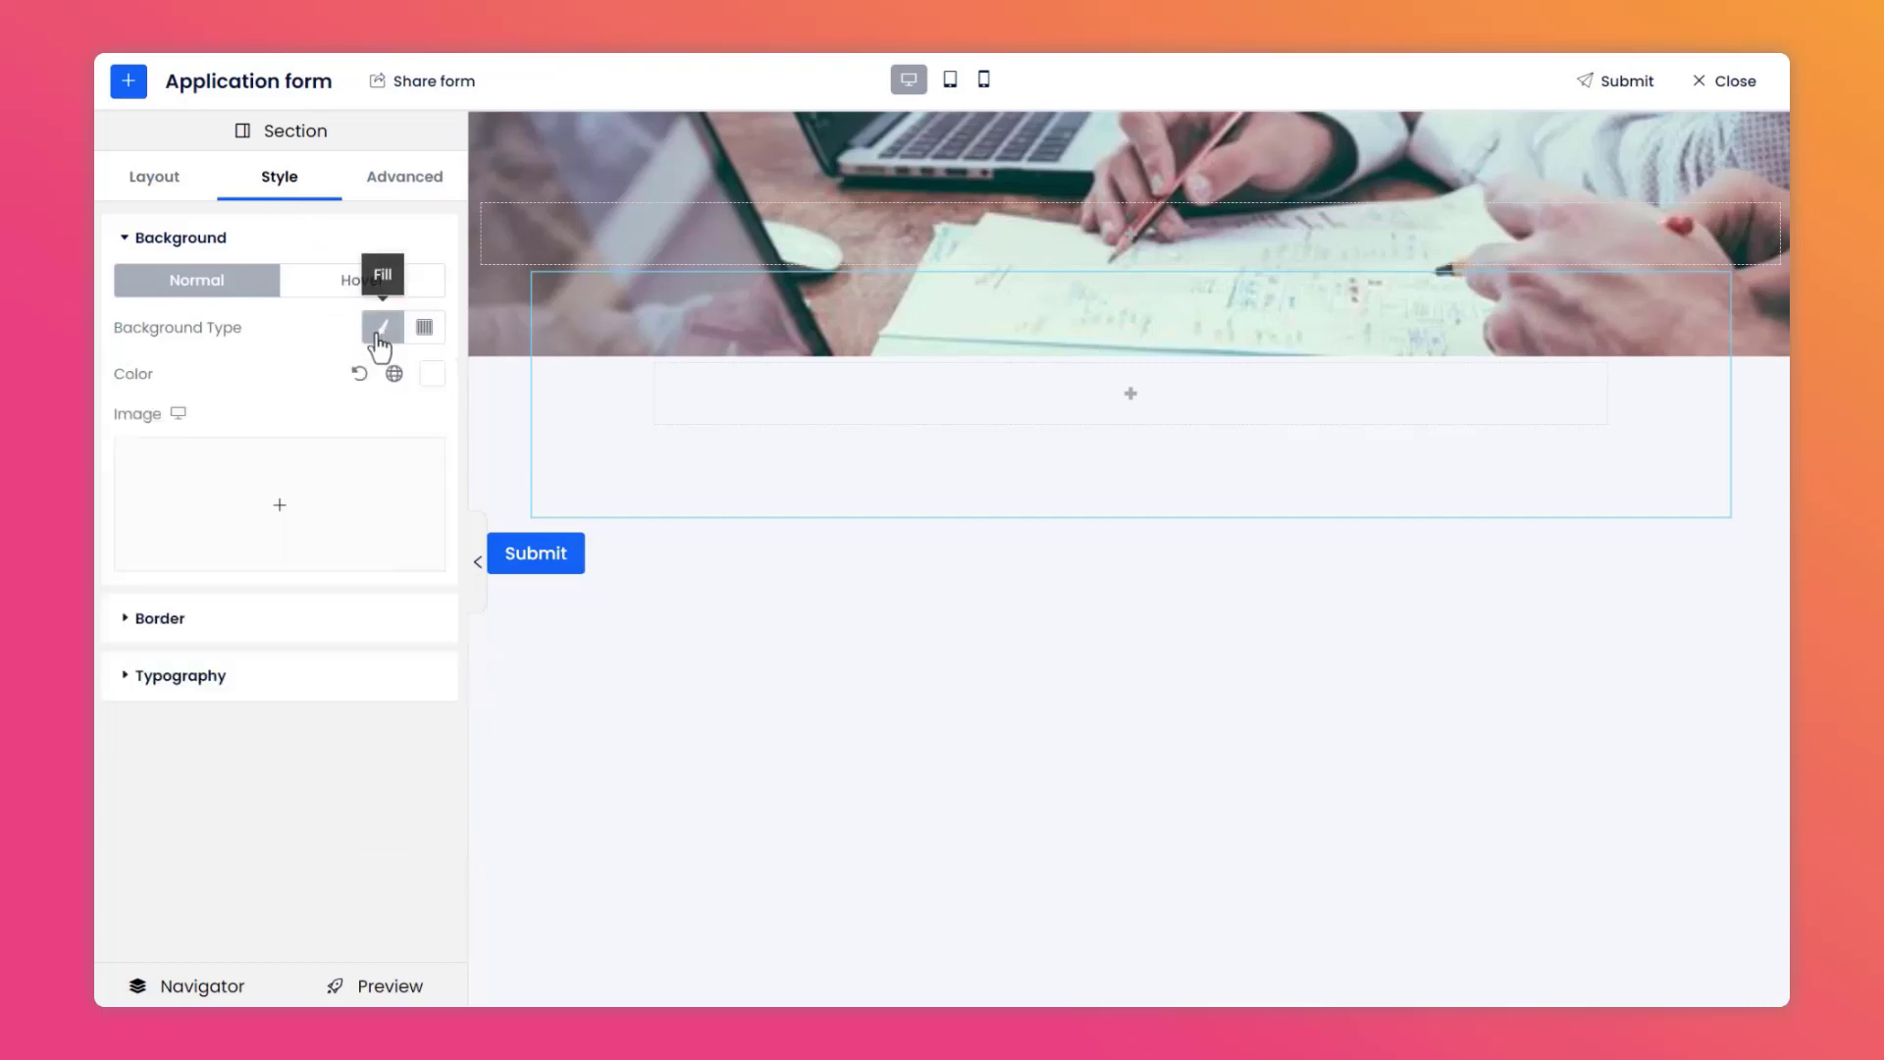
click(430, 382)
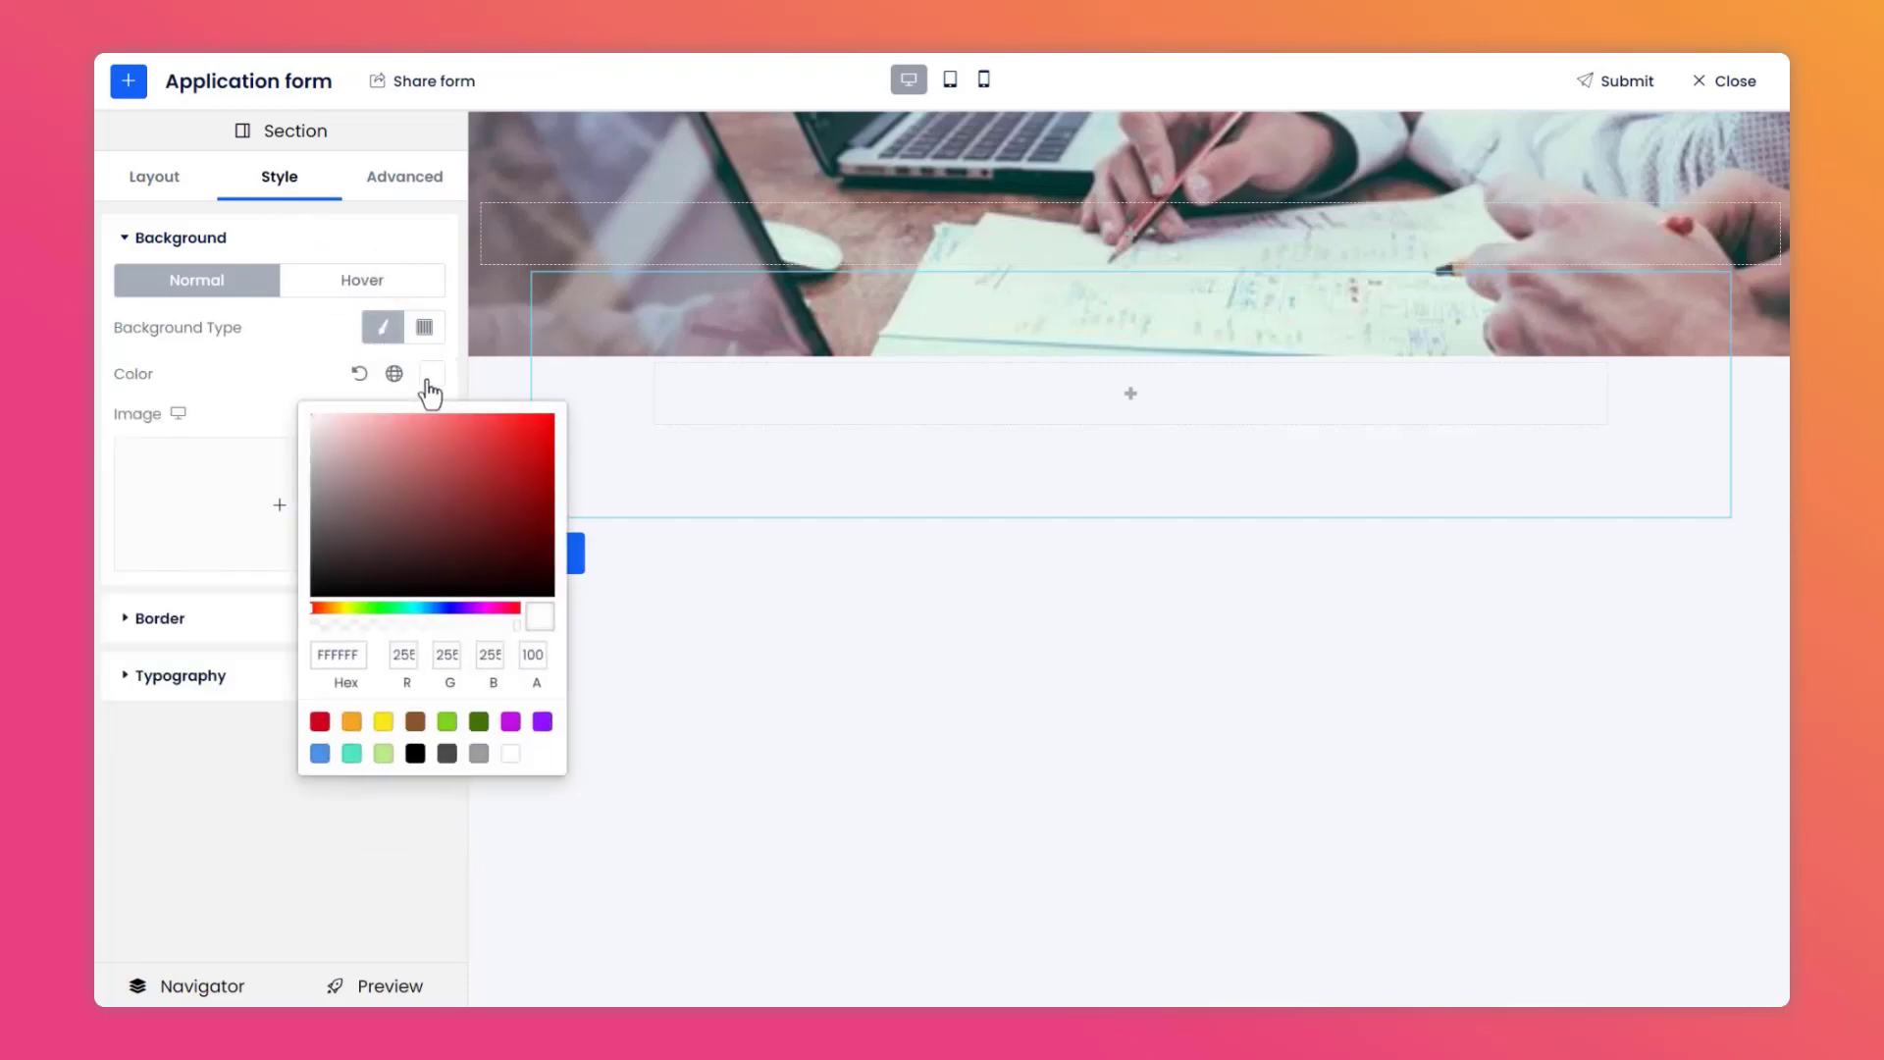
click(508, 755)
click(451, 810)
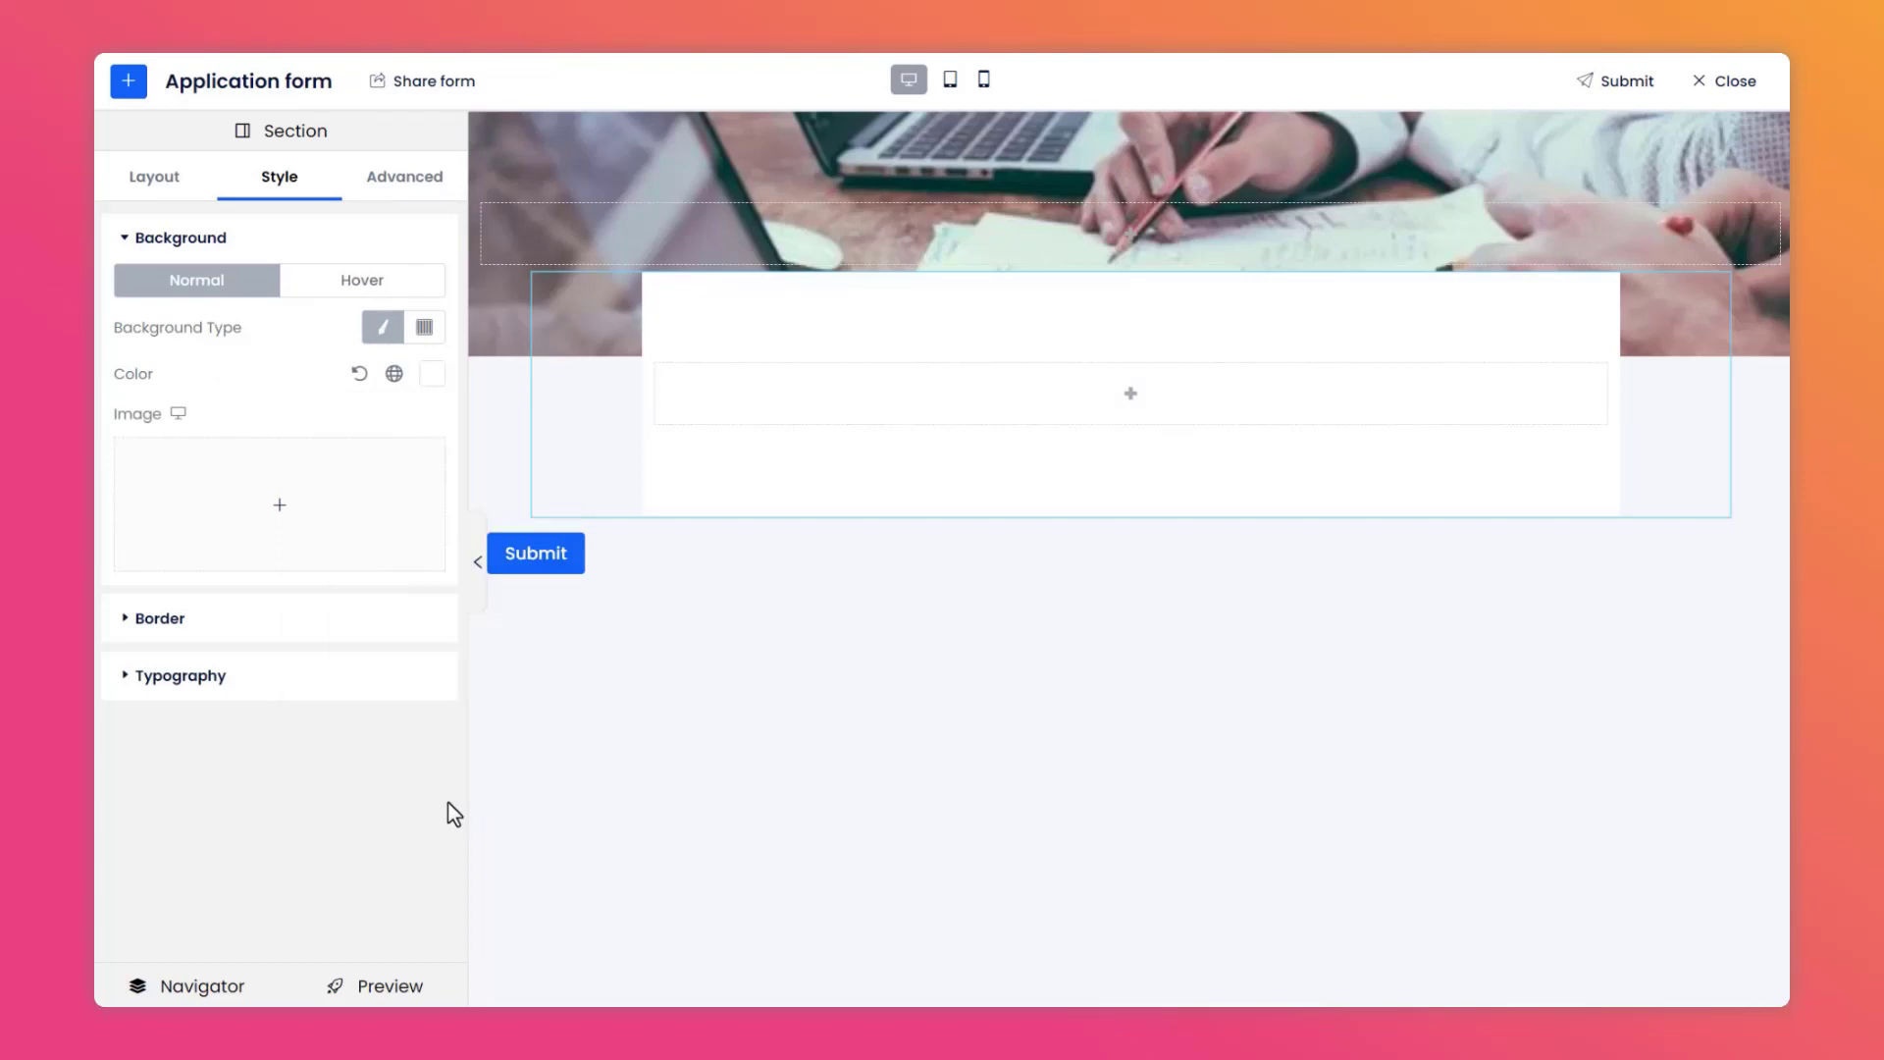
Set the inner section's padding to 40 on all sides.
click(390, 182)
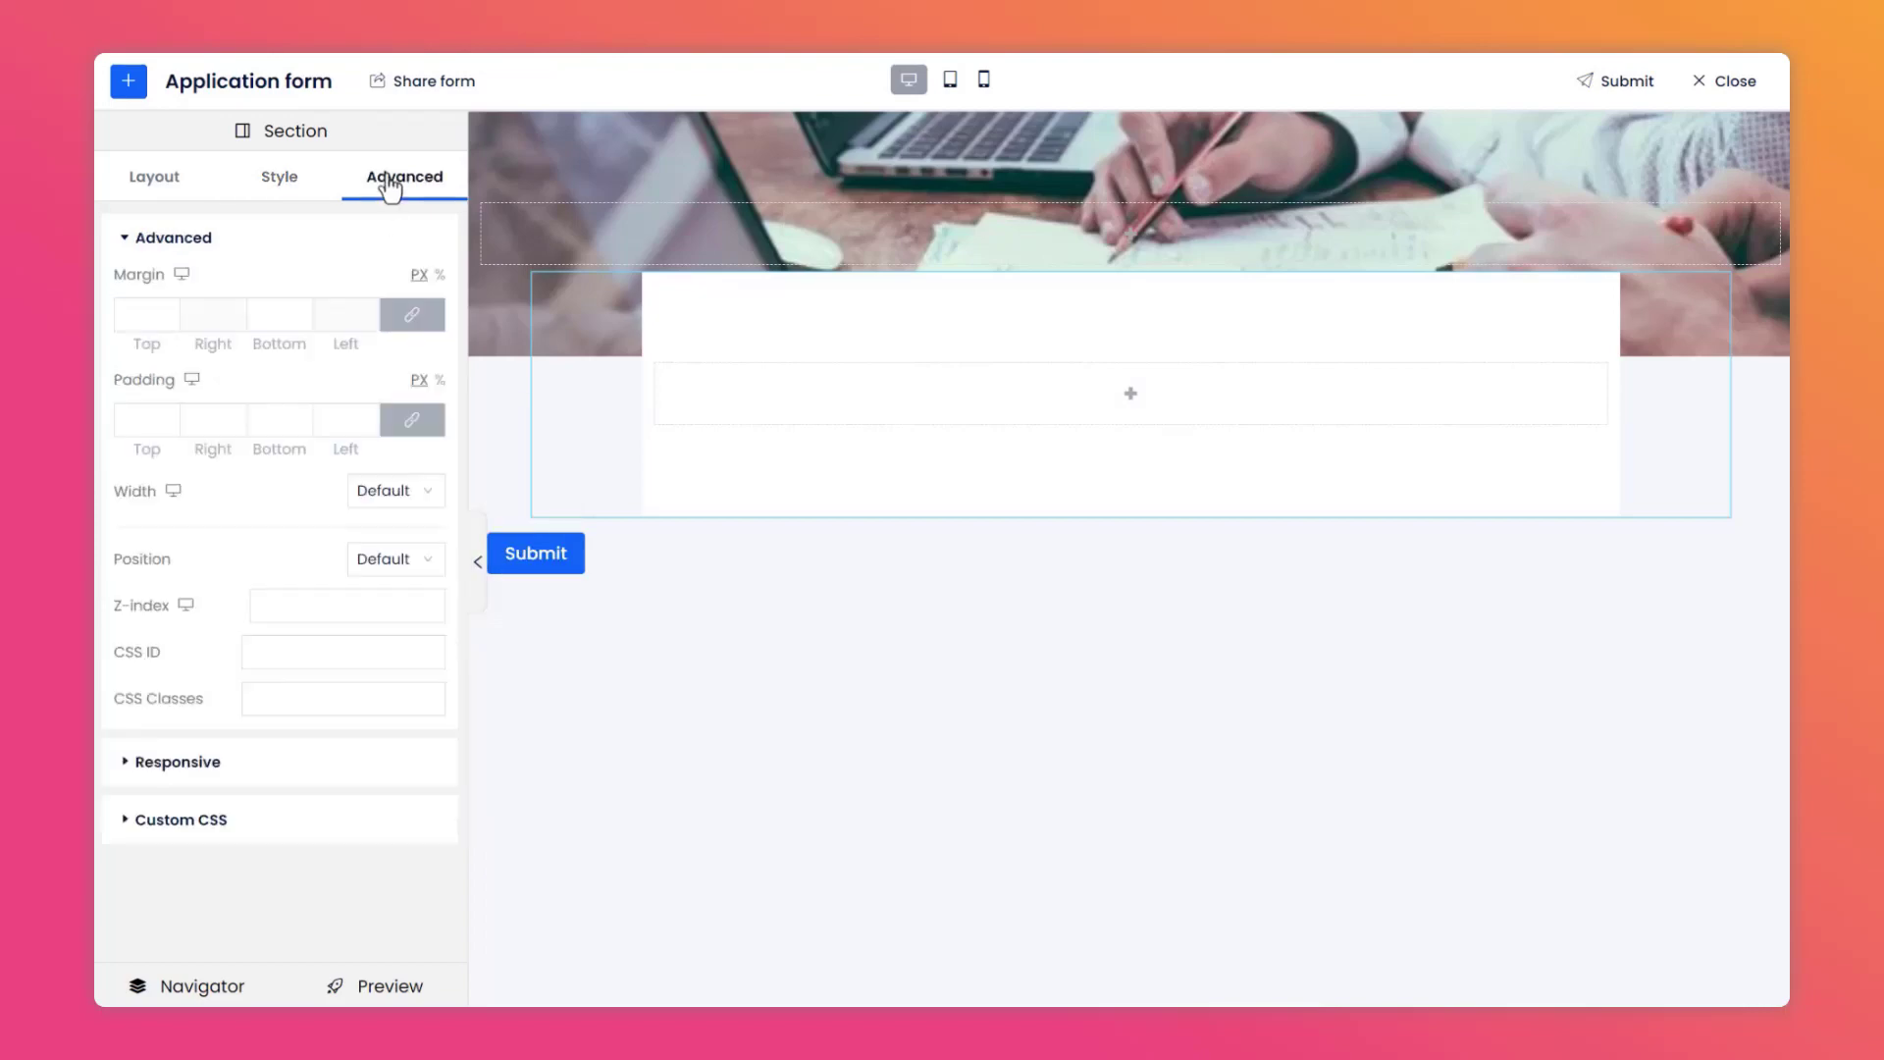
click(151, 417)
text(40)
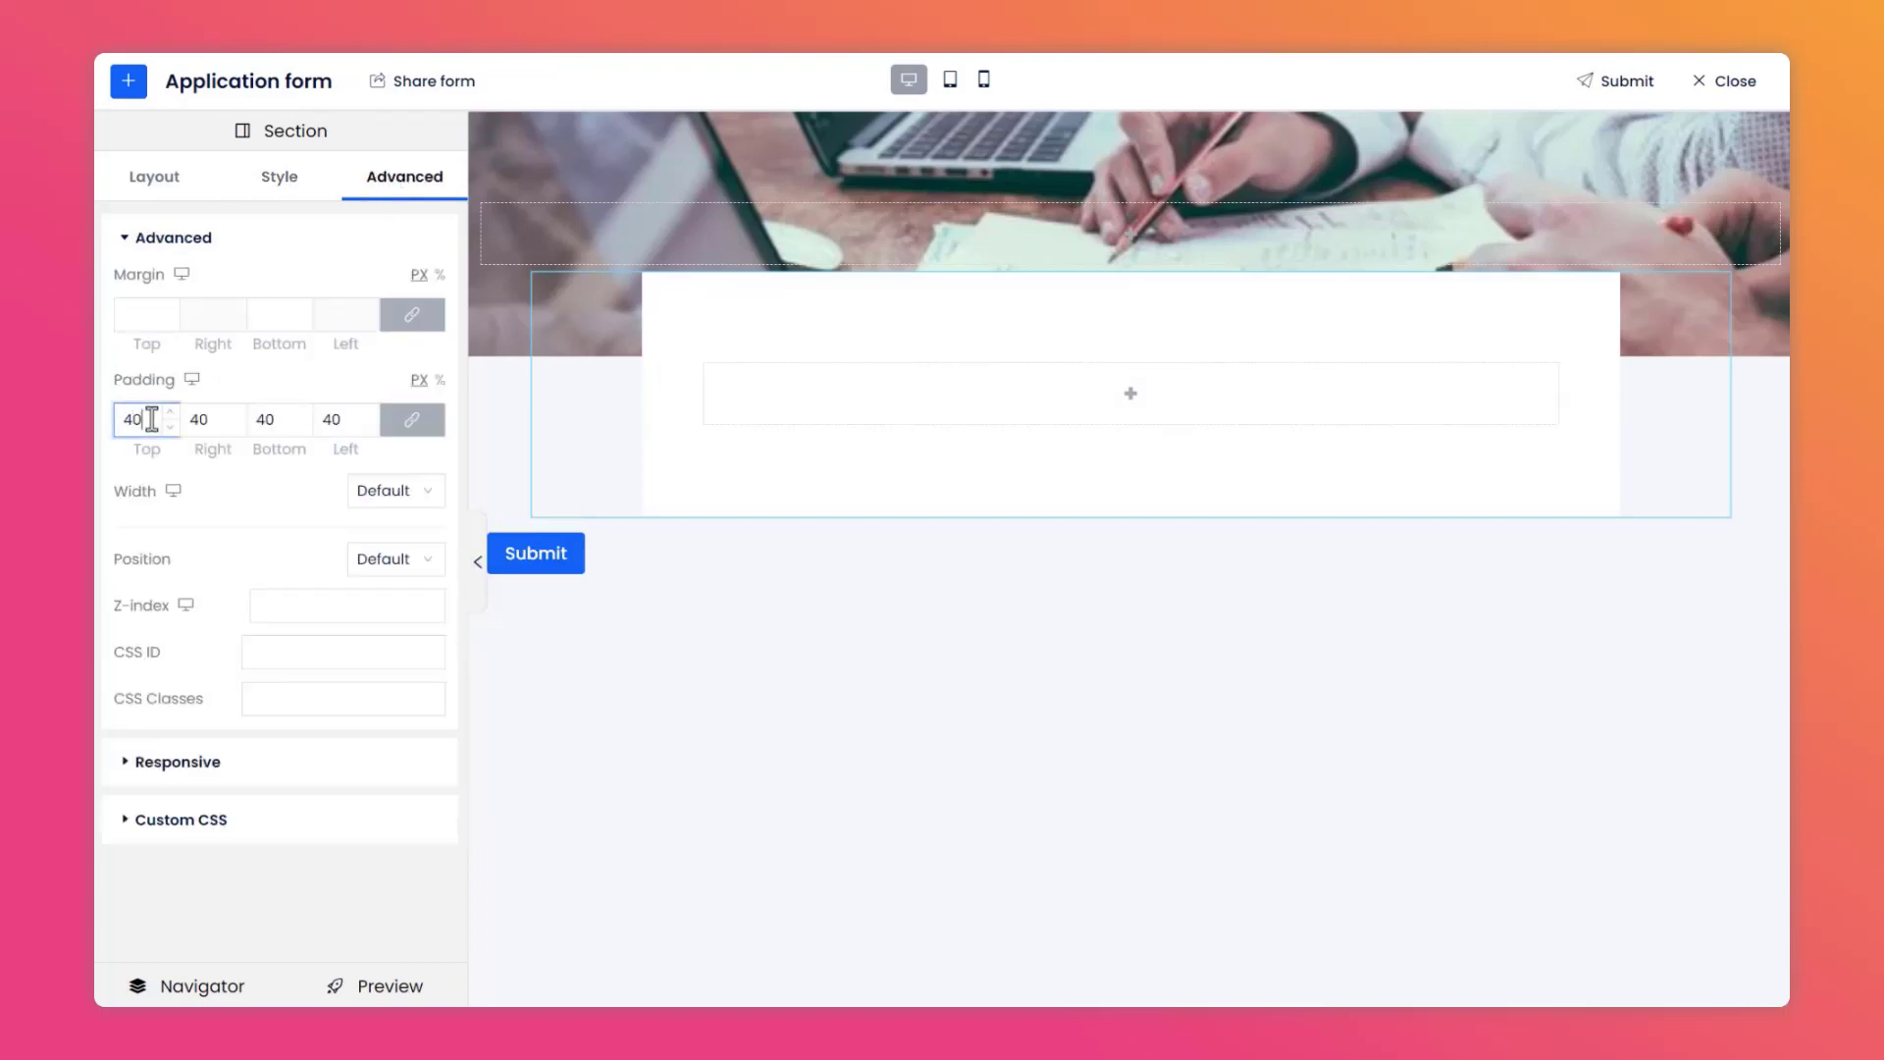
click(218, 517)
Add a Title control inside the white section reading "Application form" and set its size to Large.
click(128, 84)
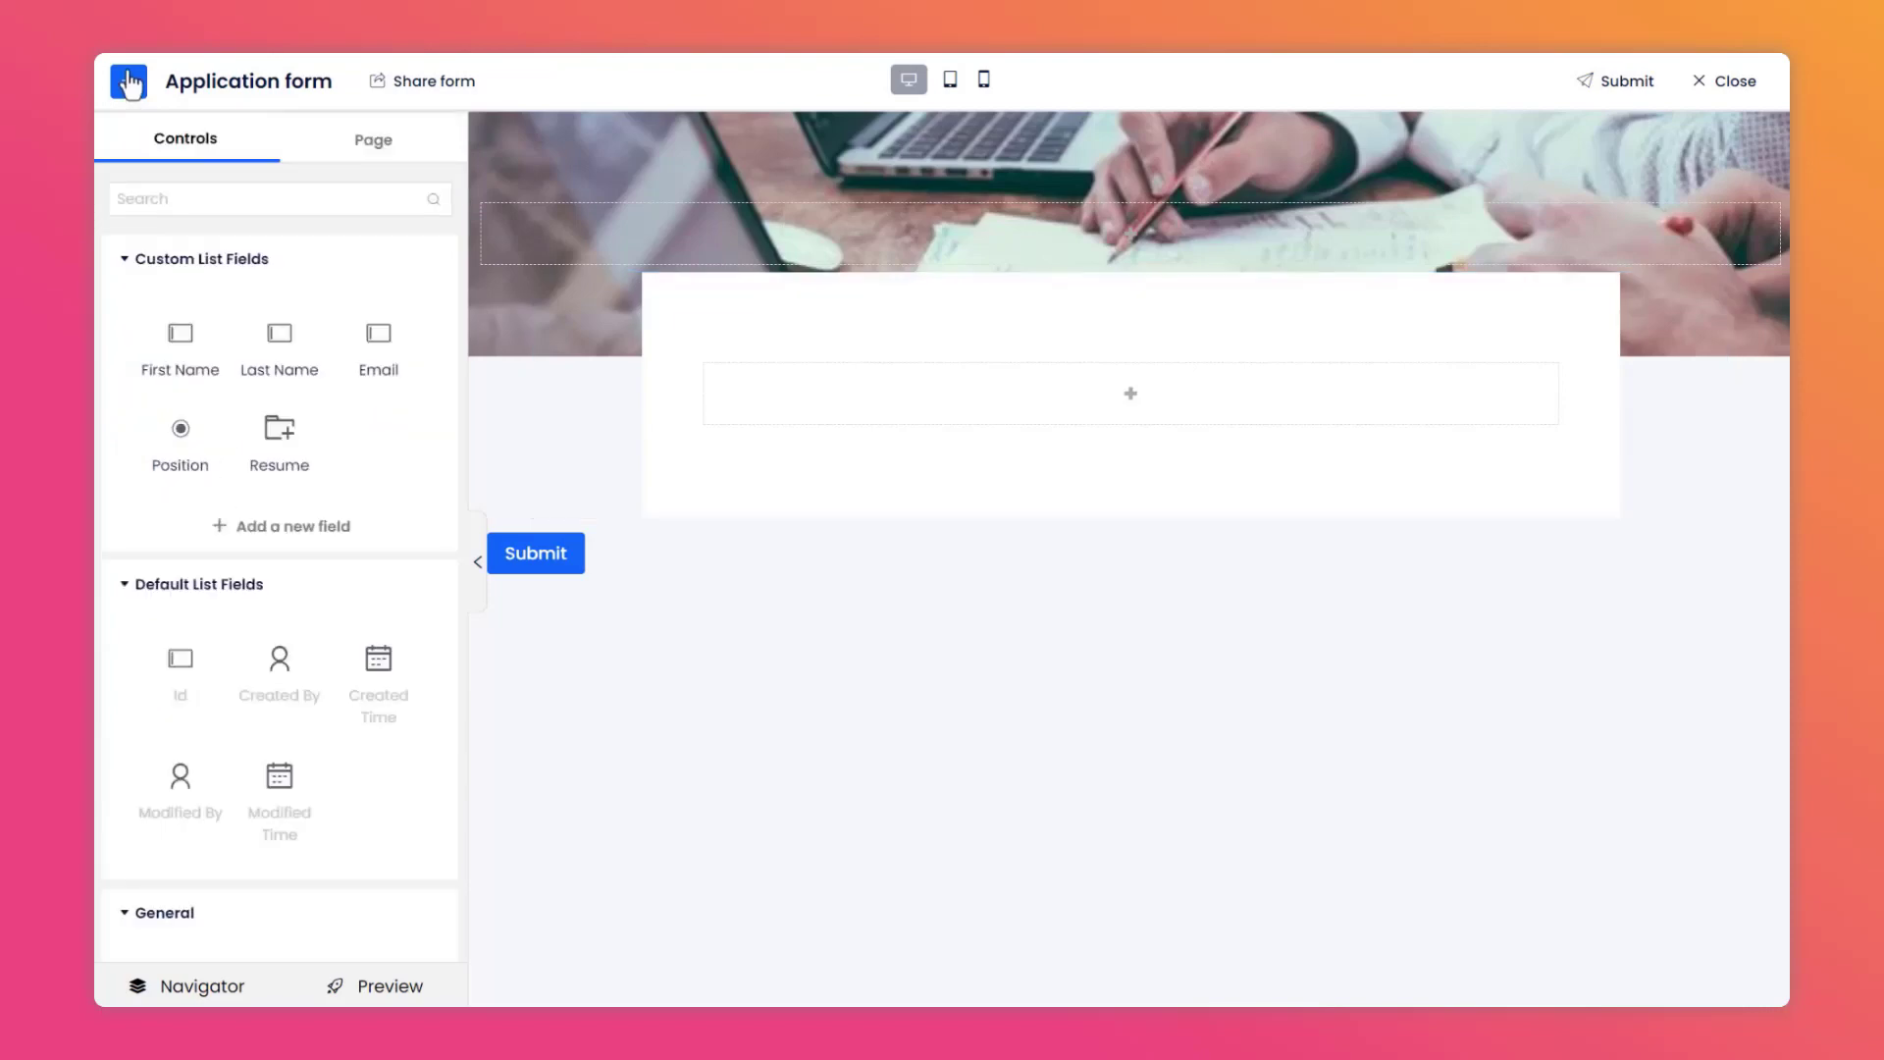
scroll(210, 484, down, 6)
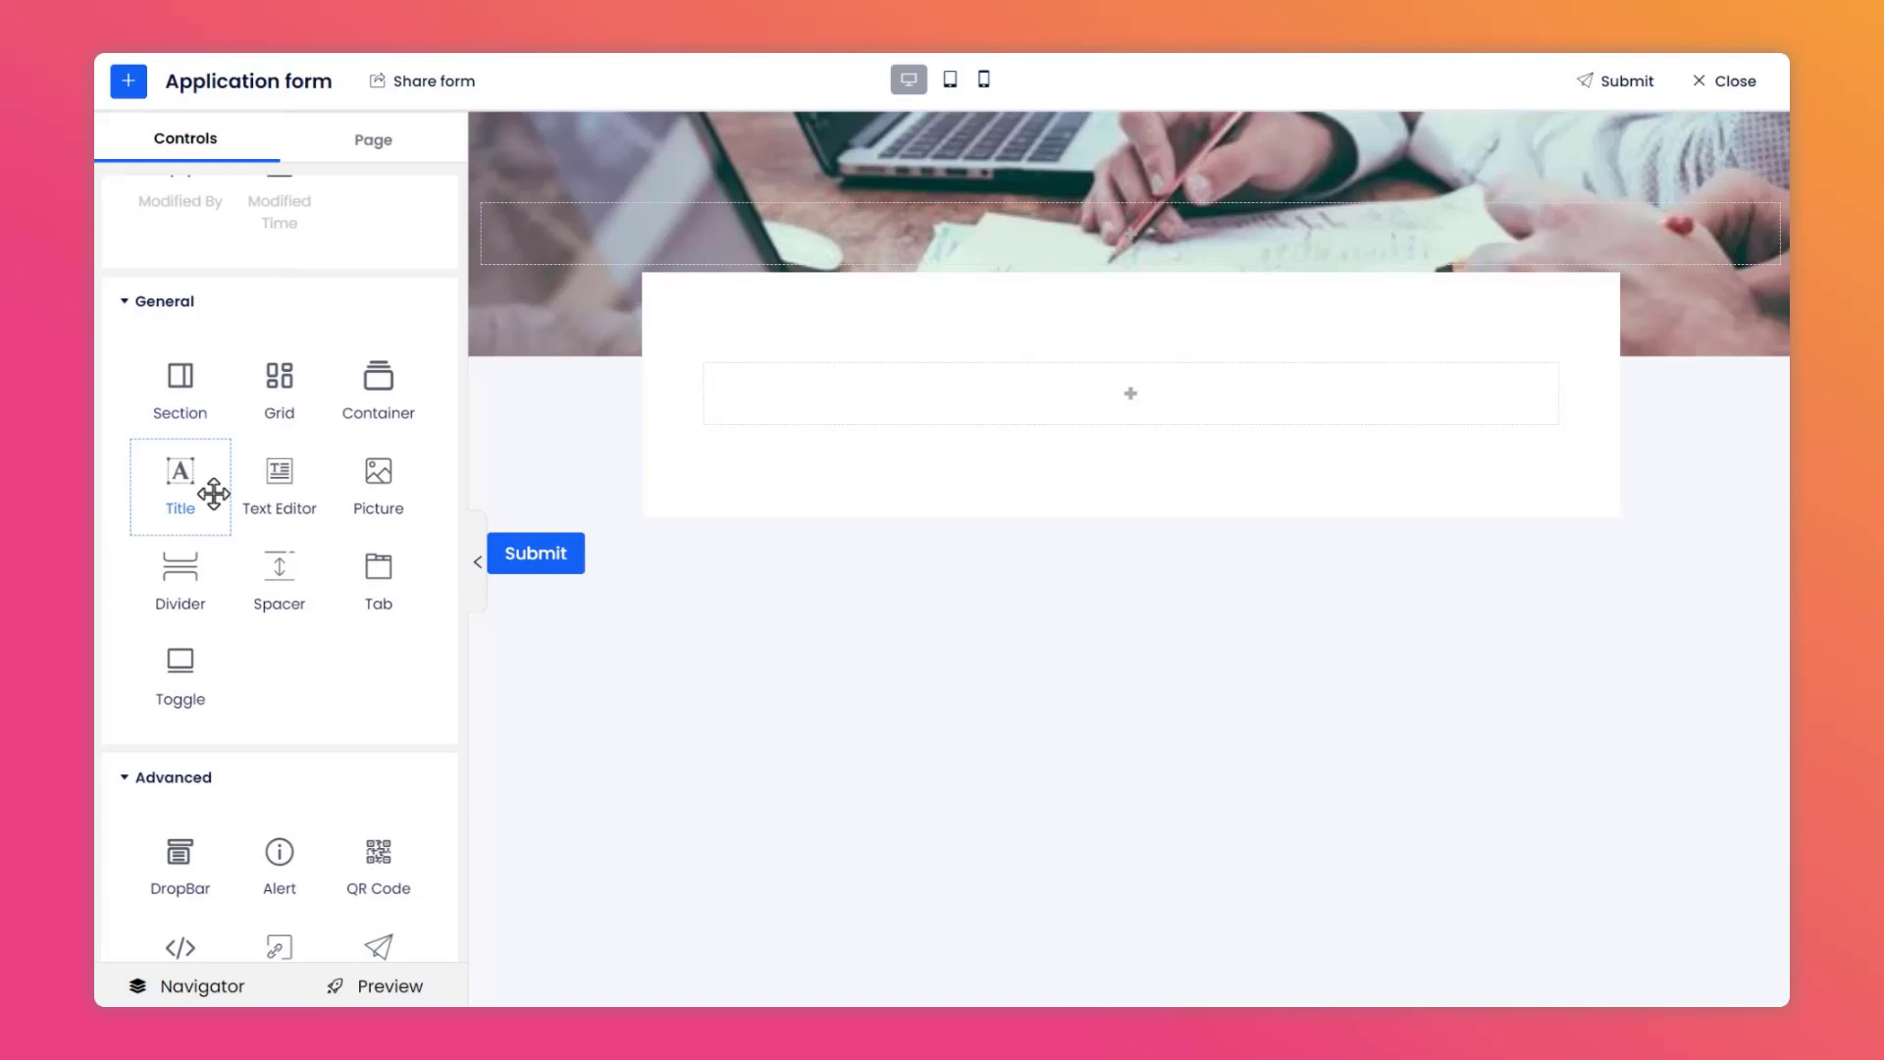
drag(213, 493, 833, 386)
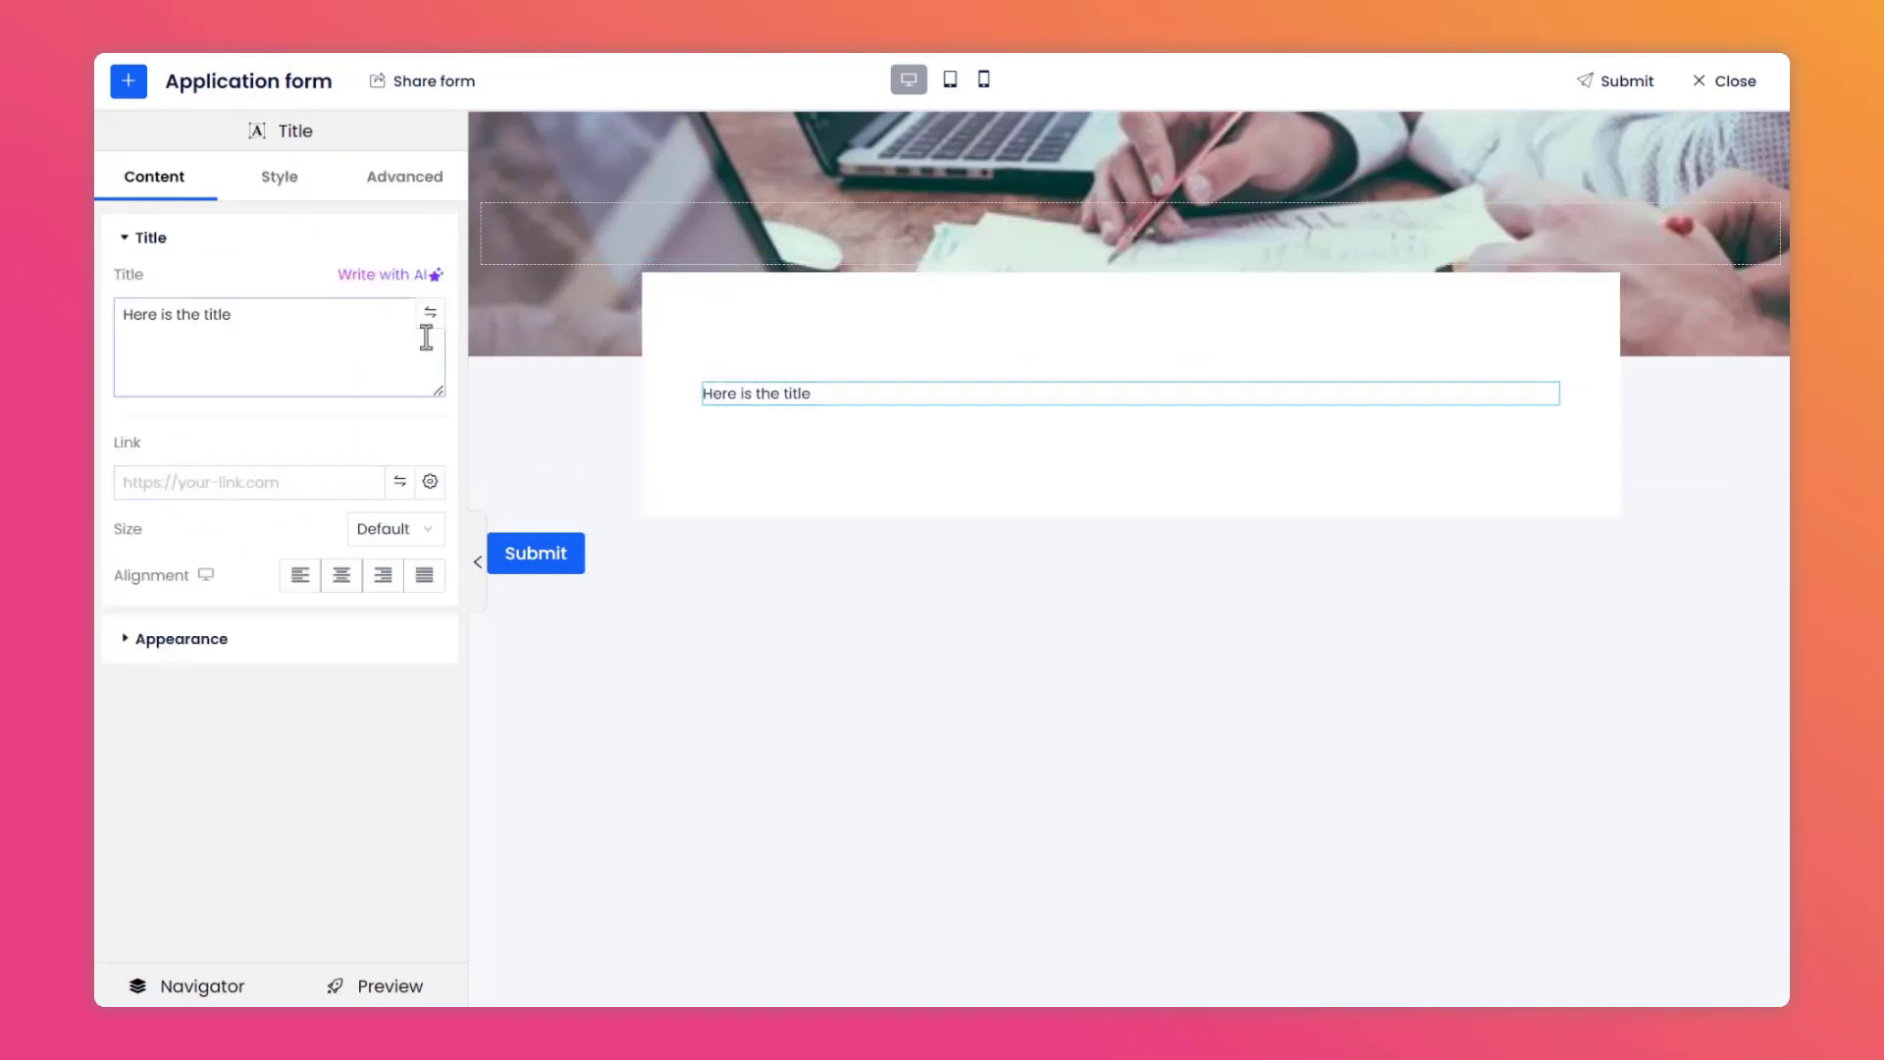
drag(265, 314, 118, 315)
text(Application form)
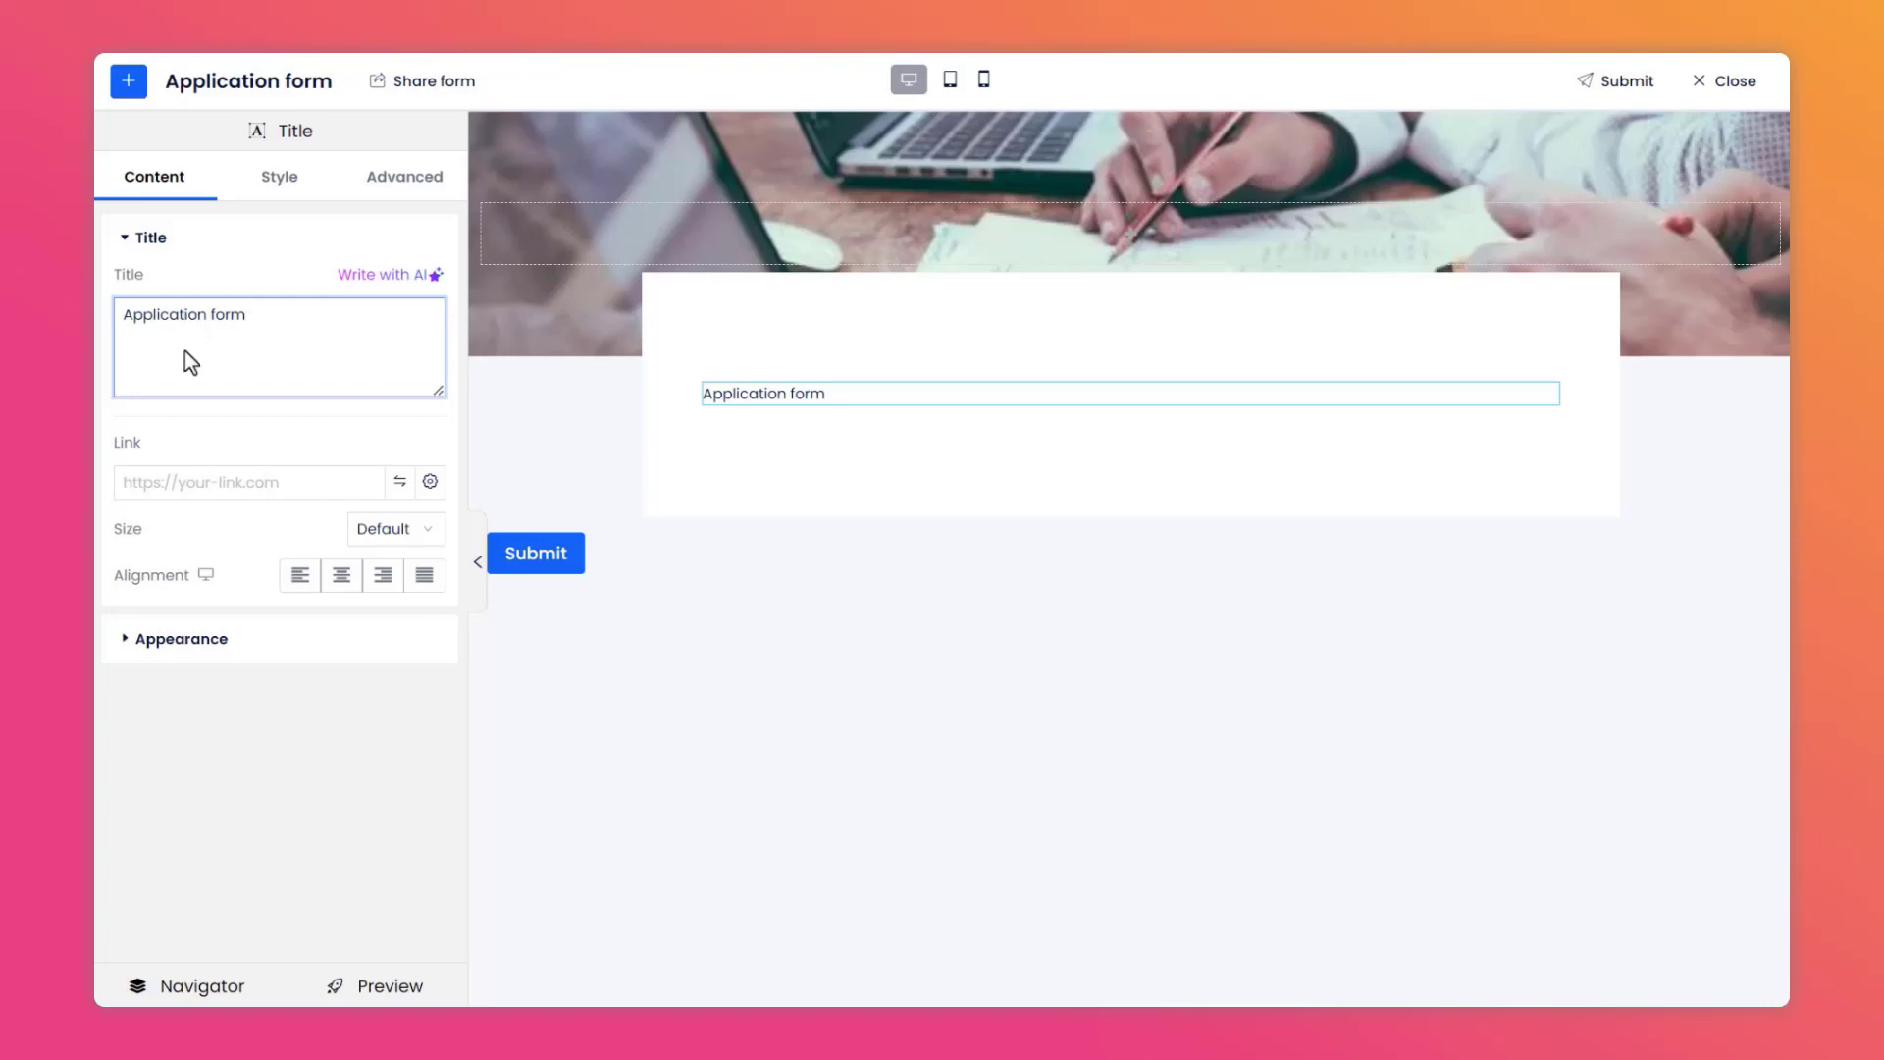
click(377, 539)
click(385, 689)
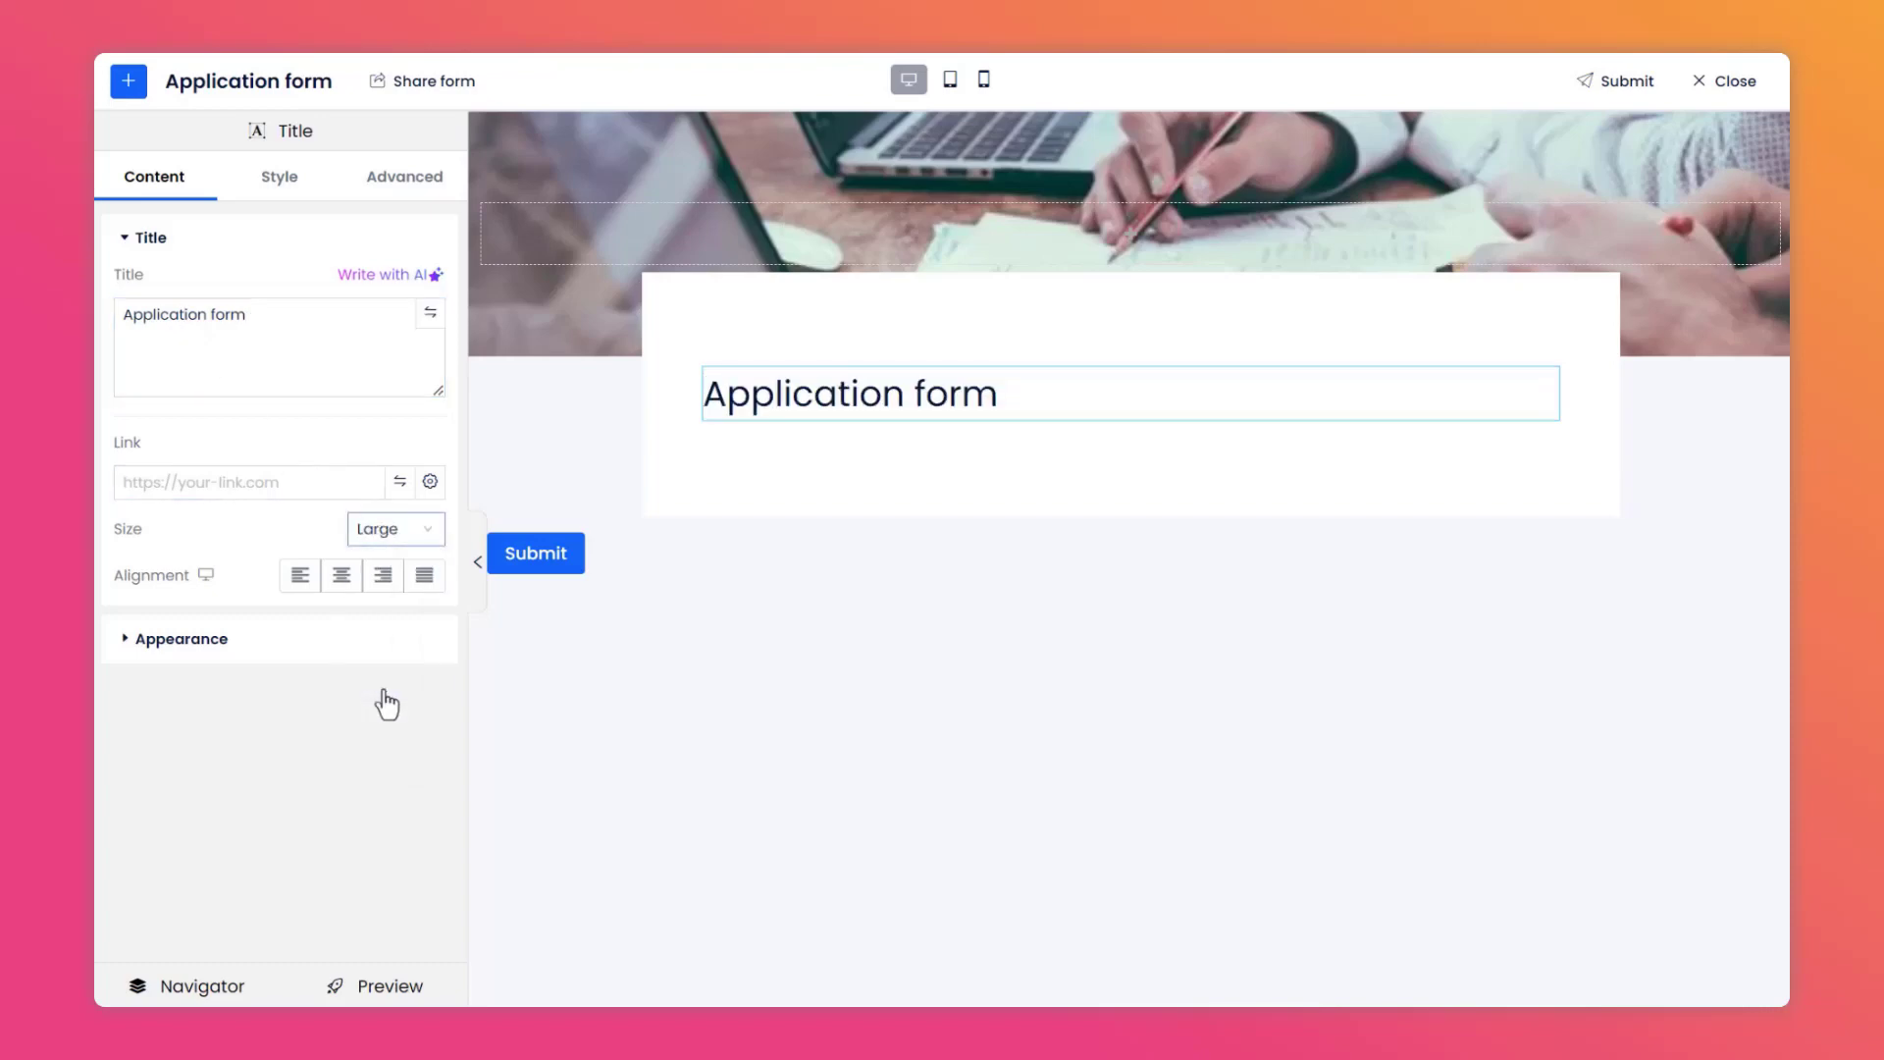
Add a second Title below it with the pasted text "Thank you for your interest in joining our team! We look forward to hearing form you." at Small size.
click(129, 87)
scroll(180, 206, down, 7)
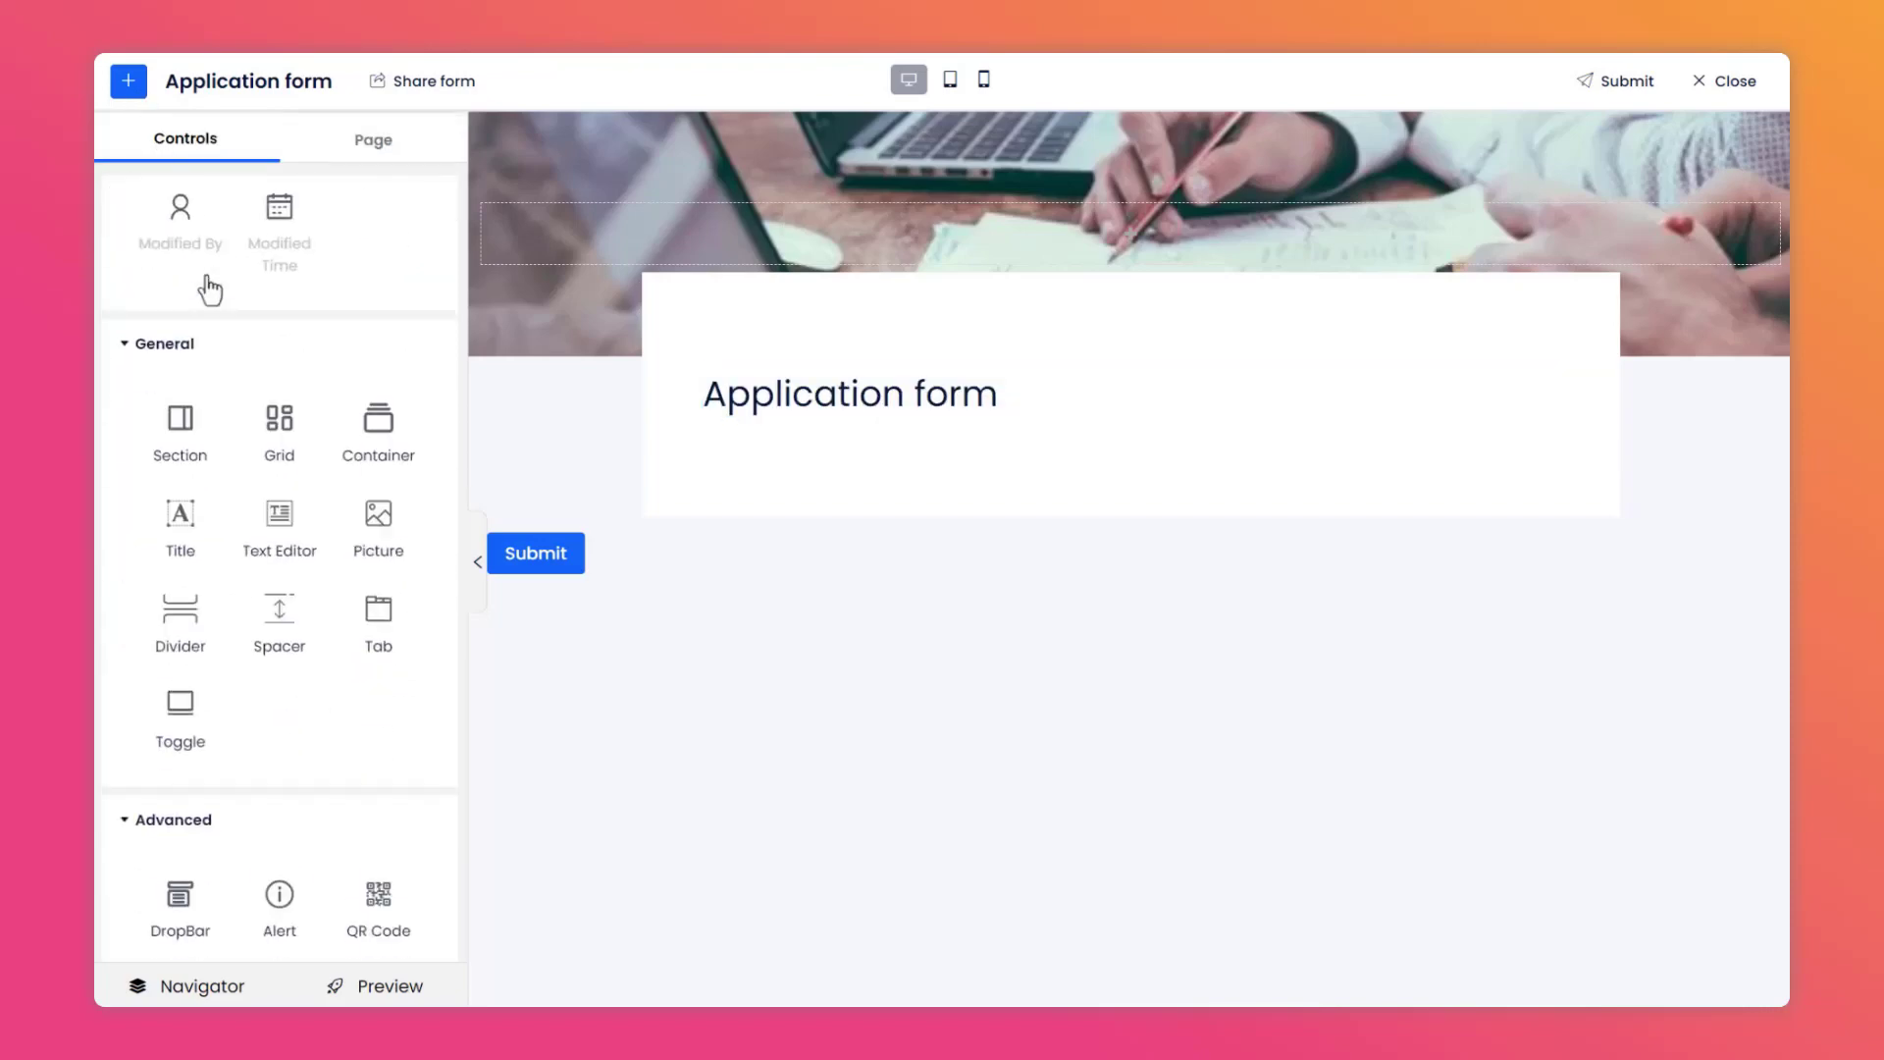
drag(212, 397, 794, 408)
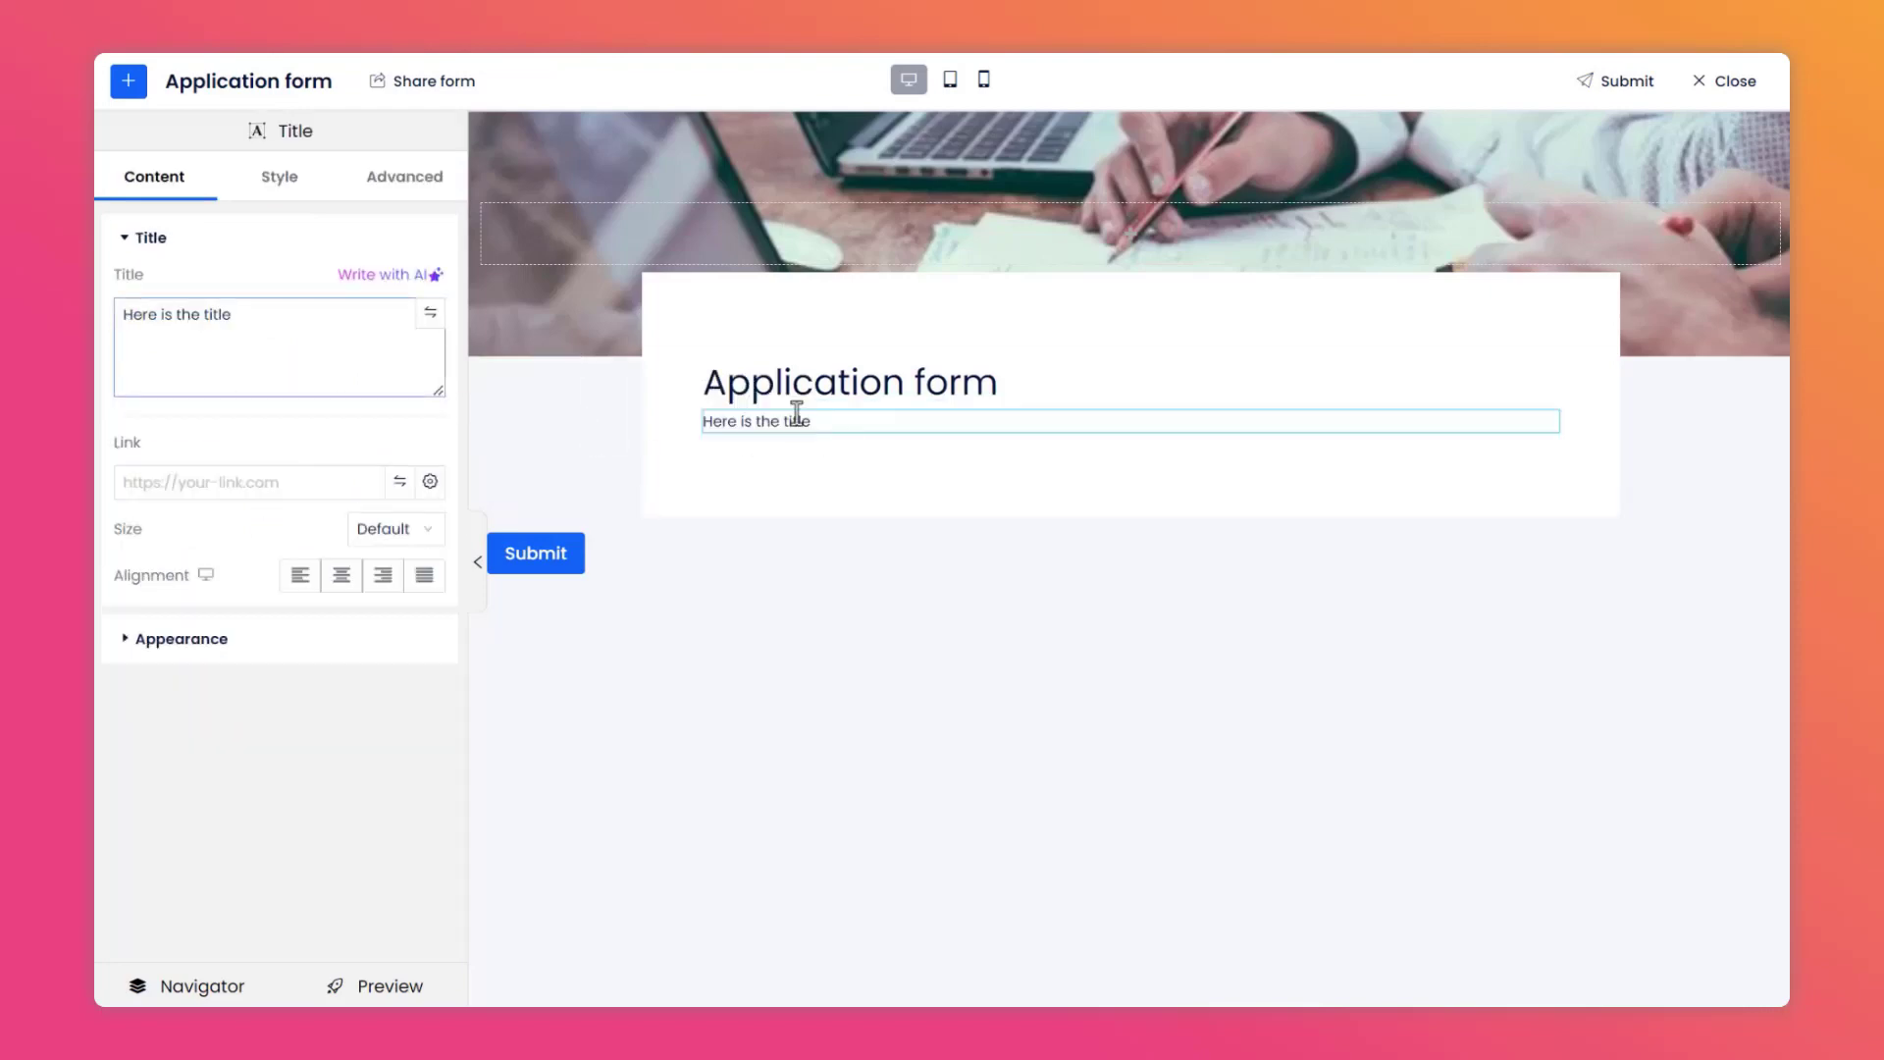
drag(253, 312, 120, 314)
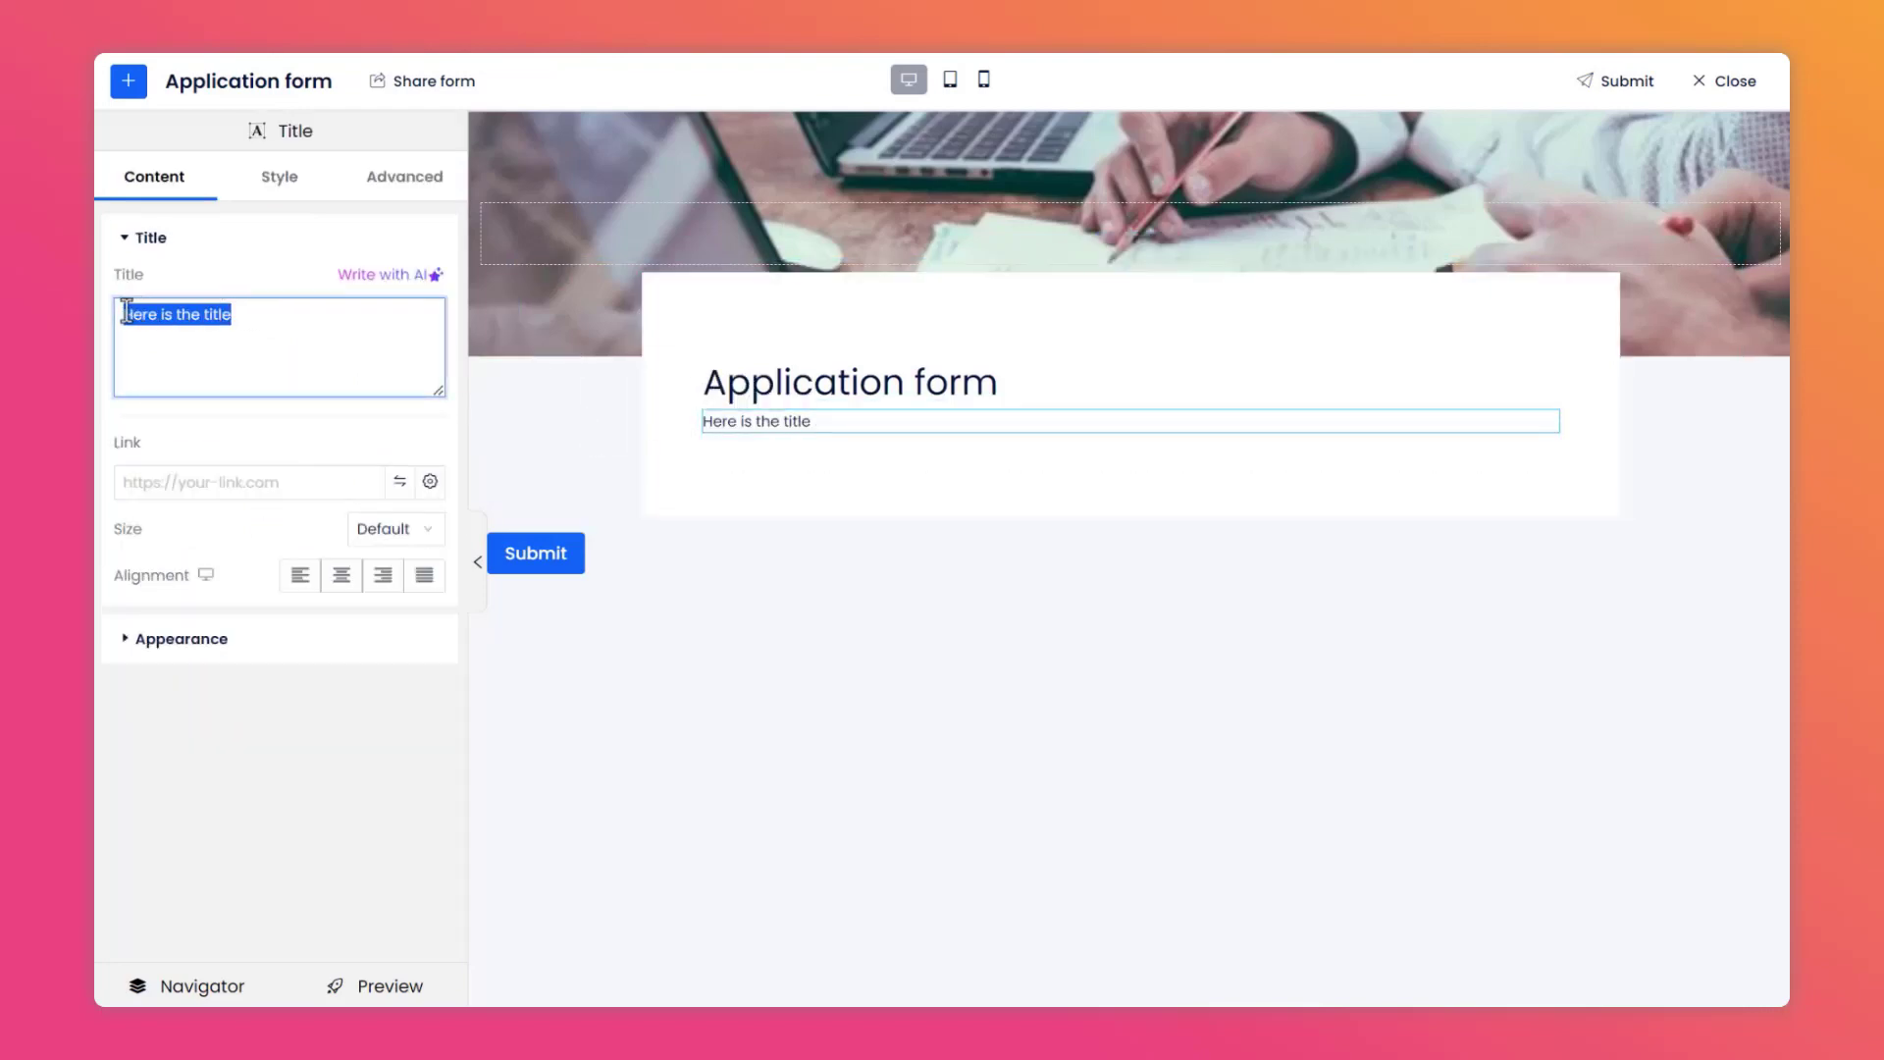
text(Thank you for your interest in joining our team! We look forward to hearing form you.)
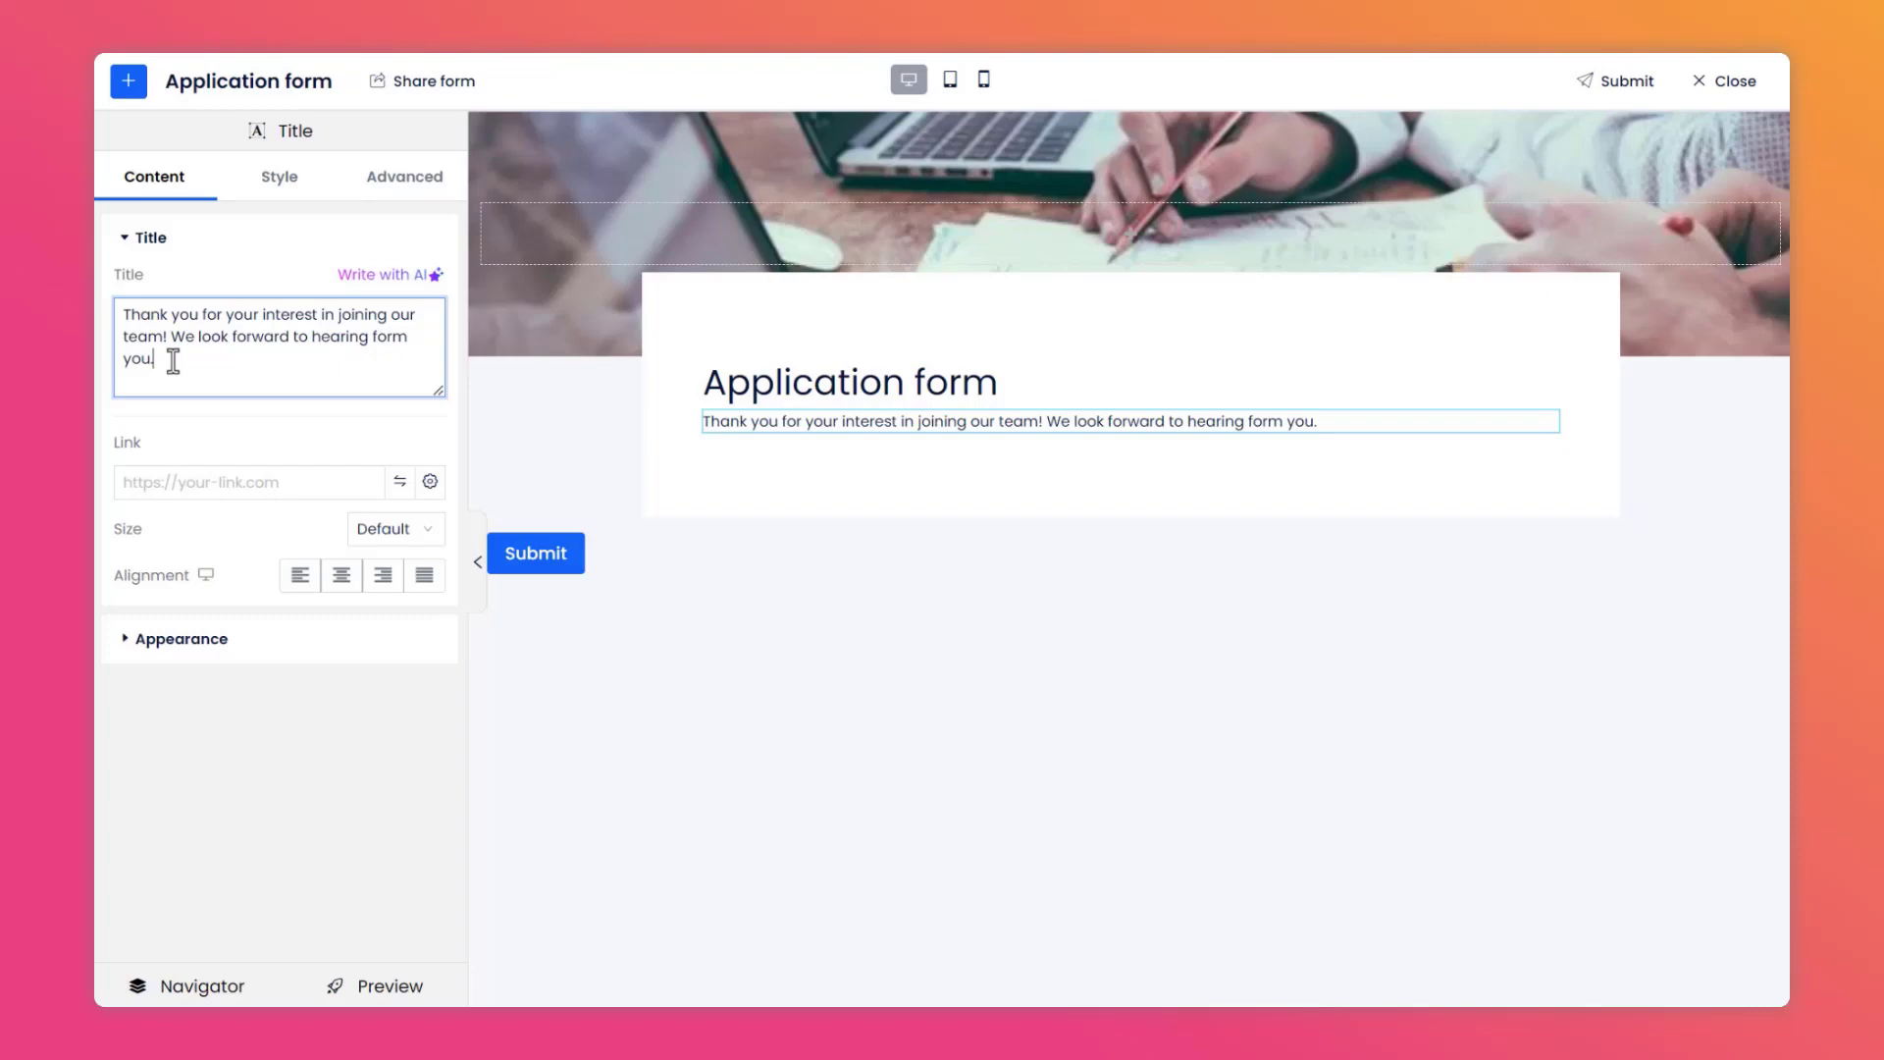
click(385, 535)
click(405, 609)
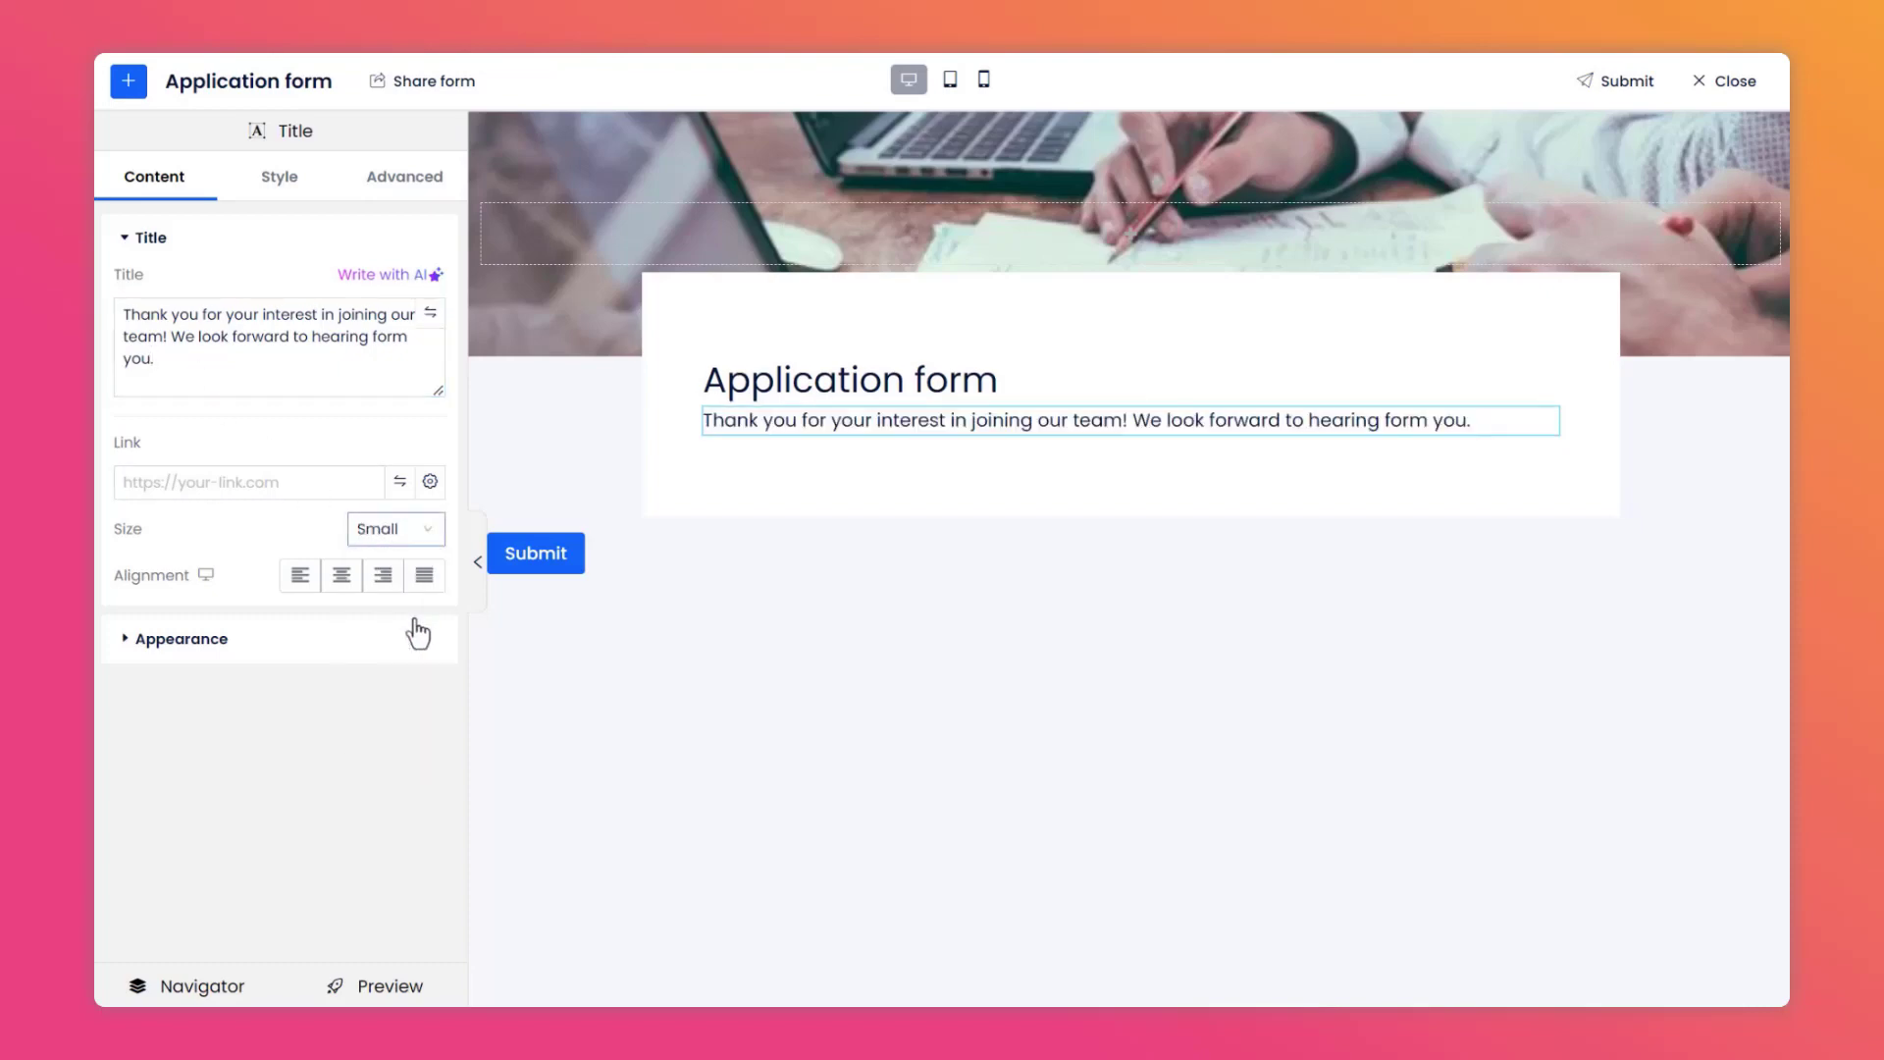
Add a new Section below the heading box and set its content width to Fixed at 800.
click(129, 84)
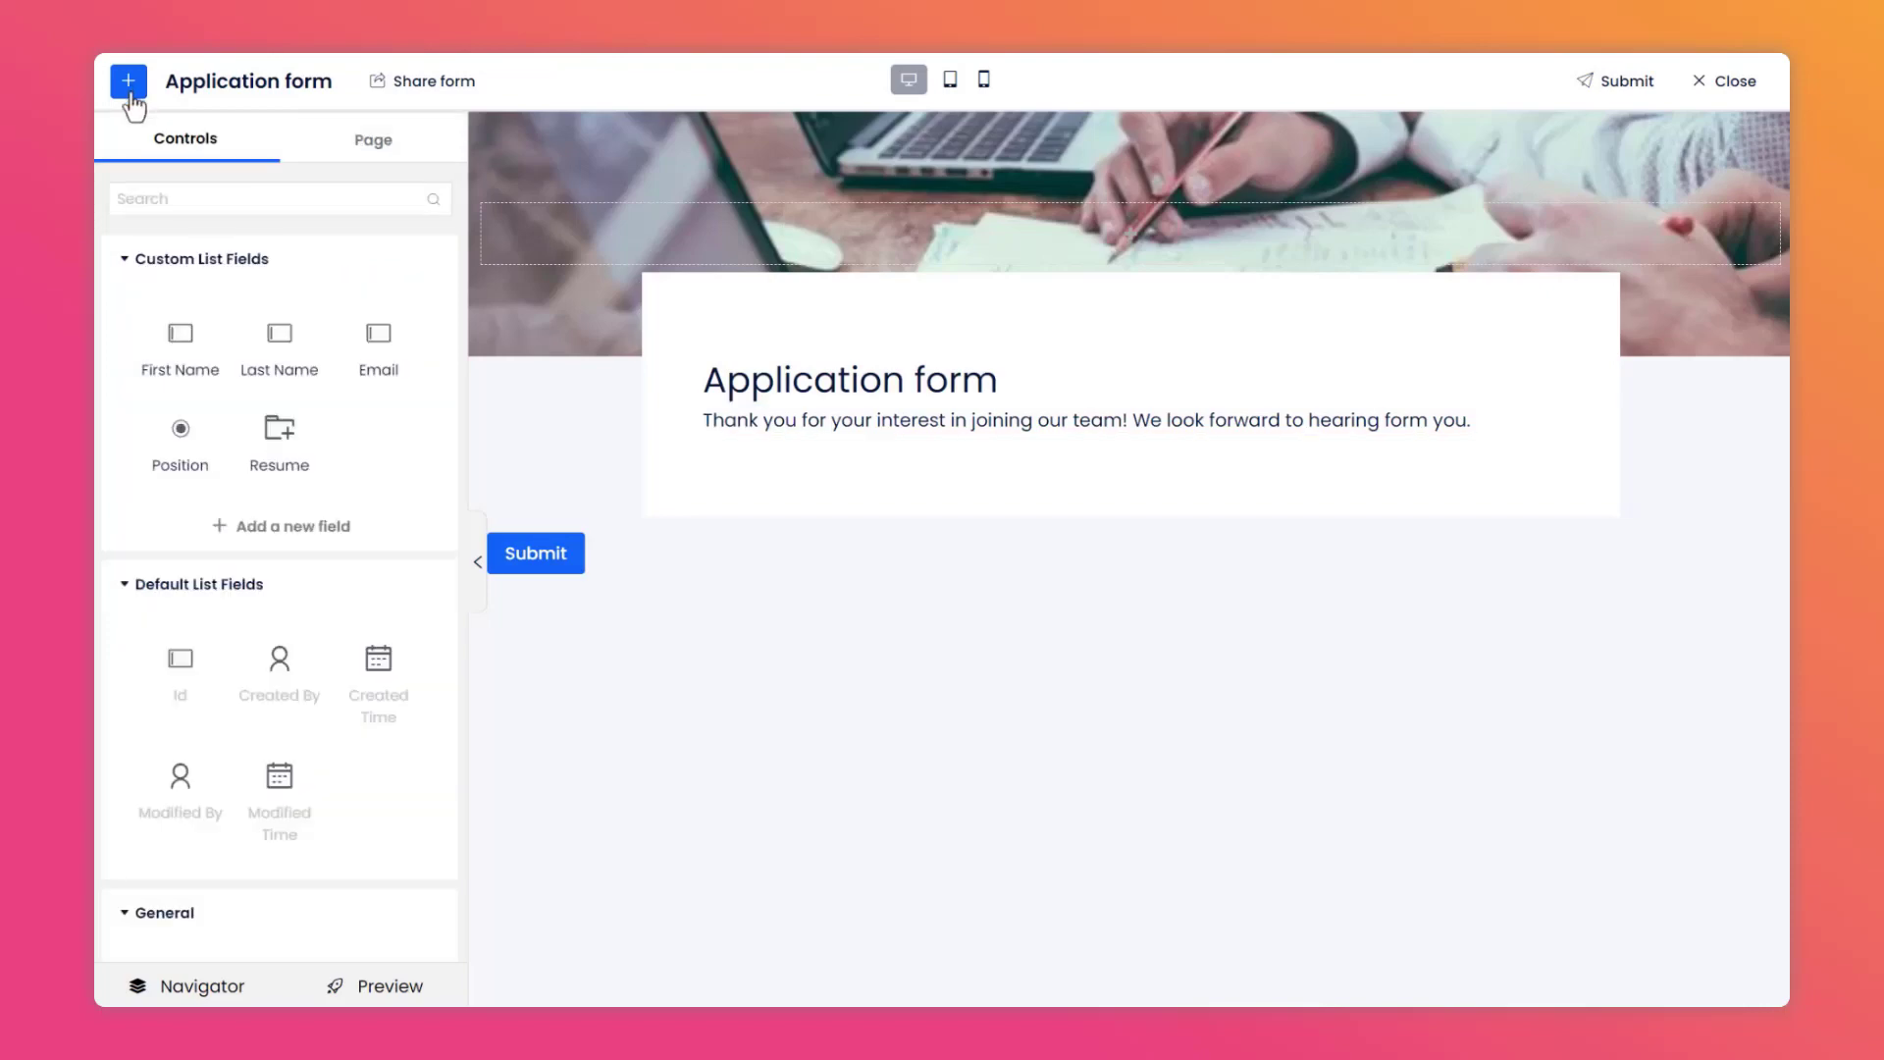
scroll(204, 380, down, 6)
drag(197, 385, 730, 504)
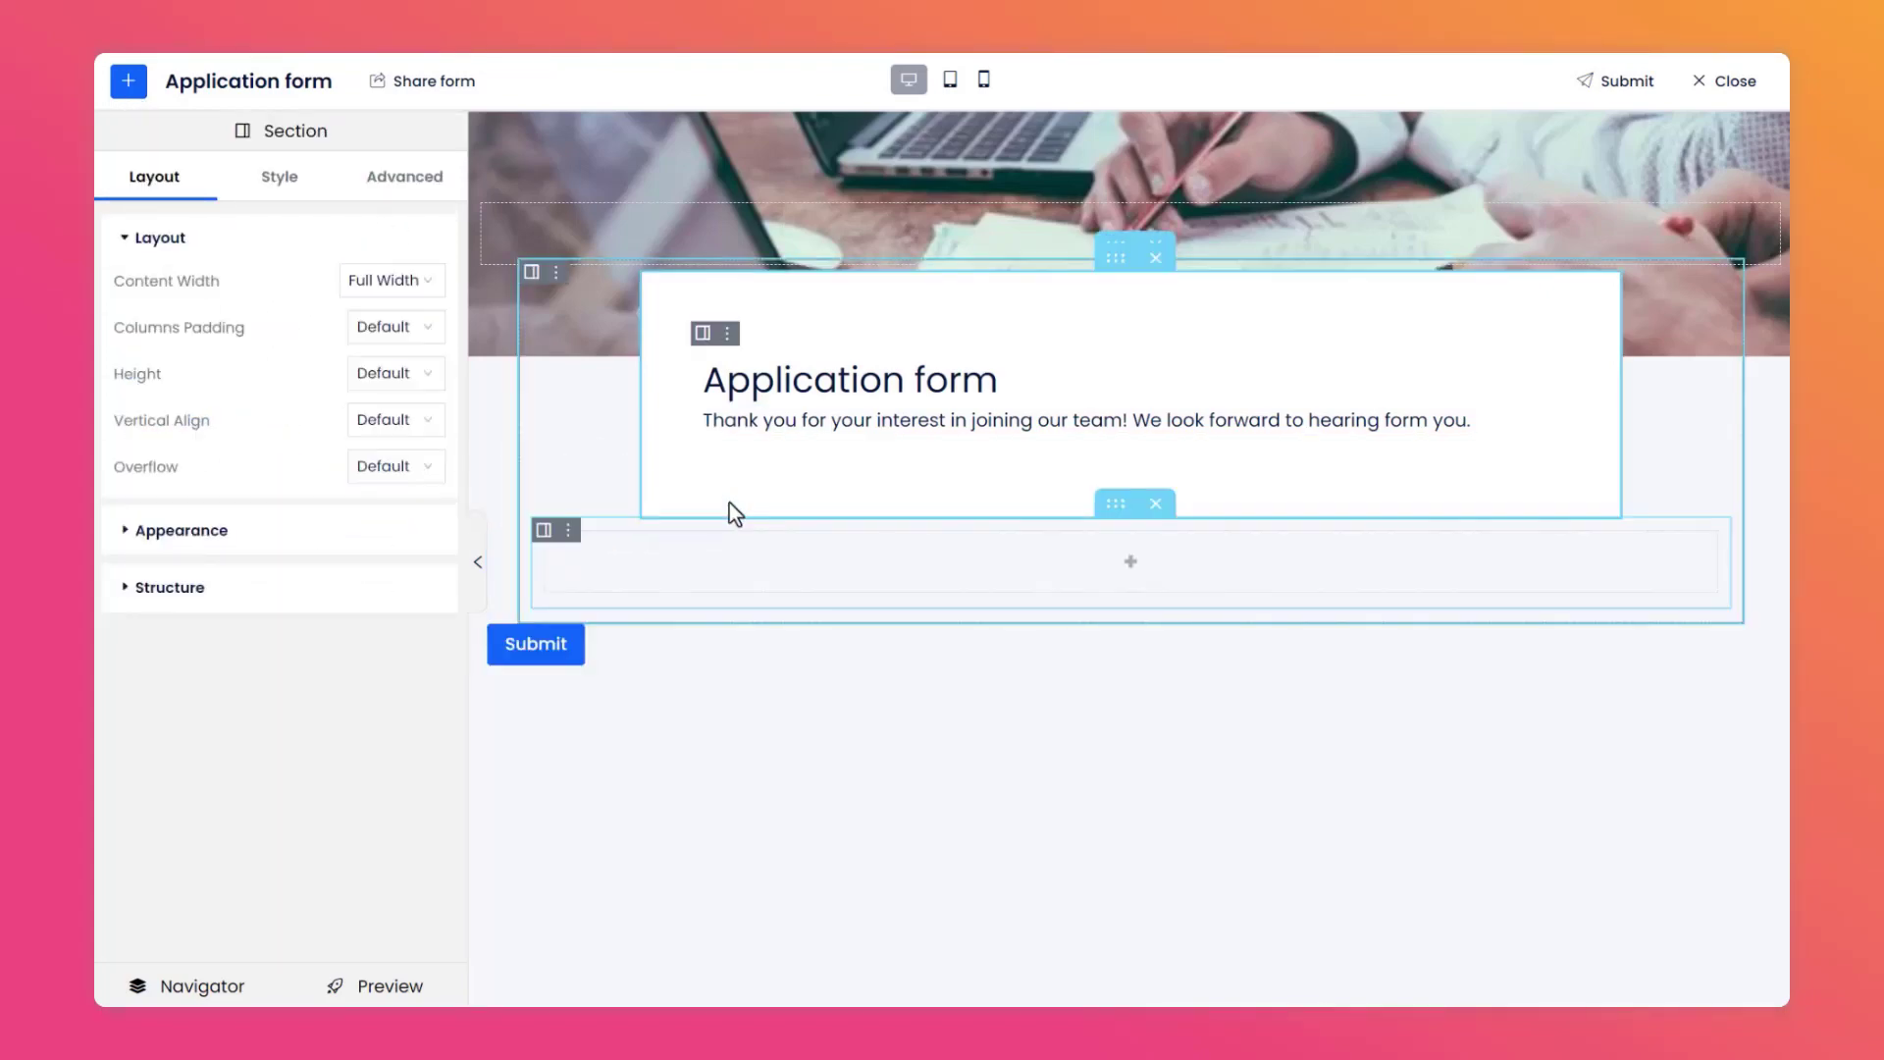
click(410, 283)
click(410, 328)
click(387, 329)
text(800)
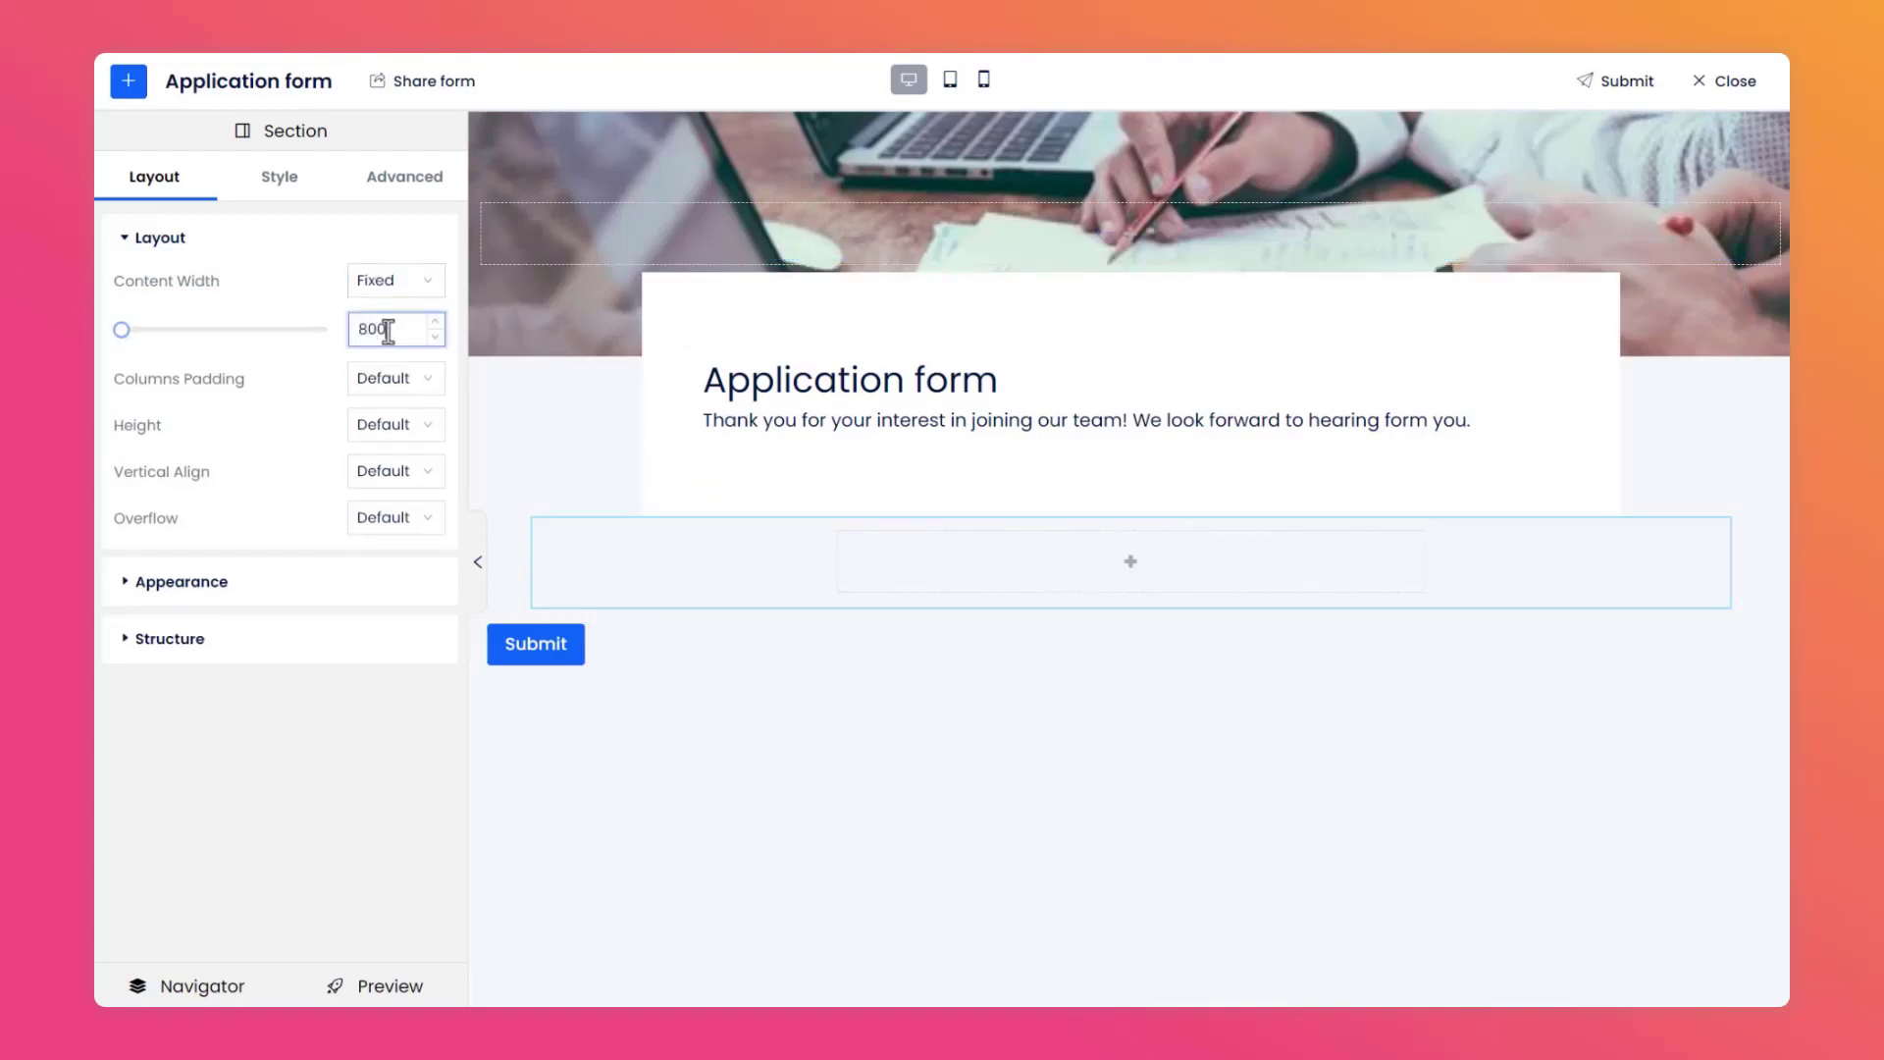
Give the new section a white solid fill background.
click(281, 207)
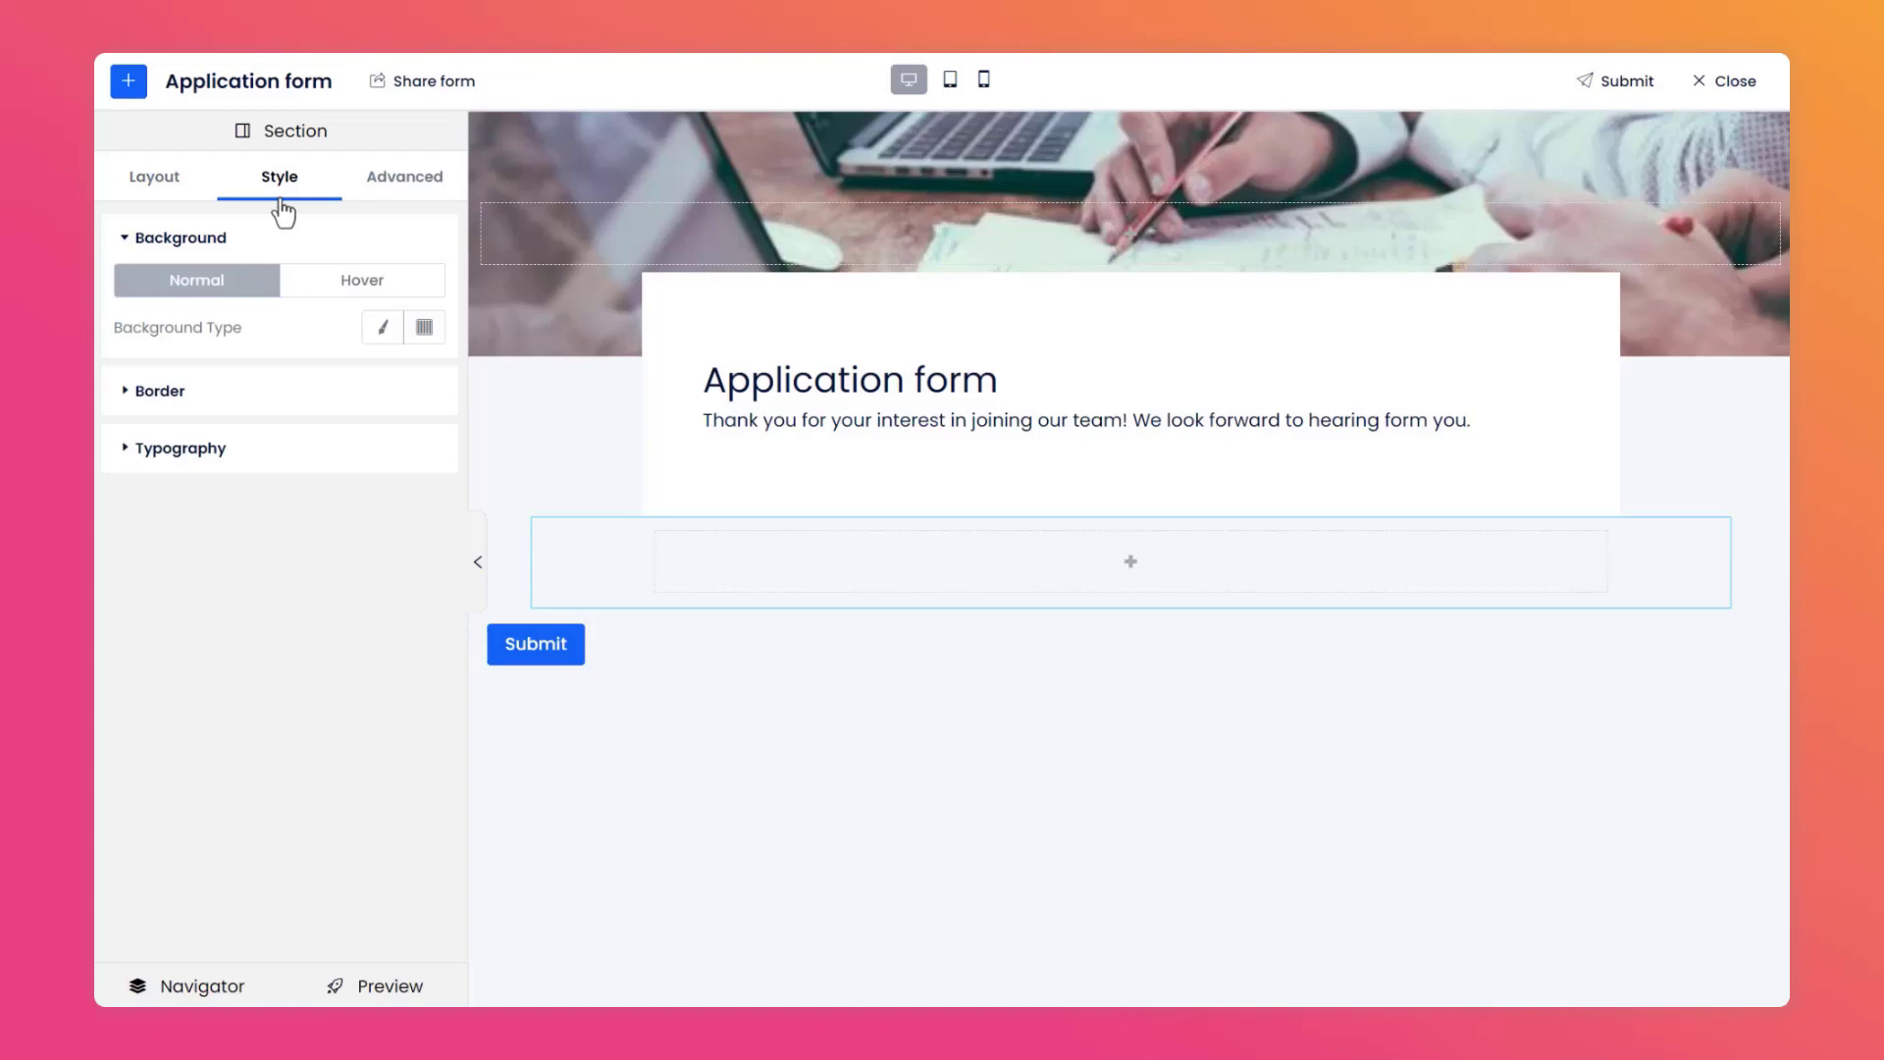
click(383, 329)
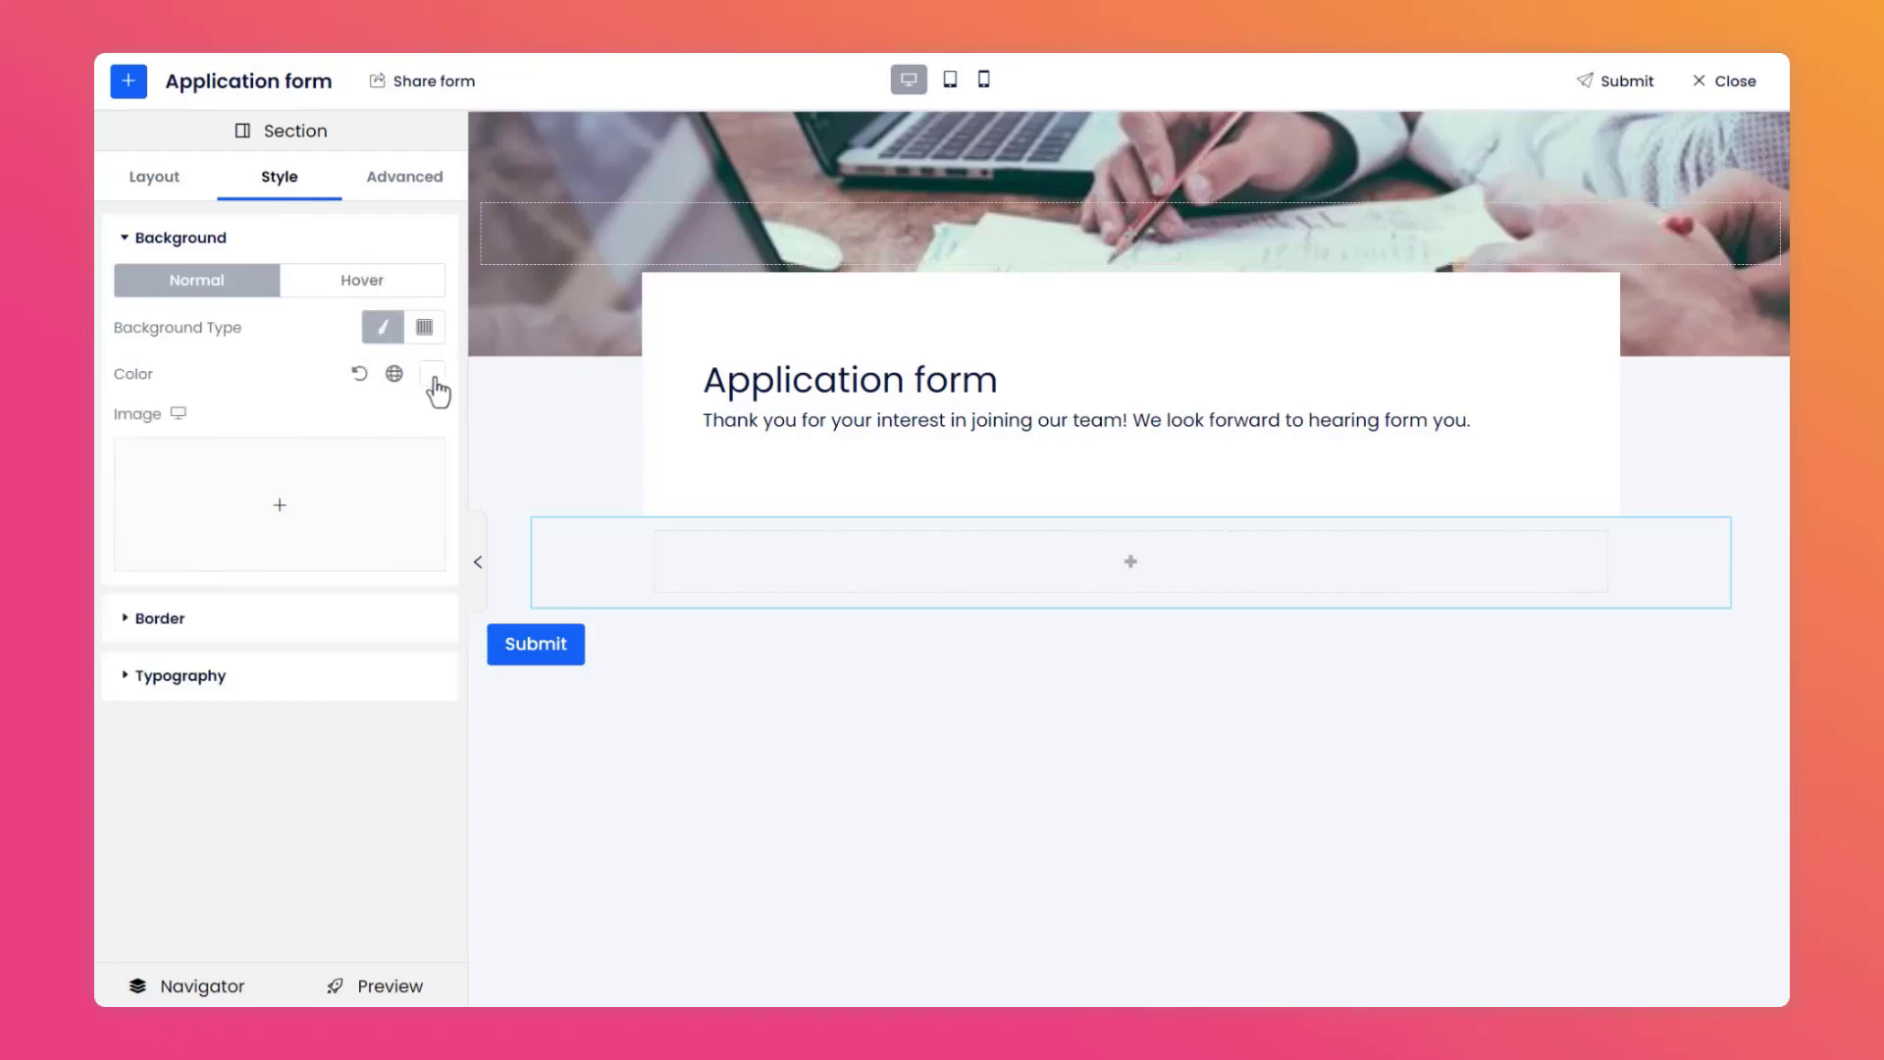
click(432, 374)
click(510, 752)
click(338, 816)
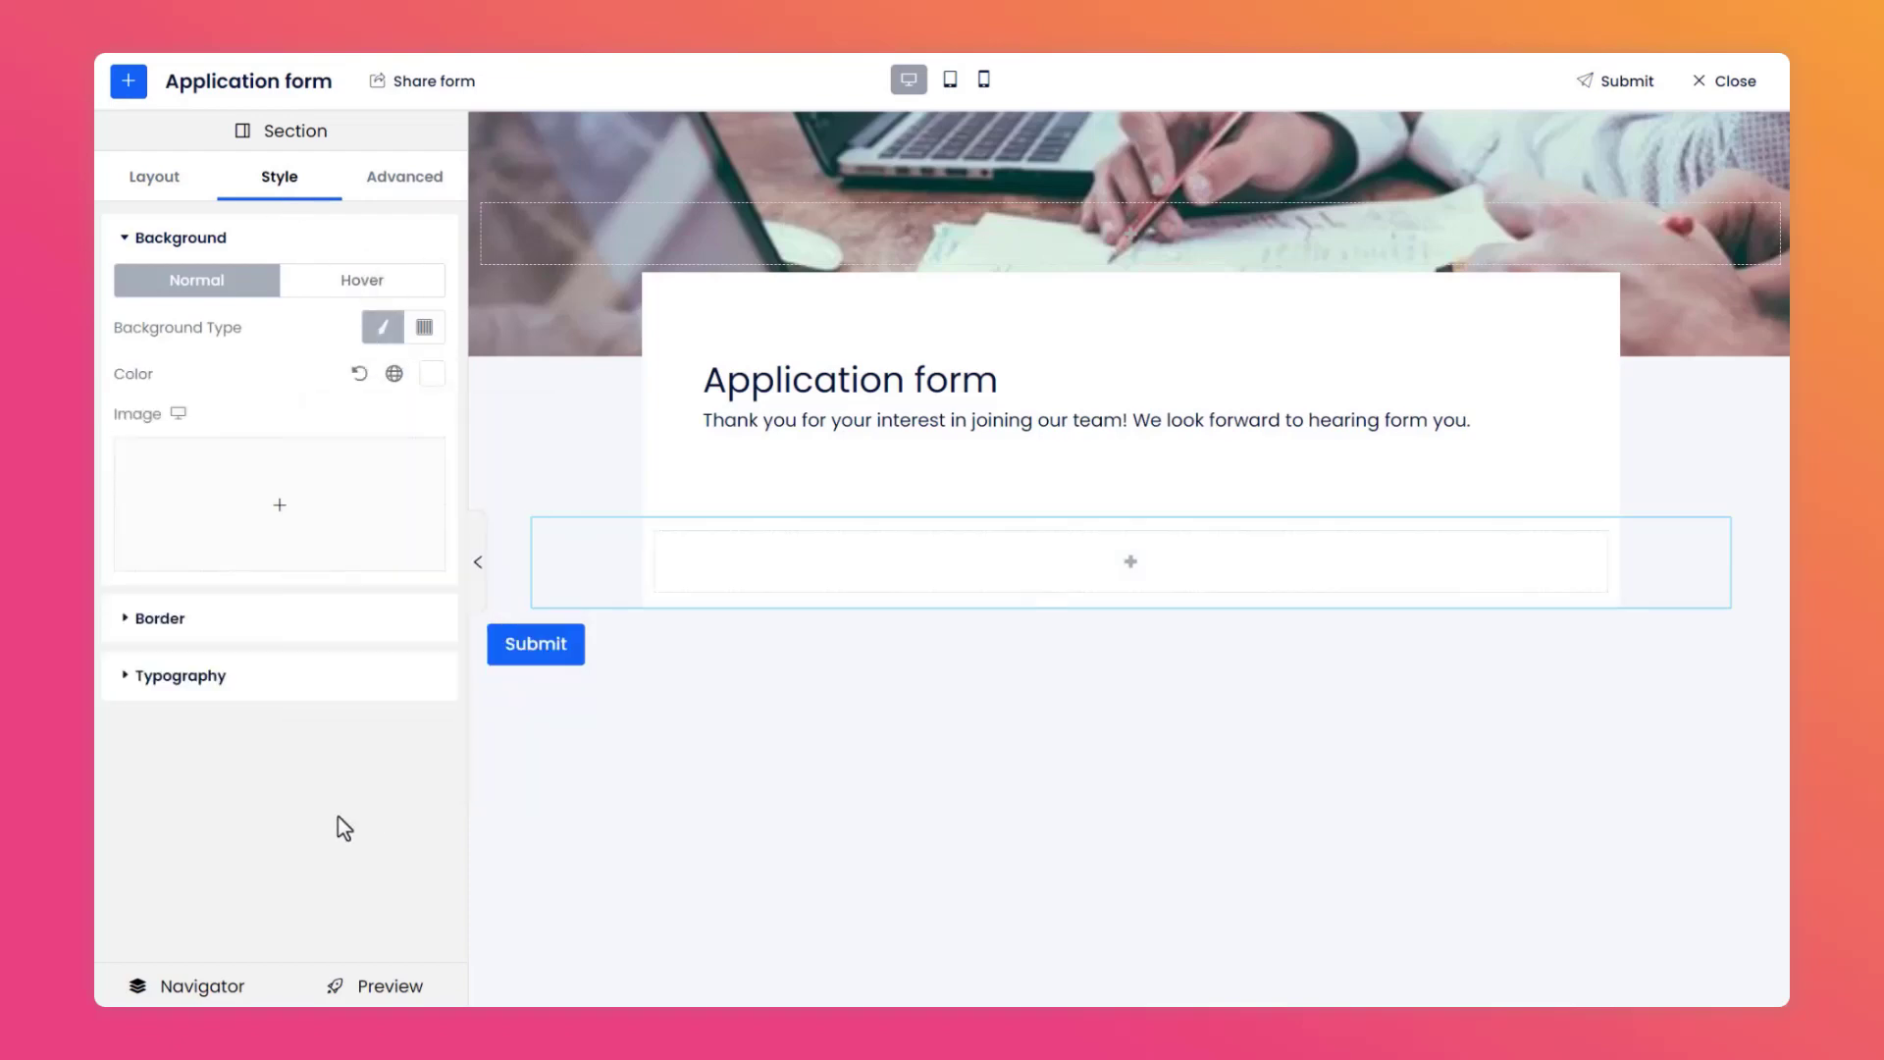
Unlink the new section's margins, set top margin 20 and bottom margin 40, and padding 40 on all sides.
click(401, 196)
click(413, 314)
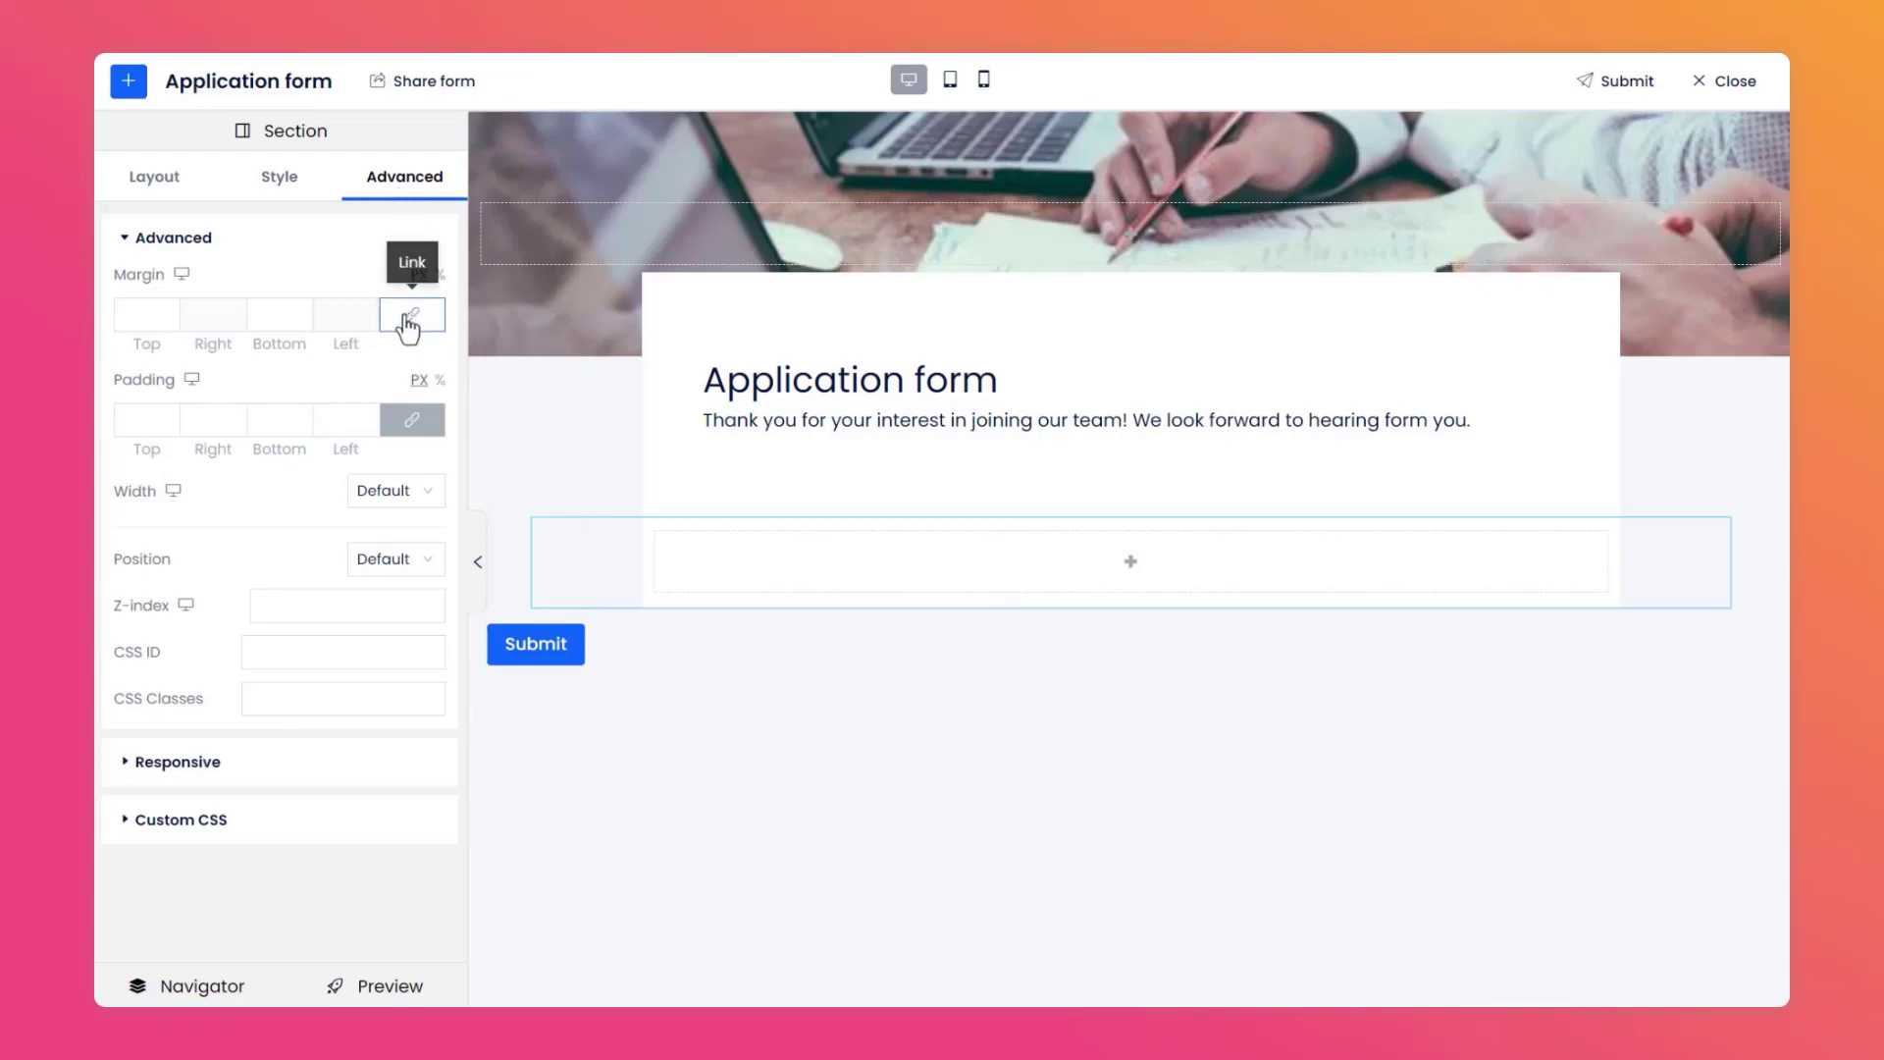
click(140, 316)
text(20)
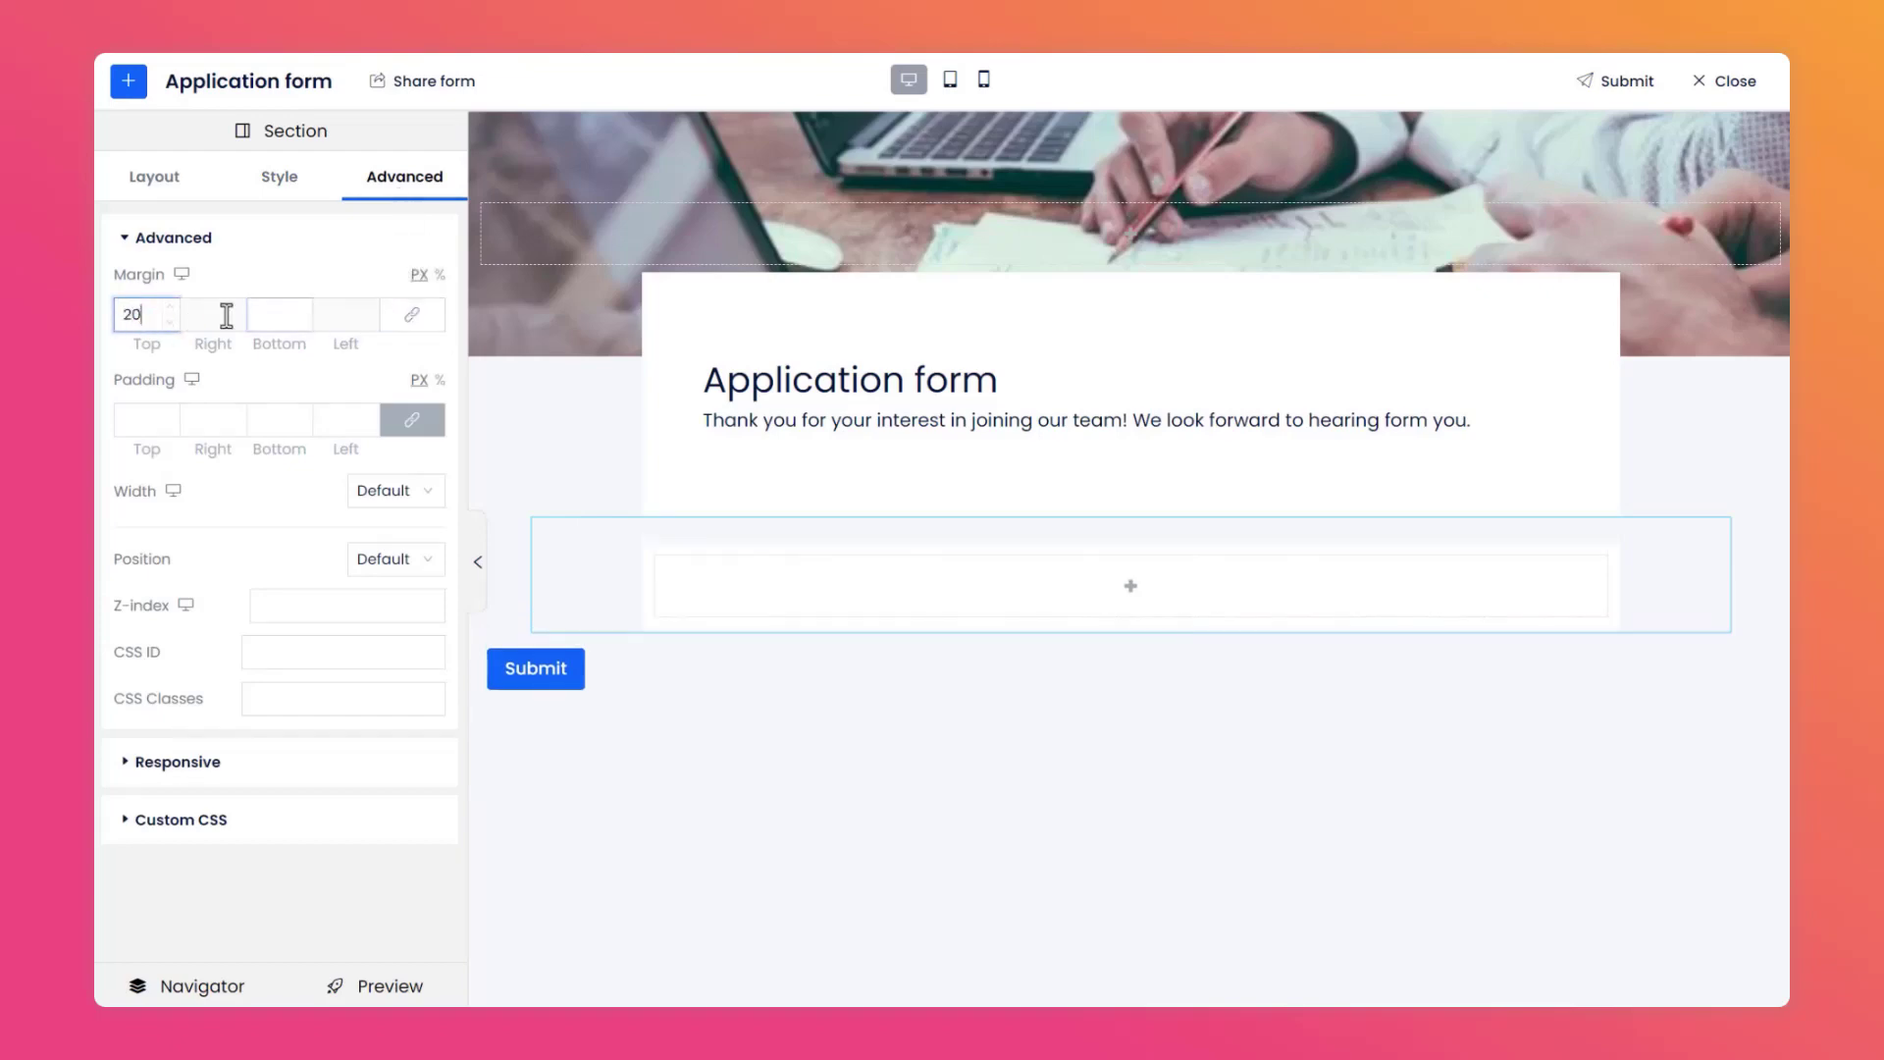
click(265, 314)
text(40)
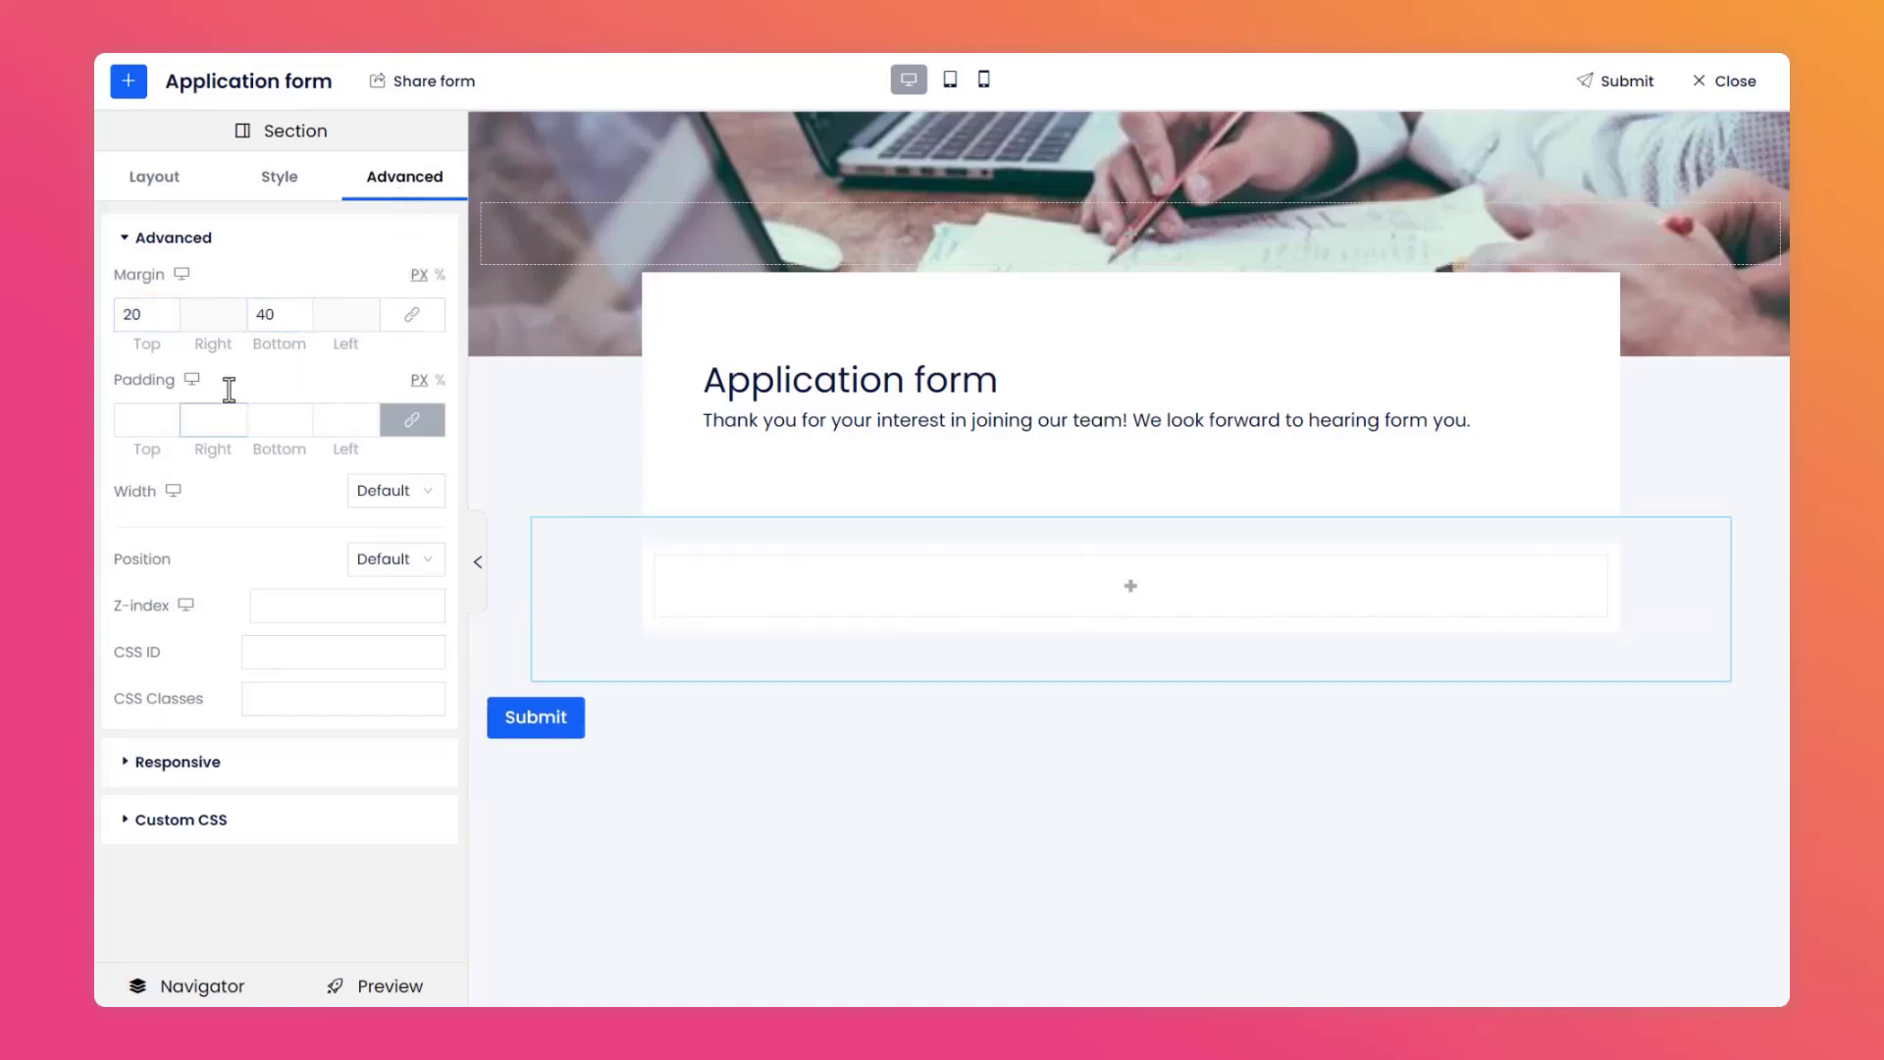
click(133, 420)
text(40)
click(210, 479)
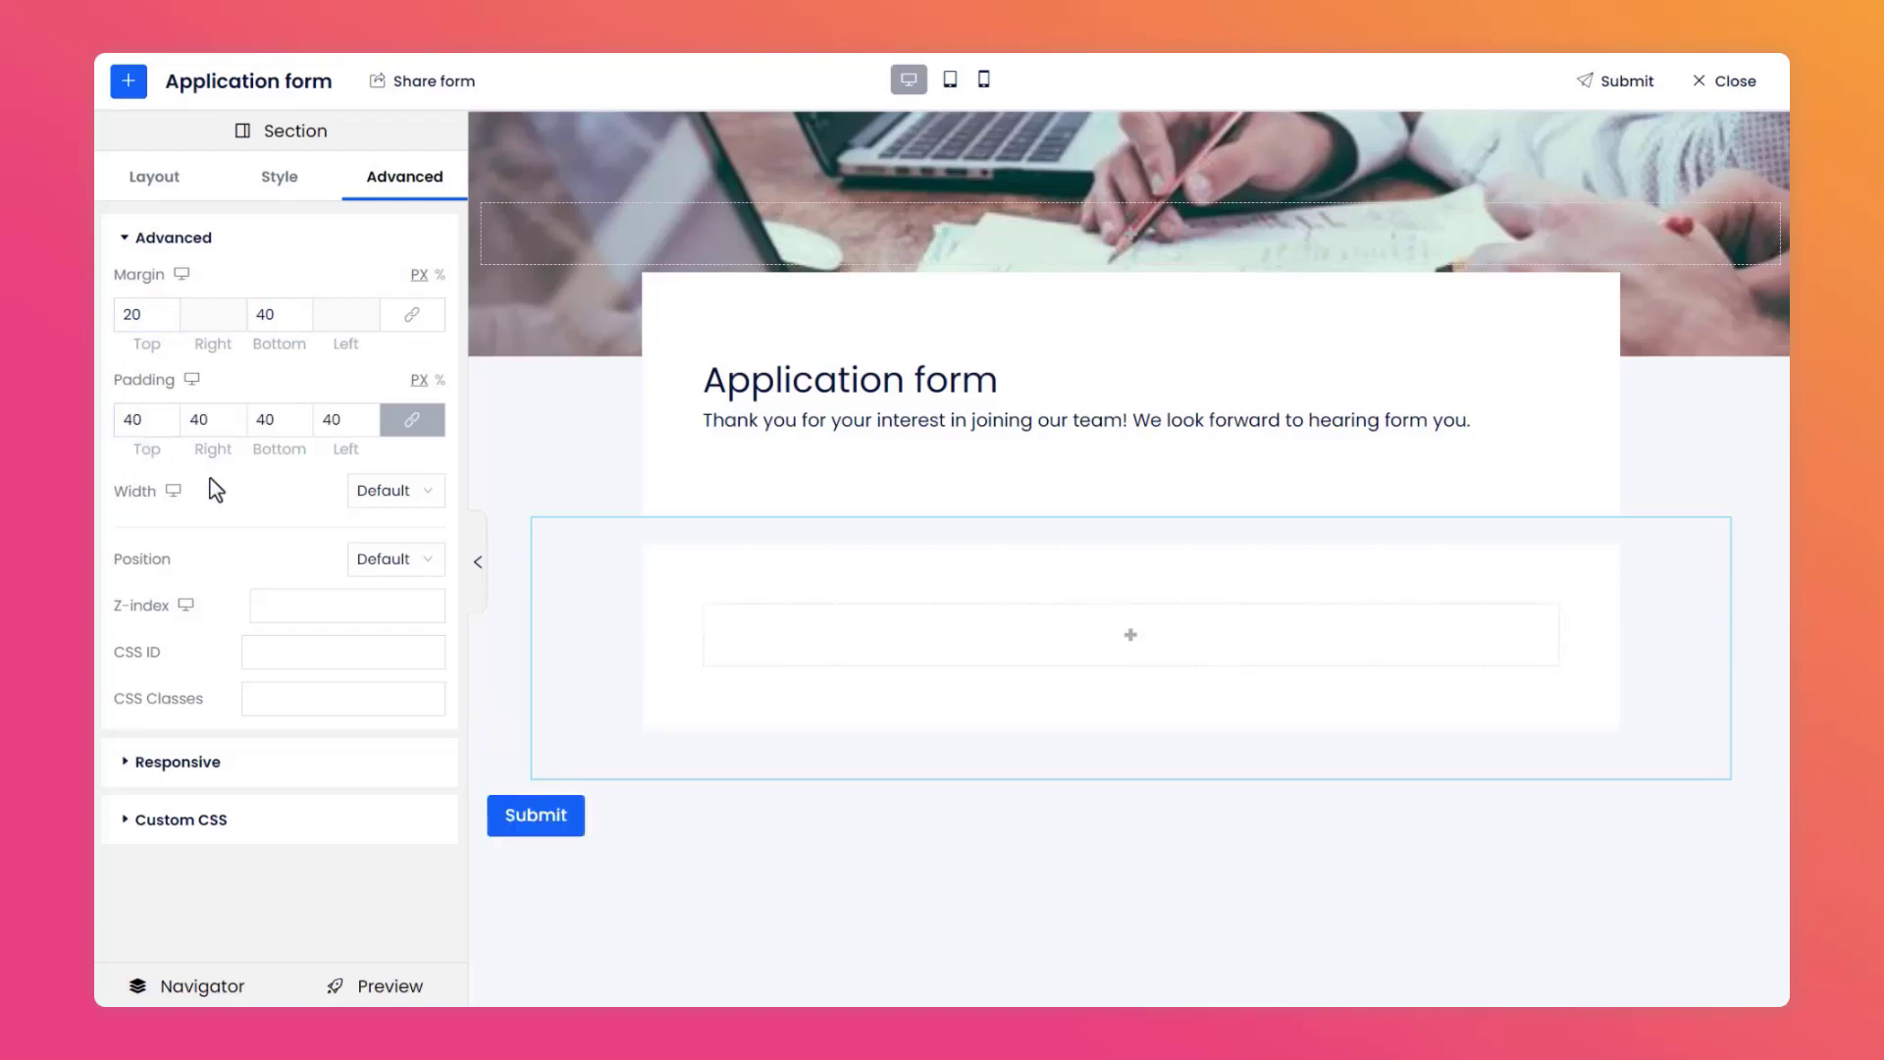
Add a Grid inside the new section, give it a second column, and turn off its caption display.
click(127, 82)
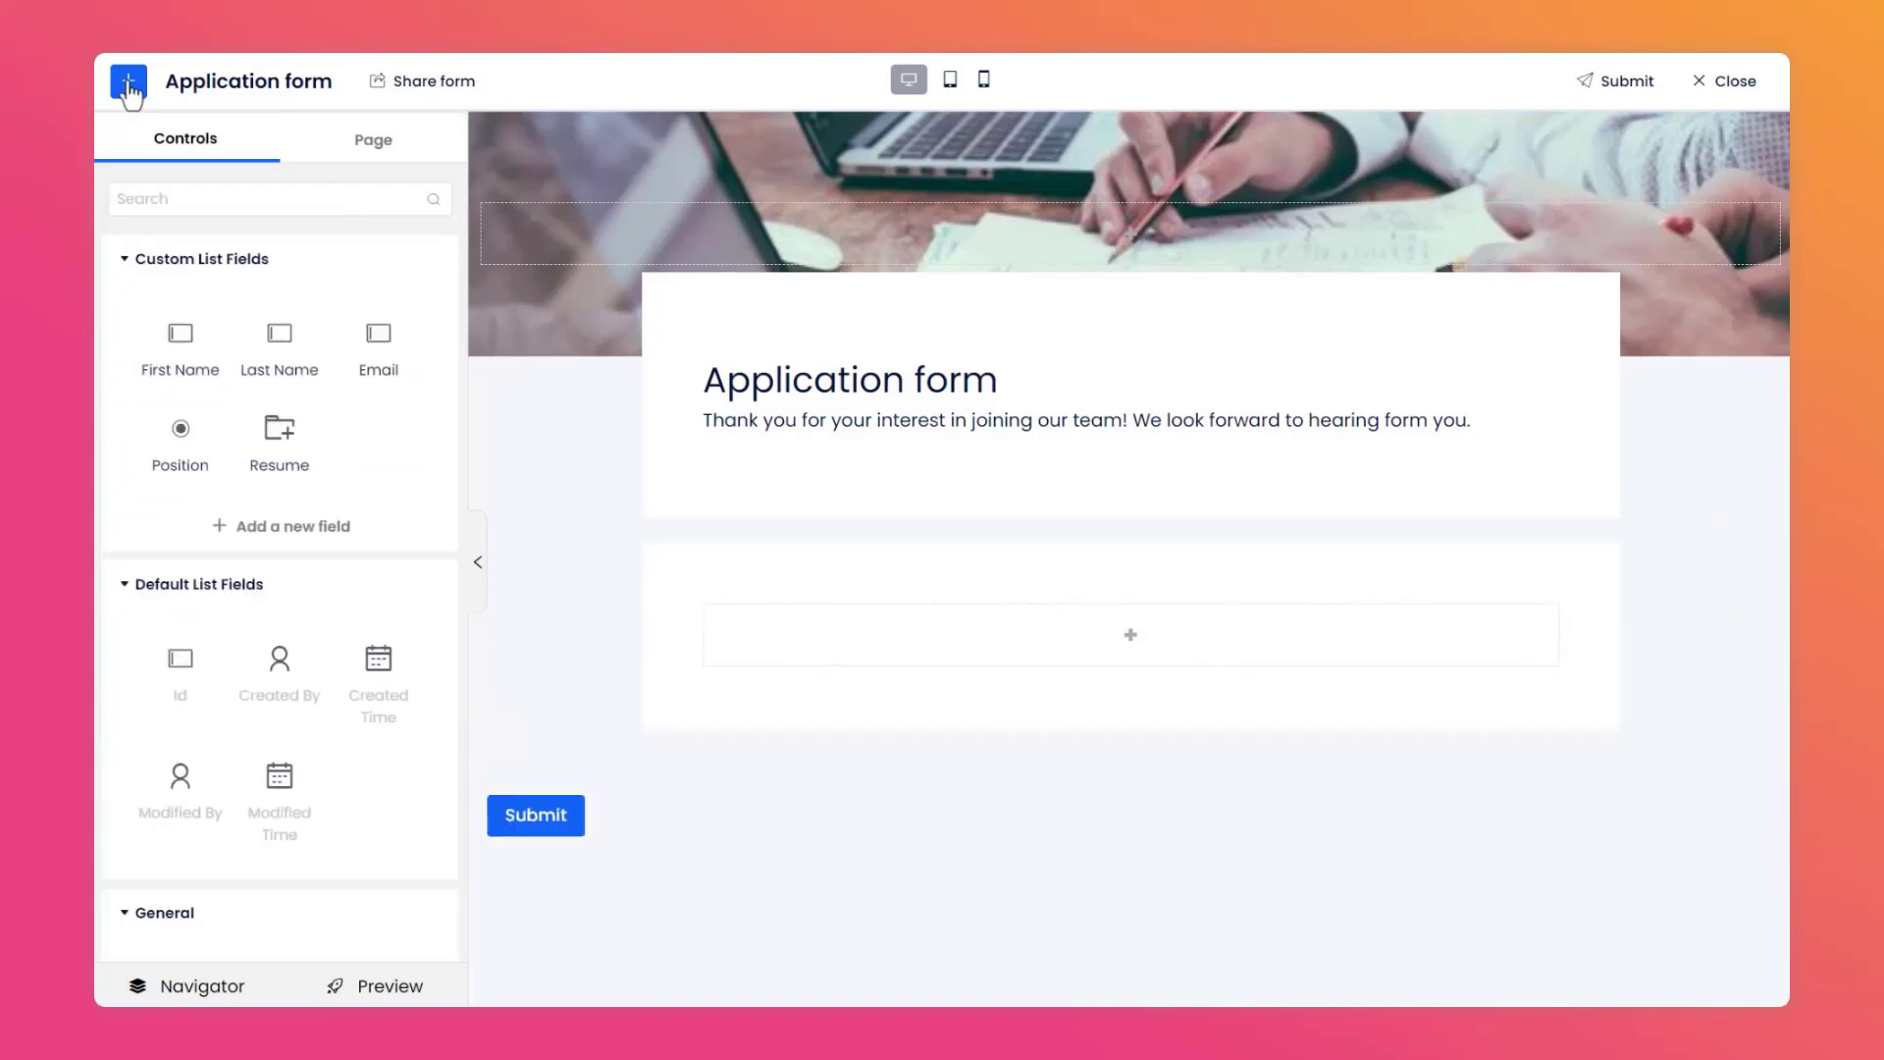
scroll(181, 307, down, 7)
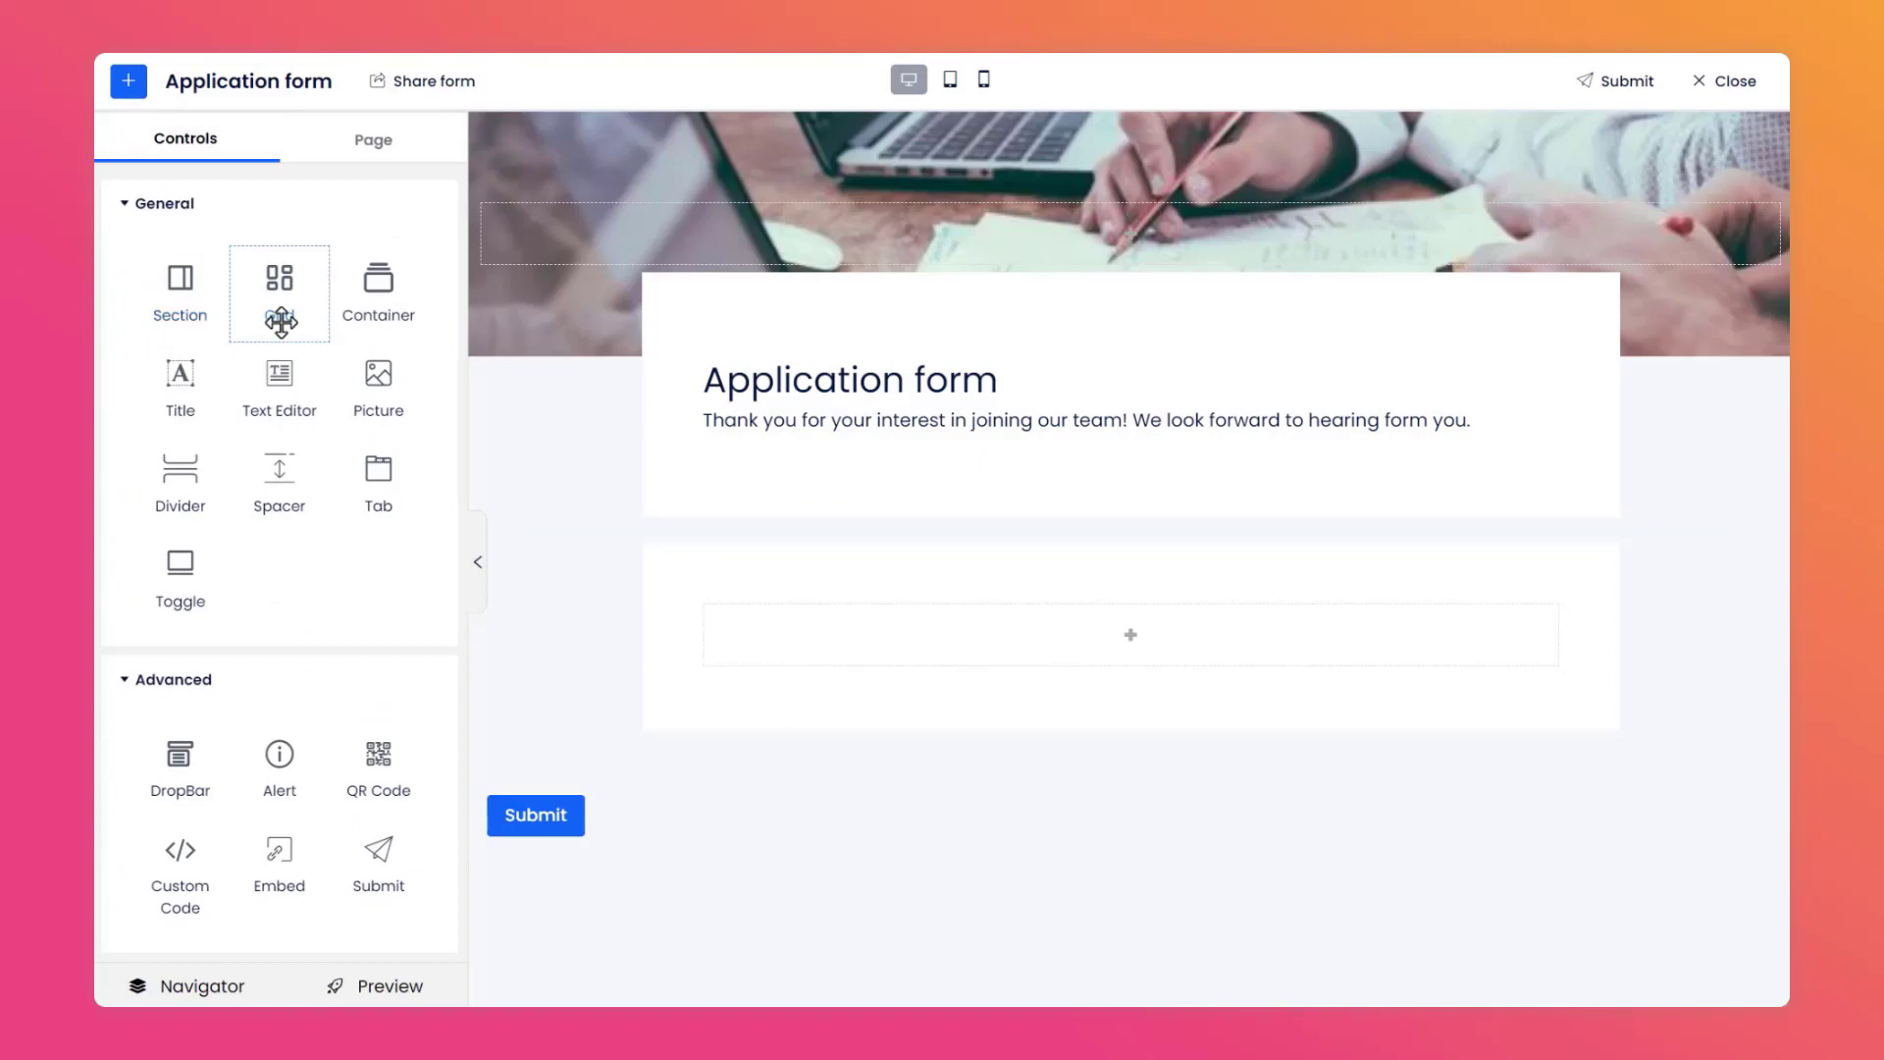
drag(281, 321, 755, 638)
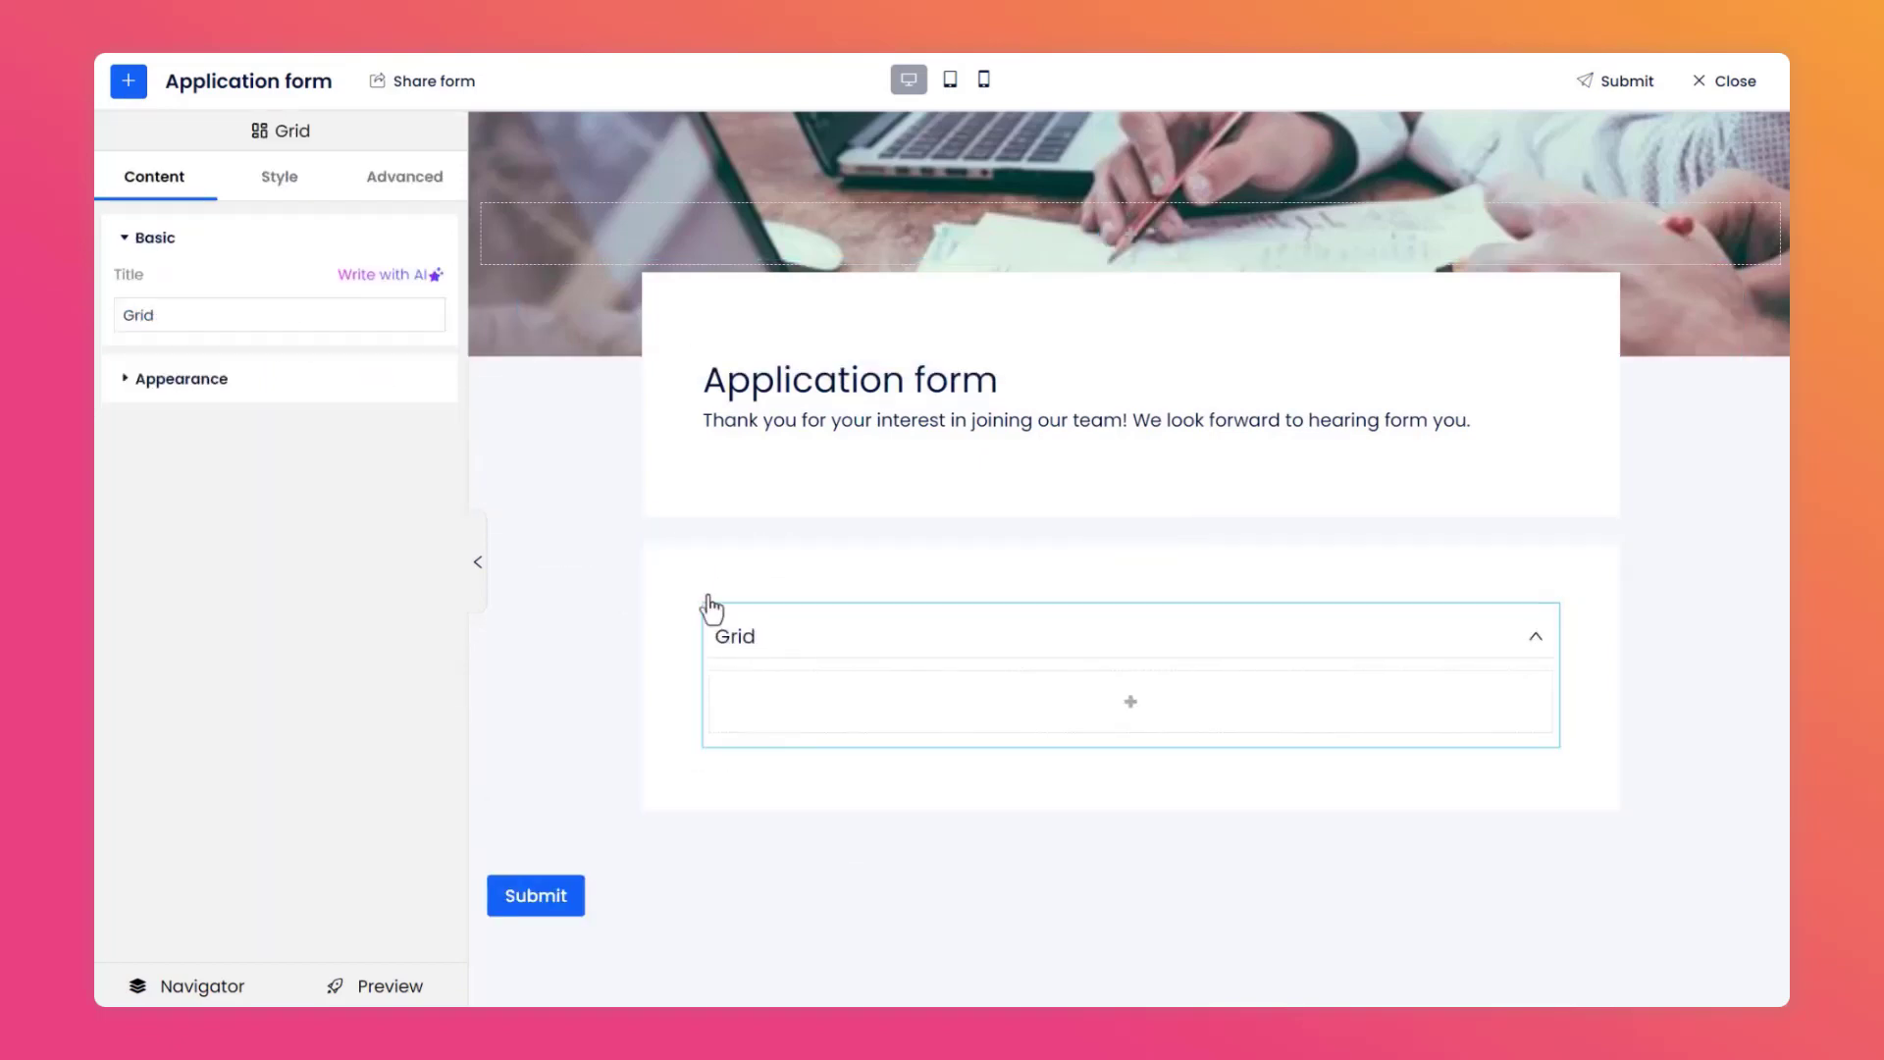
click(181, 382)
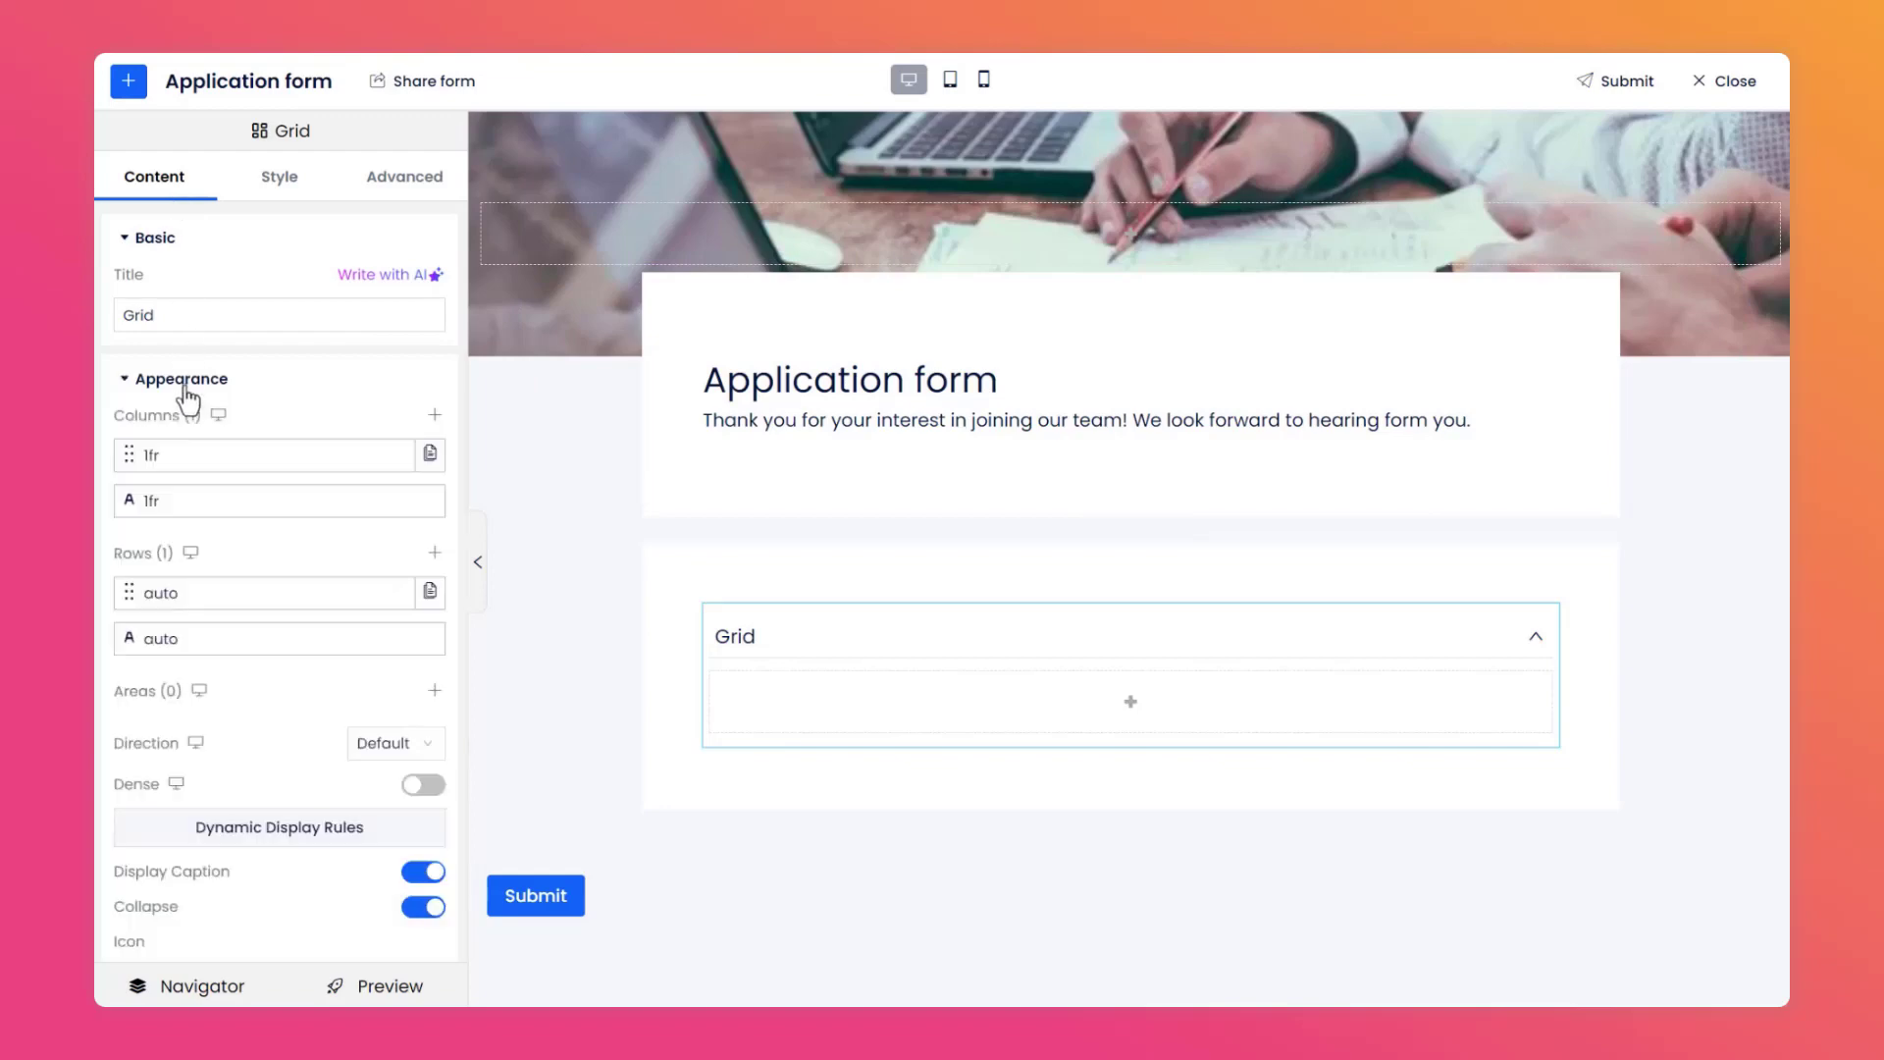
click(435, 416)
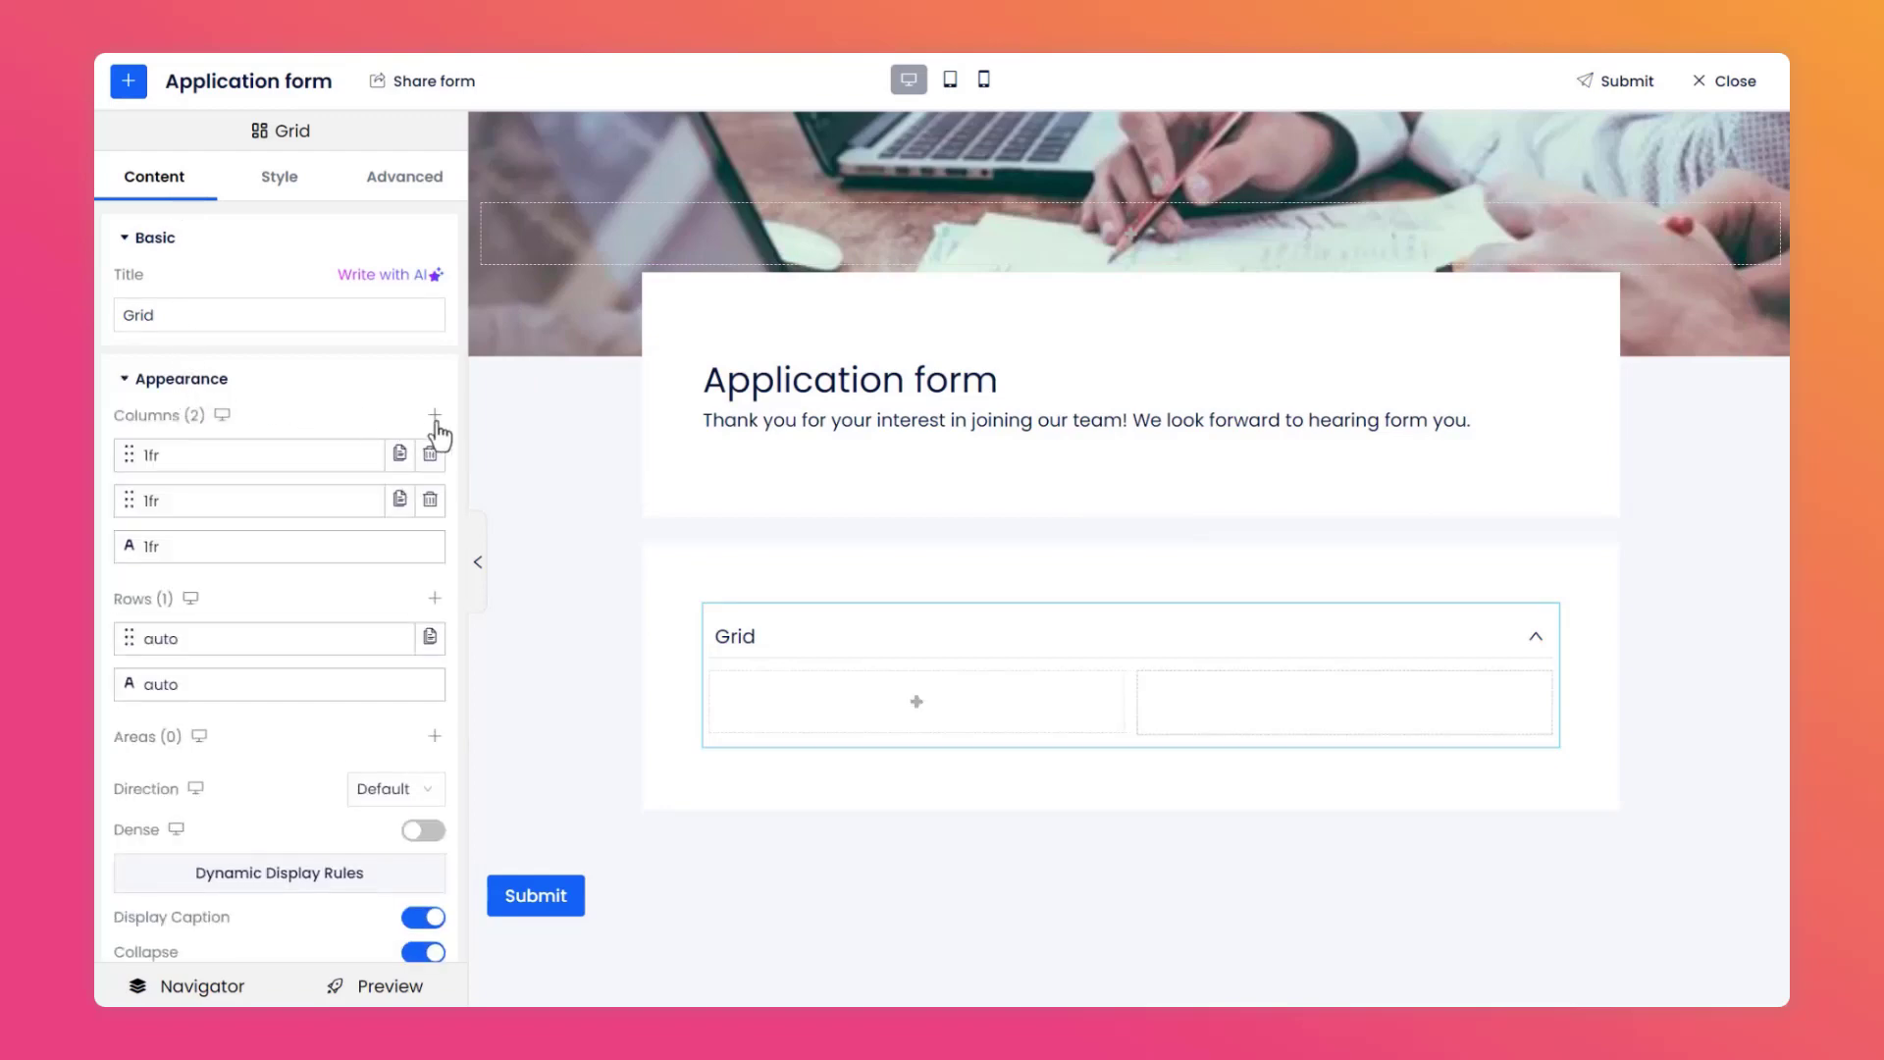
scroll(437, 433, down, 4)
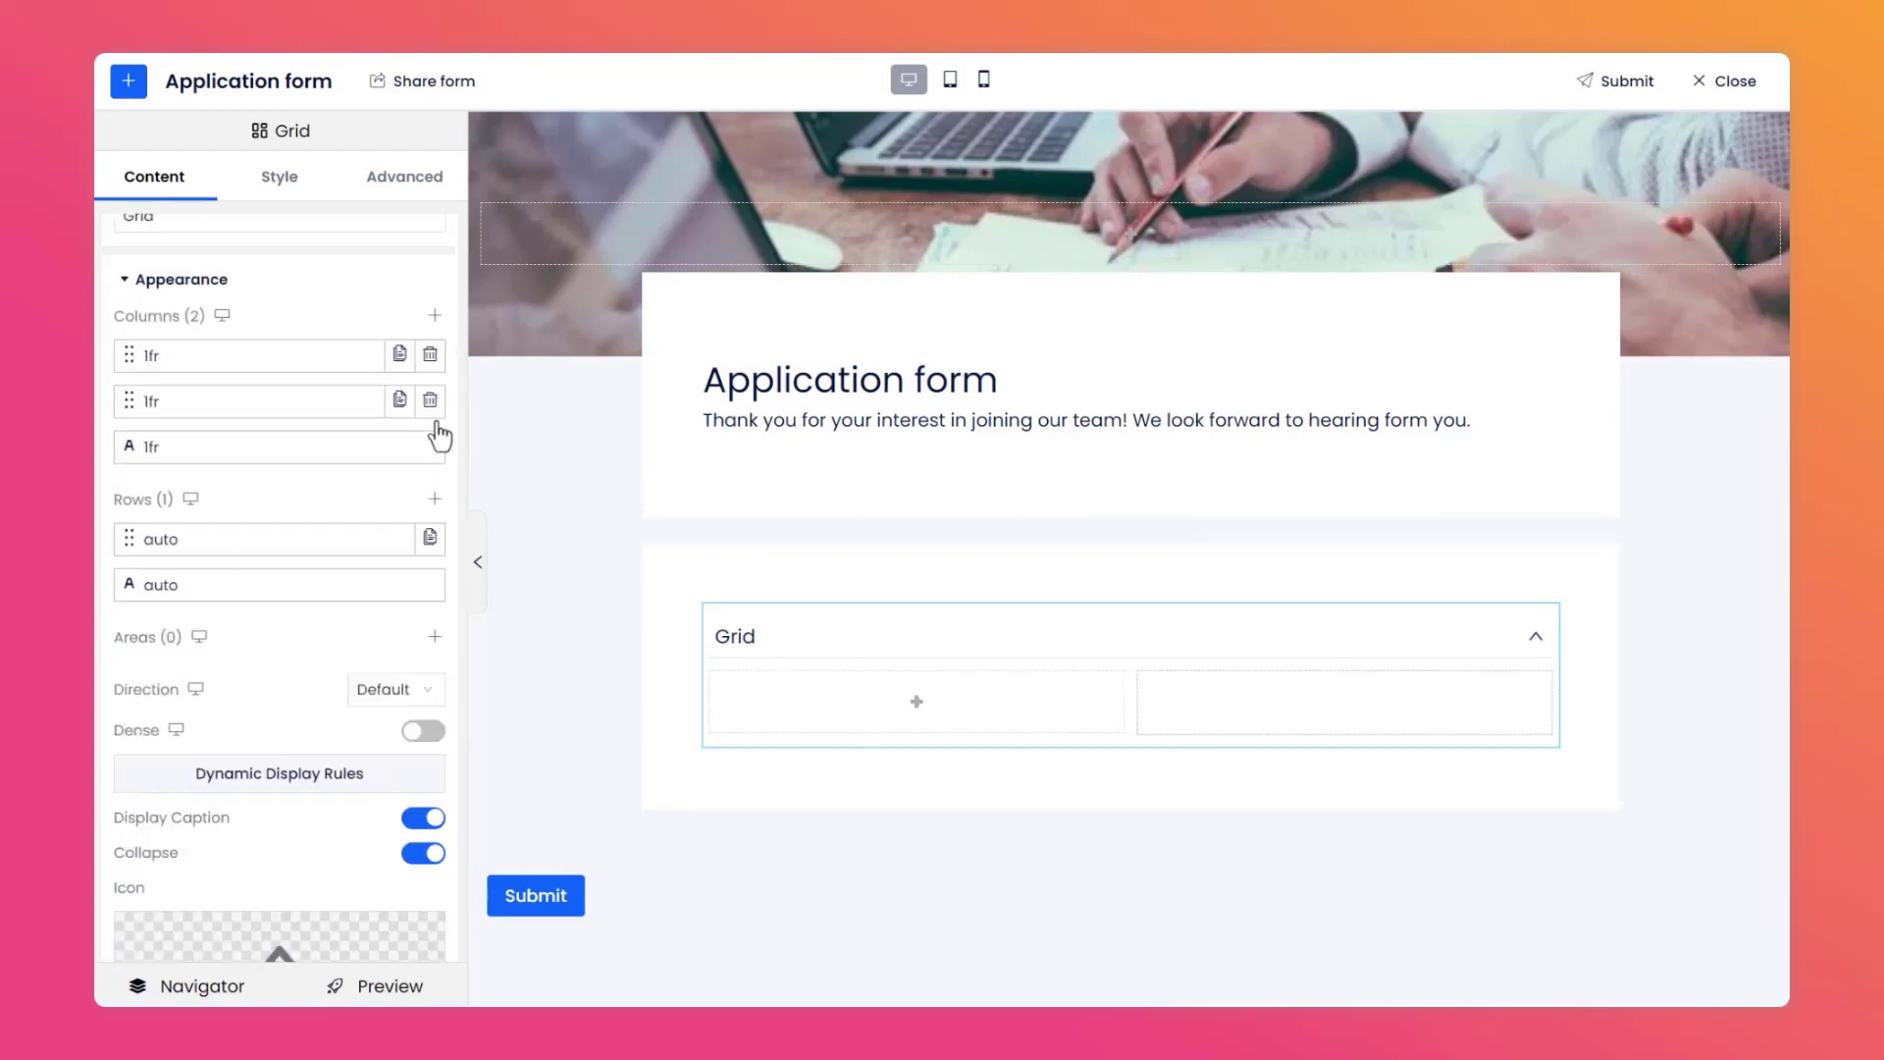
click(423, 520)
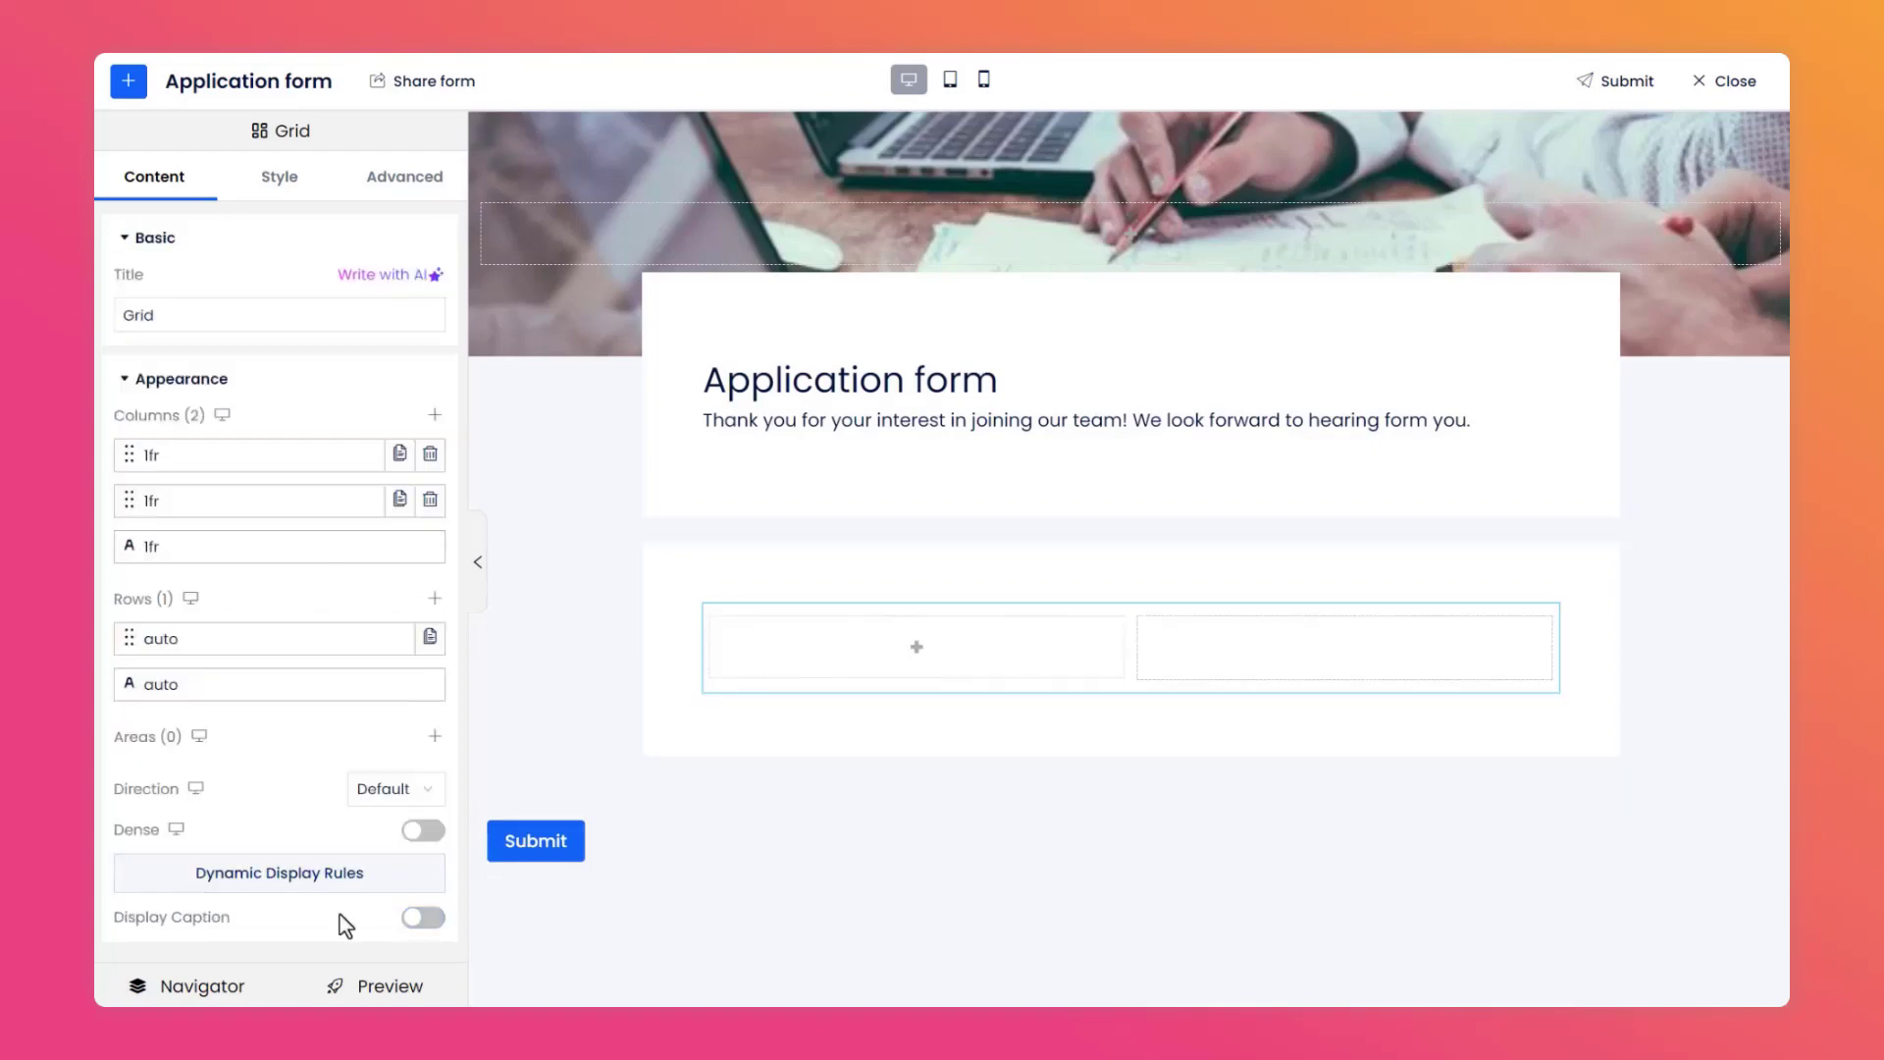
Move the Submit button into the new section below the grid.
click(533, 846)
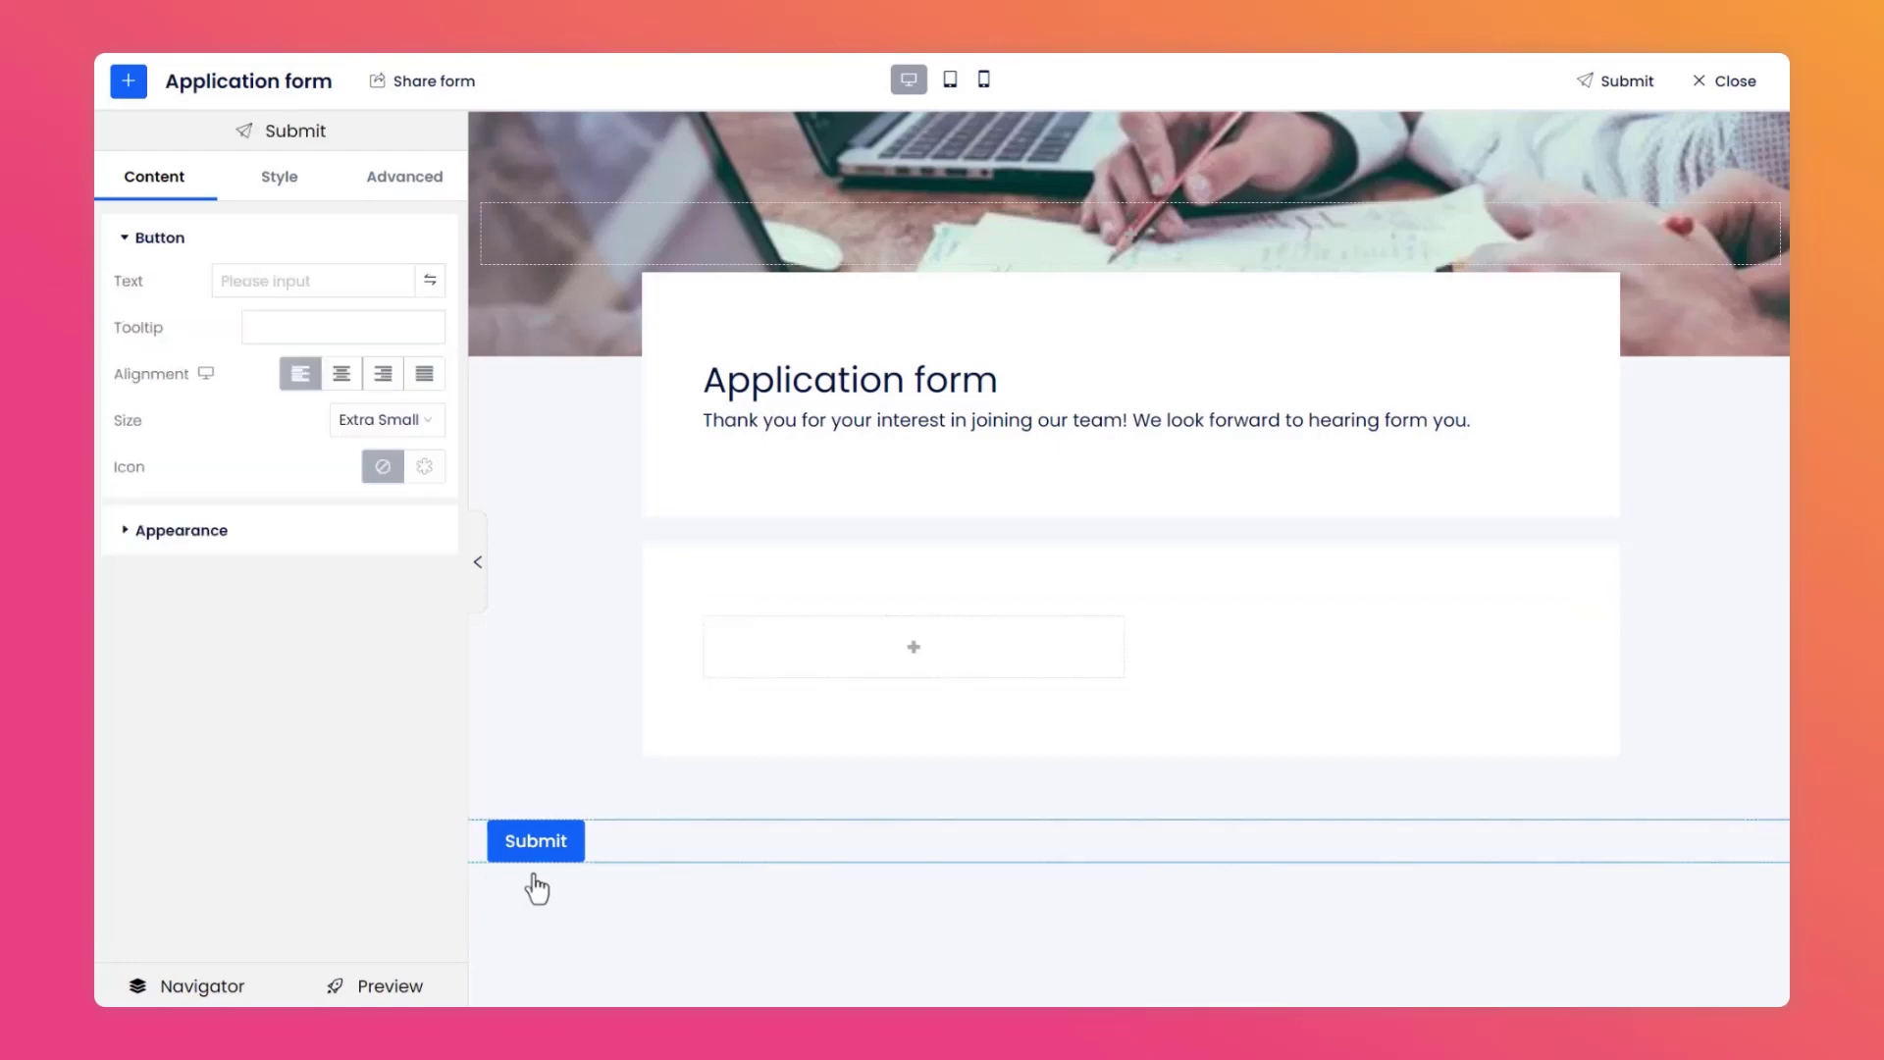
drag(533, 846, 734, 701)
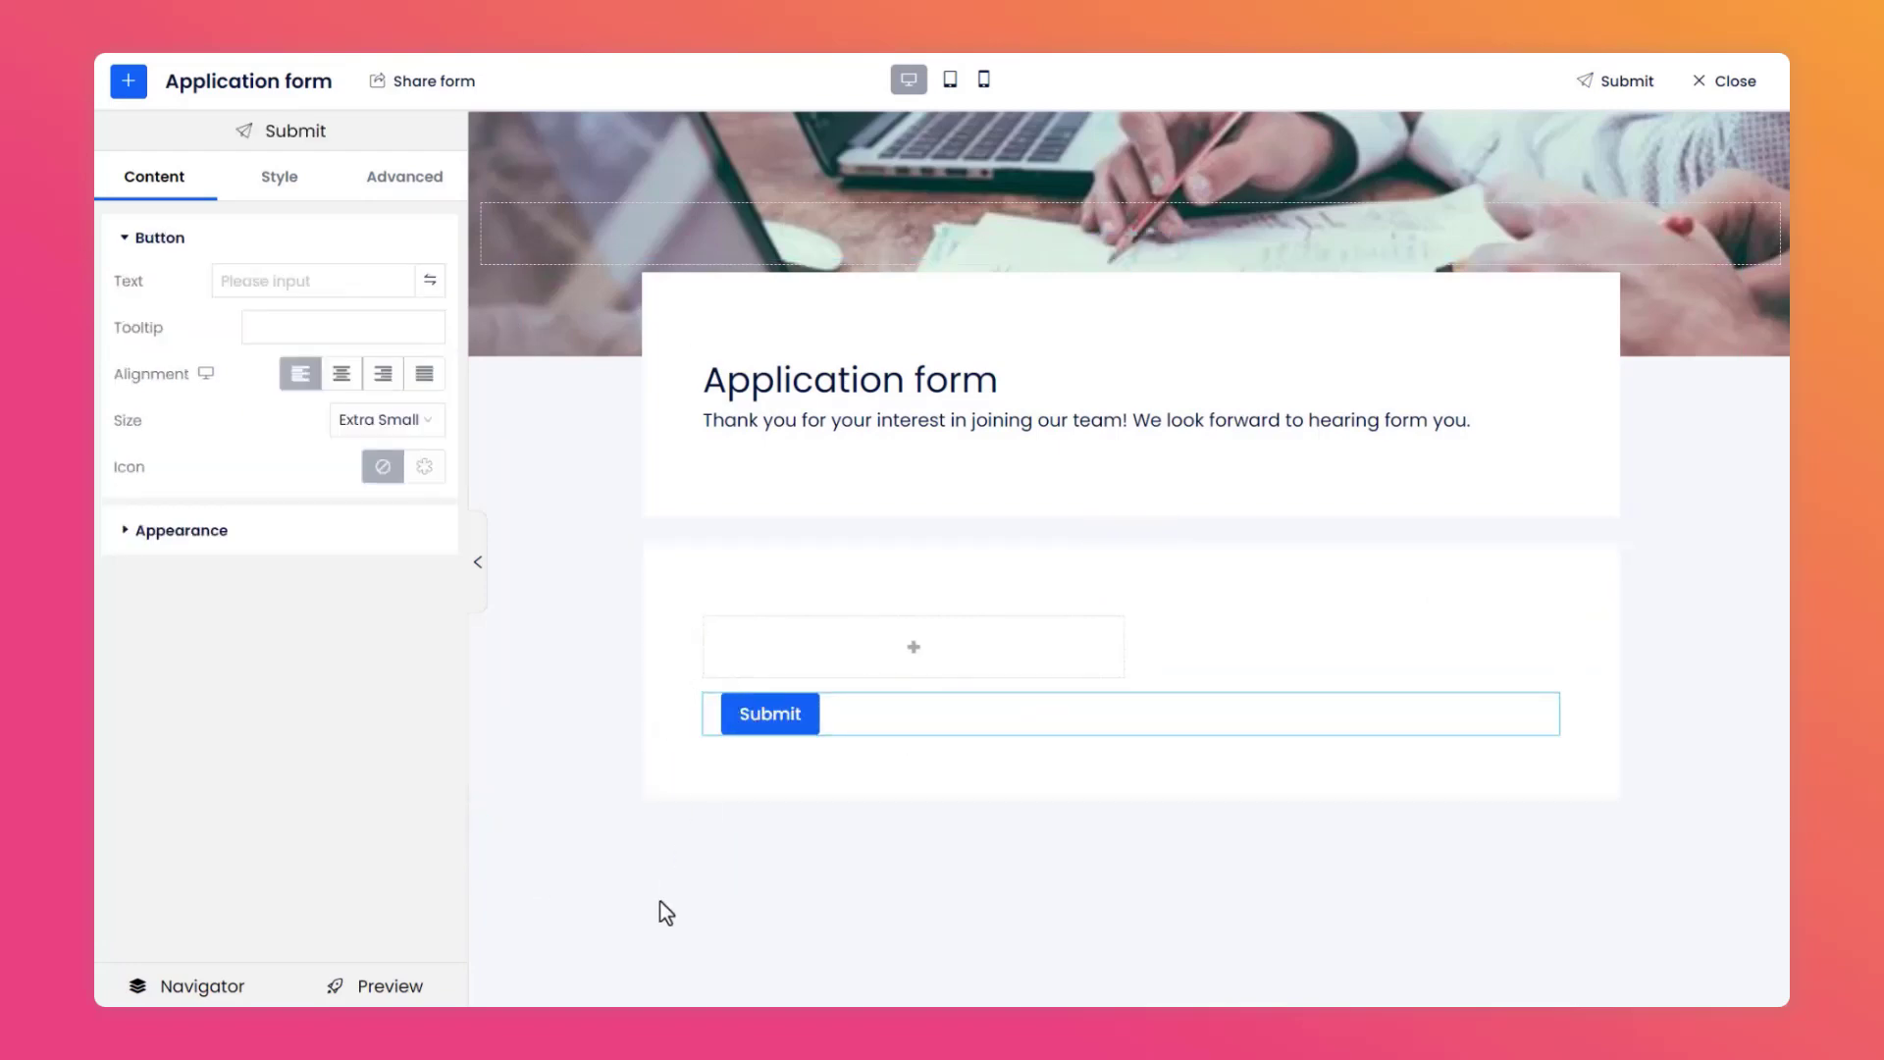
Save the form and open its preview.
click(1609, 108)
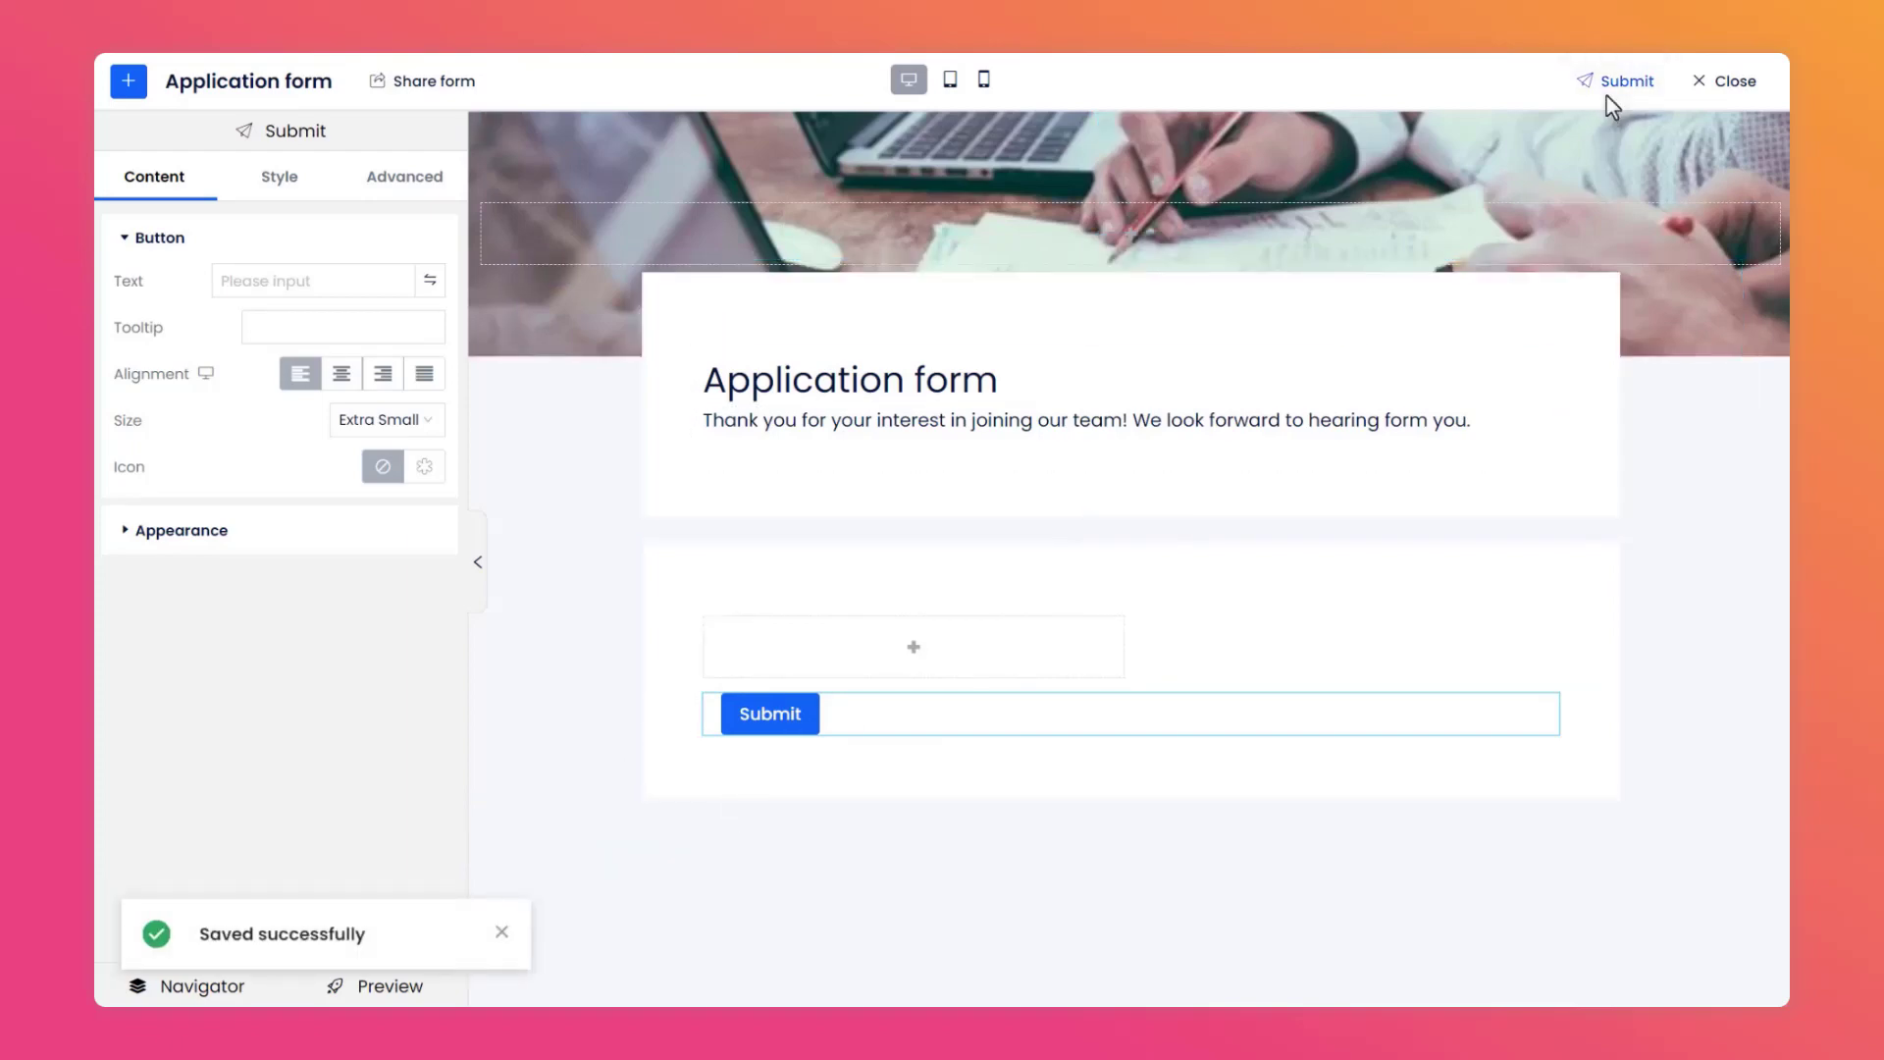
click(501, 932)
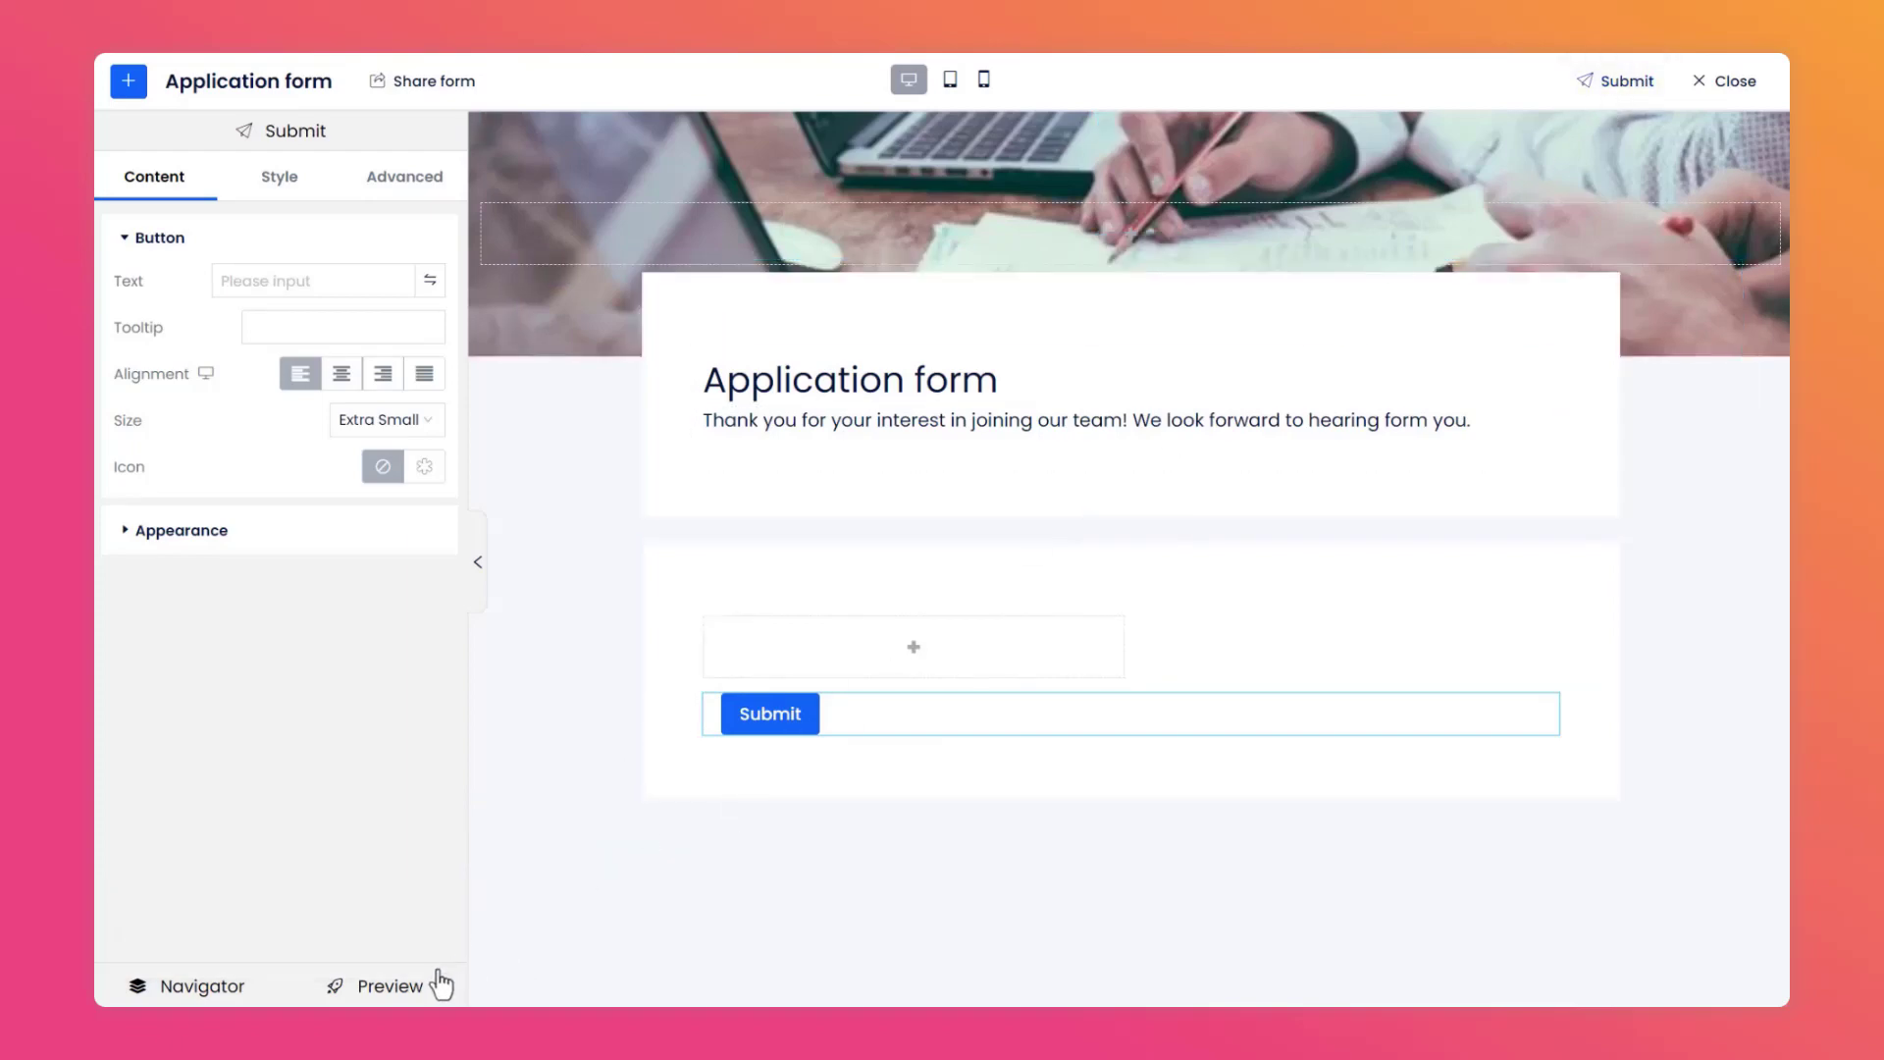
click(390, 986)
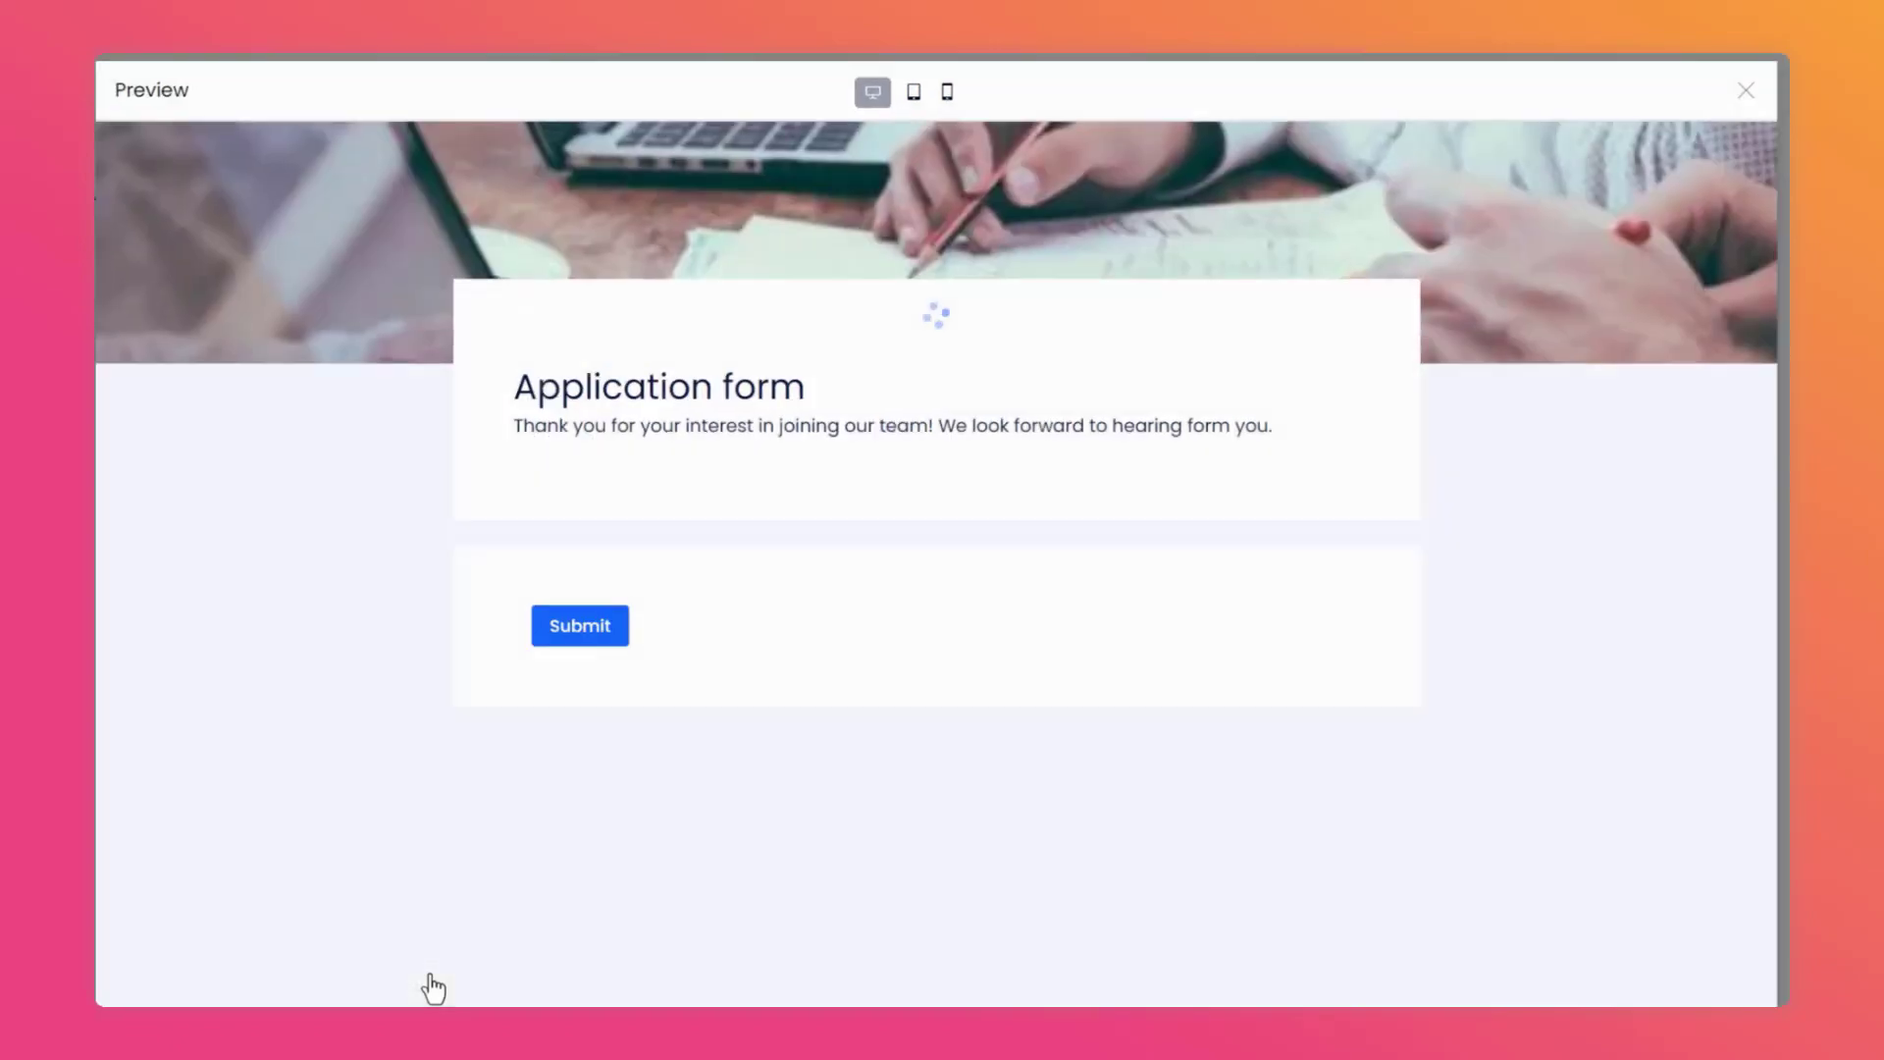